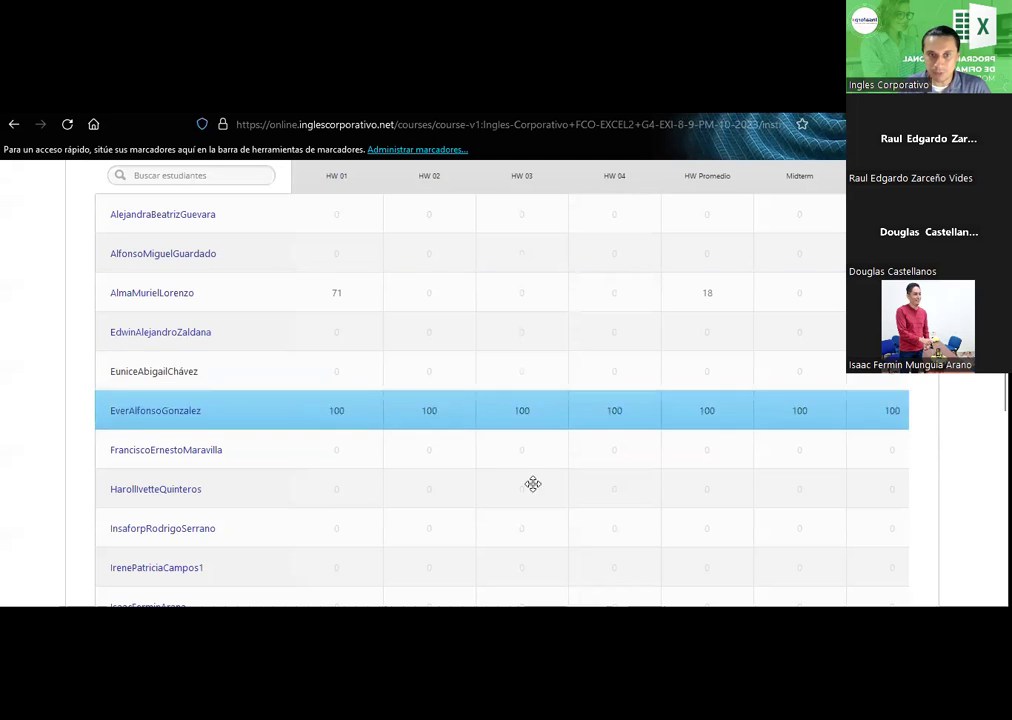
# Scroll around the Prot.Celdas sheet to review the consolidated table of codes V001–V010
pyautogui.scroll(-2, 477, 454)
pyautogui.scroll(-2, 478, 453)
pyautogui.scroll(-1, 478, 453)
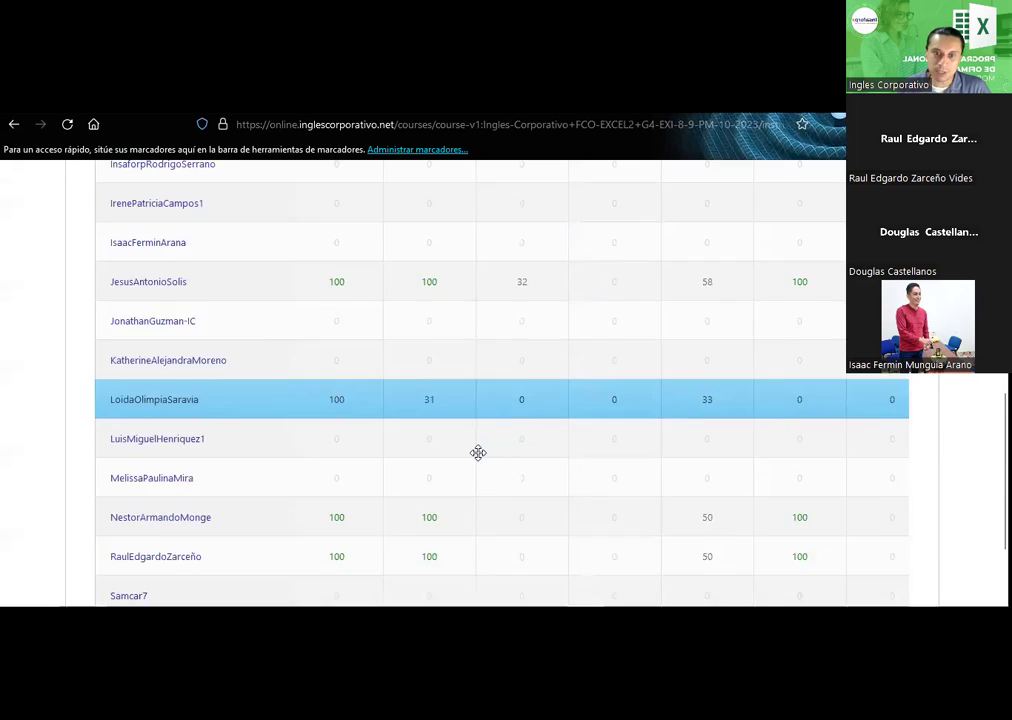
pyautogui.scroll(-2, 478, 453)
pyautogui.scroll(2, 478, 453)
pyautogui.scroll(4, 478, 453)
pyautogui.scroll(3, 478, 453)
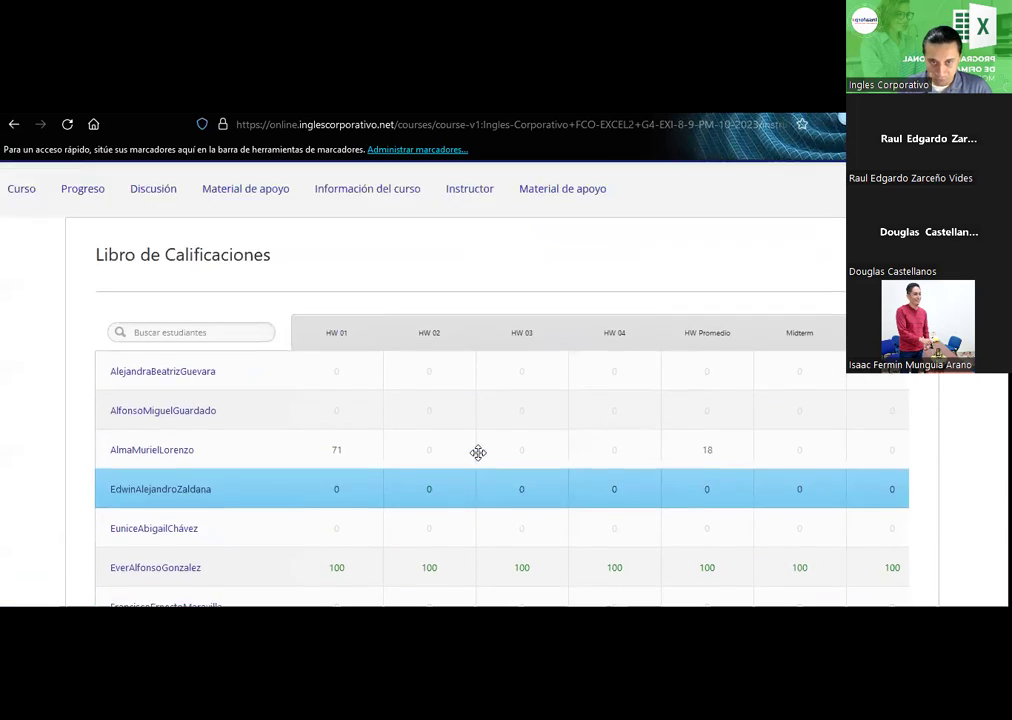
pyautogui.scroll(1, 478, 453)
pyautogui.scroll(-1, 478, 453)
pyautogui.scroll(-2, 478, 453)
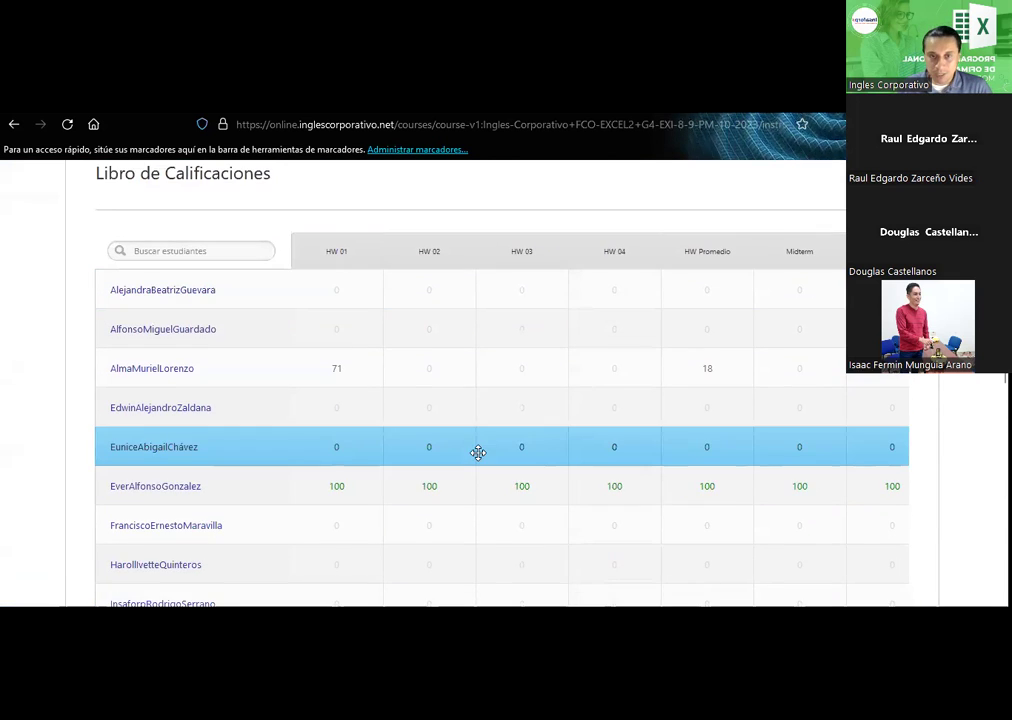
pyautogui.scroll(-1, 478, 453)
pyautogui.scroll(3, 478, 452)
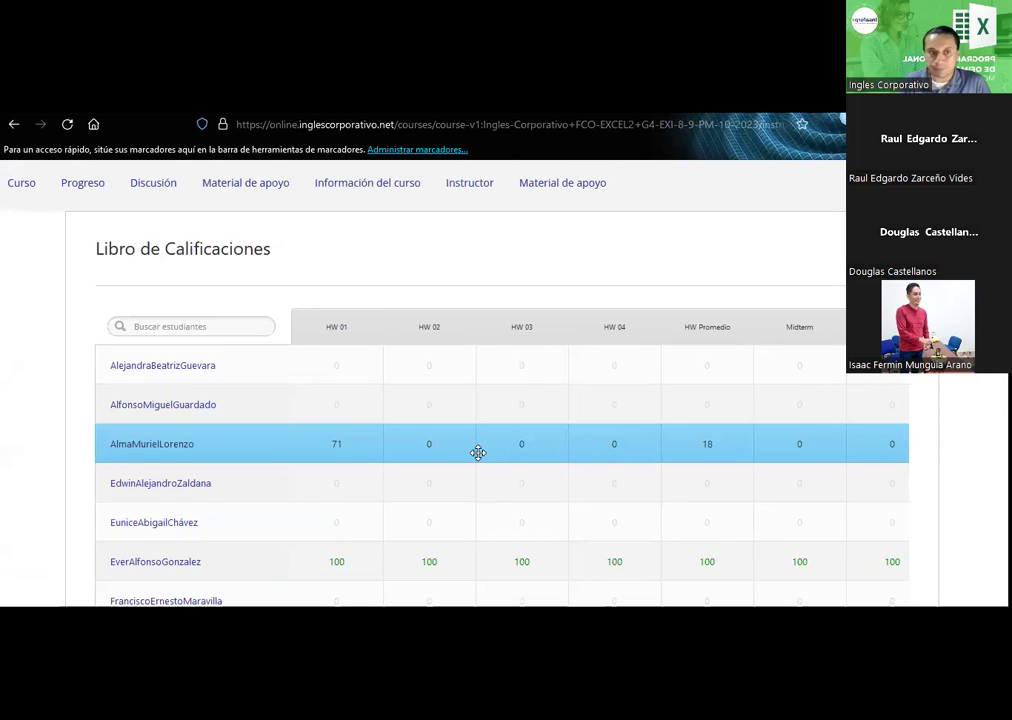
pyautogui.scroll(-2, 466, 406)
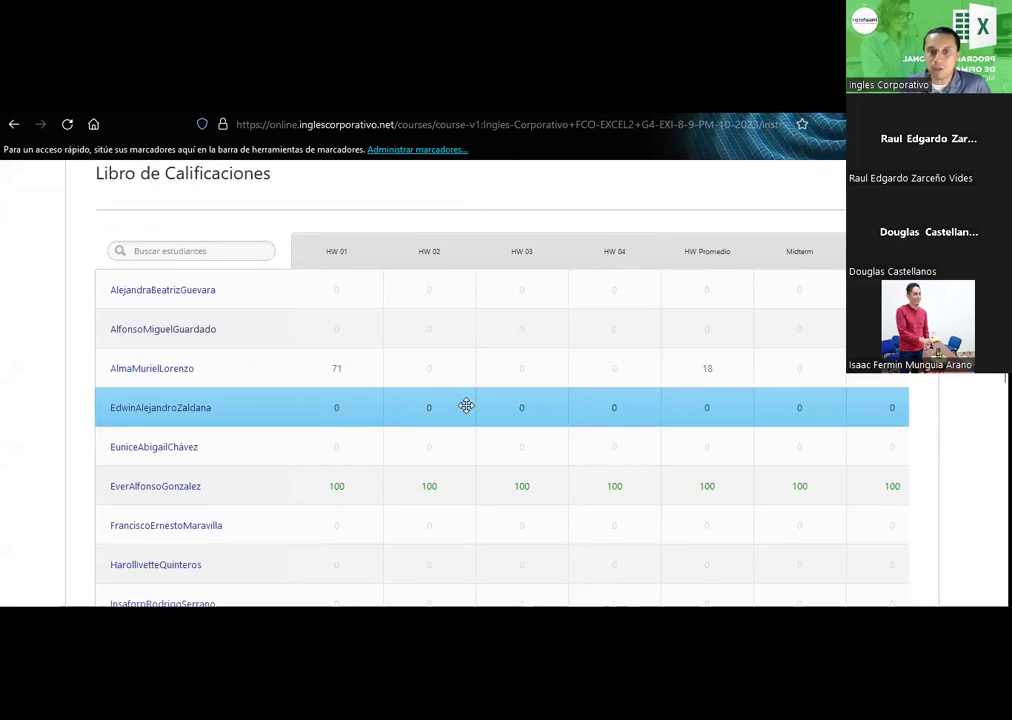
pyautogui.scroll(-1, 466, 406)
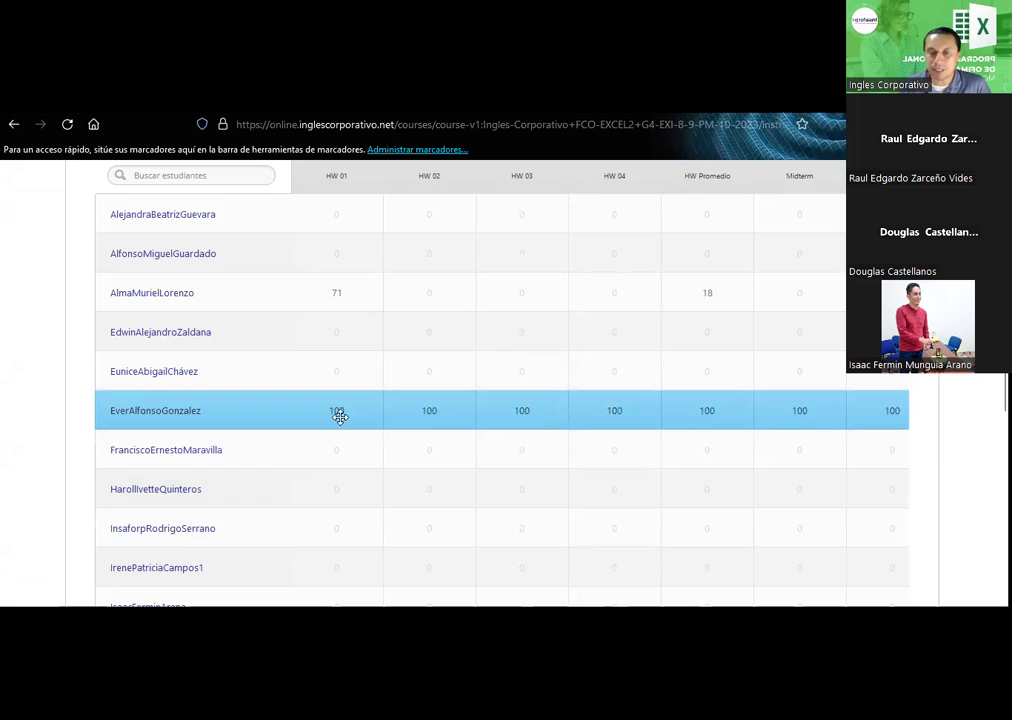
pyautogui.moveTo(337, 496)
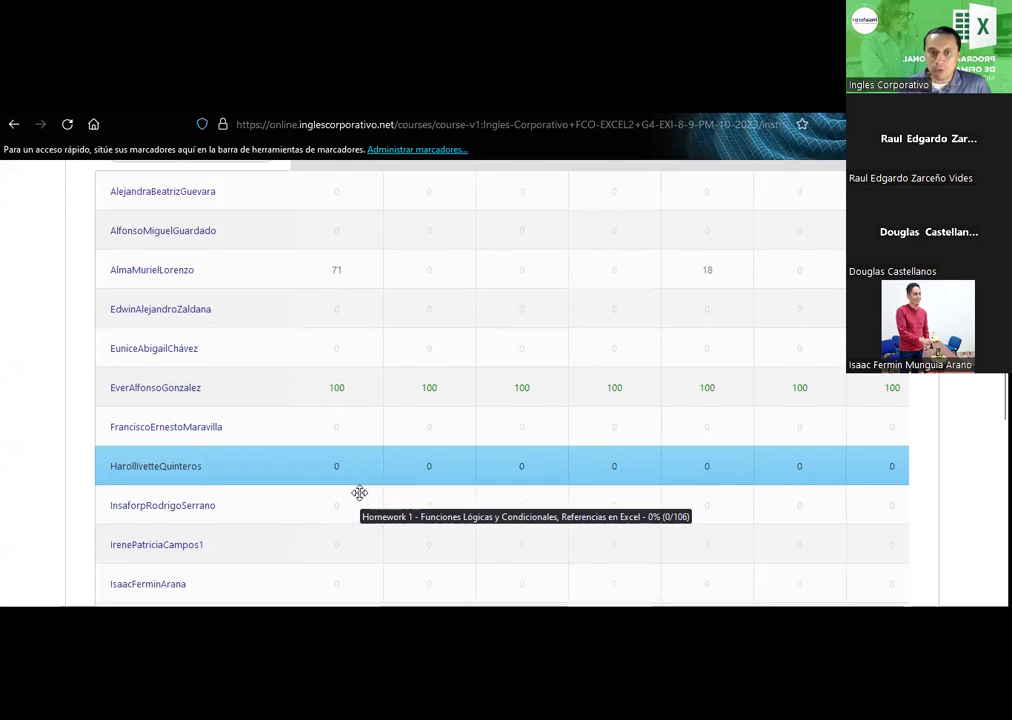
pyautogui.scroll(-2, 359, 492)
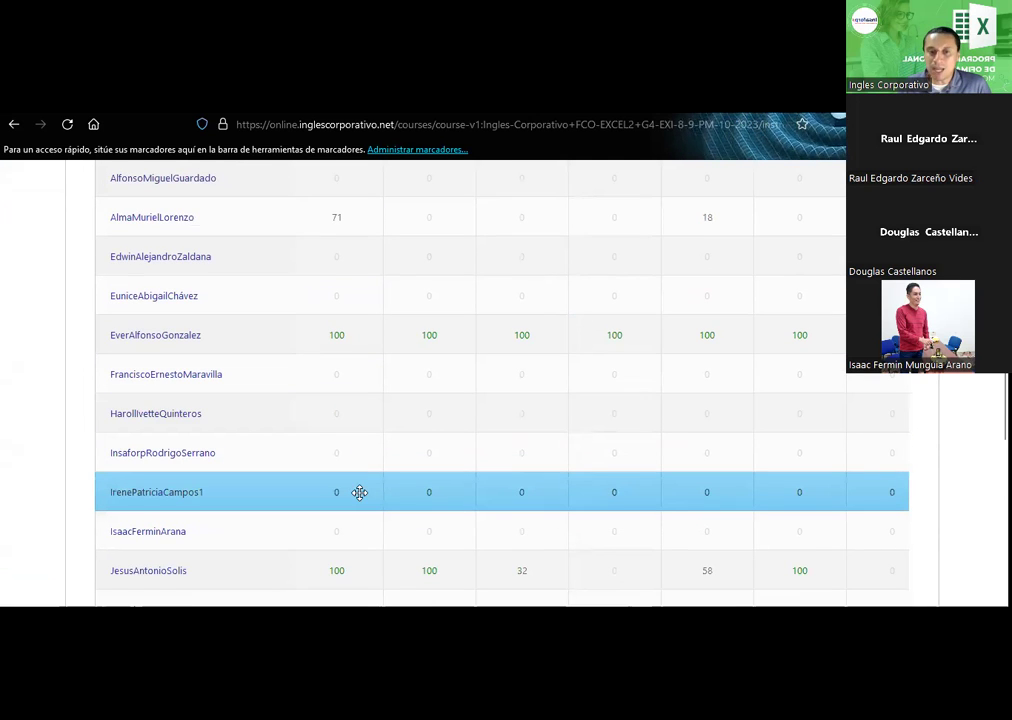
pyautogui.scroll(-2, 359, 492)
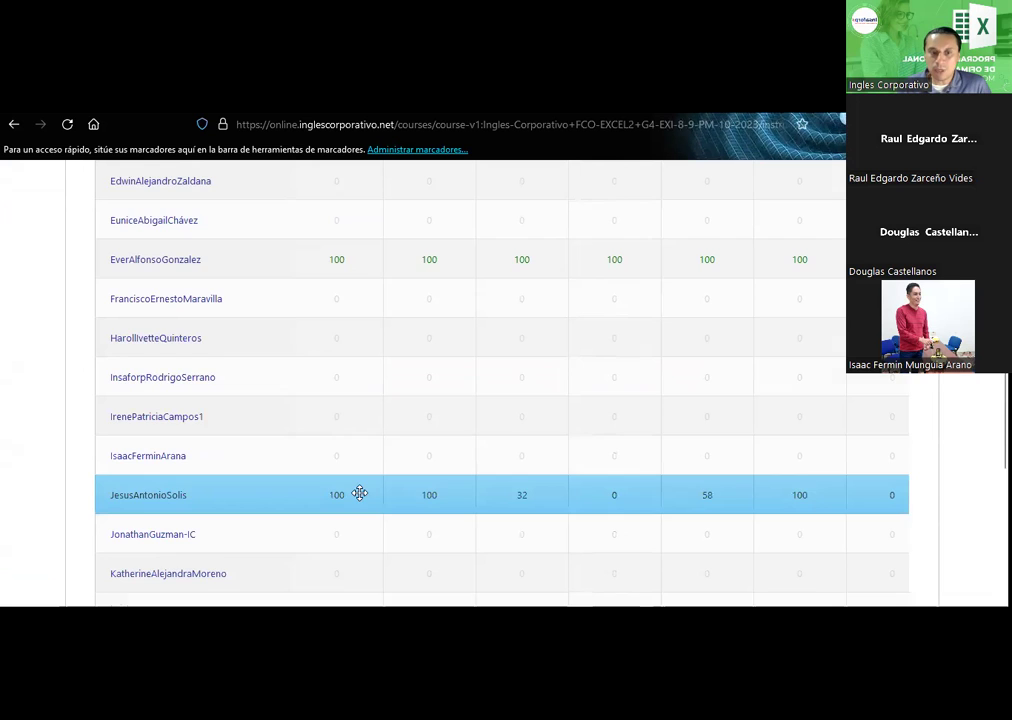
pyautogui.scroll(-2, 359, 492)
pyautogui.scroll(-2, 359, 492)
pyautogui.scroll(-2, 359, 492)
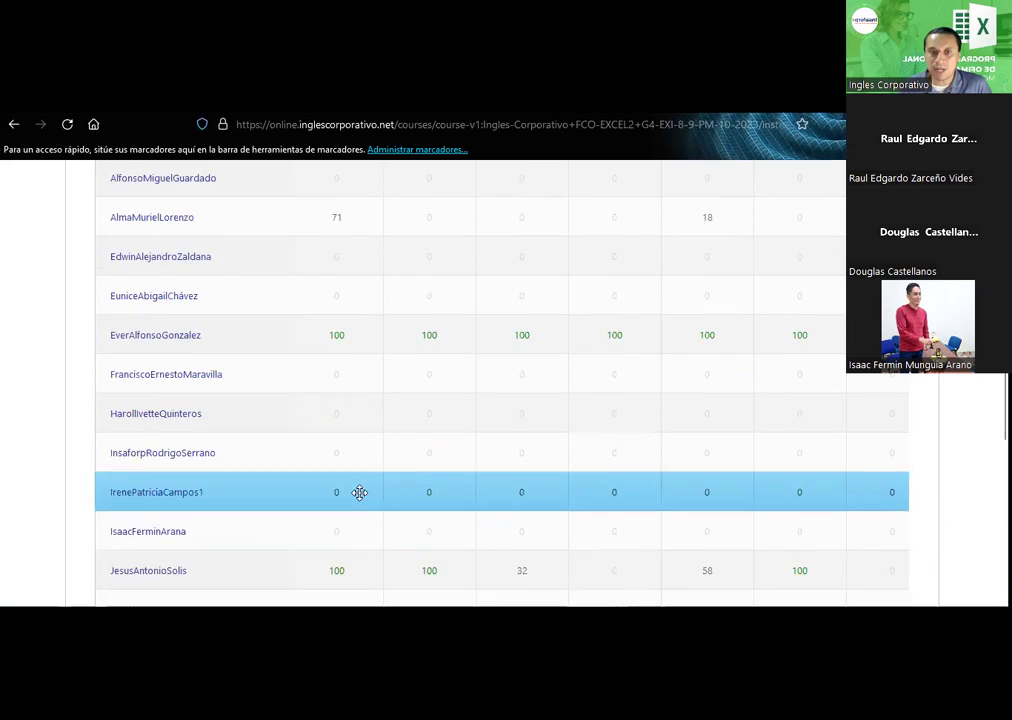
pyautogui.scroll(5, 359, 492)
pyautogui.scroll(-2, 359, 492)
pyautogui.scroll(-2, 359, 492)
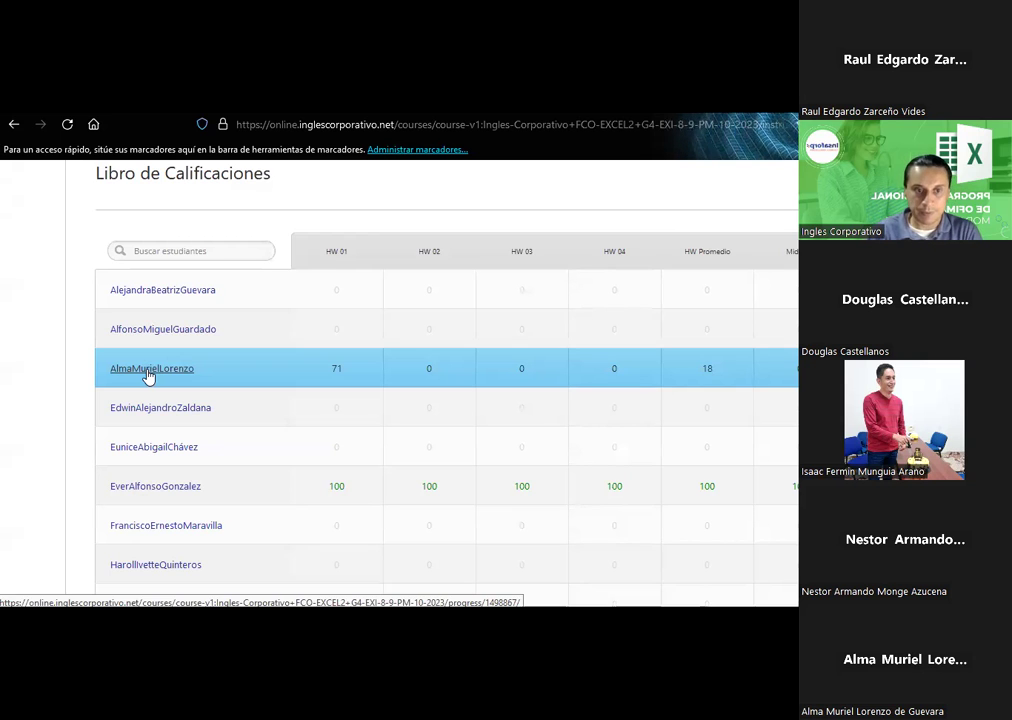
pyautogui.scroll(-1, 148, 376)
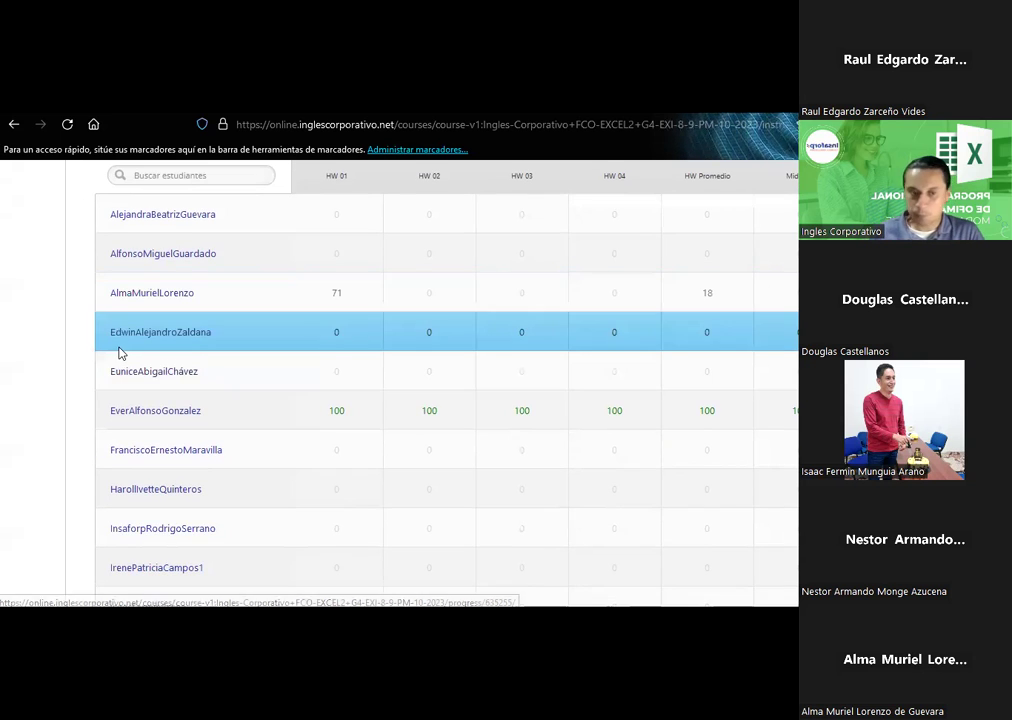
pyautogui.scroll(-1, 118, 352)
pyautogui.scroll(-1, 118, 352)
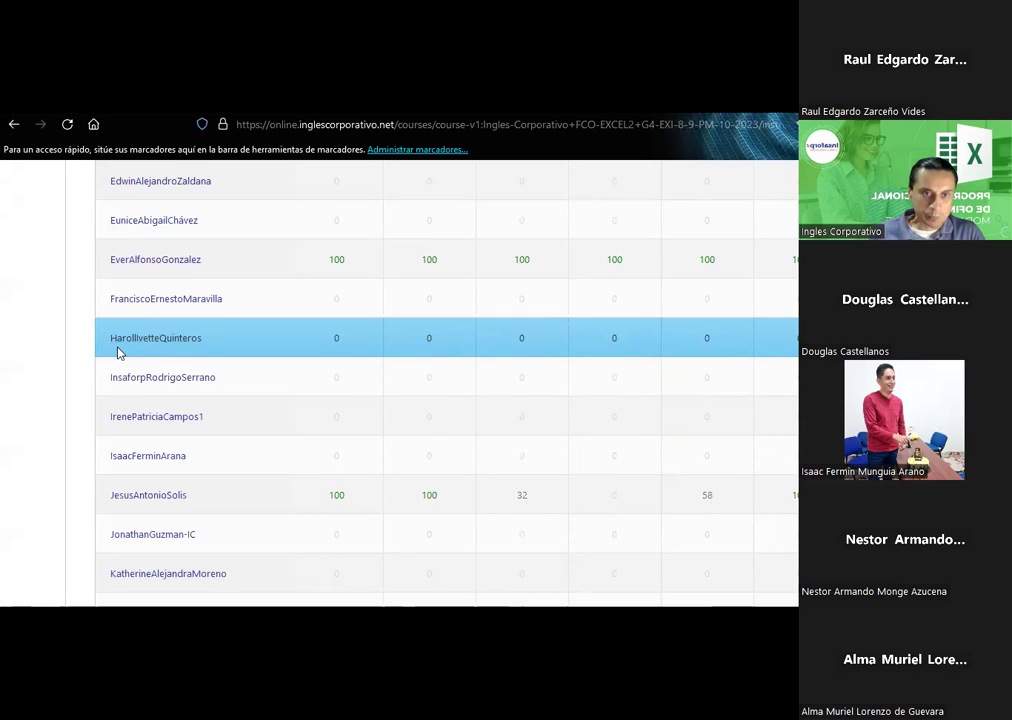
pyautogui.scroll(-1, 118, 352)
pyautogui.scroll(-1, 118, 352)
pyautogui.scroll(-1, 118, 352)
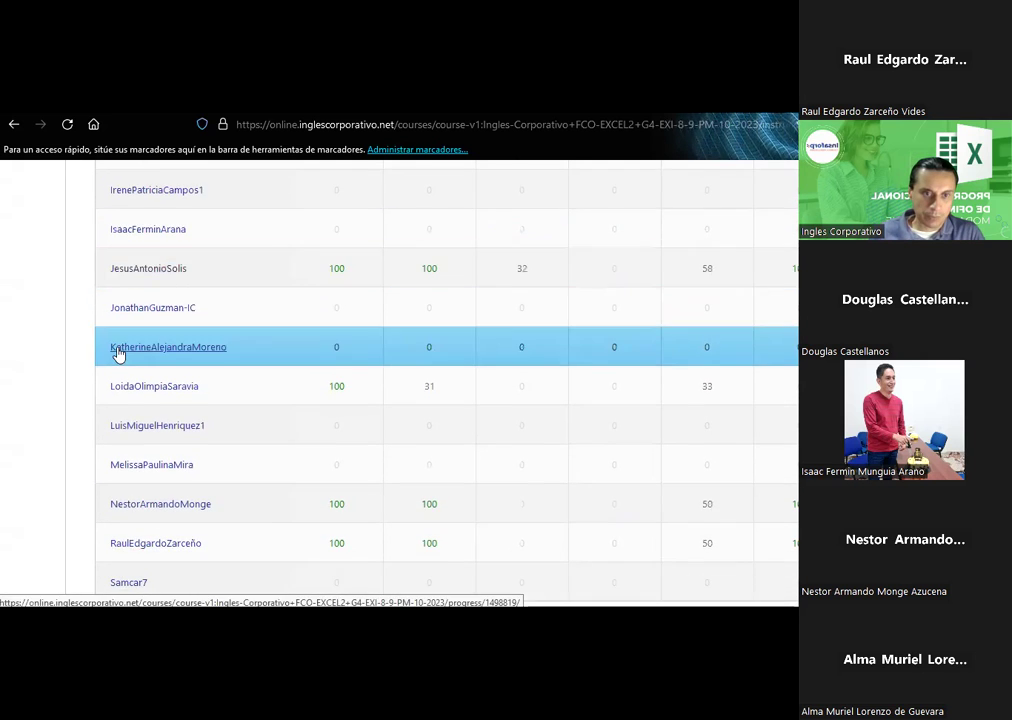
pyautogui.scroll(-1, 118, 352)
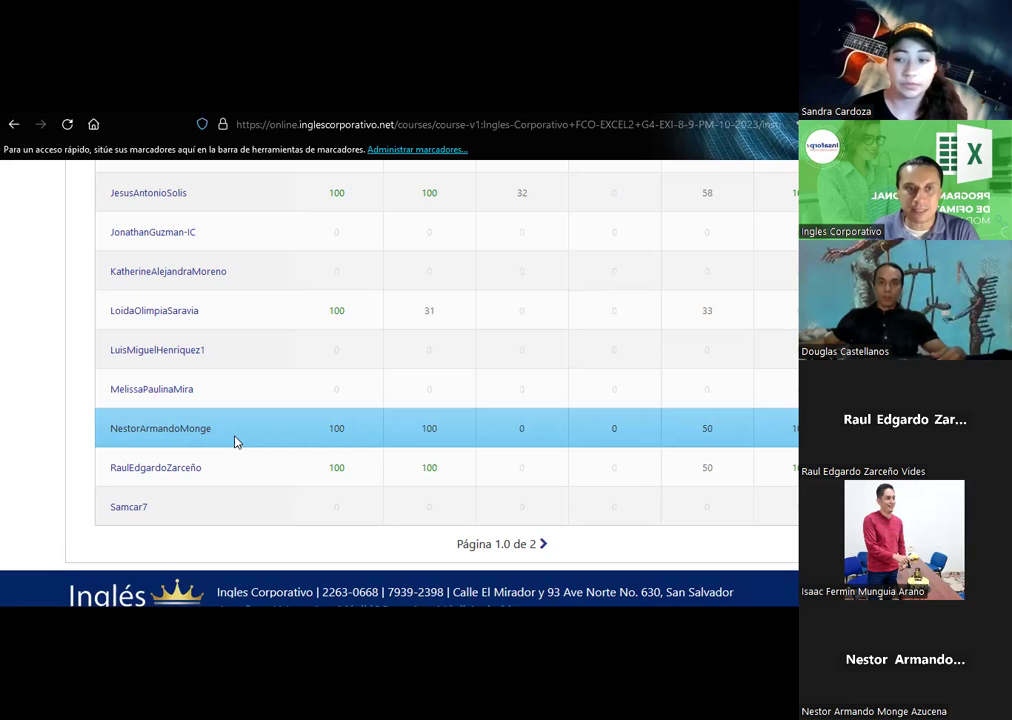
pyautogui.scroll(1, 236, 441)
pyautogui.scroll(1, 236, 441)
pyautogui.scroll(2, 236, 441)
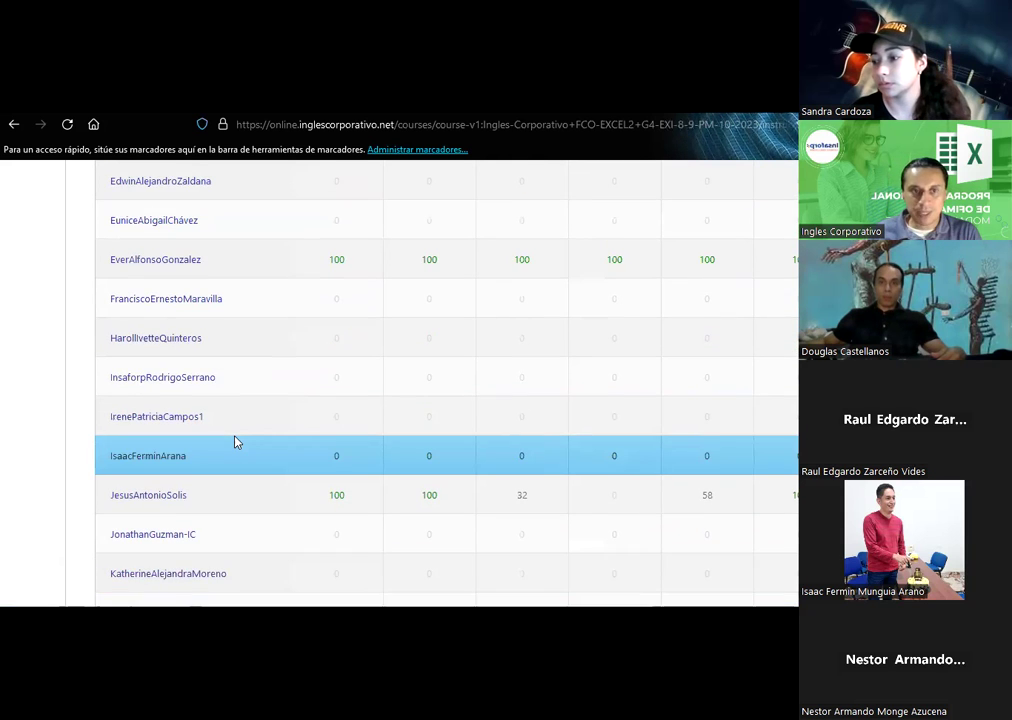
pyautogui.scroll(1, 236, 441)
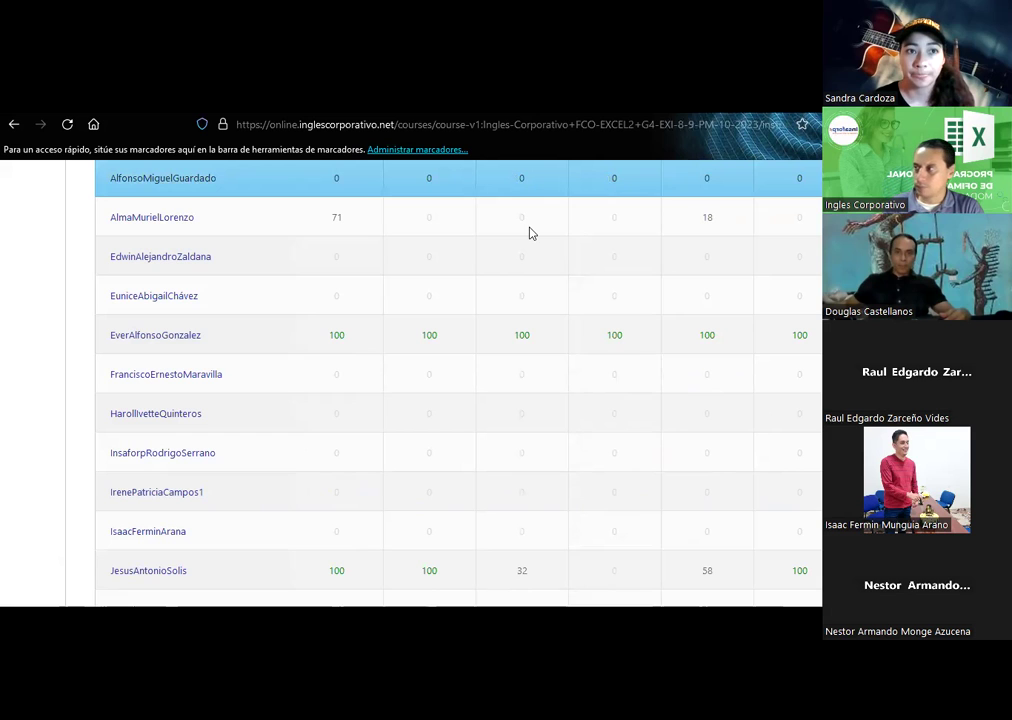
pyautogui.hscroll(2, 531, 233)
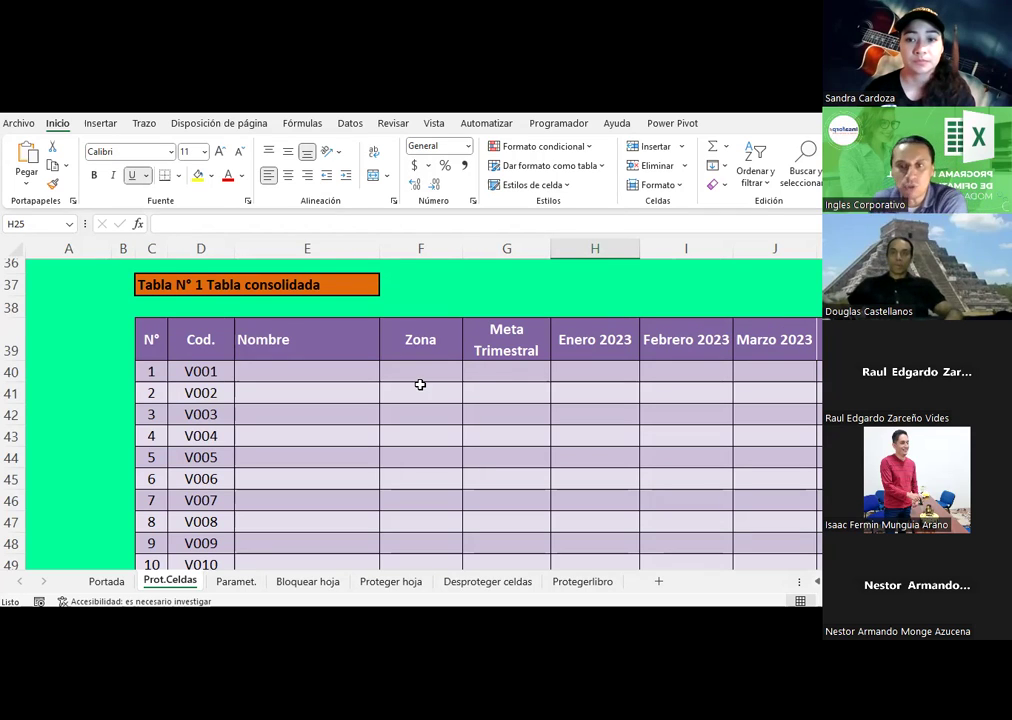
pyautogui.scroll(2, 420, 384)
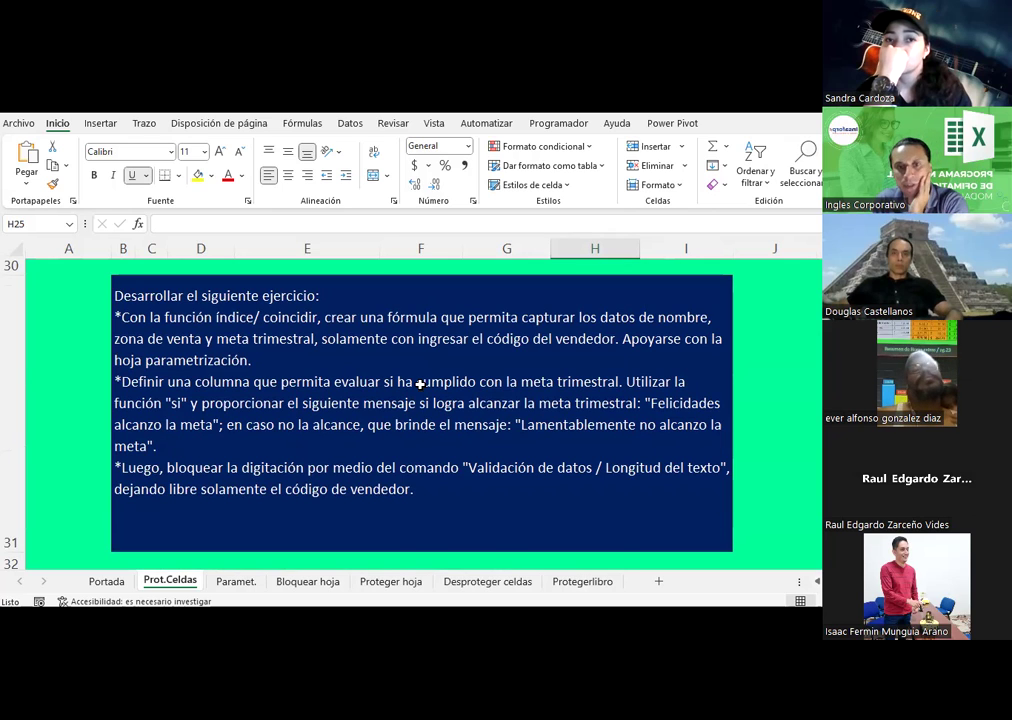
pyautogui.scroll(-1, 420, 384)
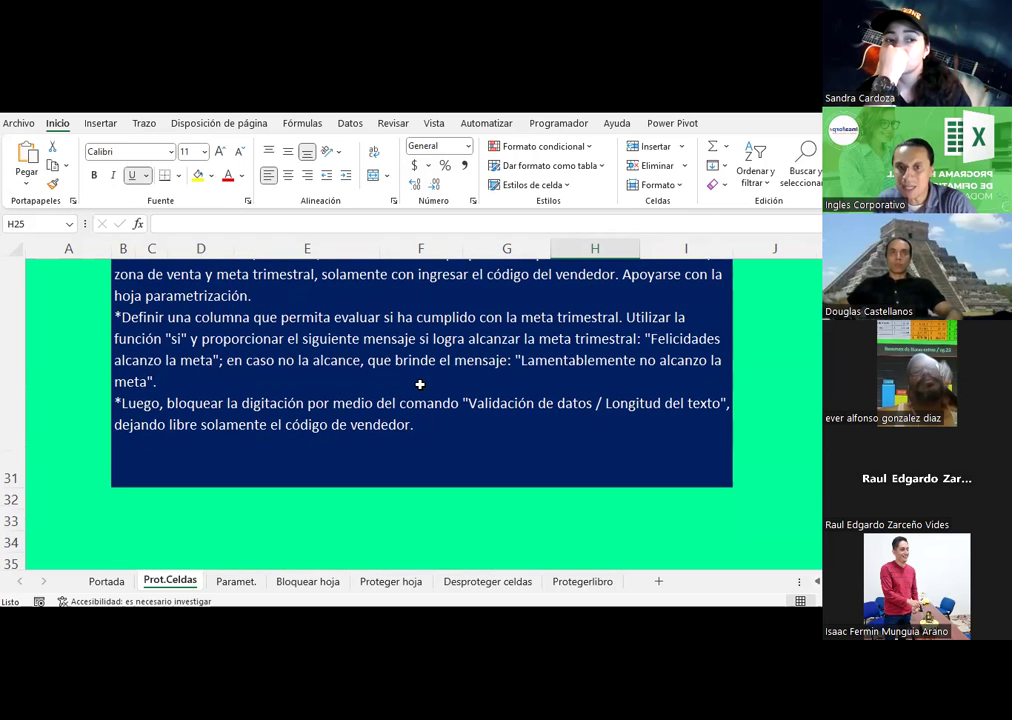
pyautogui.scroll(-1, 420, 384)
pyautogui.scroll(-2, 420, 384)
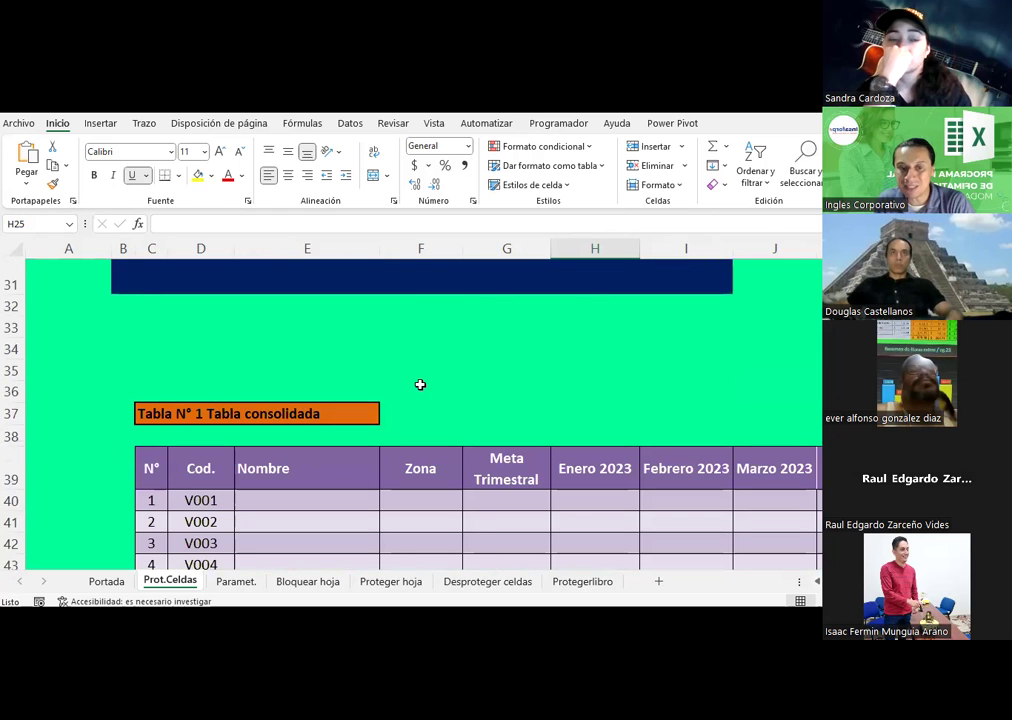
pyautogui.scroll(-2, 420, 384)
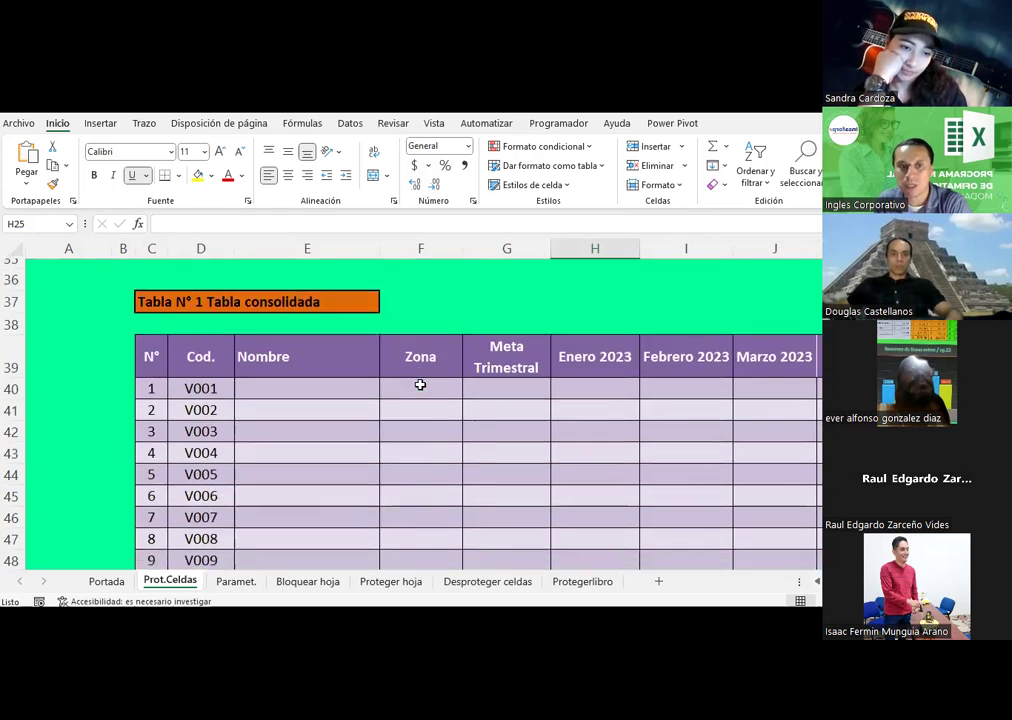
pyautogui.scroll(-1, 420, 384)
# Give the vendor code cells V001–V010 (D40:D49) a yellow fill
pyautogui.click(210, 310)
pyautogui.click(211, 320)
pyautogui.click(215, 352)
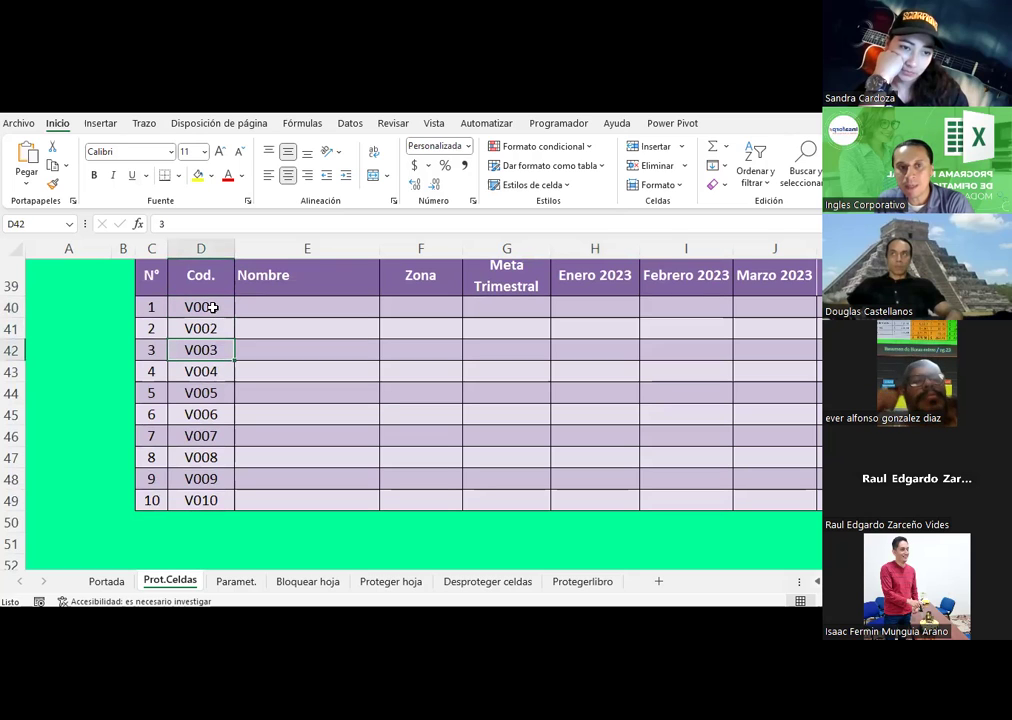
pyautogui.moveTo(213, 307); pyautogui.dragTo(215, 497)
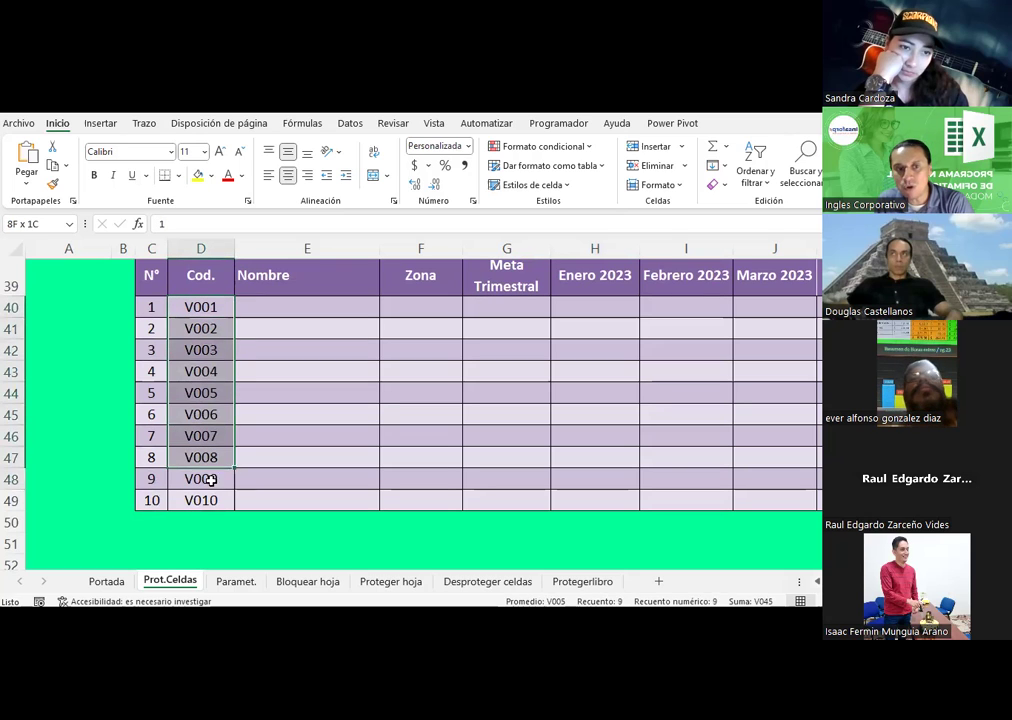
pyautogui.scroll(2, 214, 376)
pyautogui.scroll(-1, 214, 376)
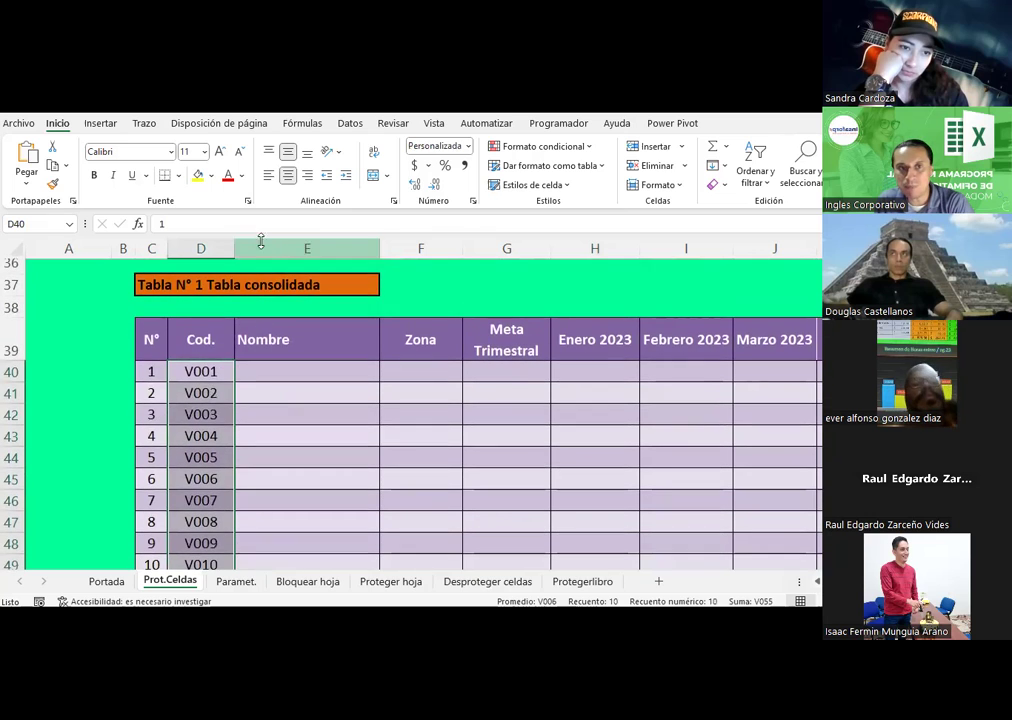
pyautogui.click(210, 176)
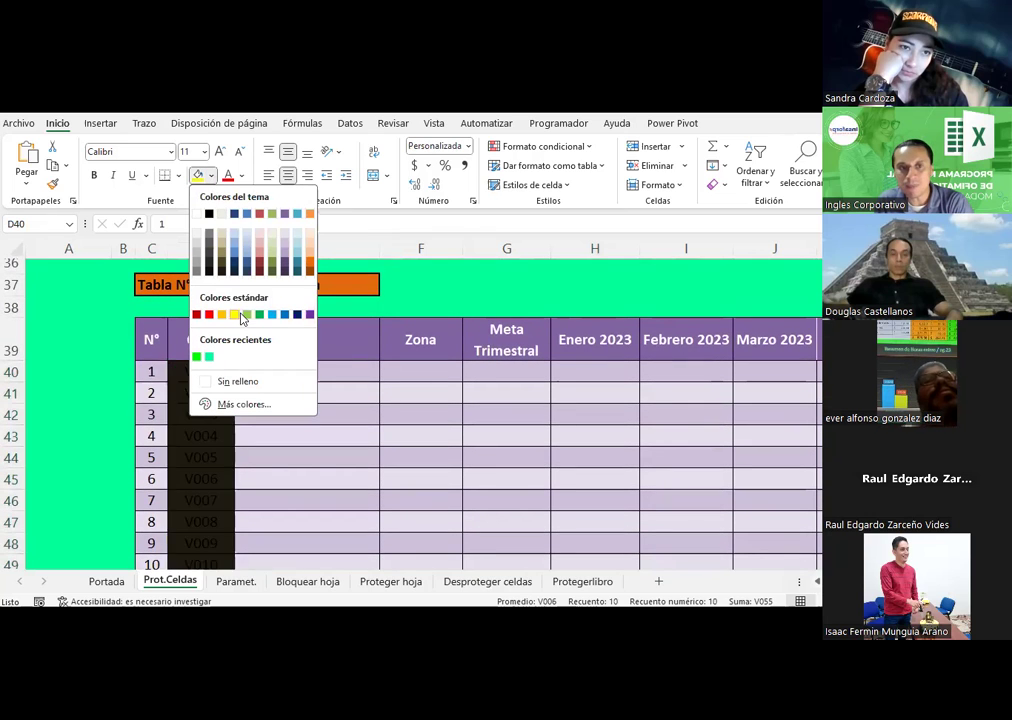
pyautogui.click(236, 314)
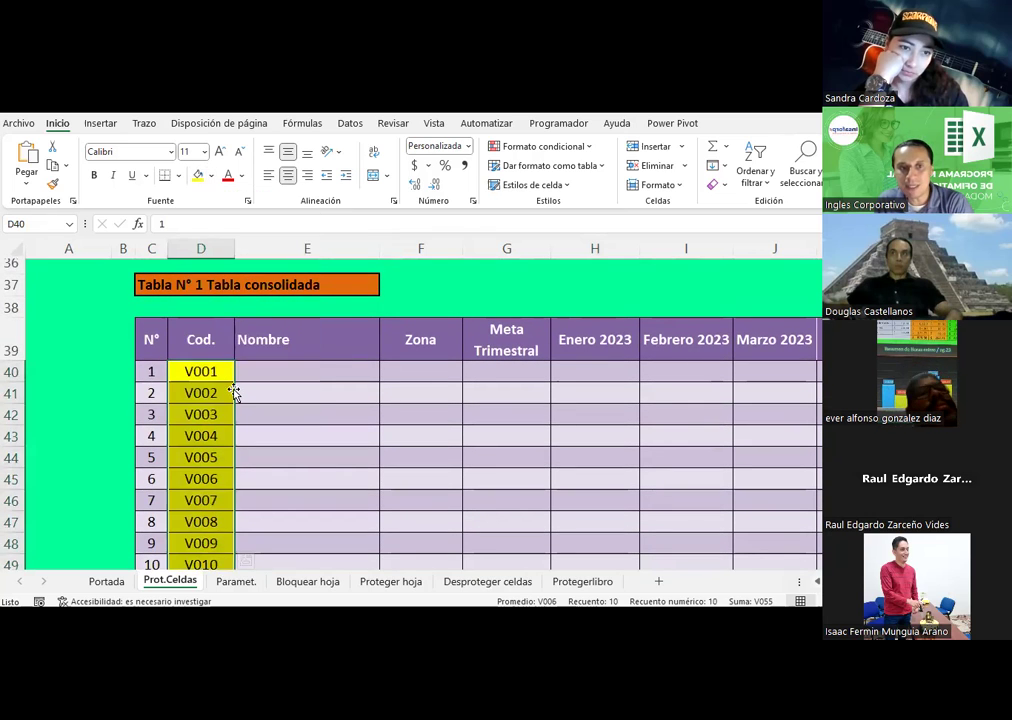
pyautogui.scroll(1, 221, 350)
pyautogui.click(201, 305)
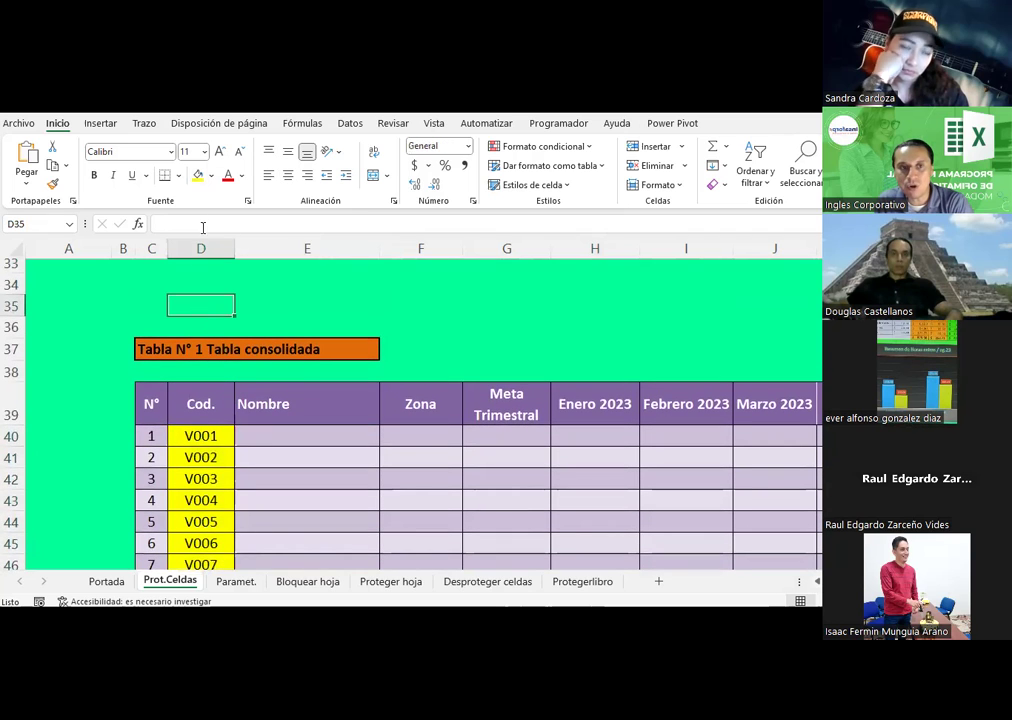
# Fill the key cell D35 yellow and give it a thick outside border
pyautogui.click(197, 176)
pyautogui.click(181, 176)
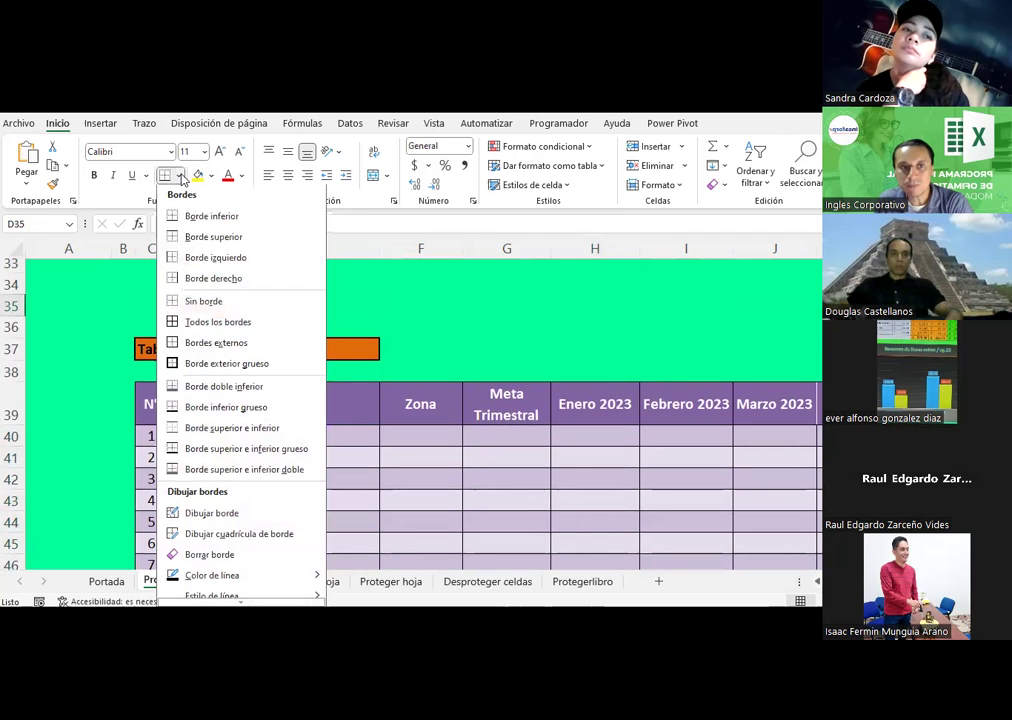
pyautogui.click(215, 364)
# Enter 'Las celdas en amarillo se permite digitar, el resto se escuentran bloqueadas.' in E35
pyautogui.click(304, 303)
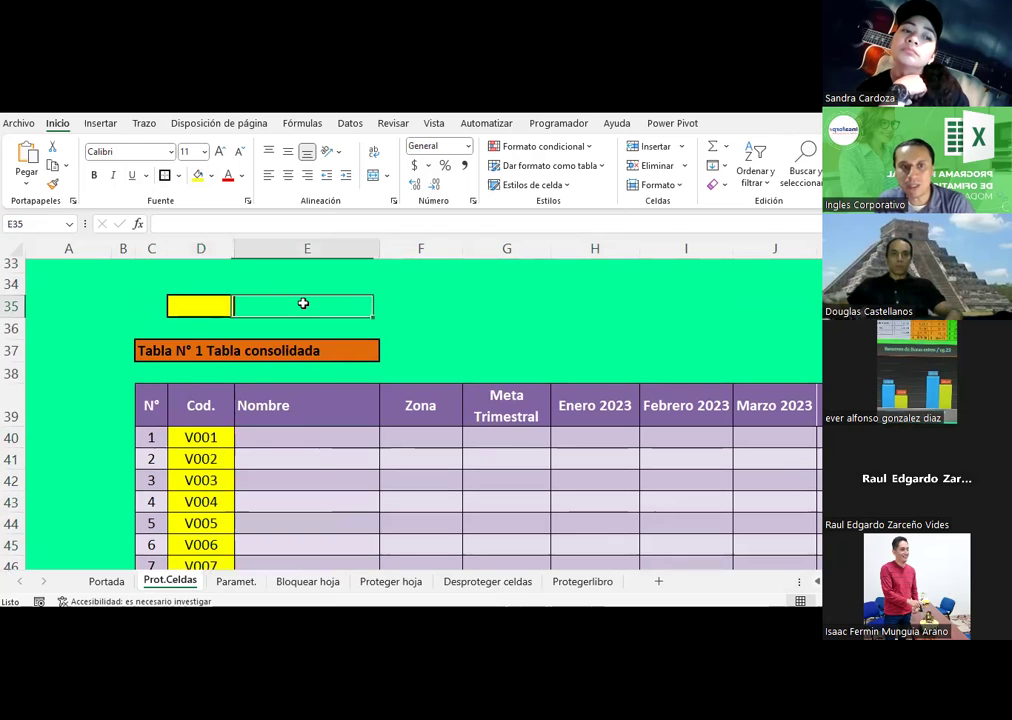
pyautogui.write('La')
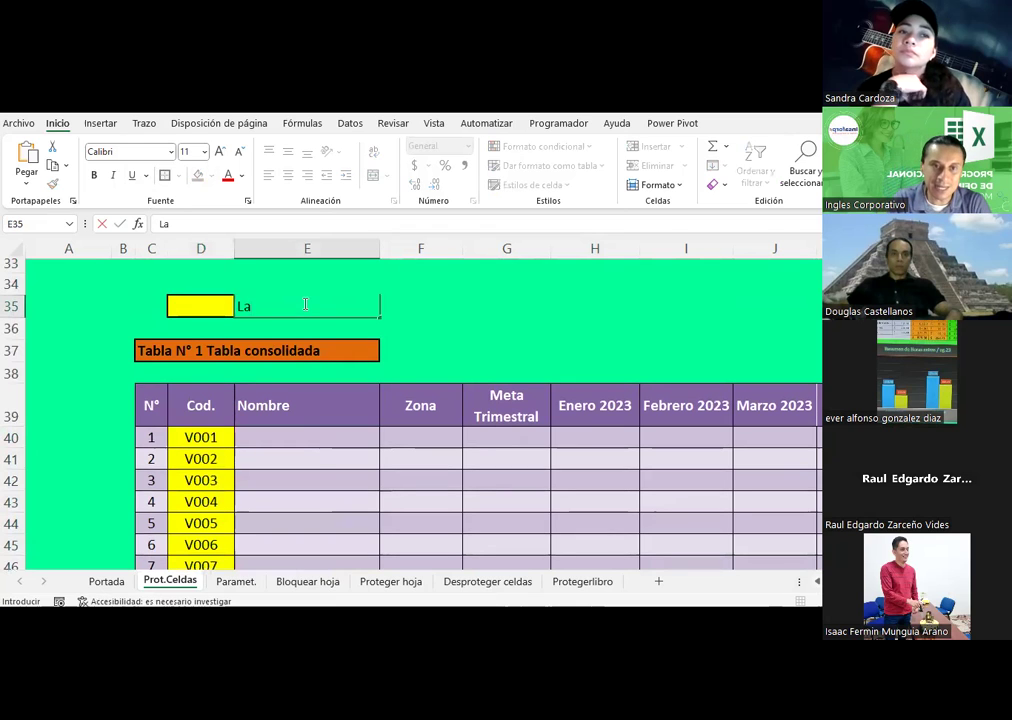
pyautogui.write('s celdas en amarillo se permi')
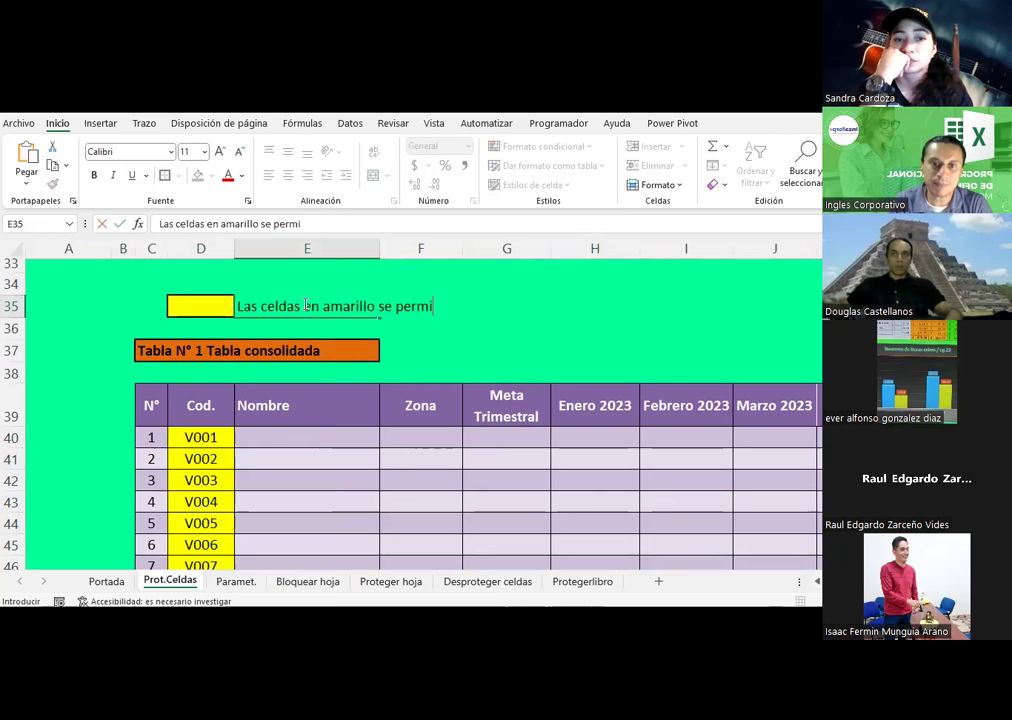
pyautogui.write('te digitar, e')
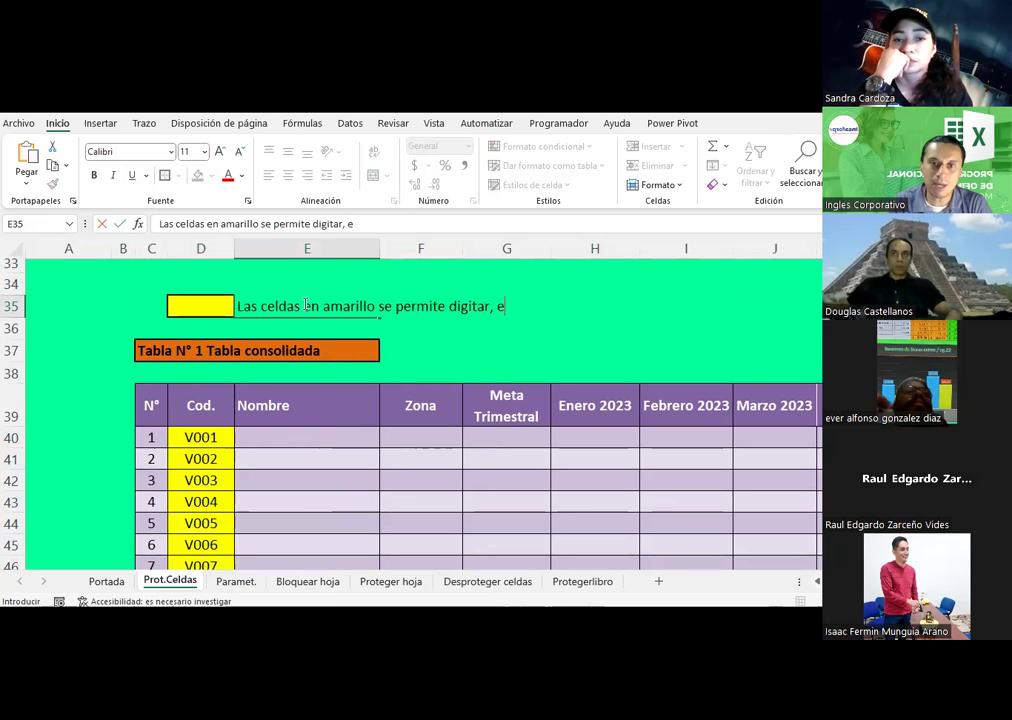
pyautogui.write('l resto se')
pyautogui.press('BackSpace')
pyautogui.write('se escuentran bloqueadas.')
pyautogui.press('Return')
pyautogui.click(303, 304)
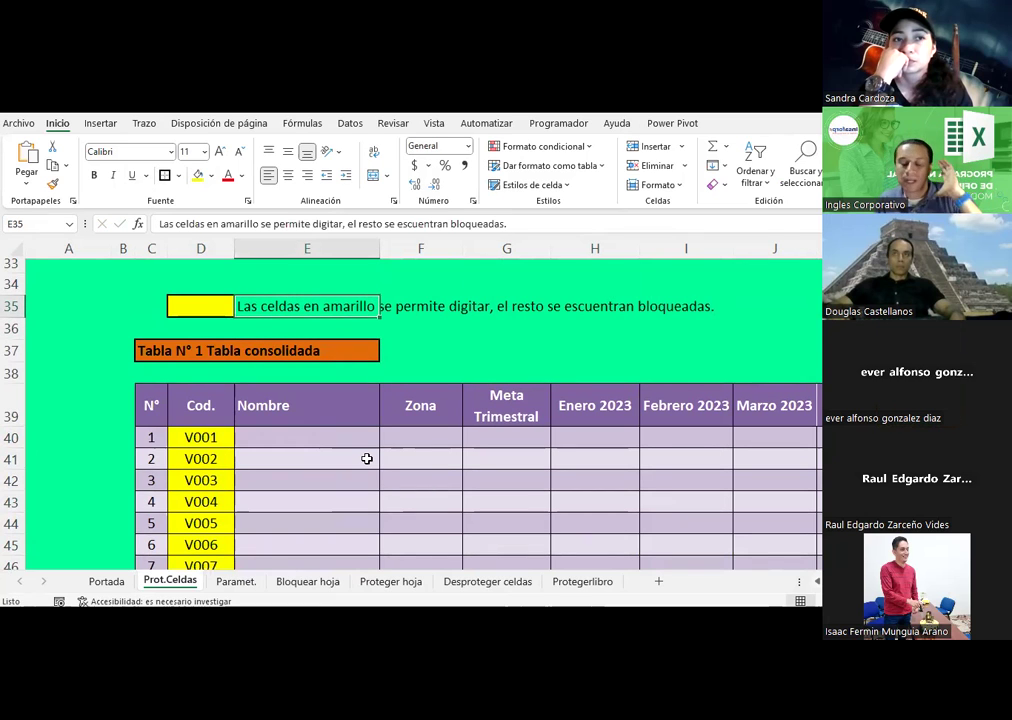
pyautogui.scroll(-2, 367, 458)
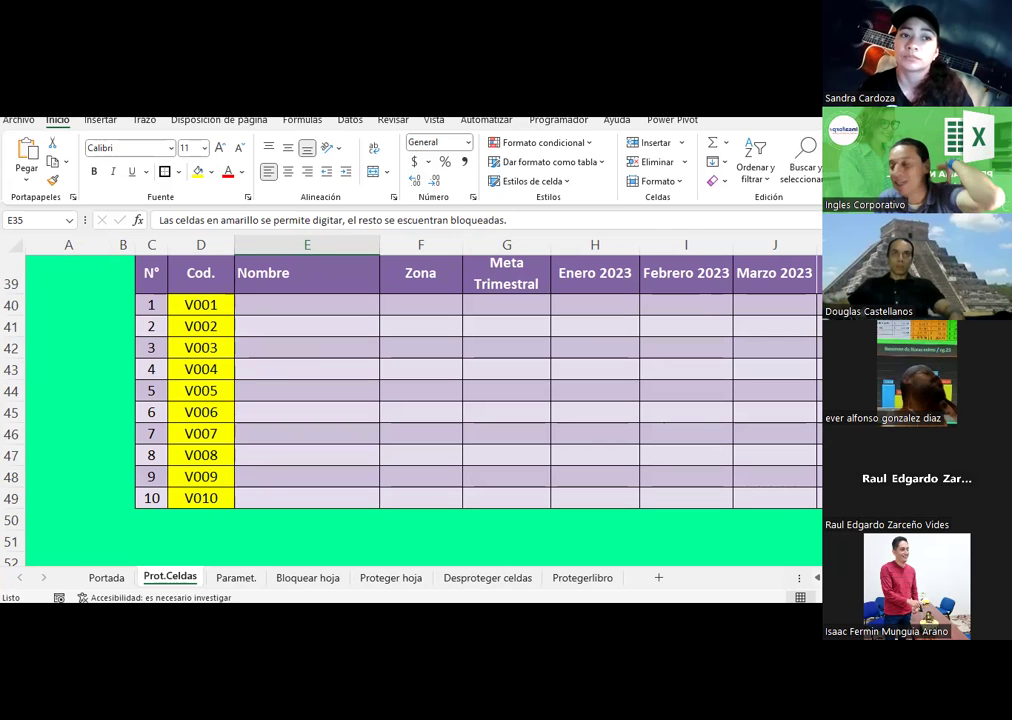
pyautogui.click(319, 477)
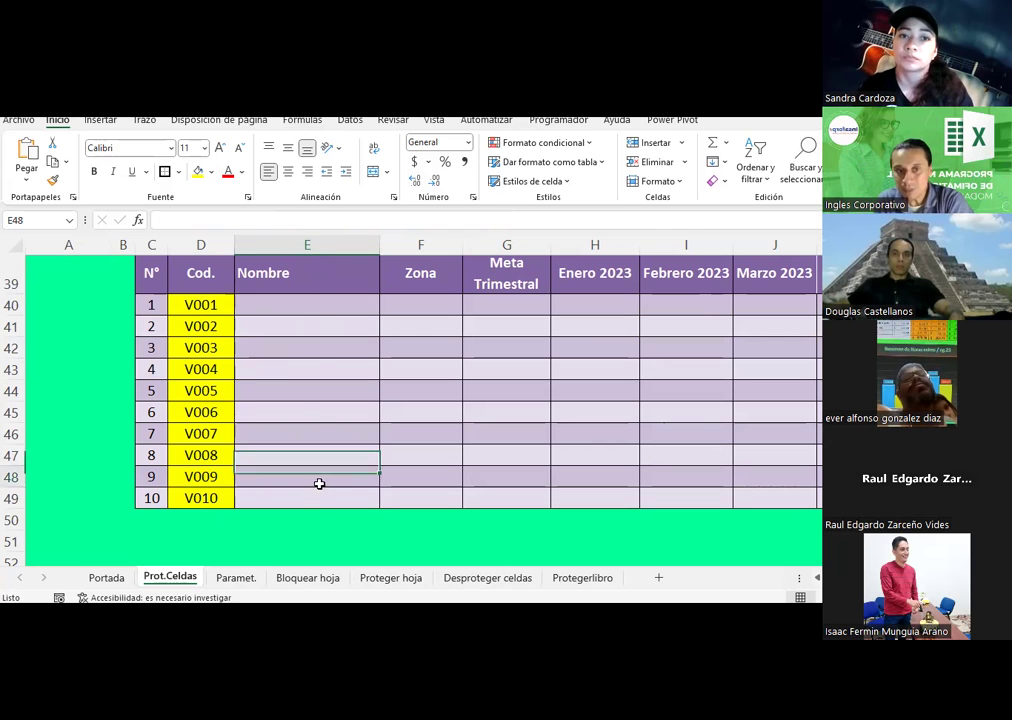
pyautogui.scroll(1, 320, 428)
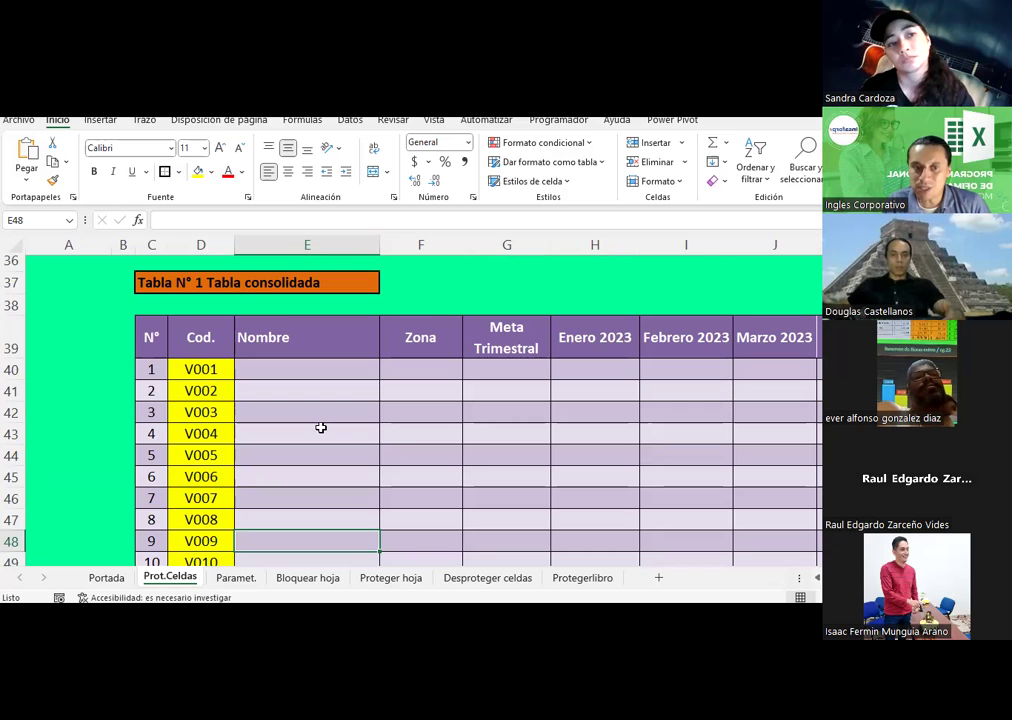
pyautogui.scroll(2, 321, 428)
pyautogui.scroll(2, 321, 428)
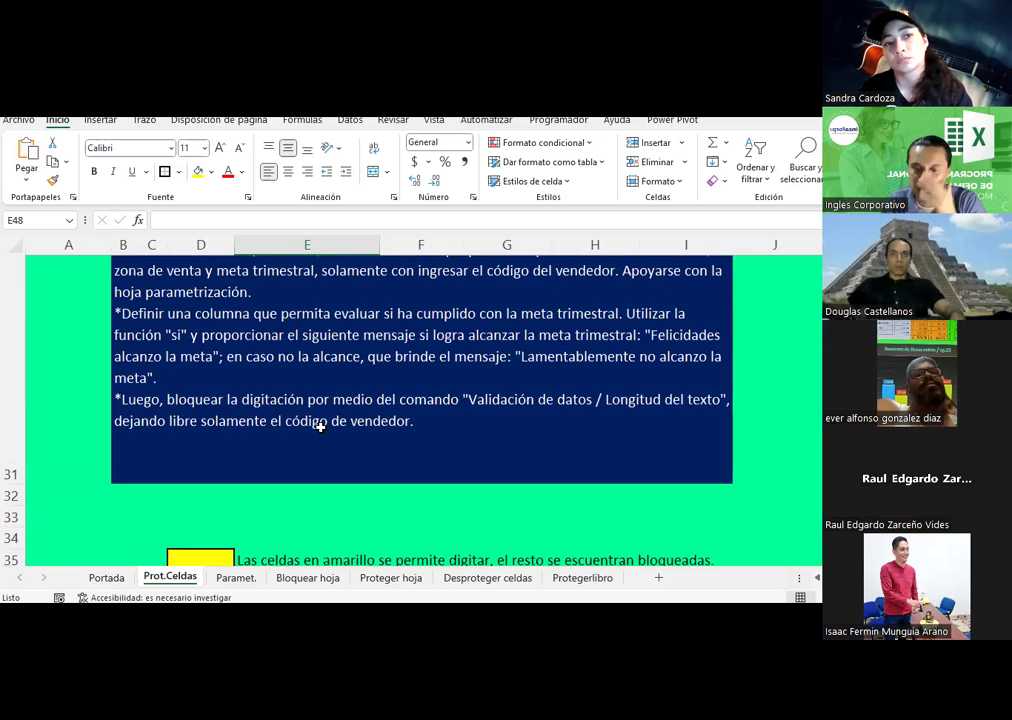
pyautogui.scroll(1, 321, 428)
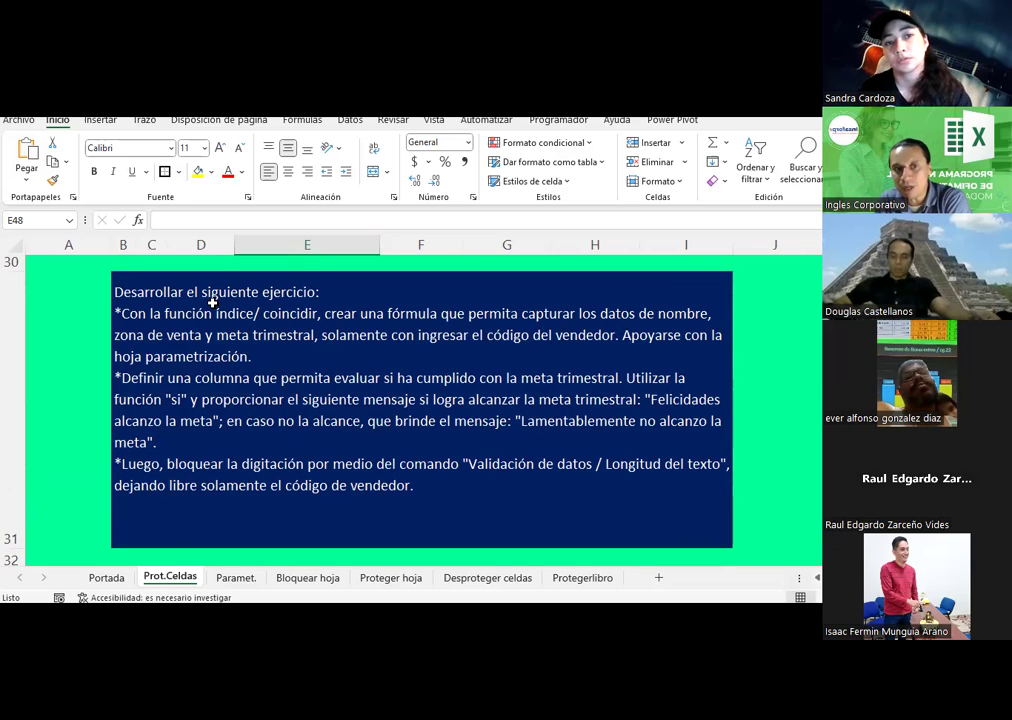
pyautogui.scroll(-3, 264, 355)
pyautogui.scroll(-2, 264, 355)
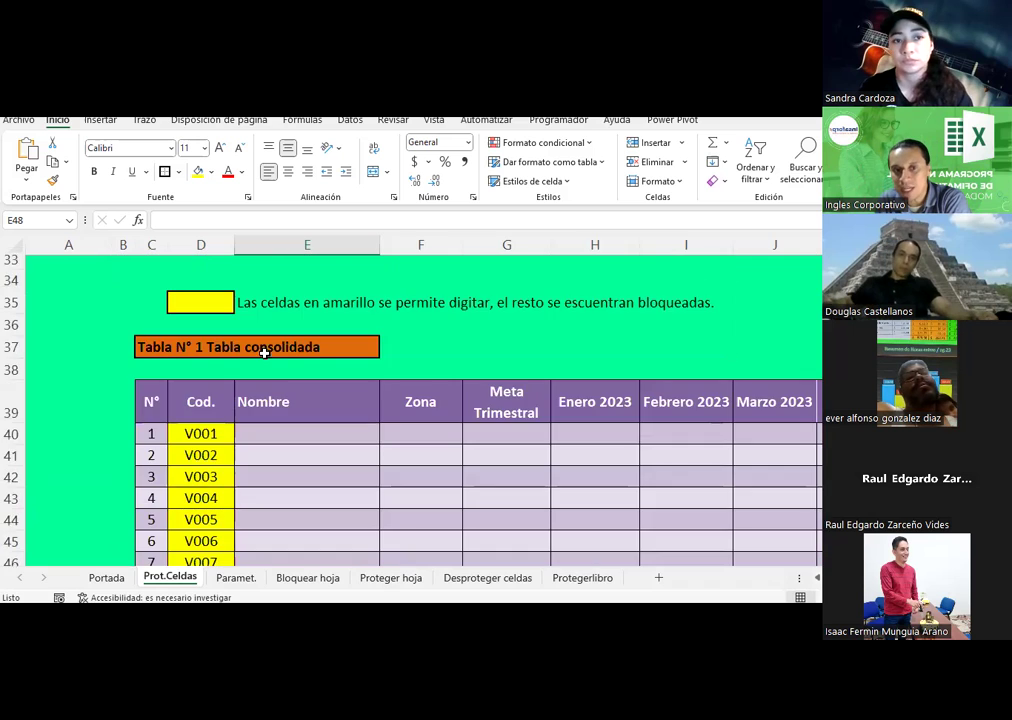
pyautogui.scroll(-2, 264, 355)
pyautogui.click(181, 326)
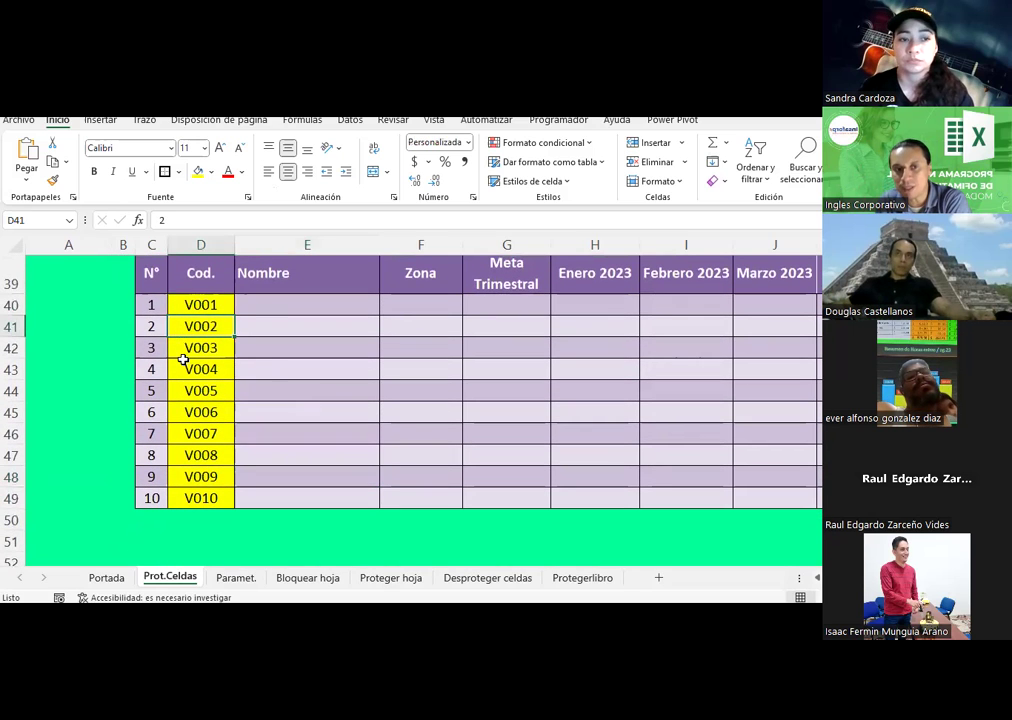
pyautogui.click(207, 496)
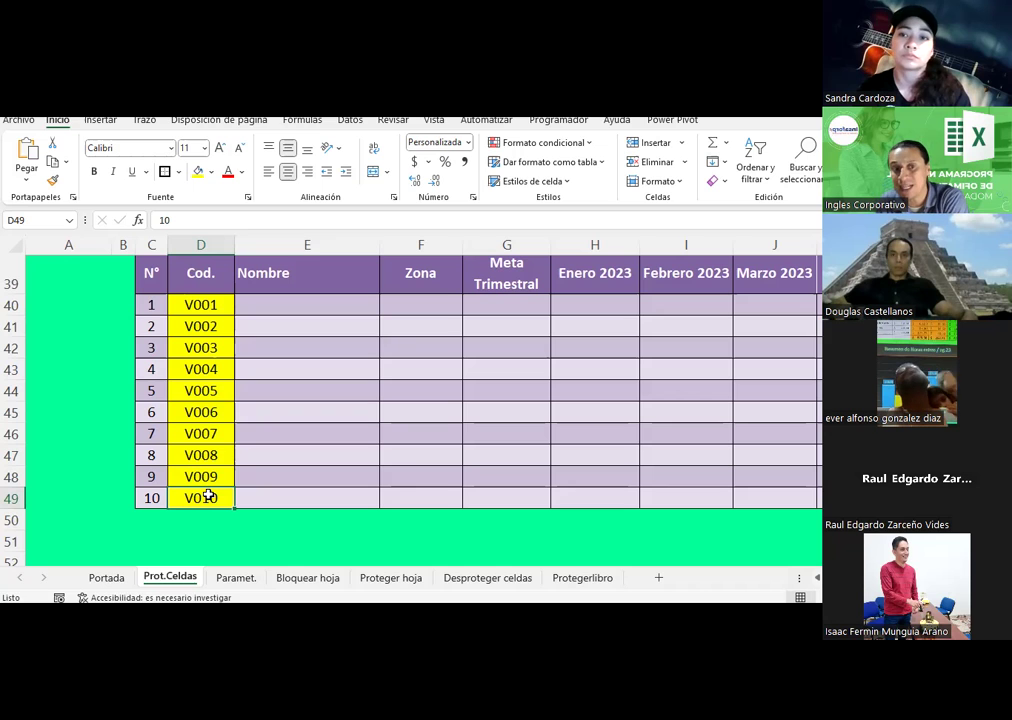
pyautogui.scroll(2, 207, 496)
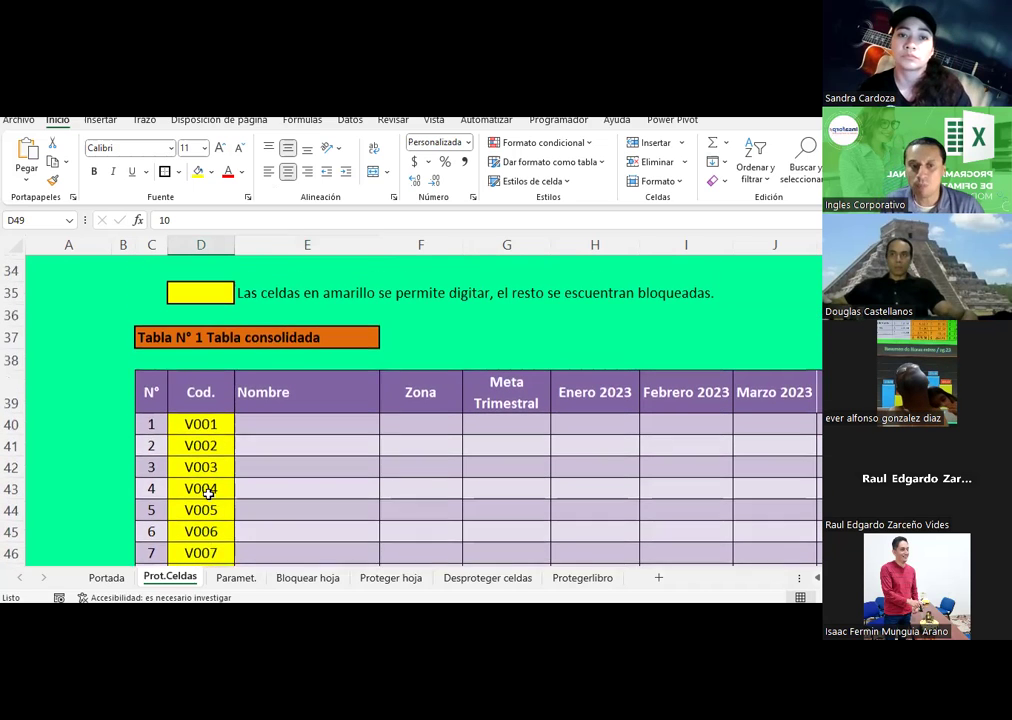
# Begin an INDICE function in Nombre cell E40, then cancel the attempt
pyautogui.click(322, 429)
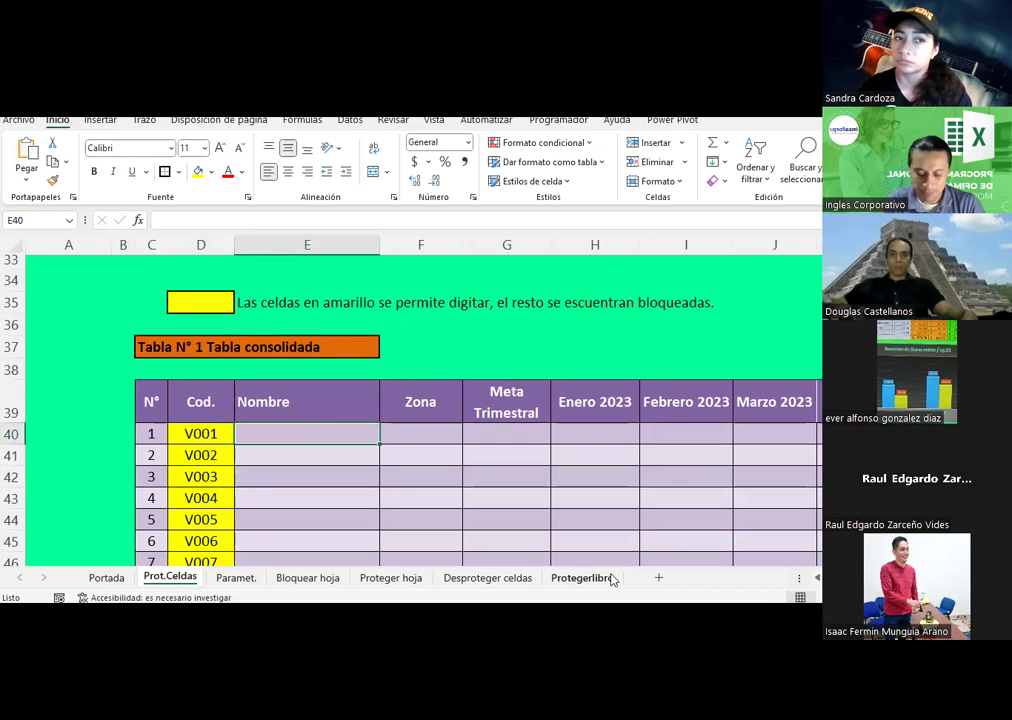
pyautogui.write('=')
pyautogui.press('Escape')
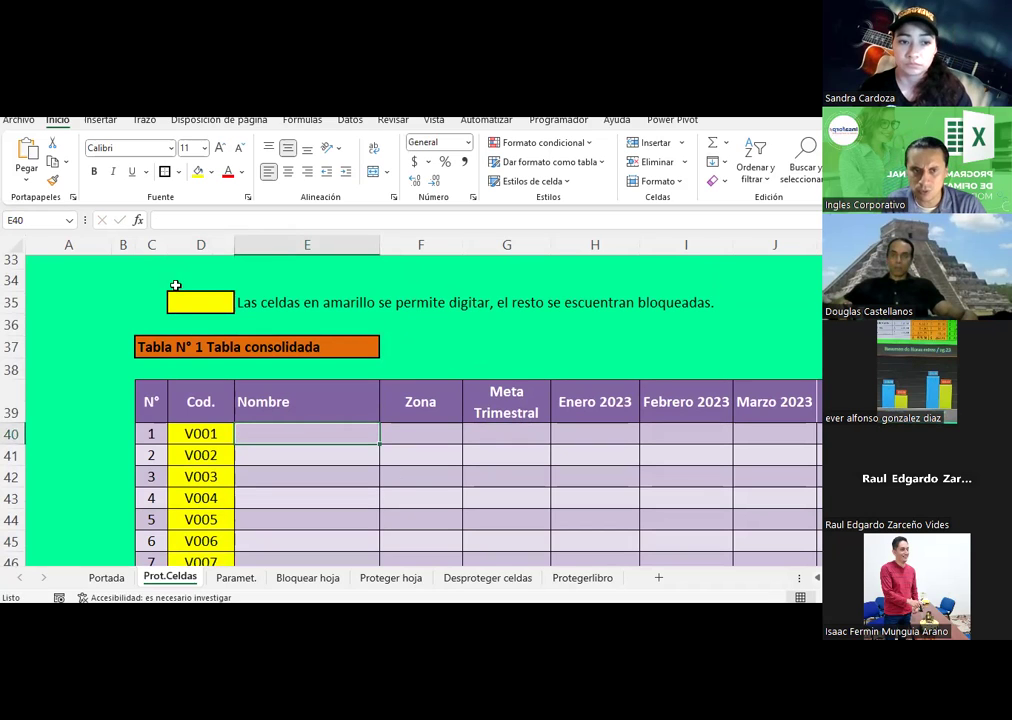
pyautogui.click(138, 220)
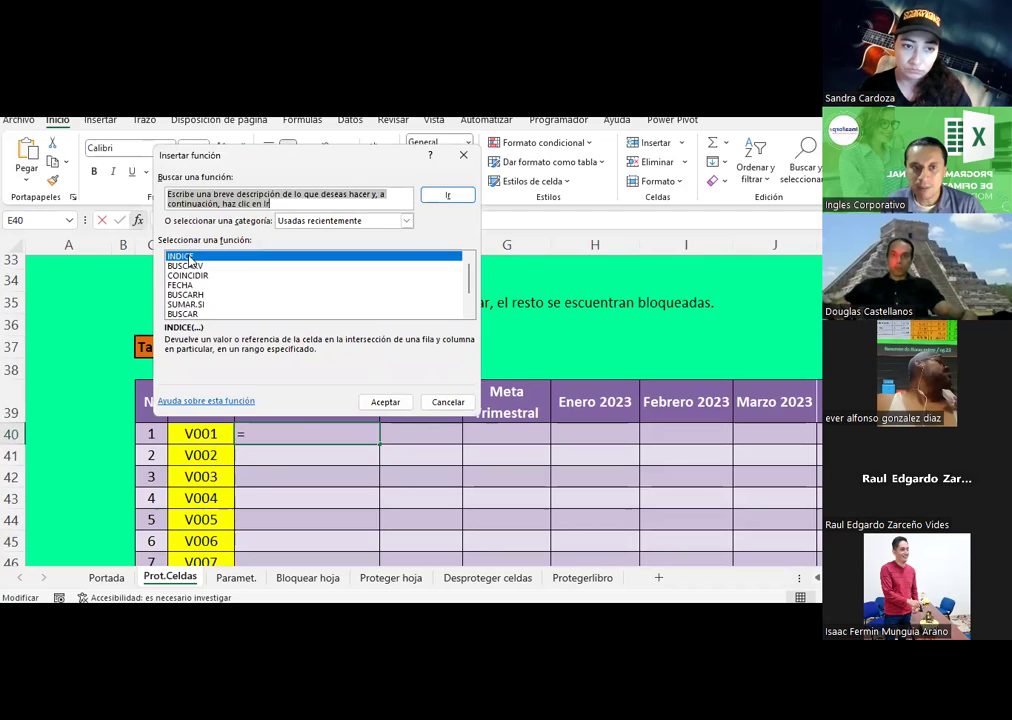
pyautogui.doubleClick(189, 257)
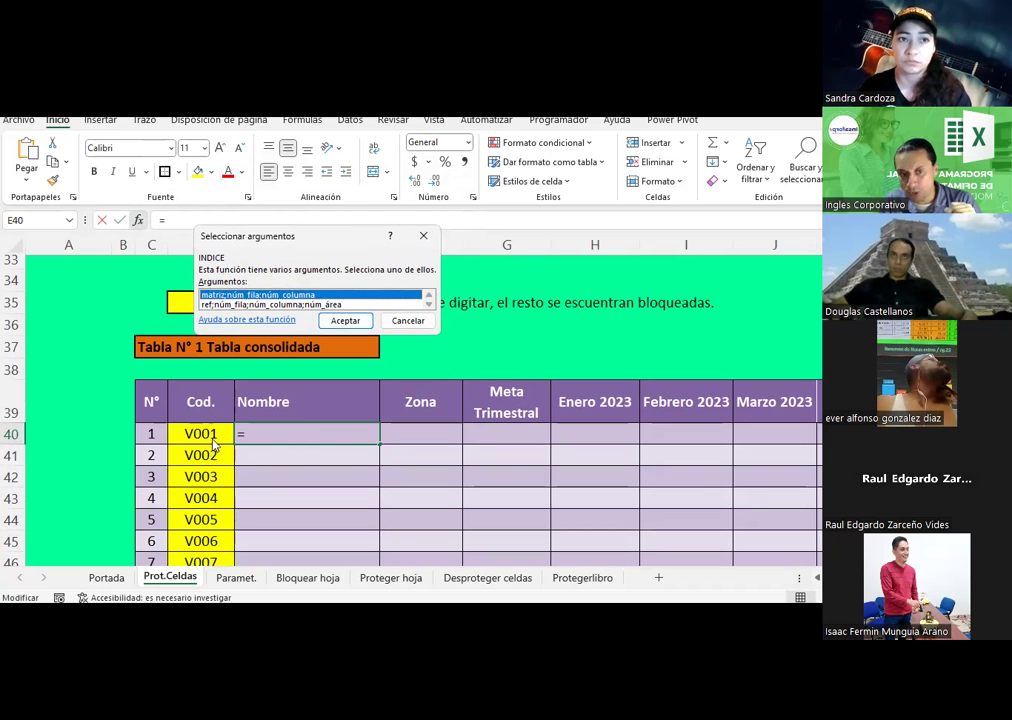
pyautogui.press('Escape')
# Look over the source data on the Paramet. sheet and return to Prot.Celdas
pyautogui.click(236, 578)
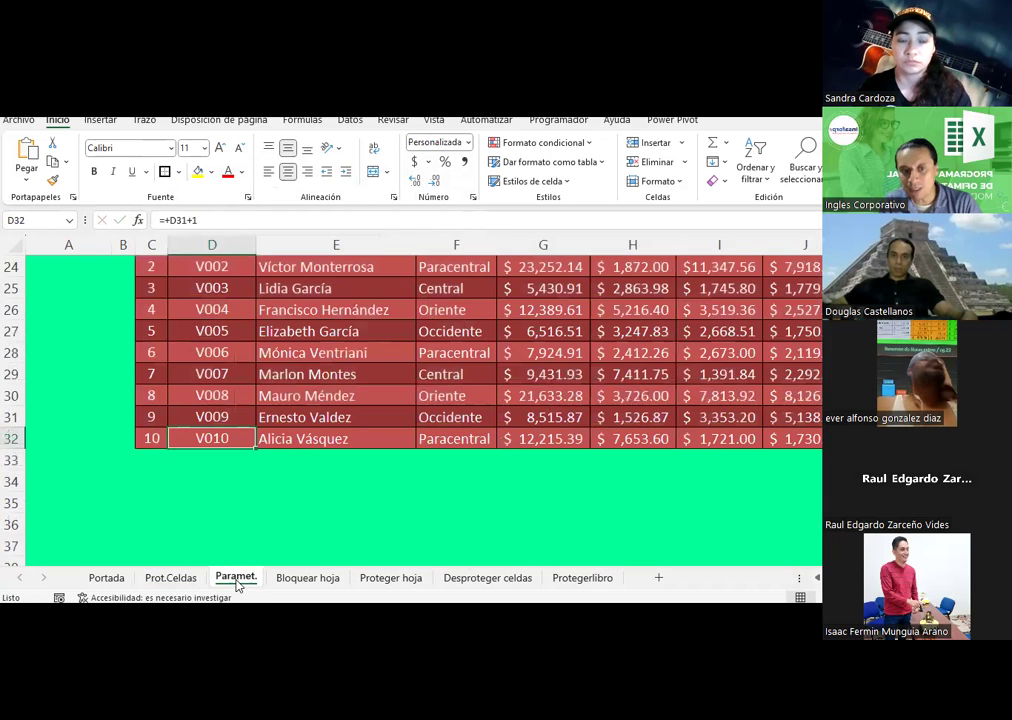
pyautogui.scroll(2, 381, 359)
pyautogui.scroll(-1, 381, 359)
pyautogui.scroll(1, 381, 359)
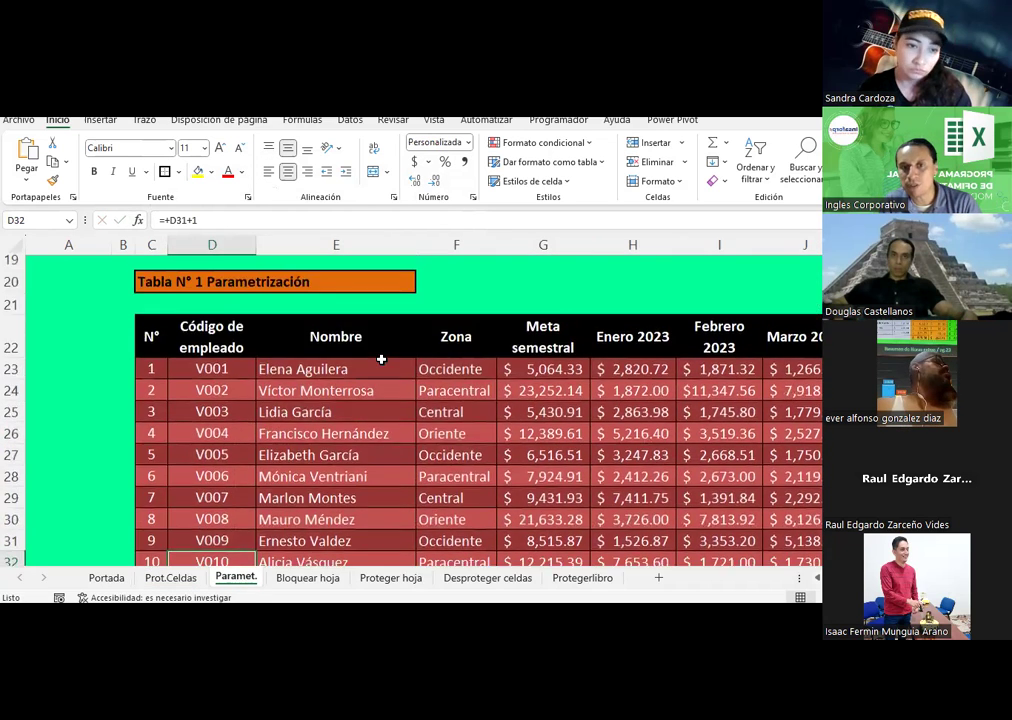
pyautogui.click(175, 580)
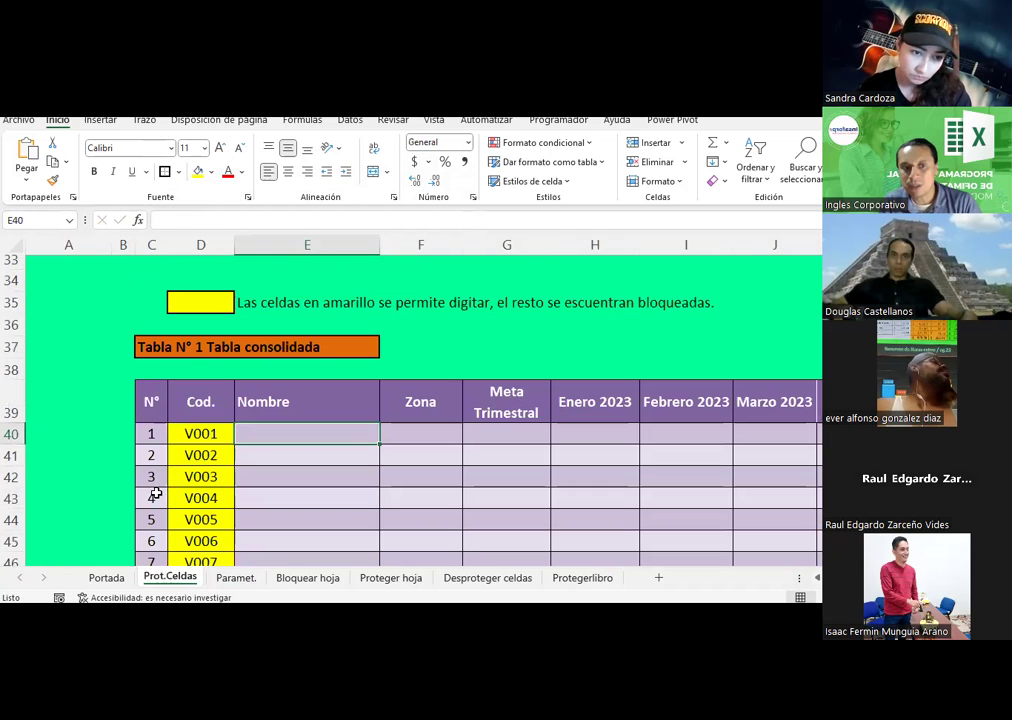
# Insert INDICE into E40 using its matriz; núm_fila; núm_columna form
pyautogui.click(190, 432)
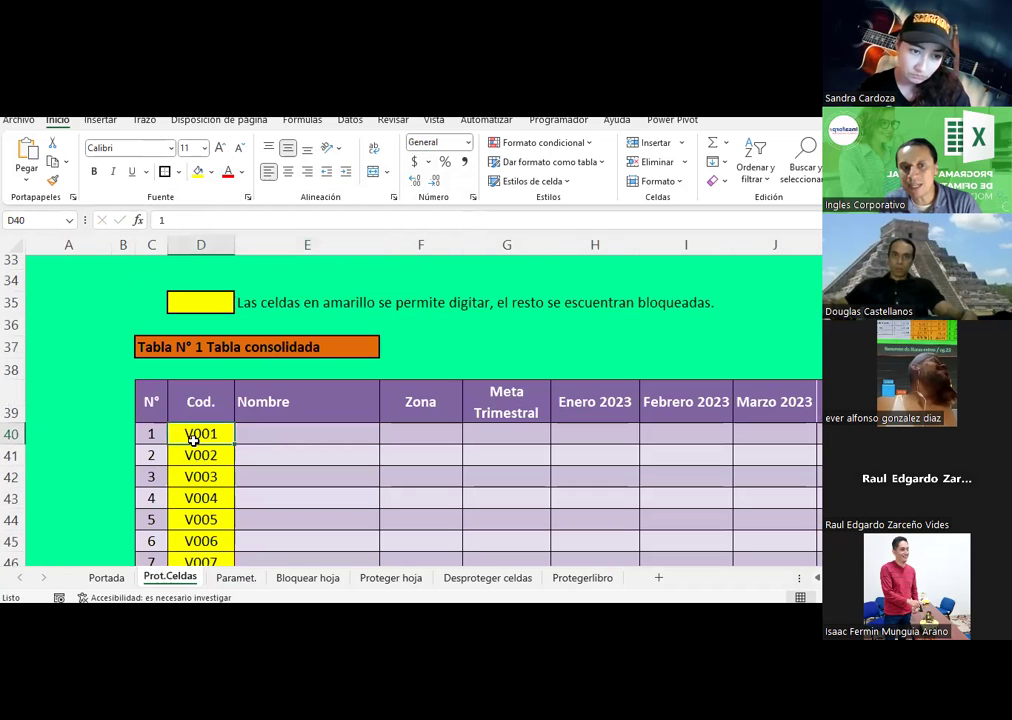
pyautogui.click(258, 430)
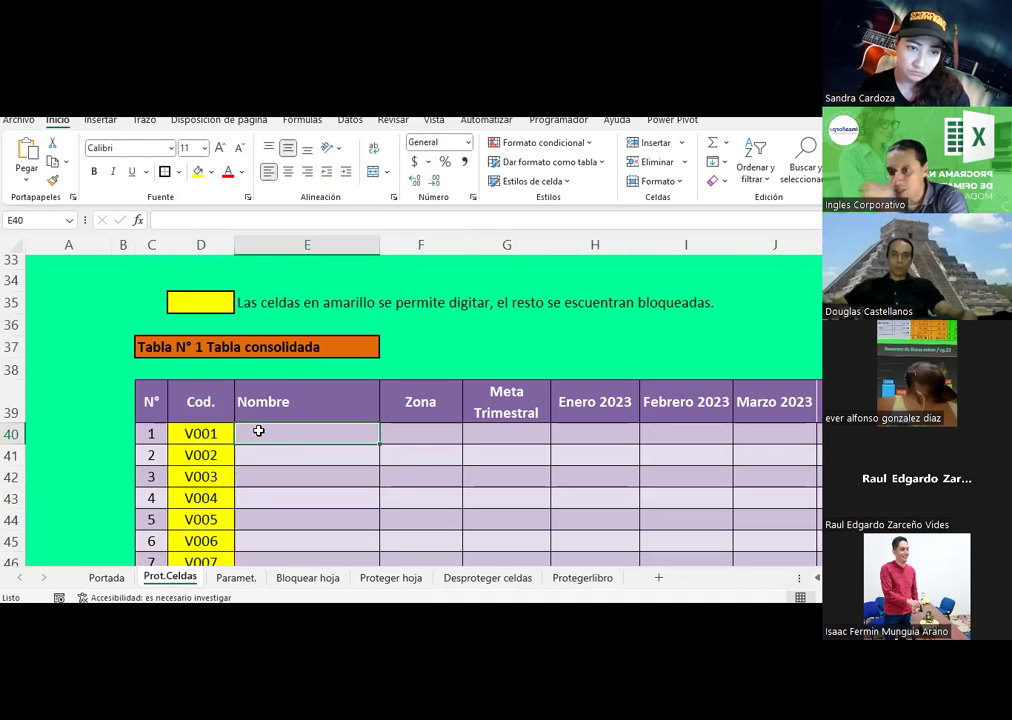
pyautogui.click(137, 219)
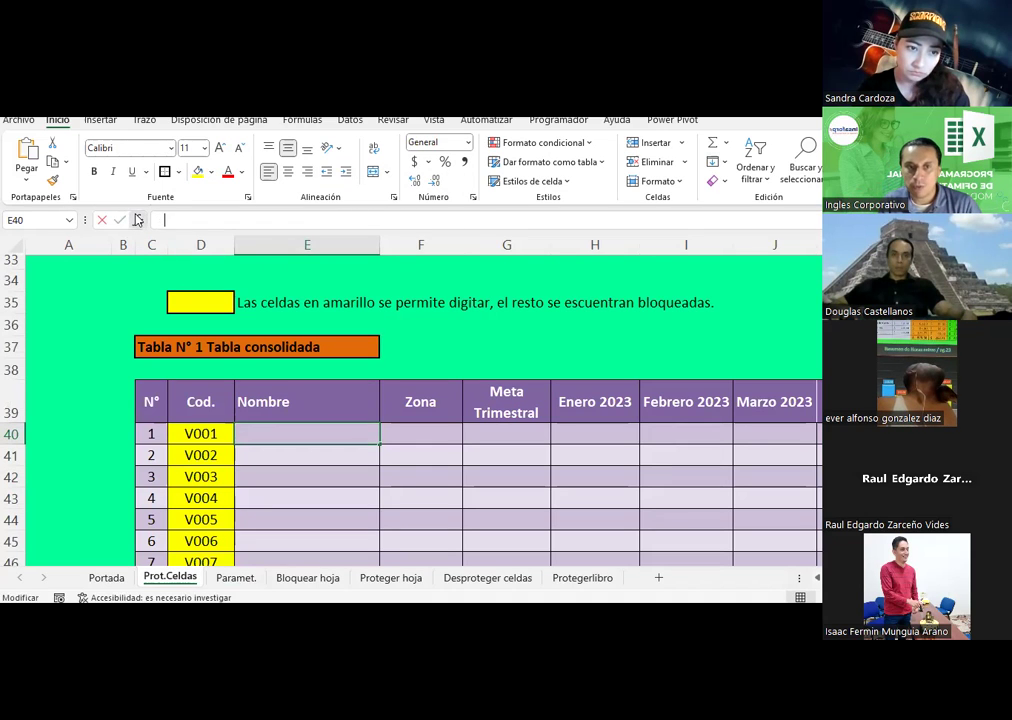
pyautogui.doubleClick(205, 259)
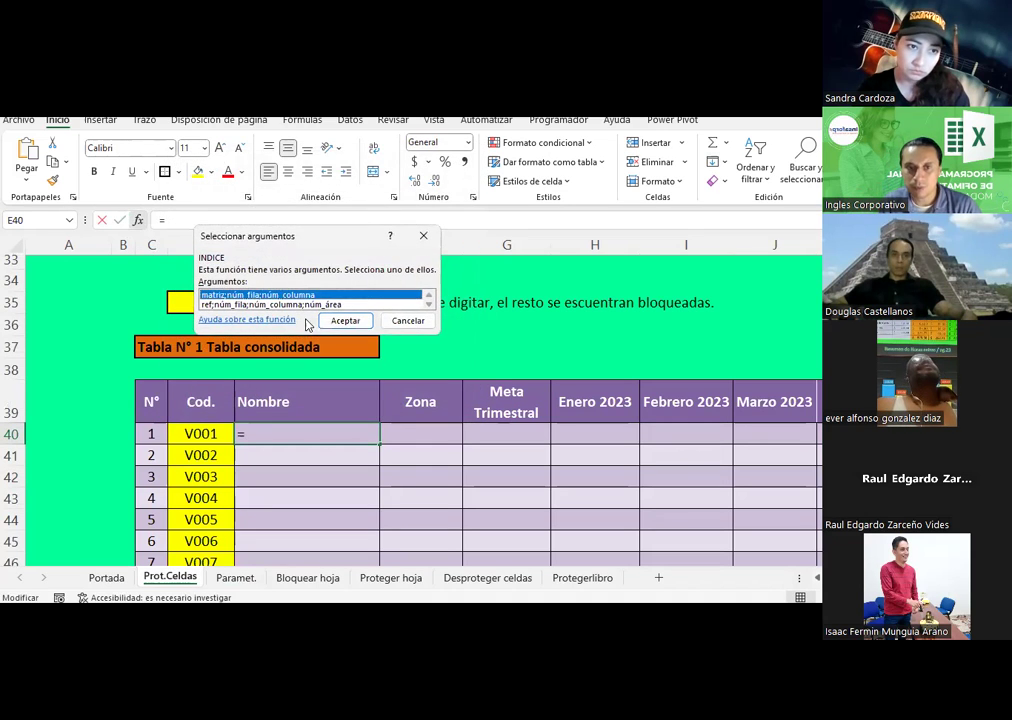
pyautogui.click(345, 321)
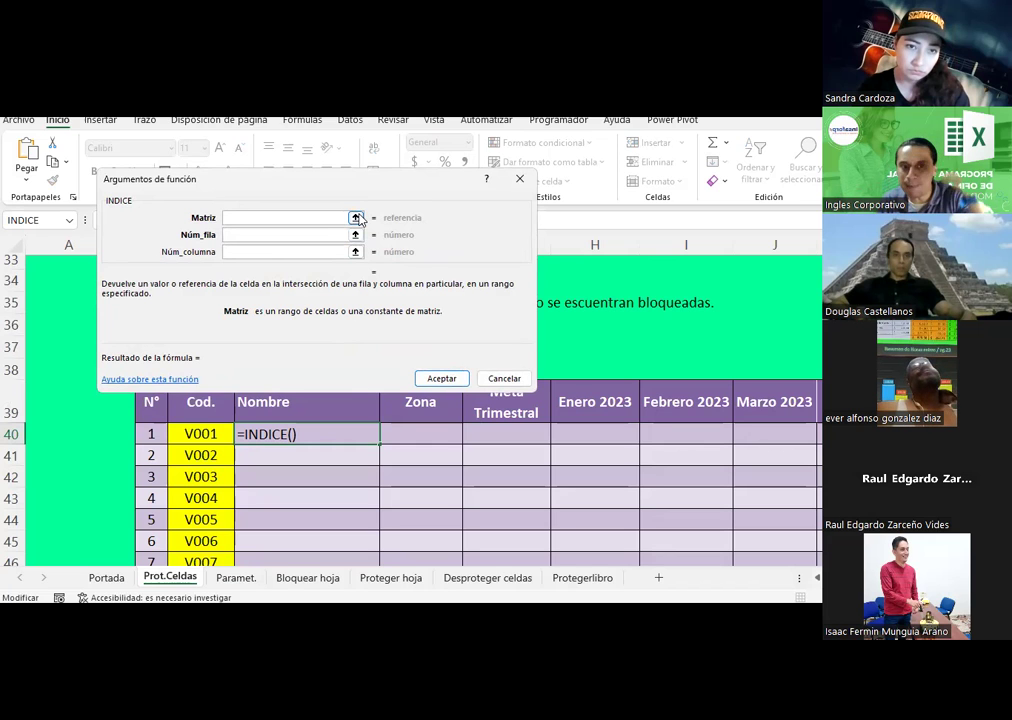
# Select Paramet. range C22:J32 as the INDICE array and make it absolute ($C$22:$J$32)
pyautogui.click(357, 218)
pyautogui.click(236, 578)
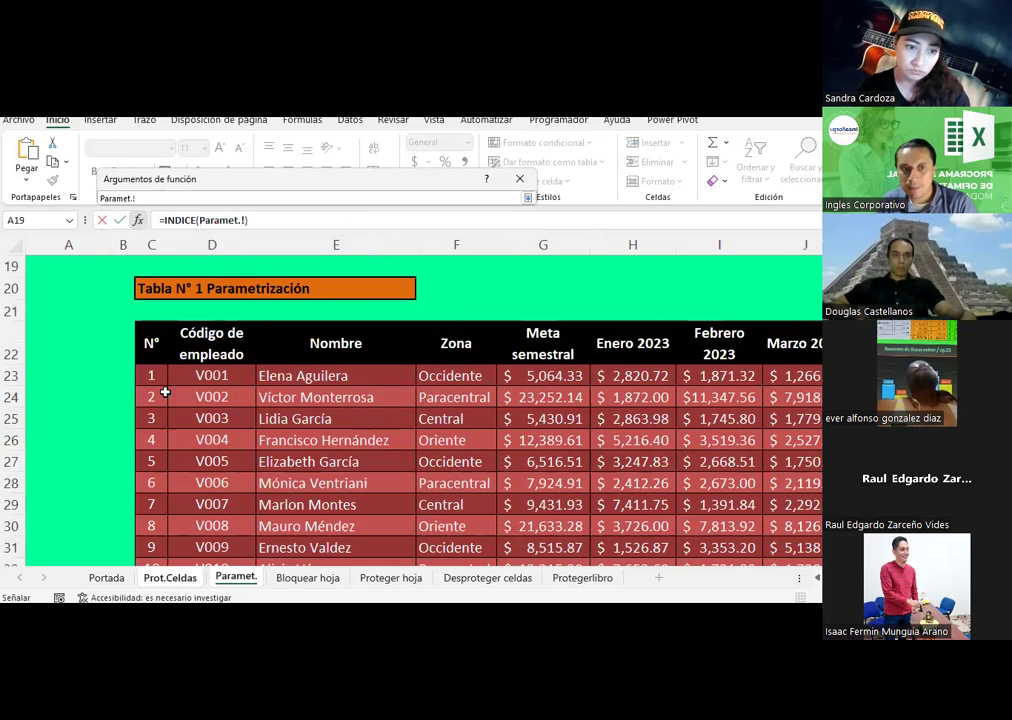
pyautogui.moveTo(151, 341)
pyautogui.mouseDown()
pyautogui.moveTo(771, 548)
pyautogui.moveTo(785, 529)
pyautogui.mouseUp()
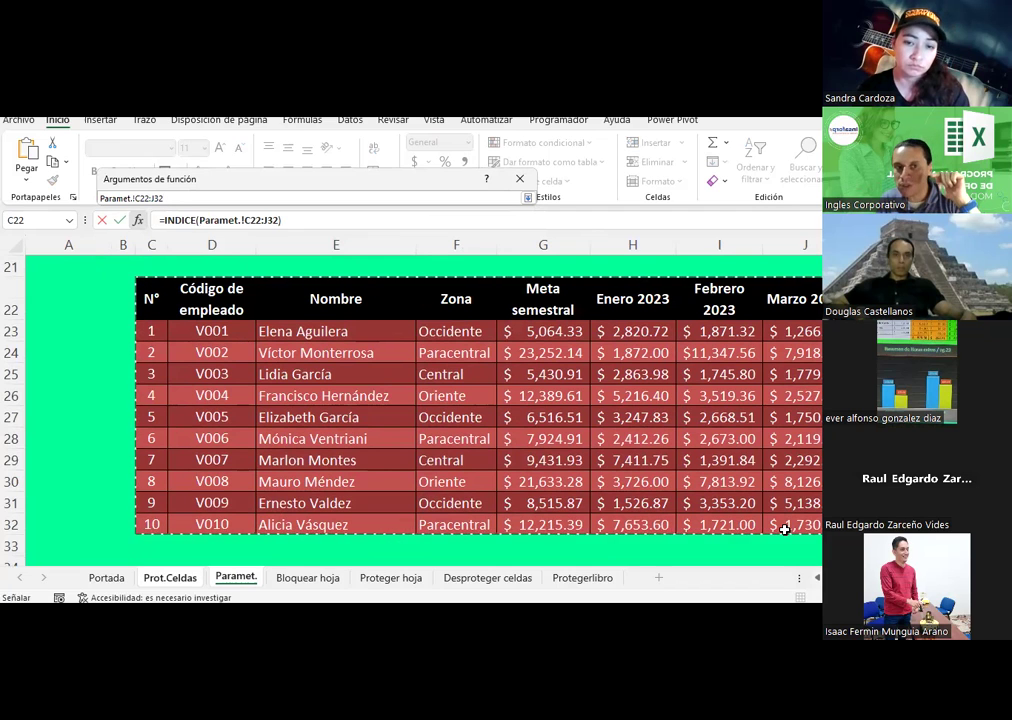
pyautogui.press('F4')
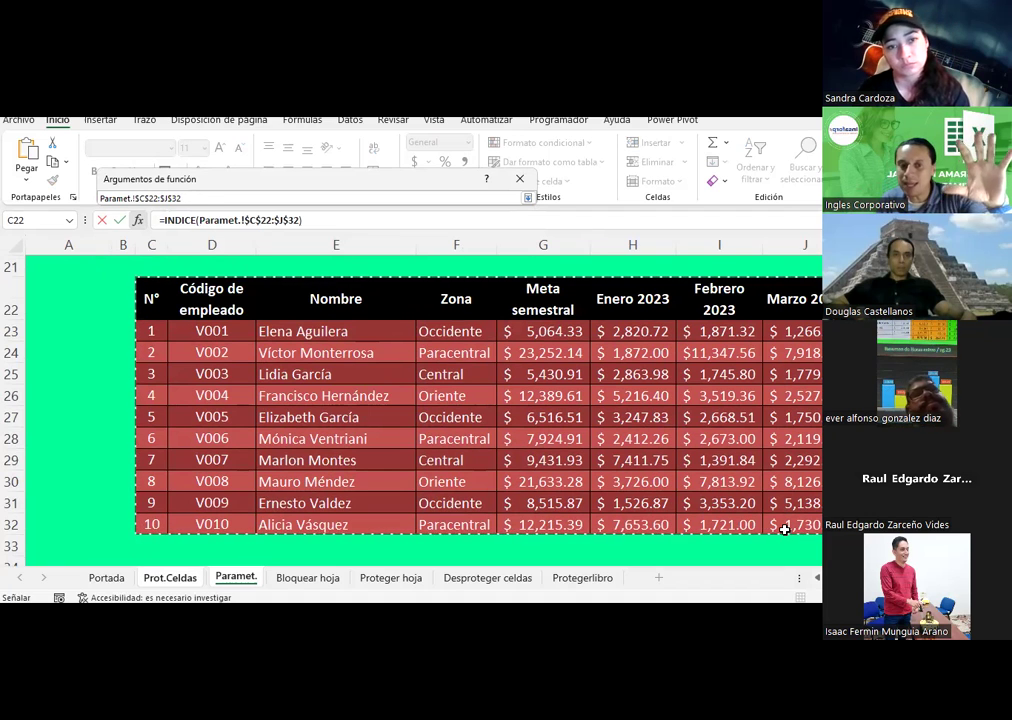
pyautogui.click(526, 197)
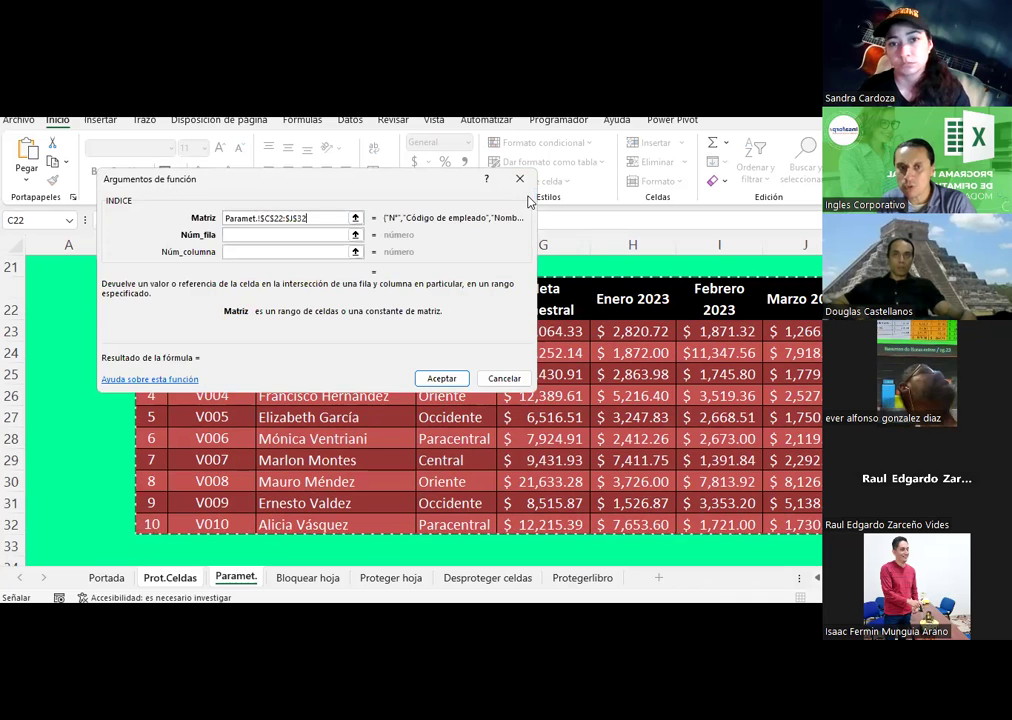
# Start the row argument as COINCIDIR of the vendor code $D40
pyautogui.click(238, 234)
pyautogui.write('coinci')
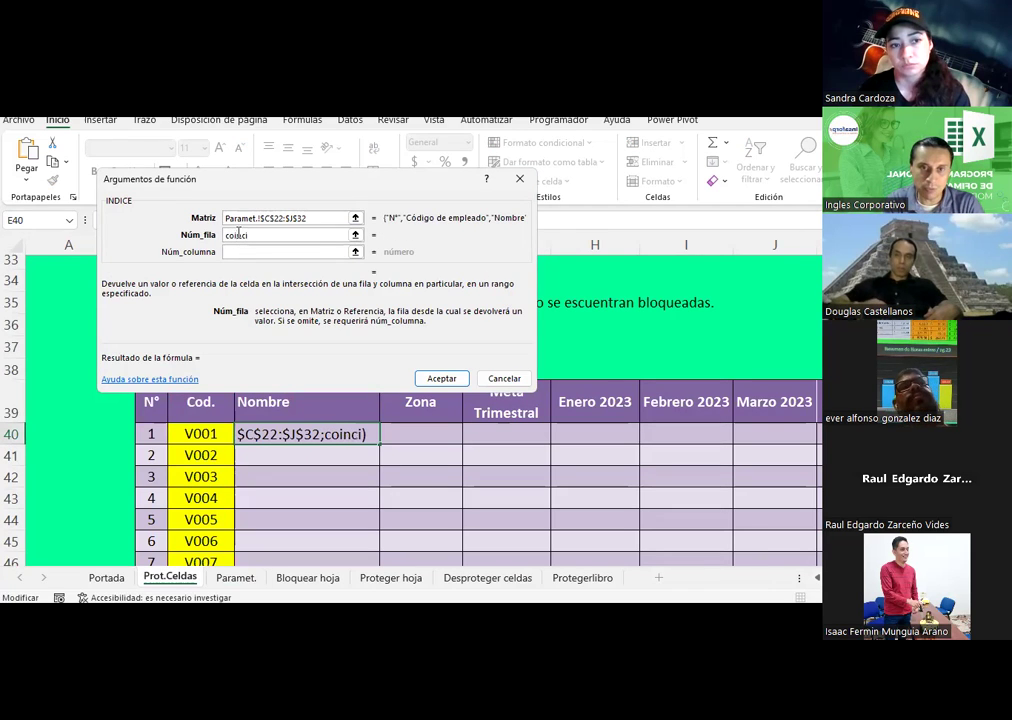
pyautogui.write('dir')
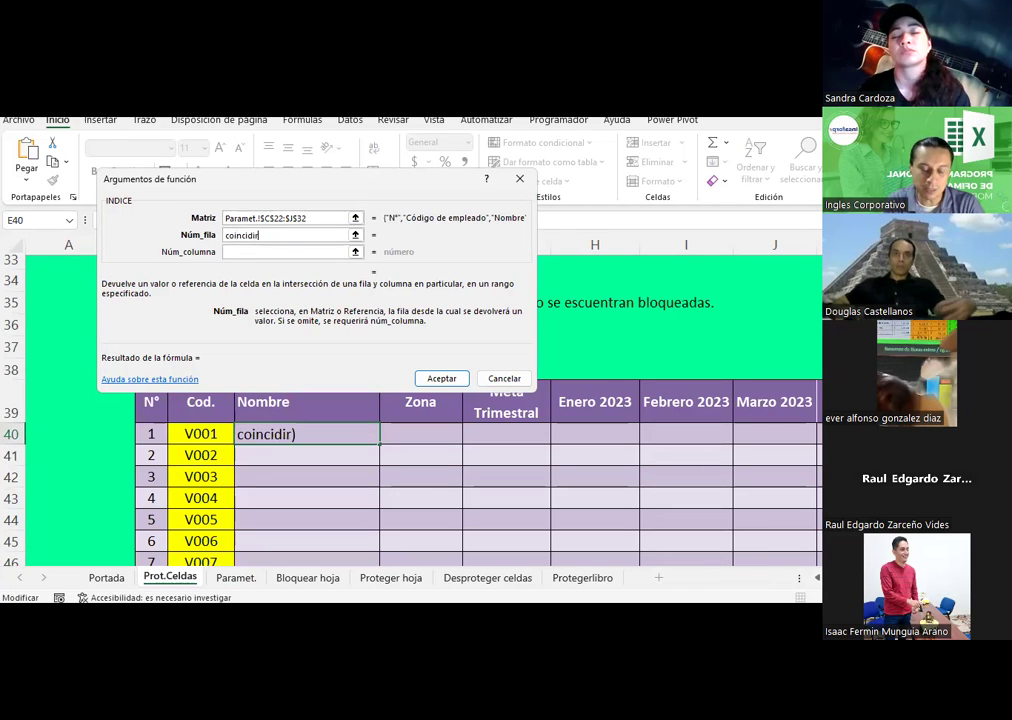
pyautogui.write('(')
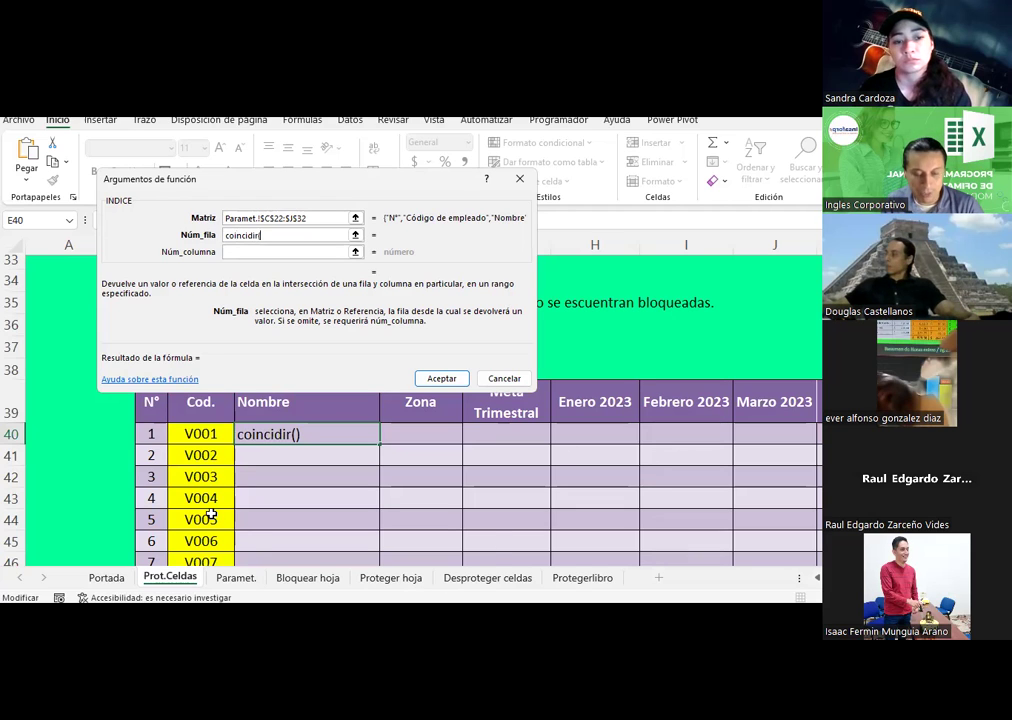
pyautogui.write('$+')
pyautogui.click(200, 434)
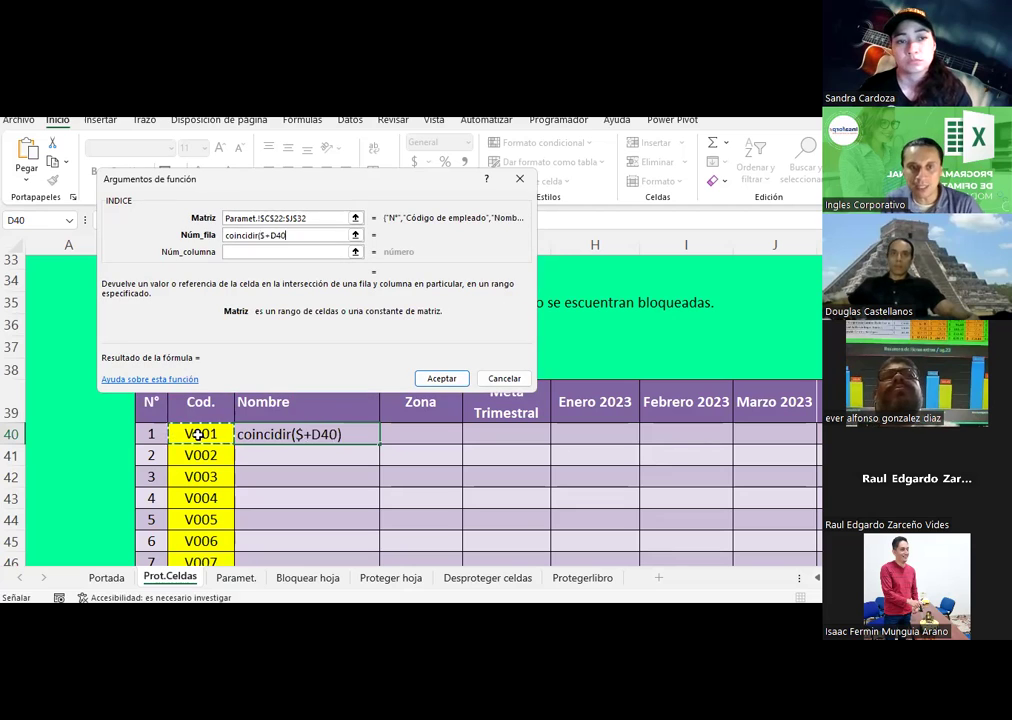
pyautogui.moveTo(329, 181); pyautogui.dragTo(546, 201)
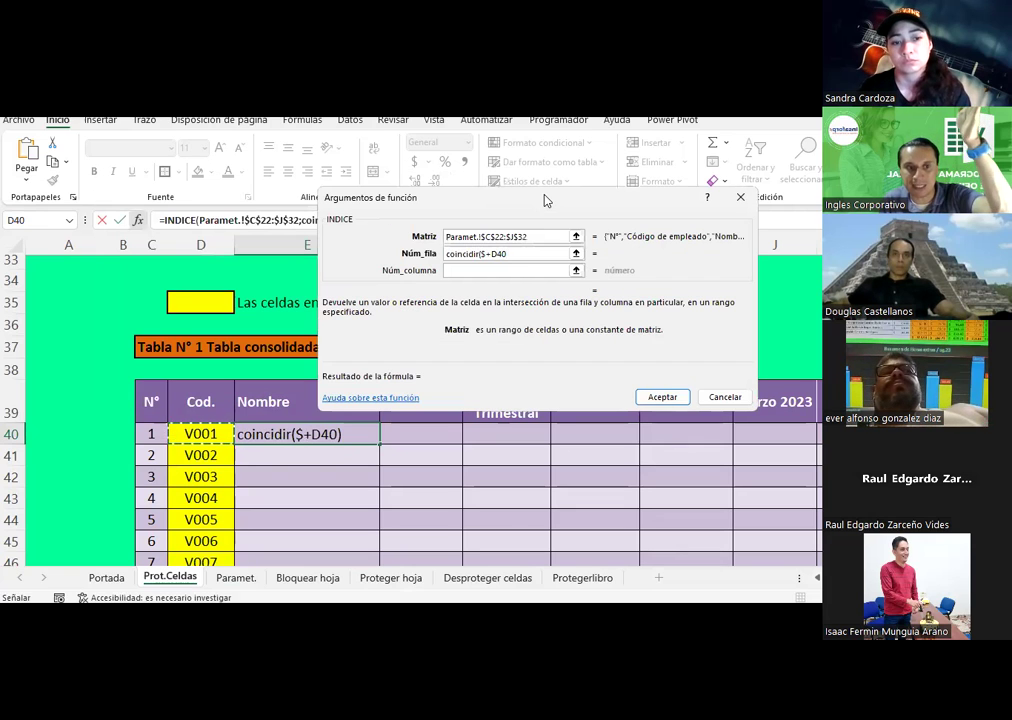
pyautogui.click(490, 253)
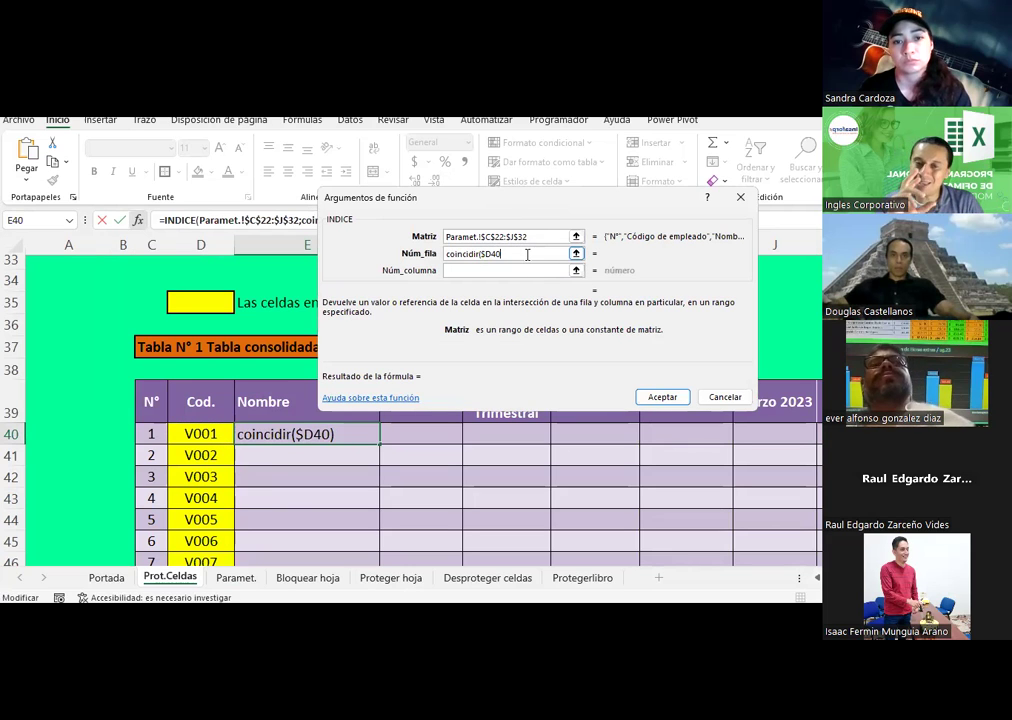
pyautogui.write(')')
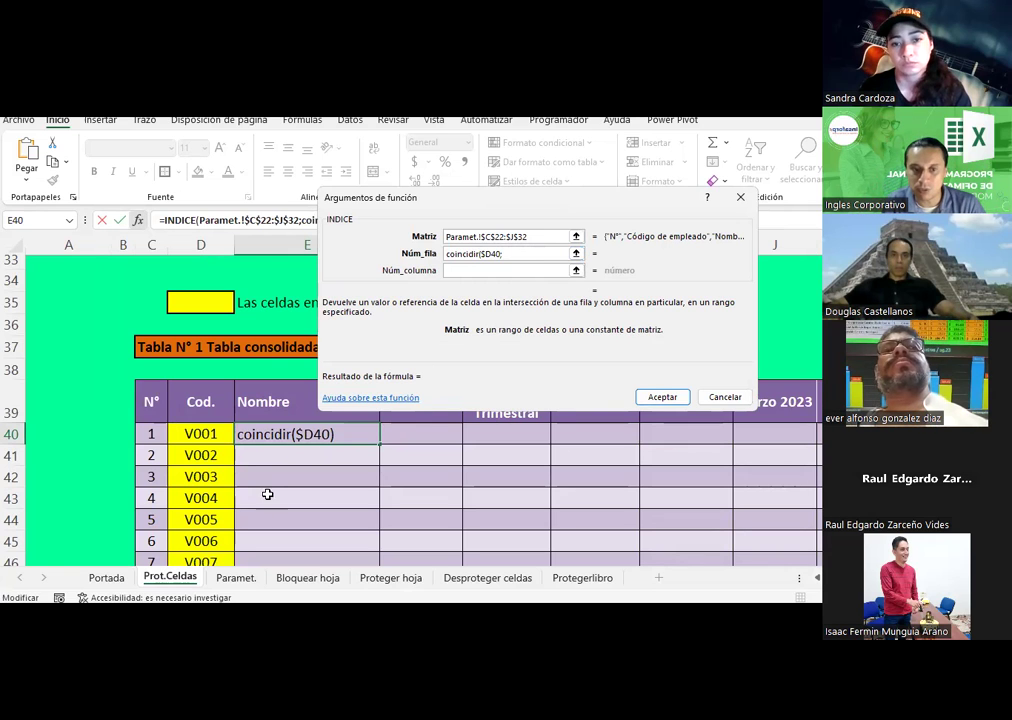
# Add the absolute lookup range Paramet.!$D$23:$D$32 with exact match 0, and accept
pyautogui.click(233, 578)
pyautogui.moveTo(208, 331); pyautogui.dragTo(210, 515)
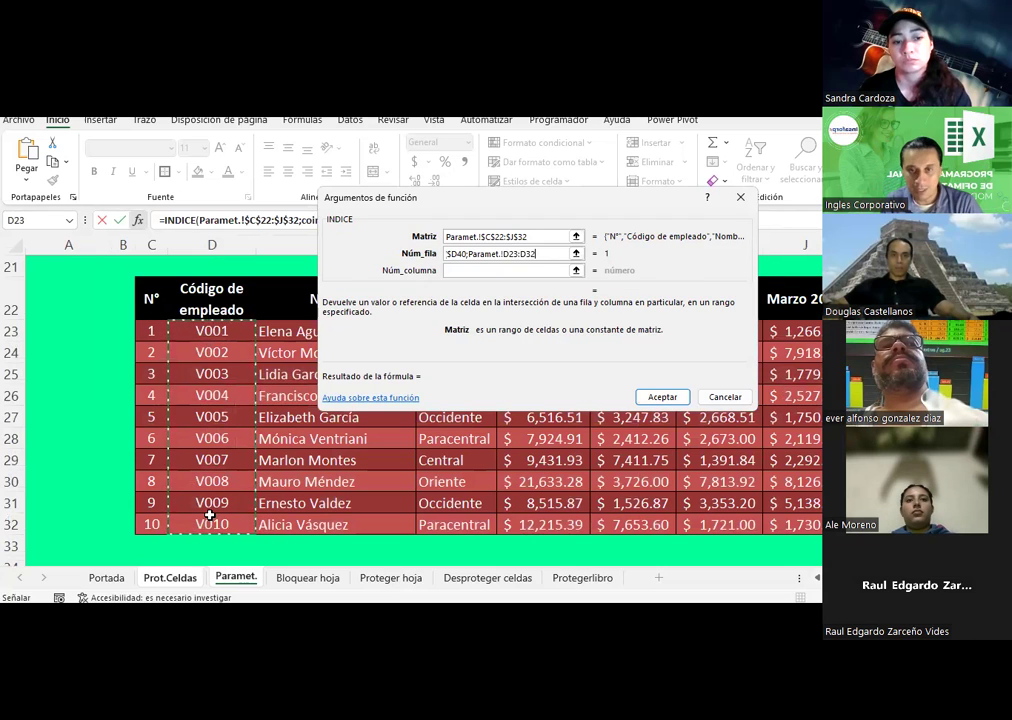
pyautogui.press('F4')
pyautogui.write(';0')
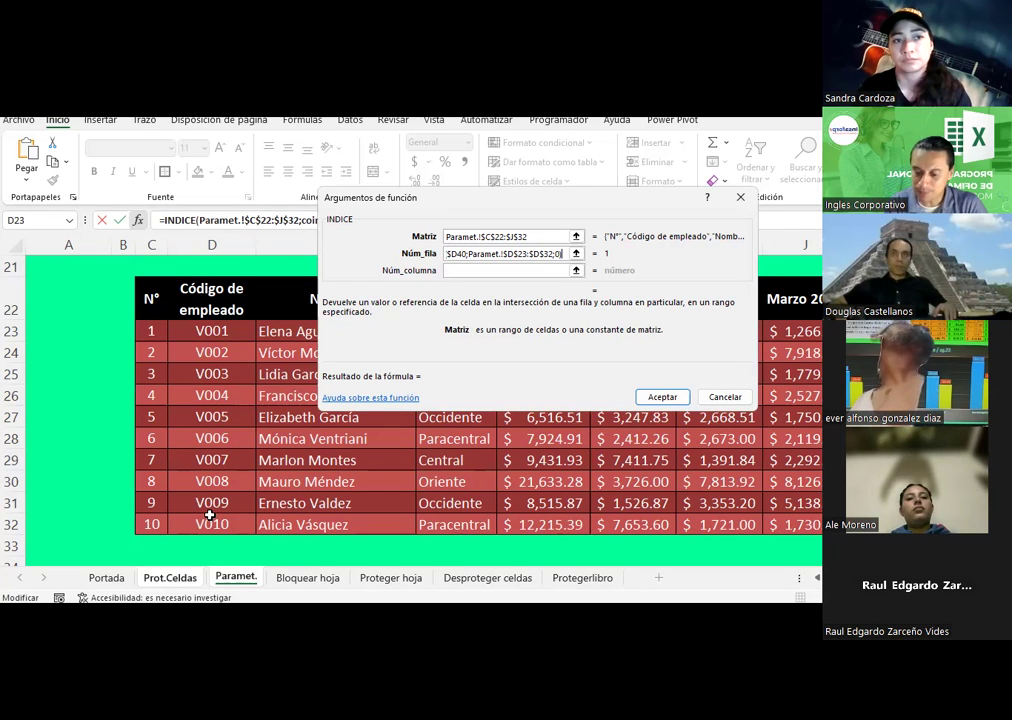
pyautogui.click(662, 398)
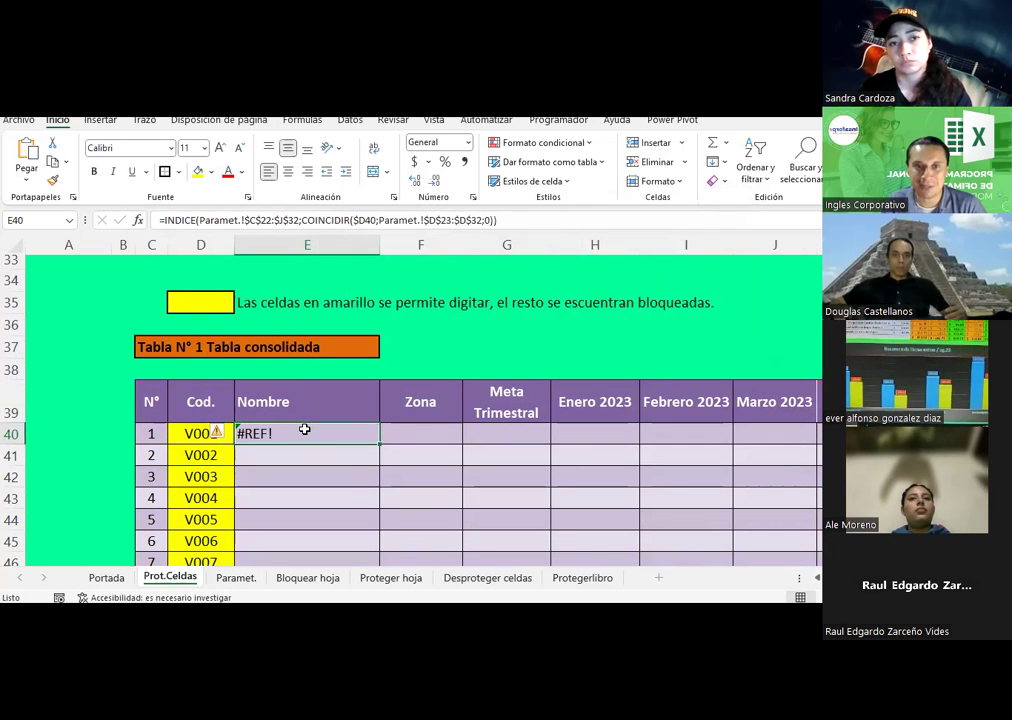
# Inspect the #REF! error returned by the formula in E40
pyautogui.click(139, 221)
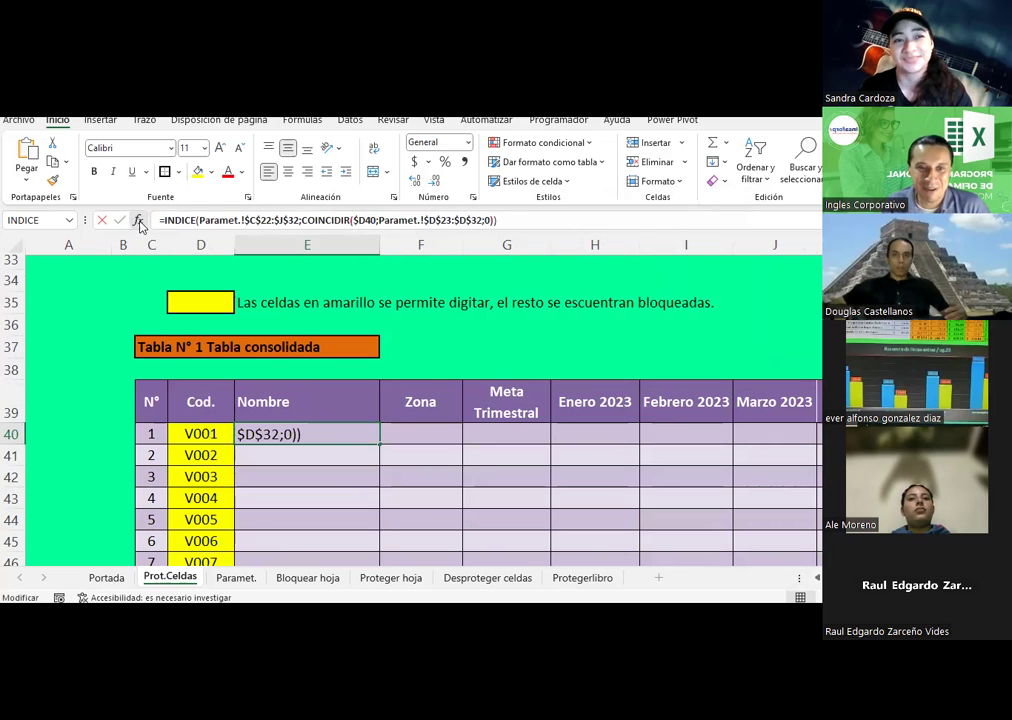
pyautogui.press('Escape')
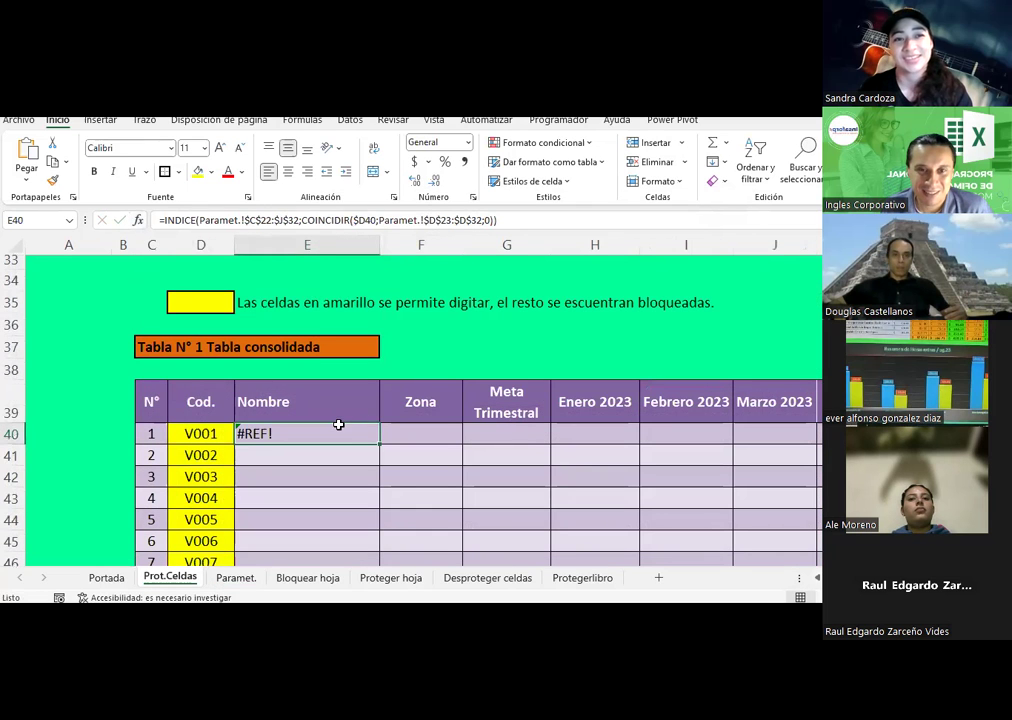
pyautogui.click(230, 433)
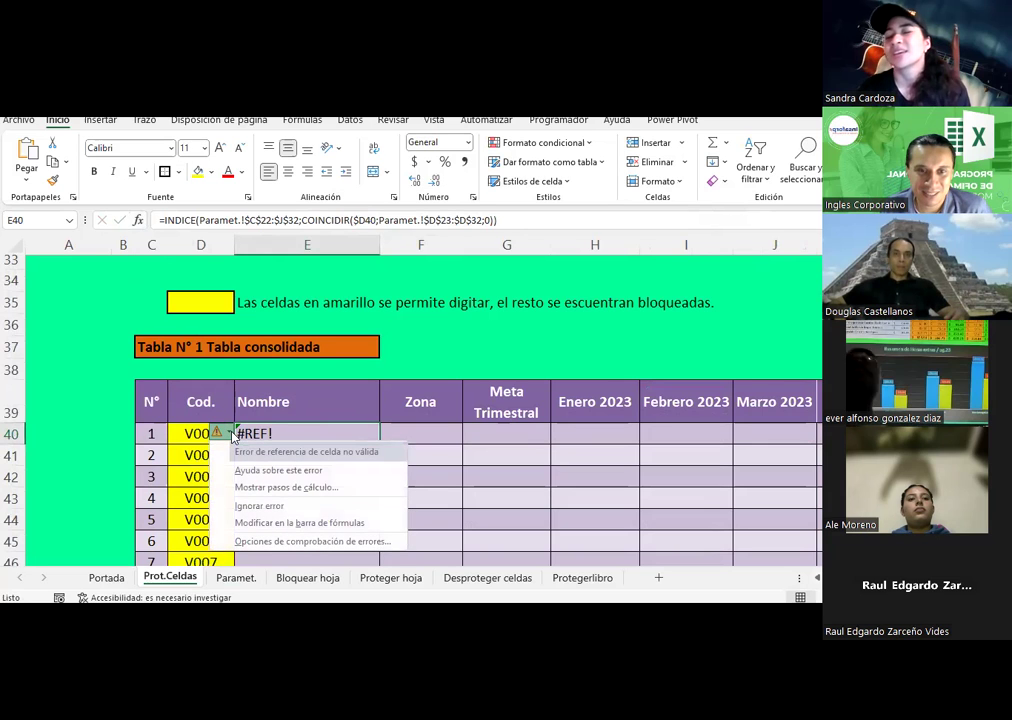
pyautogui.click(337, 436)
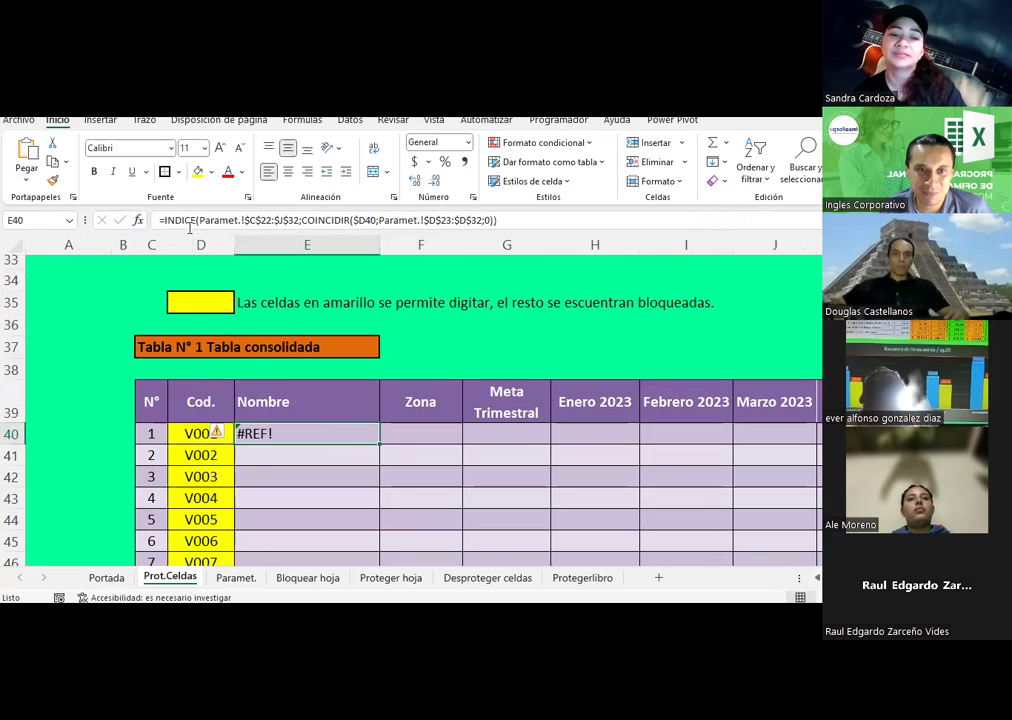
# Reopen E40's INDICE arguments and re-edit the array's start row, leaving it at 22
pyautogui.click(138, 220)
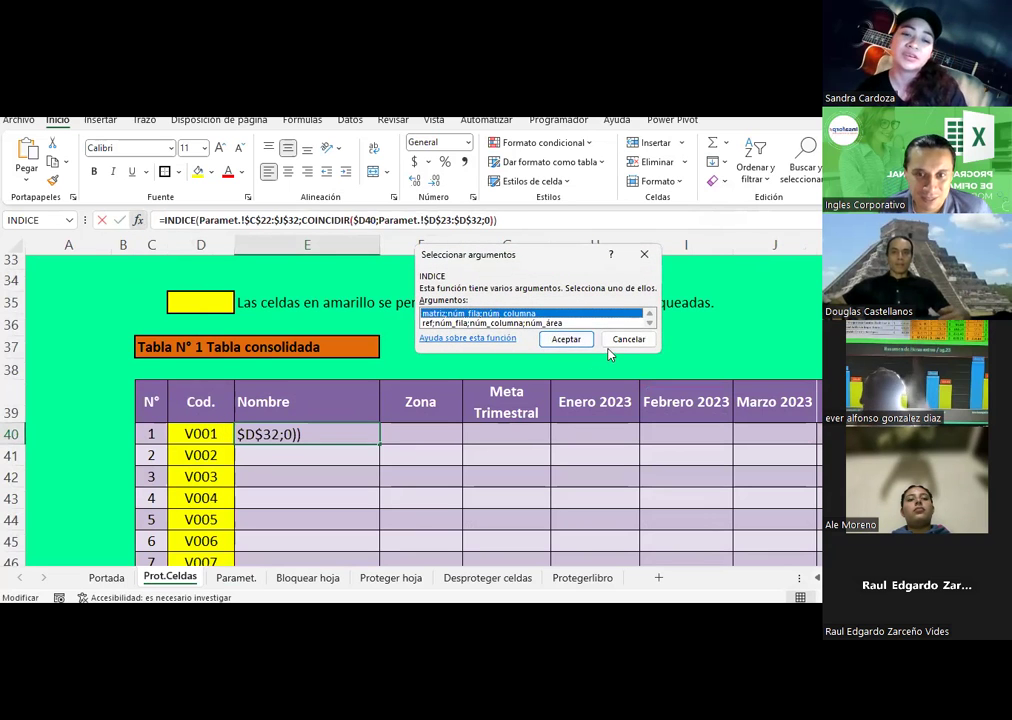
pyautogui.click(566, 340)
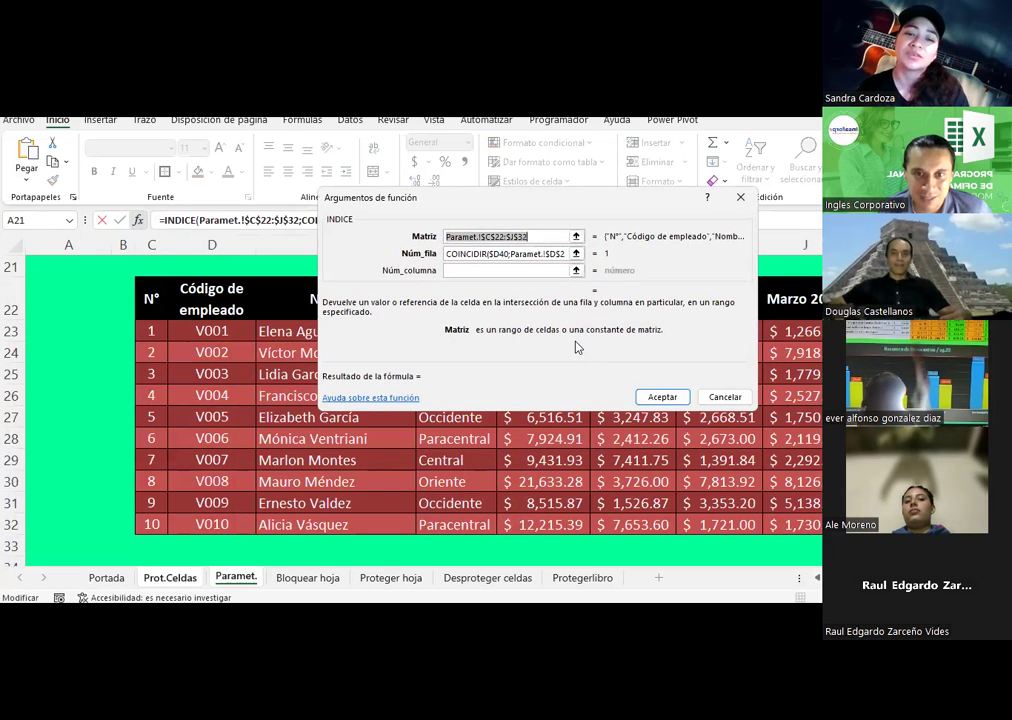
pyautogui.moveTo(533, 199)
pyautogui.mouseDown()
pyautogui.moveTo(495, 348)
pyautogui.moveTo(497, 322)
pyautogui.mouseUp()
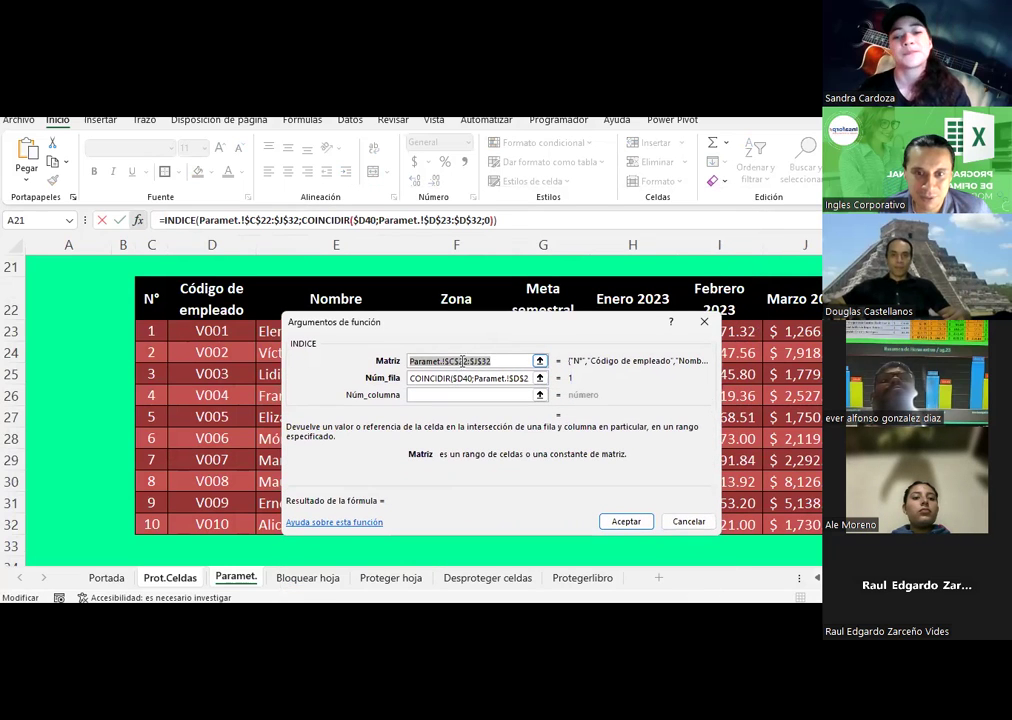
pyautogui.click(462, 361)
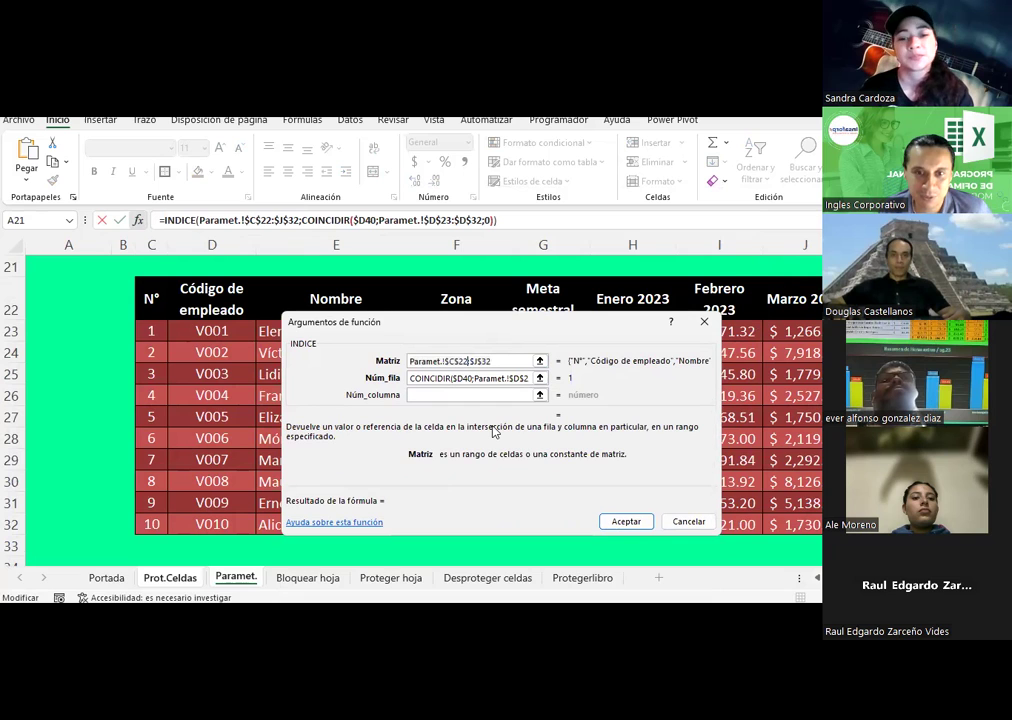
pyautogui.press('BackSpace')
pyautogui.write('3')
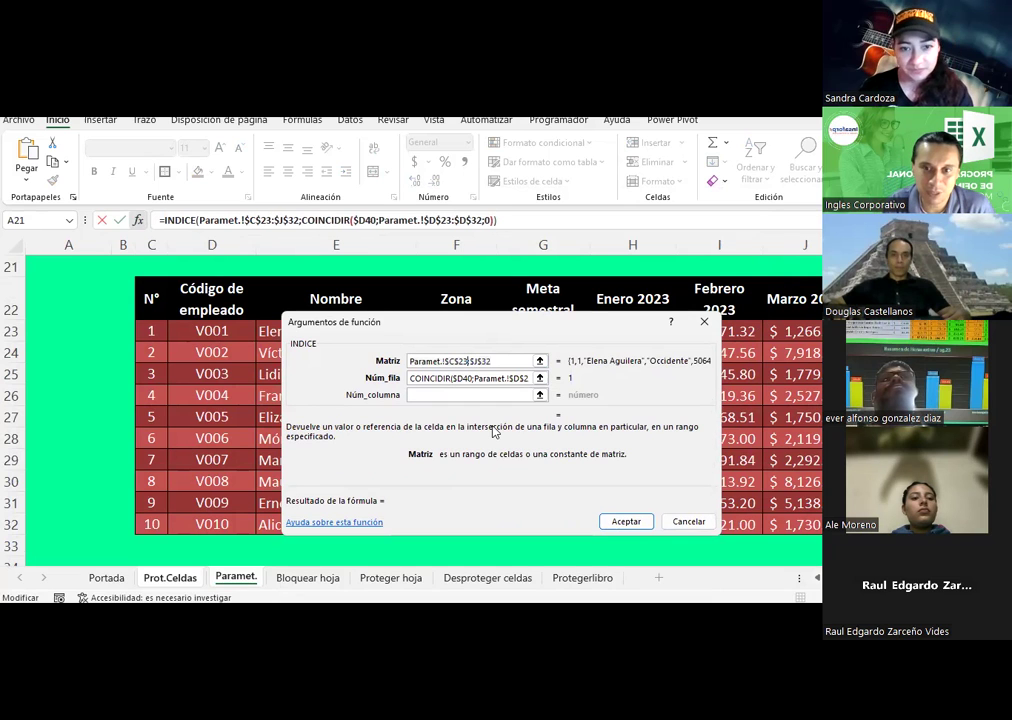
pyautogui.press('BackSpace')
pyautogui.write('2')
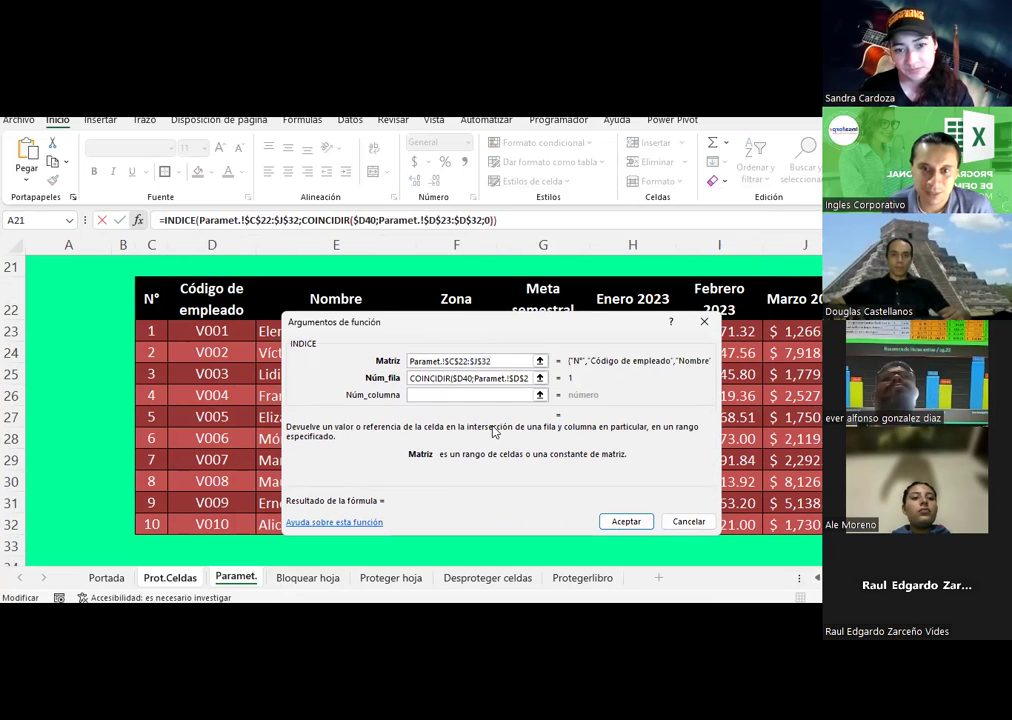
pyautogui.press('Tab')
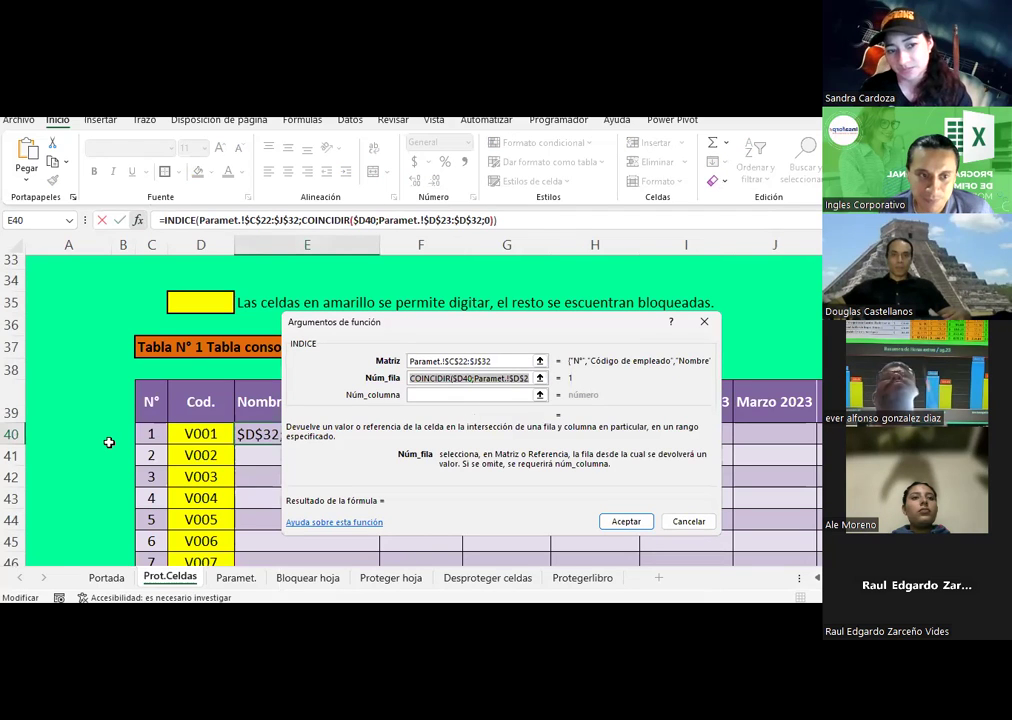
# Append a Paramet. reference to the row argument, commit, then clear E40's #REF! result
pyautogui.press('End')
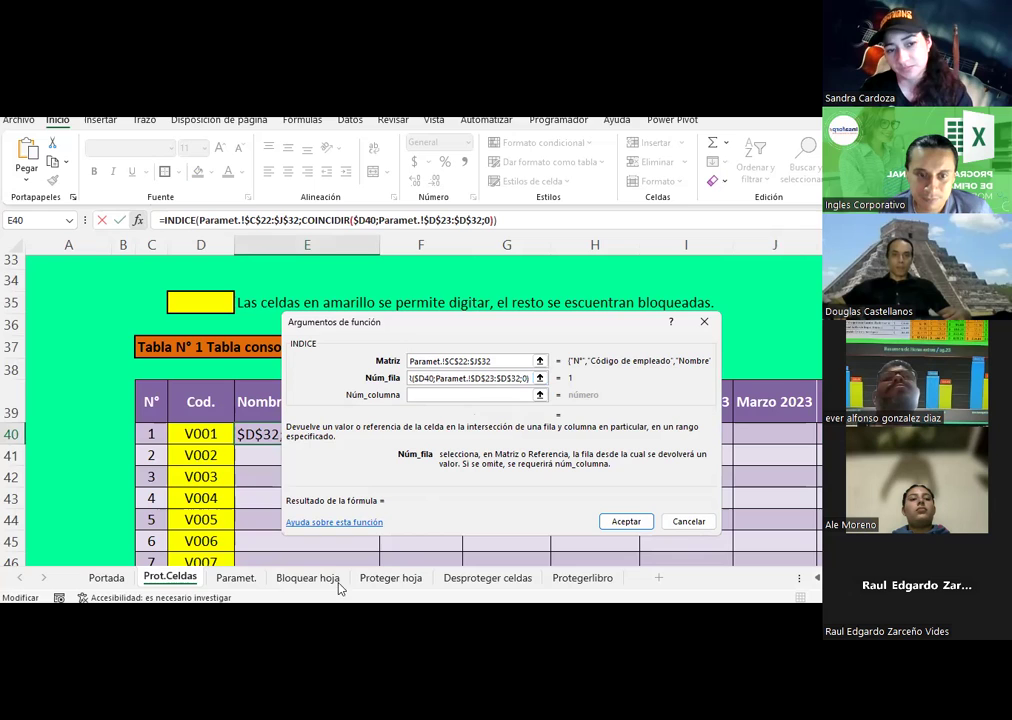
pyautogui.write('+')
pyautogui.click(253, 579)
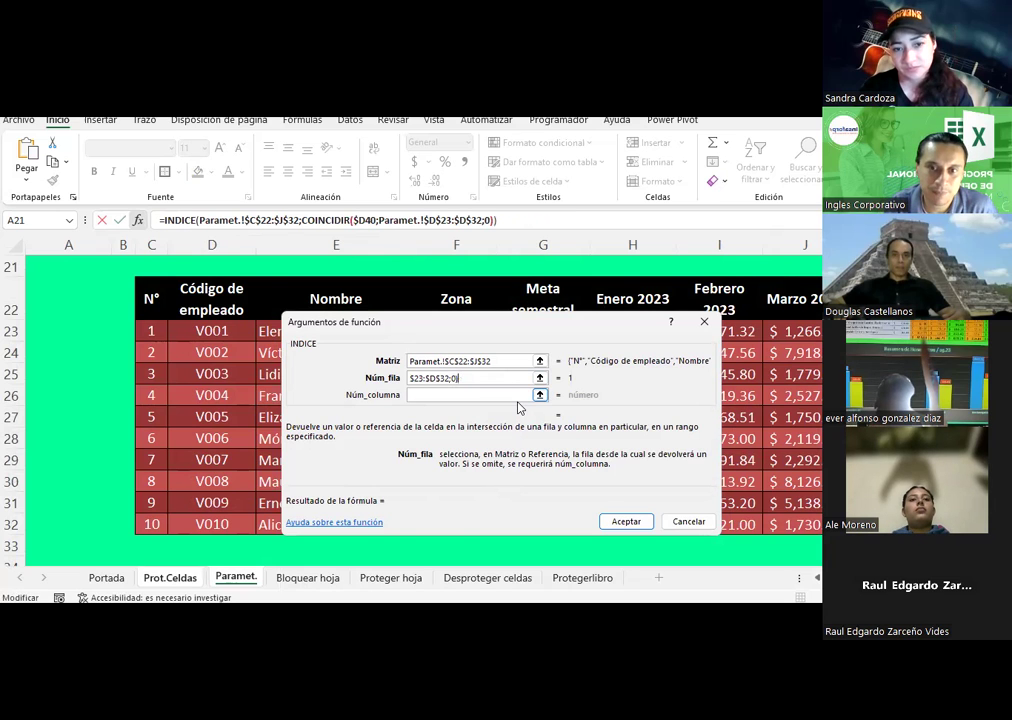
pyautogui.press('Return')
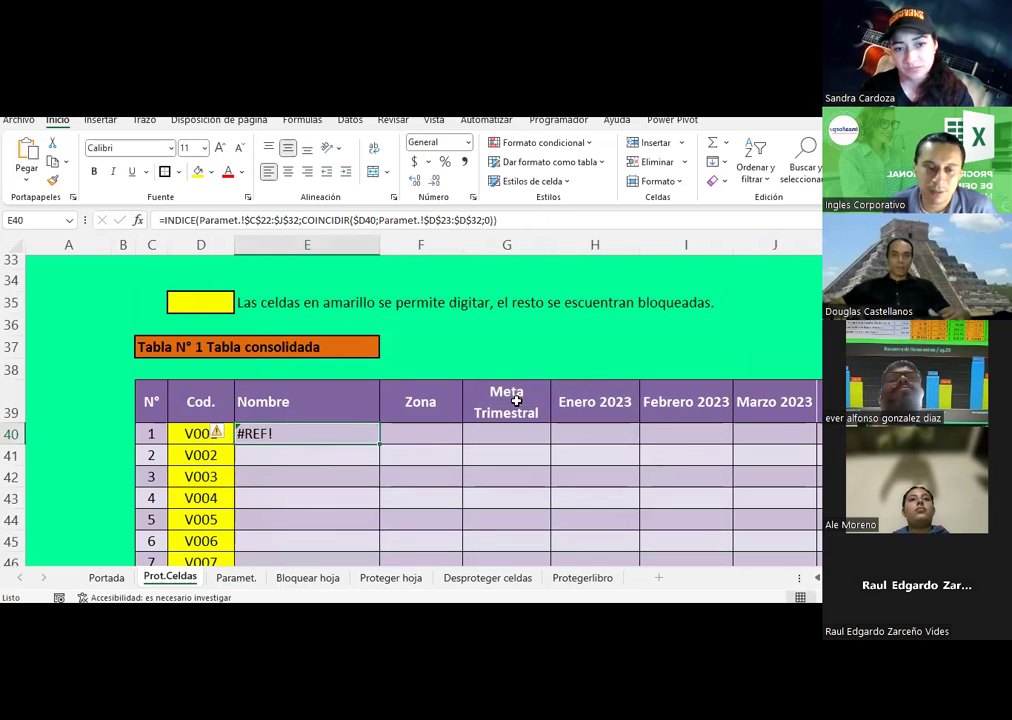
pyautogui.press('Delete')
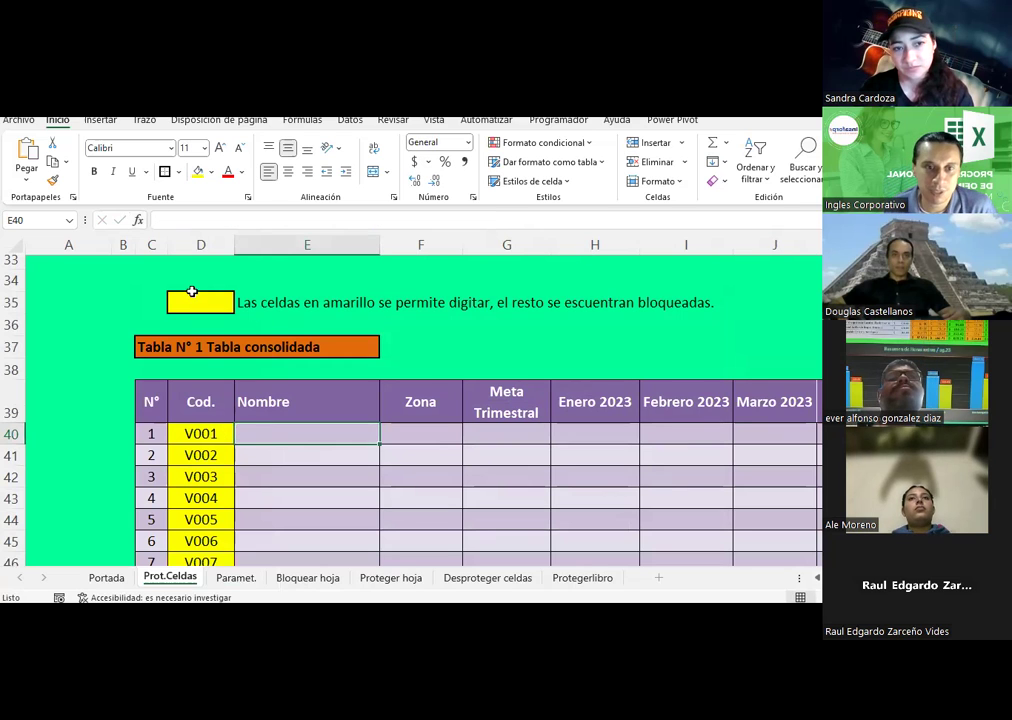
# Insert INDICE in E40 with the names range Paramet.!$E$23:$E$32 as its array
pyautogui.click(137, 222)
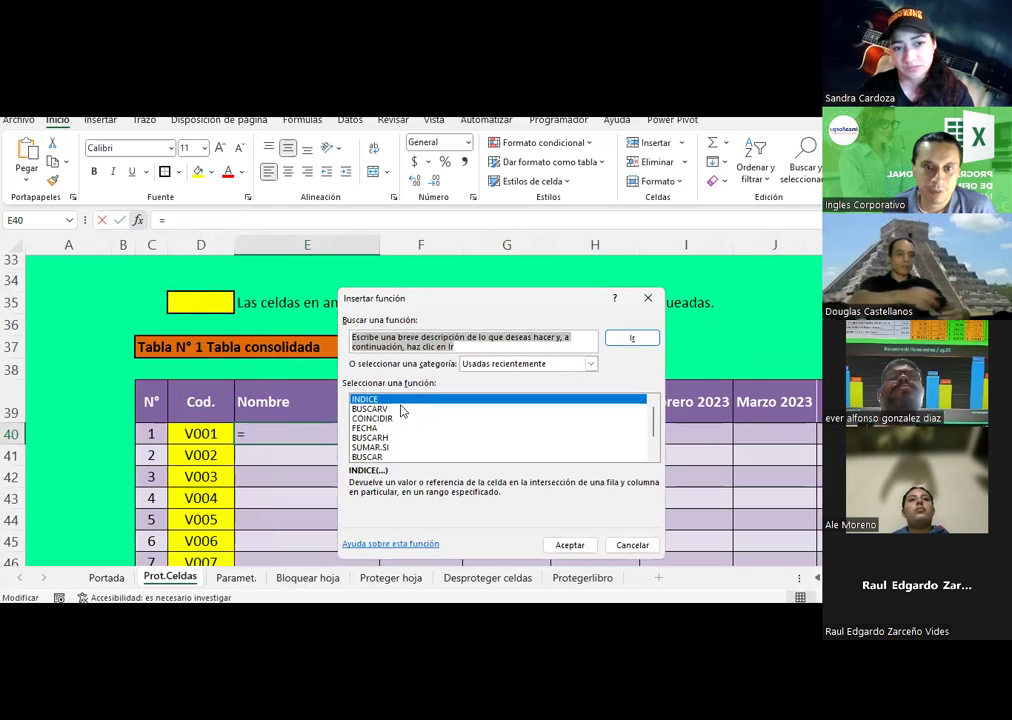
pyautogui.doubleClick(400, 404)
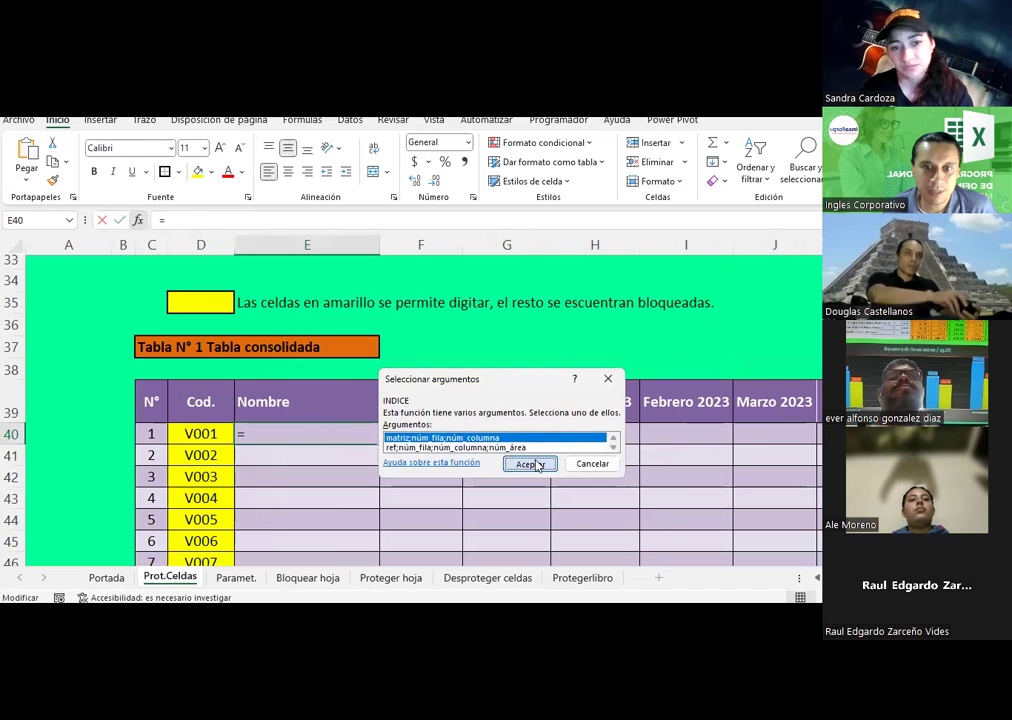
pyautogui.click(533, 463)
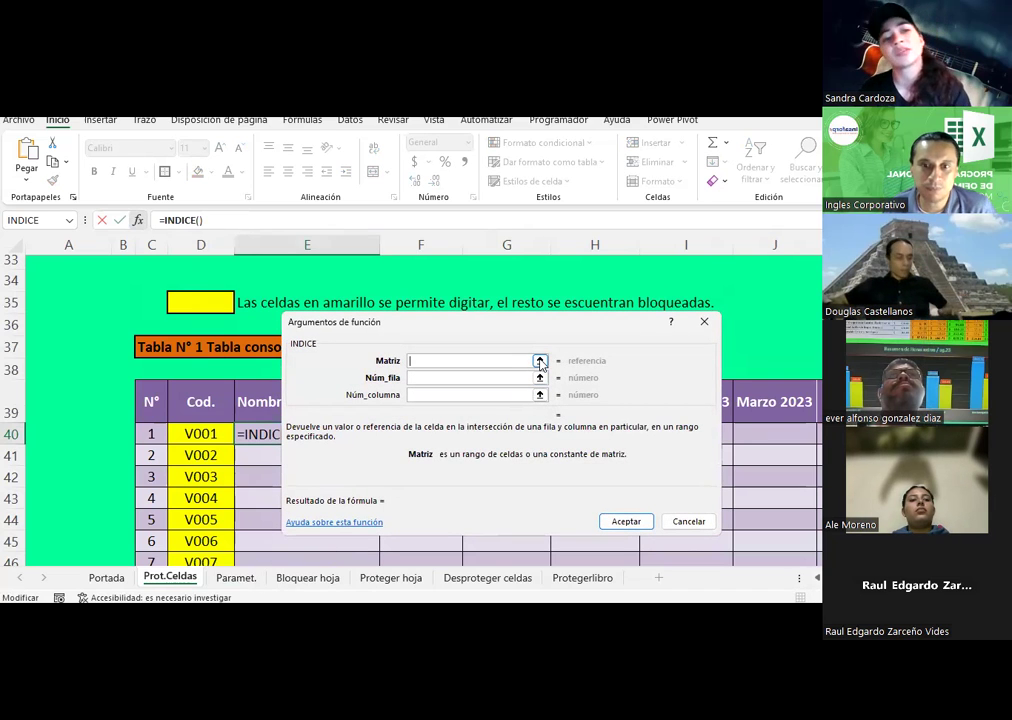
pyautogui.click(540, 361)
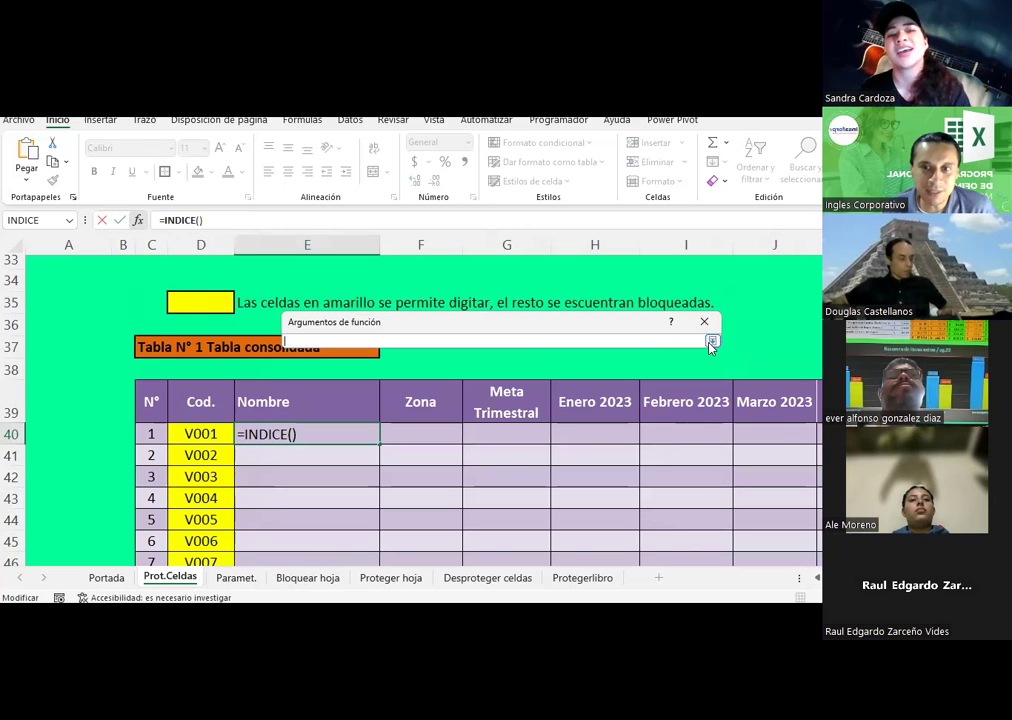
pyautogui.click(711, 341)
pyautogui.click(540, 361)
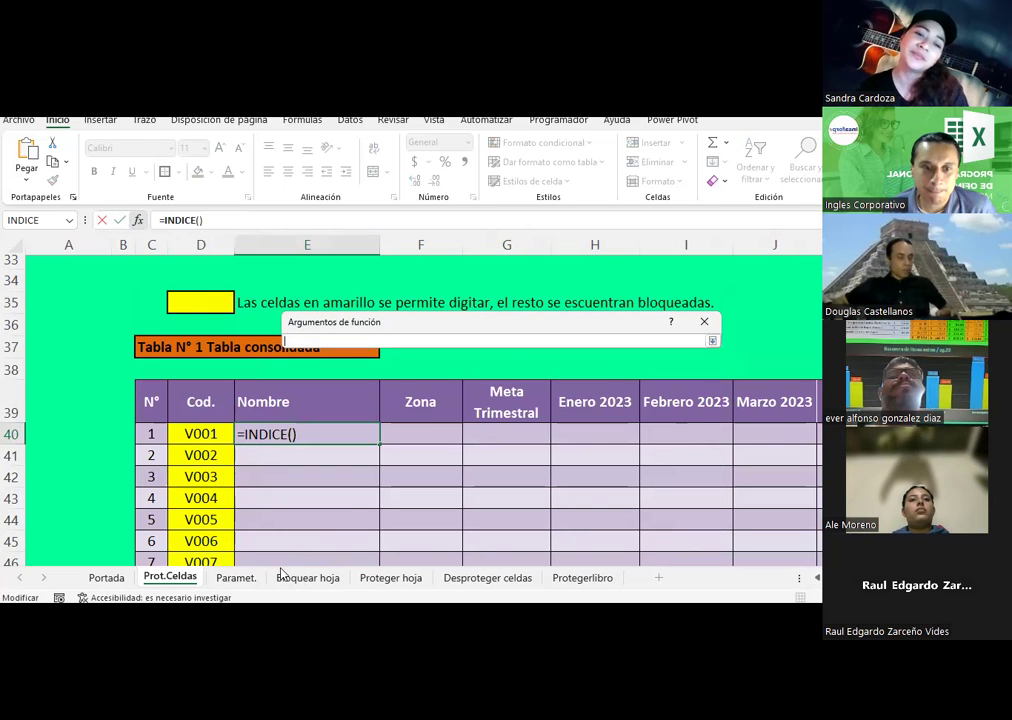
pyautogui.click(236, 577)
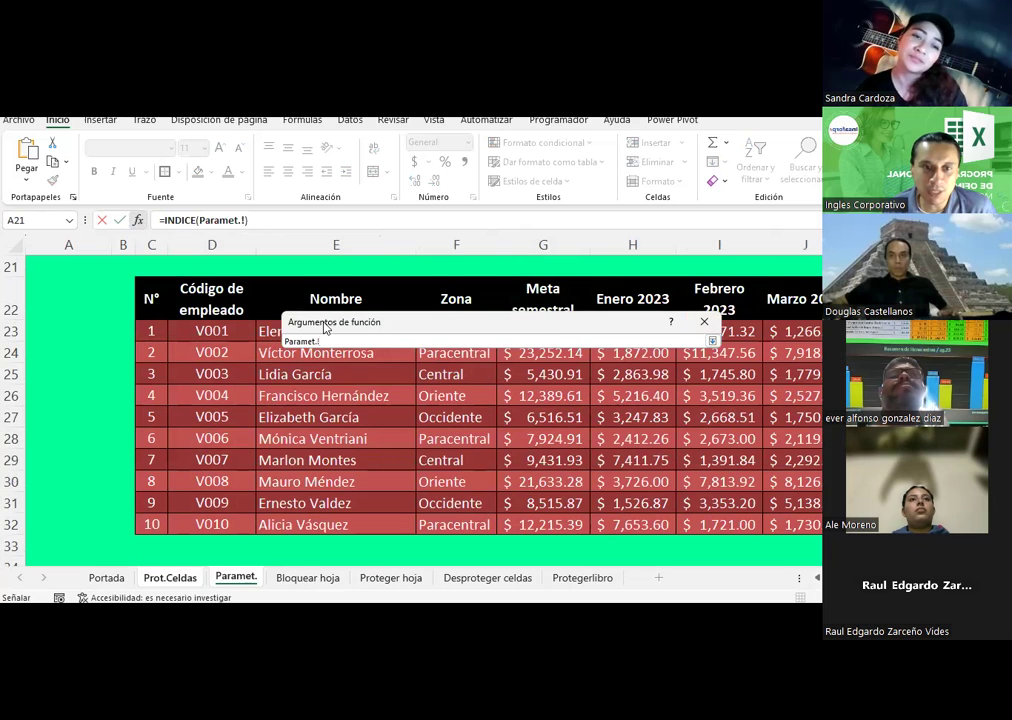
pyautogui.moveTo(359, 336); pyautogui.dragTo(355, 508)
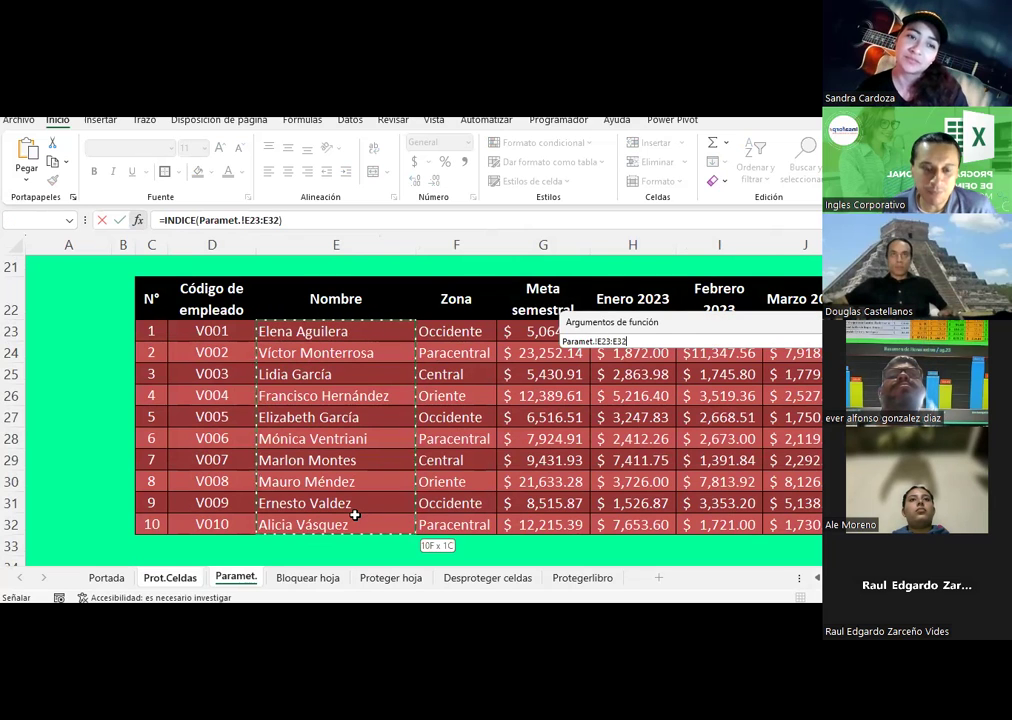
pyautogui.press('F4')
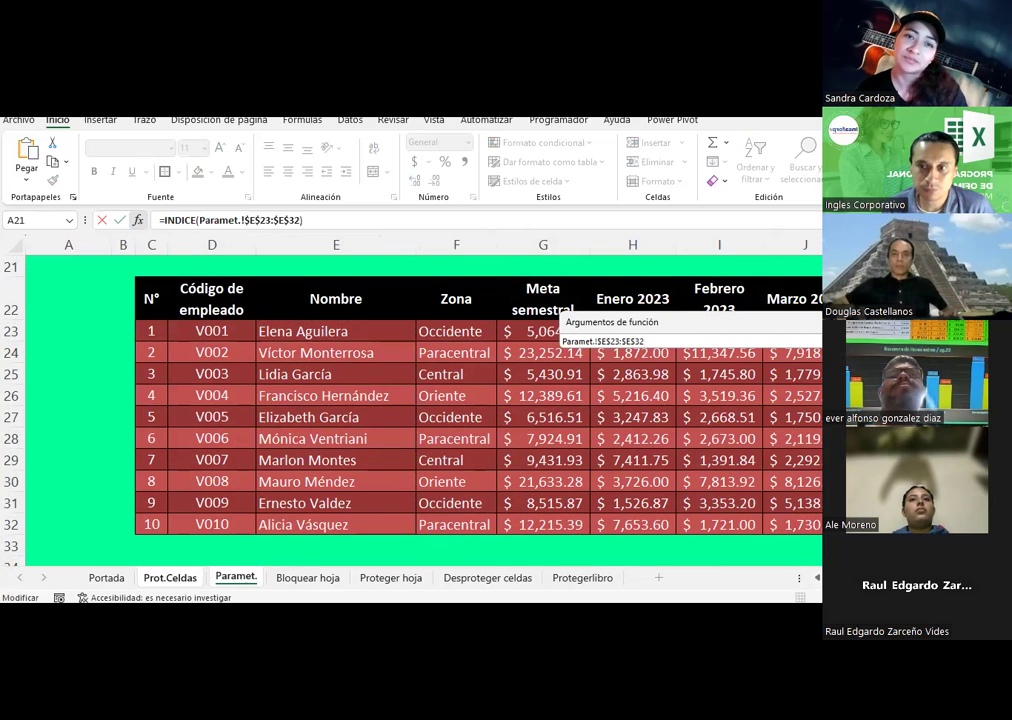
pyautogui.press('Return')
# Set the row argument to COINCIDIR($D40;Paramet.!$D$23:$D$32;0) and commit the formula
pyautogui.click(736, 378)
pyautogui.write('coincidir($')
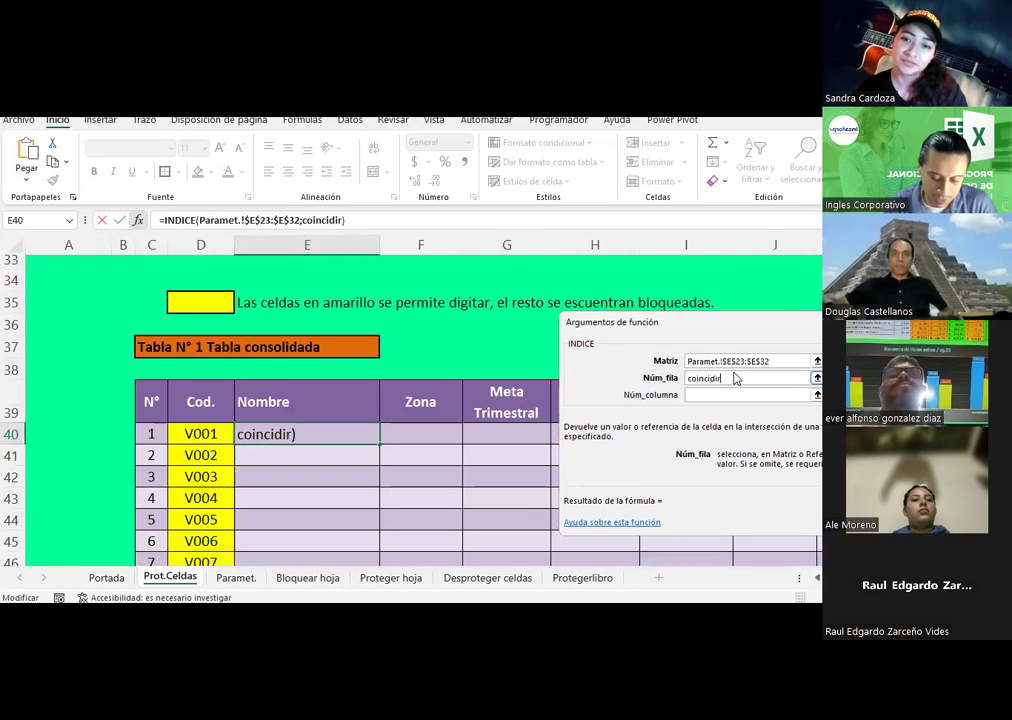
pyautogui.click(203, 430)
pyautogui.click(733, 379)
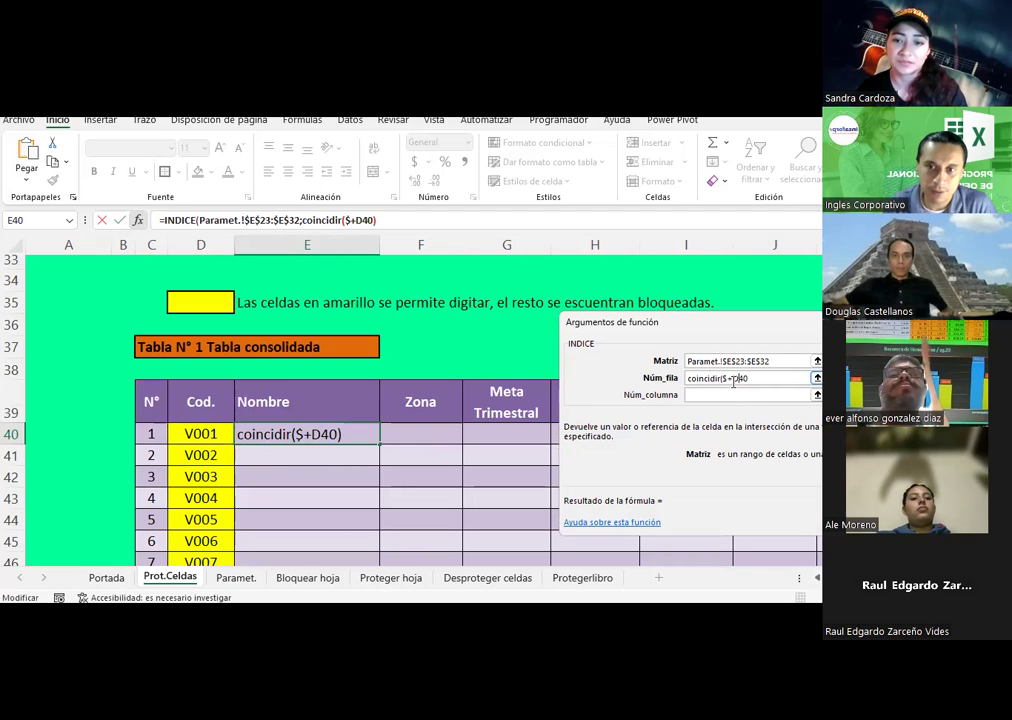
pyautogui.press('BackSpace')
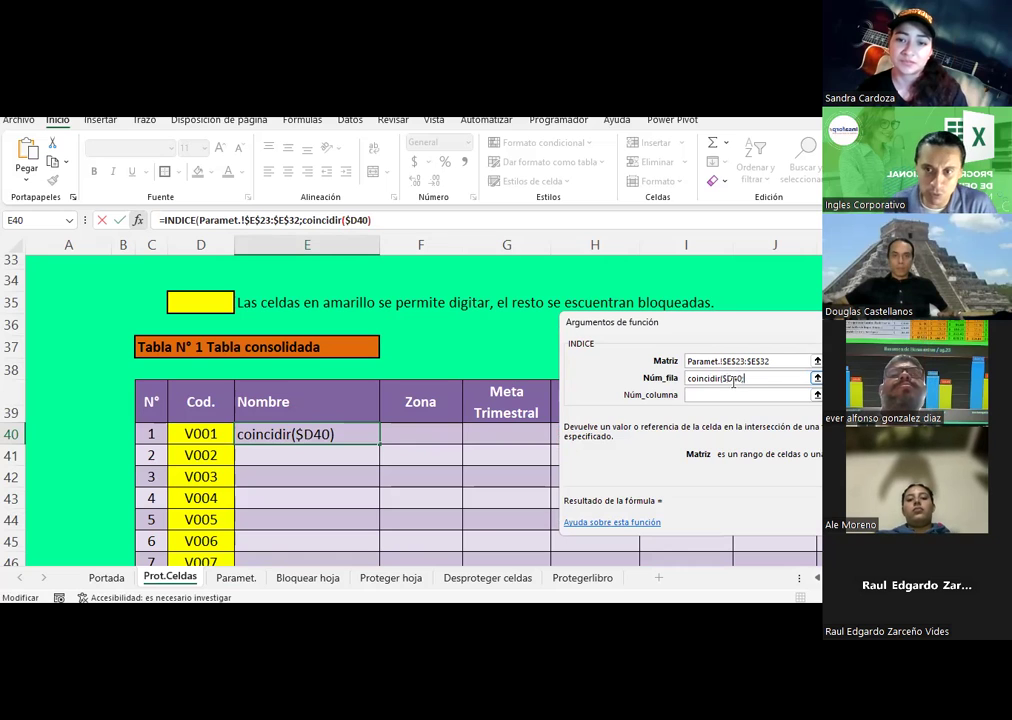
pyautogui.press('BackSpace')
pyautogui.write(';')
pyautogui.click(230, 581)
pyautogui.moveTo(240, 334); pyautogui.dragTo(195, 521)
pyautogui.press('F4')
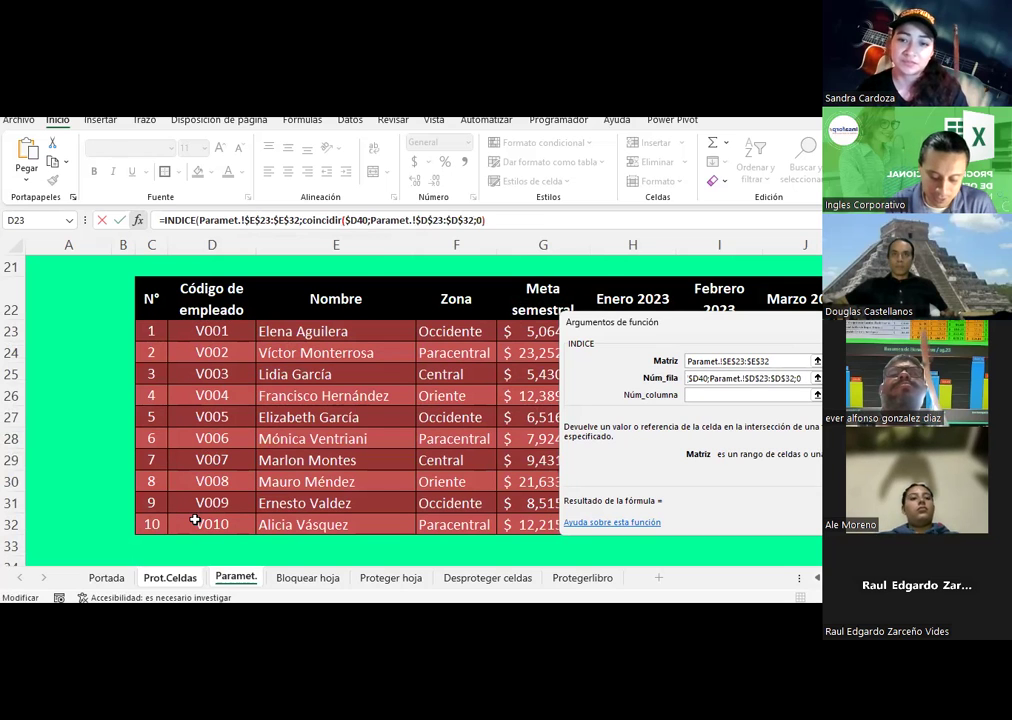
pyautogui.press('Return')
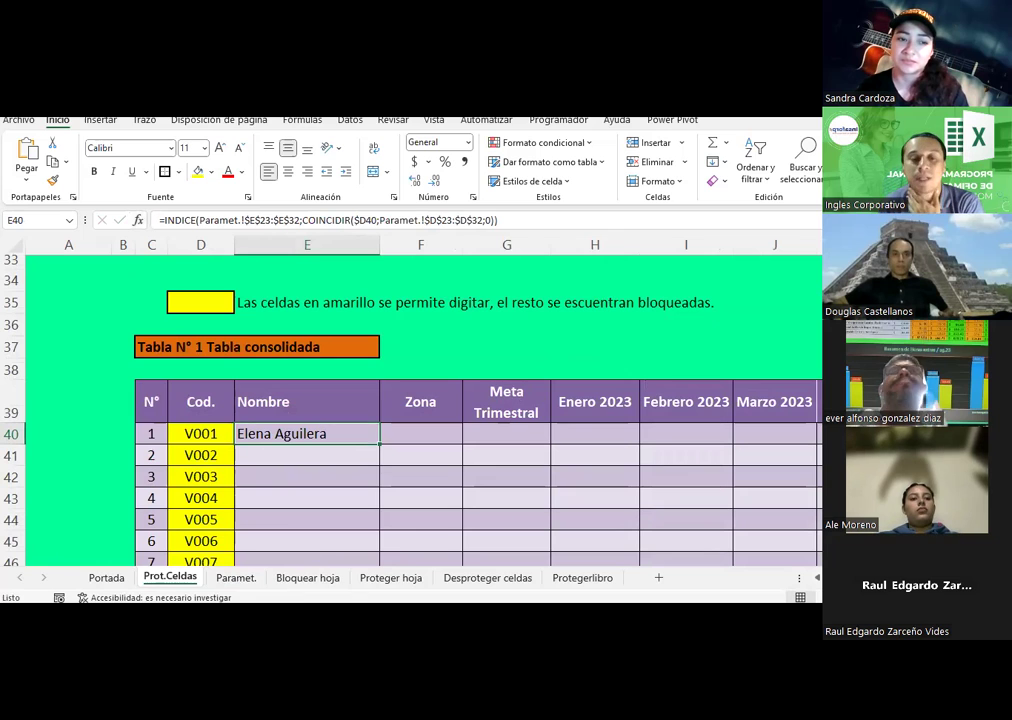
# Review E40's INDICE Matriz and Núm_fila arguments and accept, showing V001's employee name
pyautogui.click(138, 220)
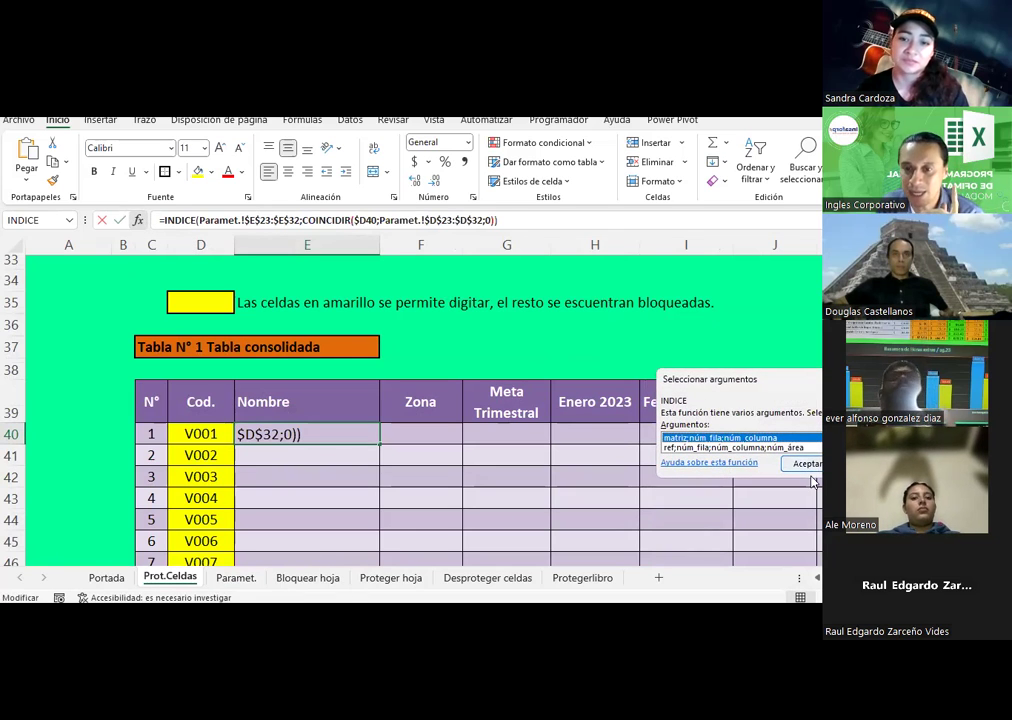
pyautogui.click(807, 463)
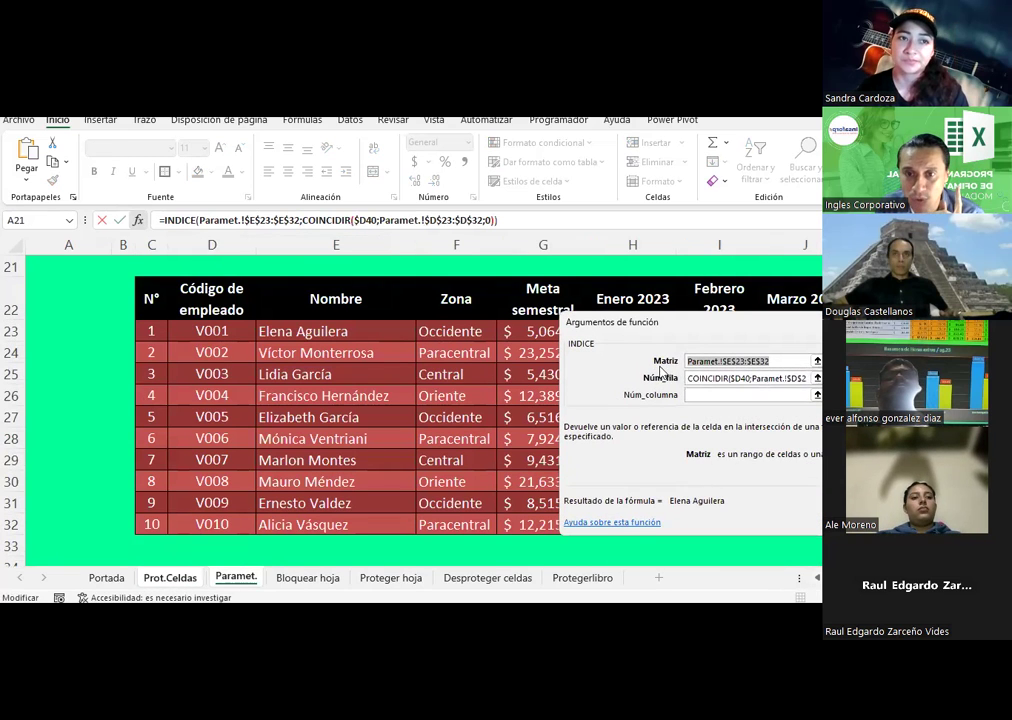
pyautogui.moveTo(658, 323); pyautogui.dragTo(290, 186)
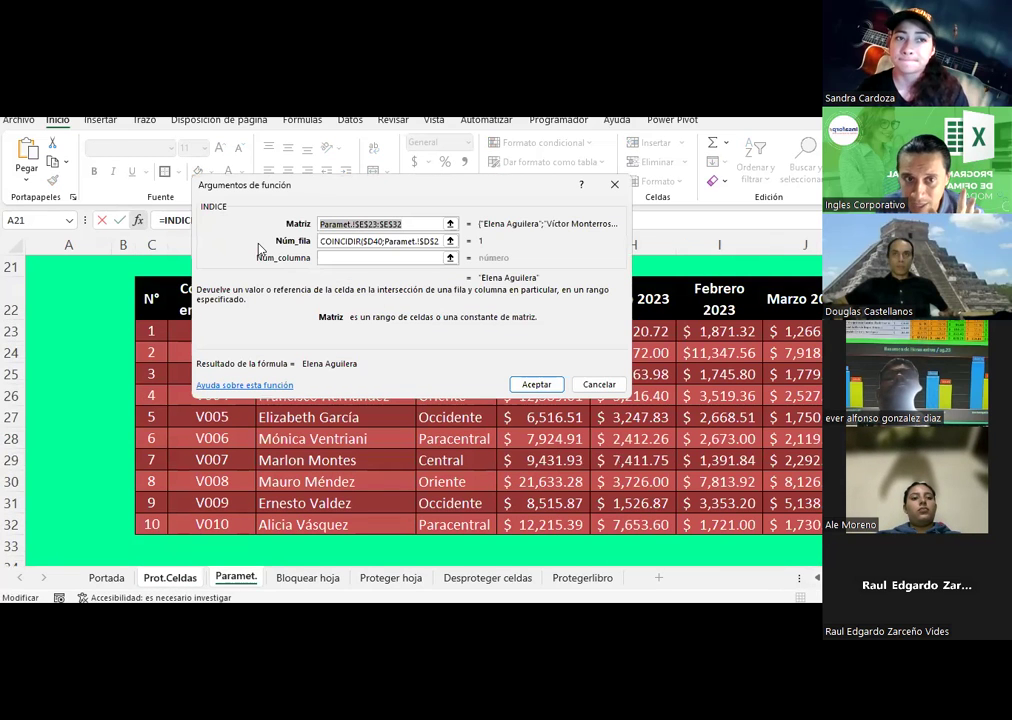
pyautogui.click(413, 221)
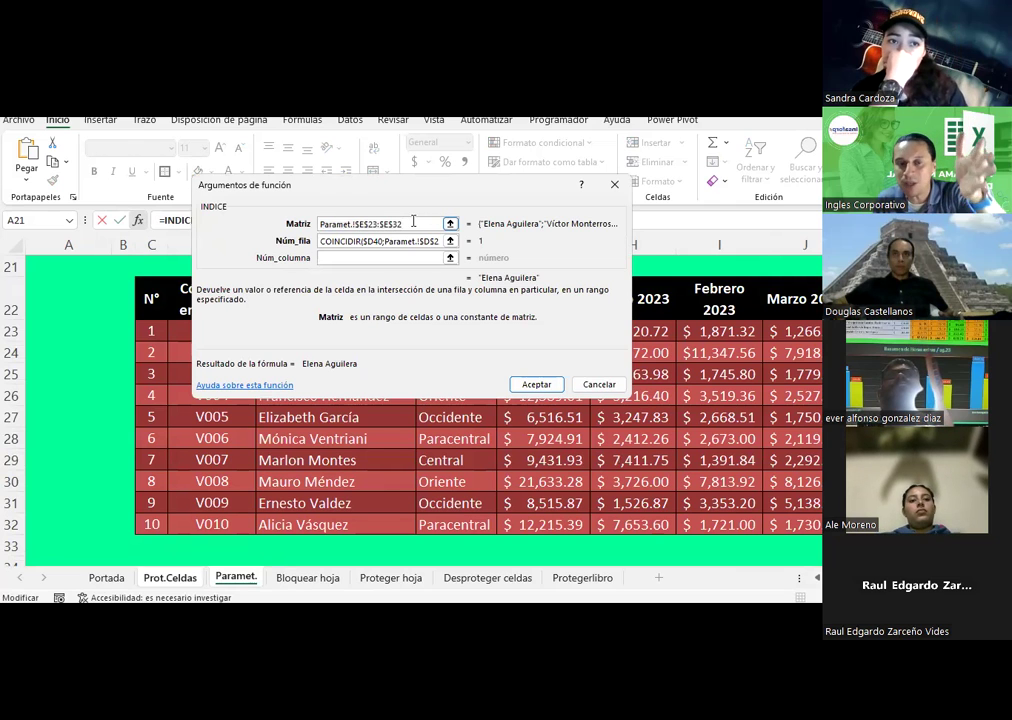
pyautogui.moveTo(395, 194); pyautogui.dragTo(471, 188)
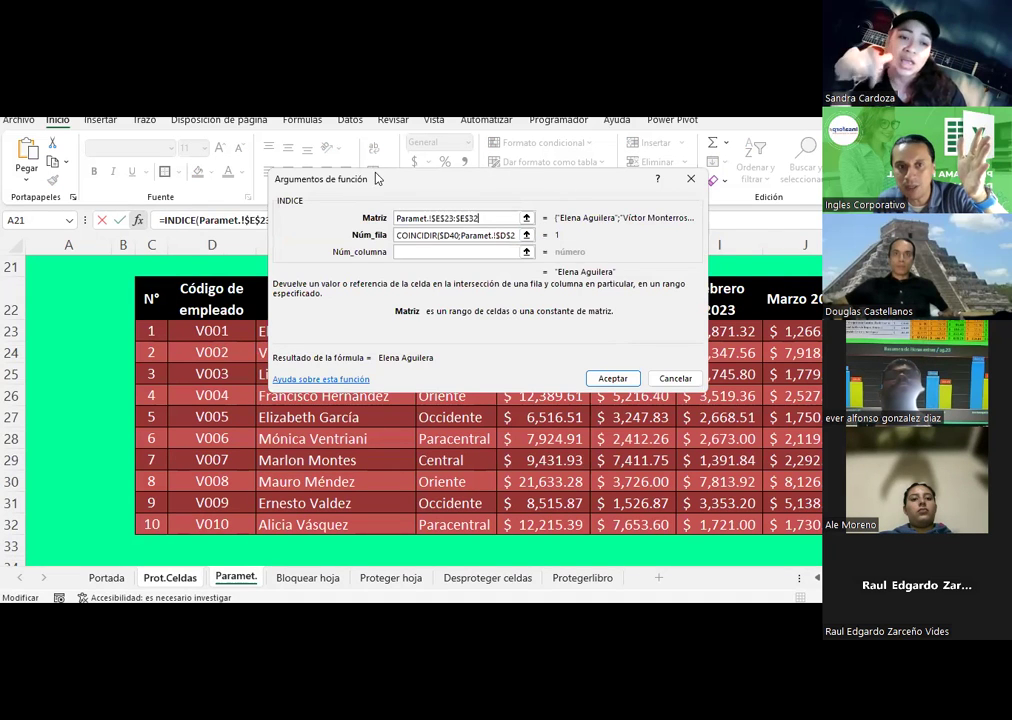
pyautogui.moveTo(384, 185); pyautogui.dragTo(589, 203)
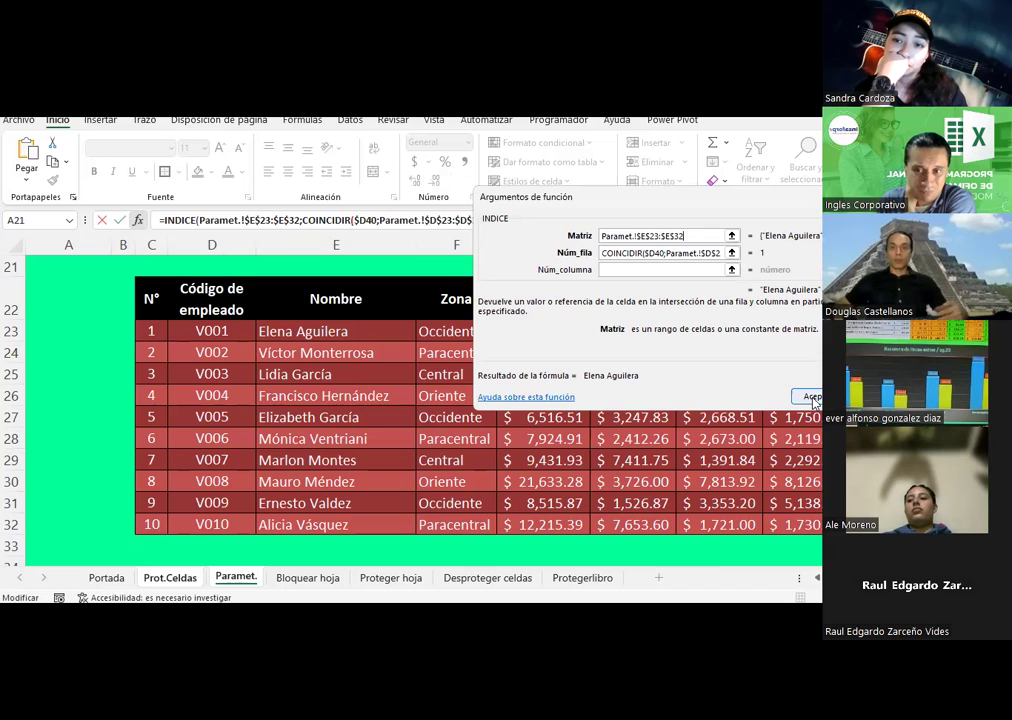
pyautogui.click(812, 398)
# Copy E40's name formula down to E41:E49 and across F40:J49
pyautogui.scroll(-2, 432, 442)
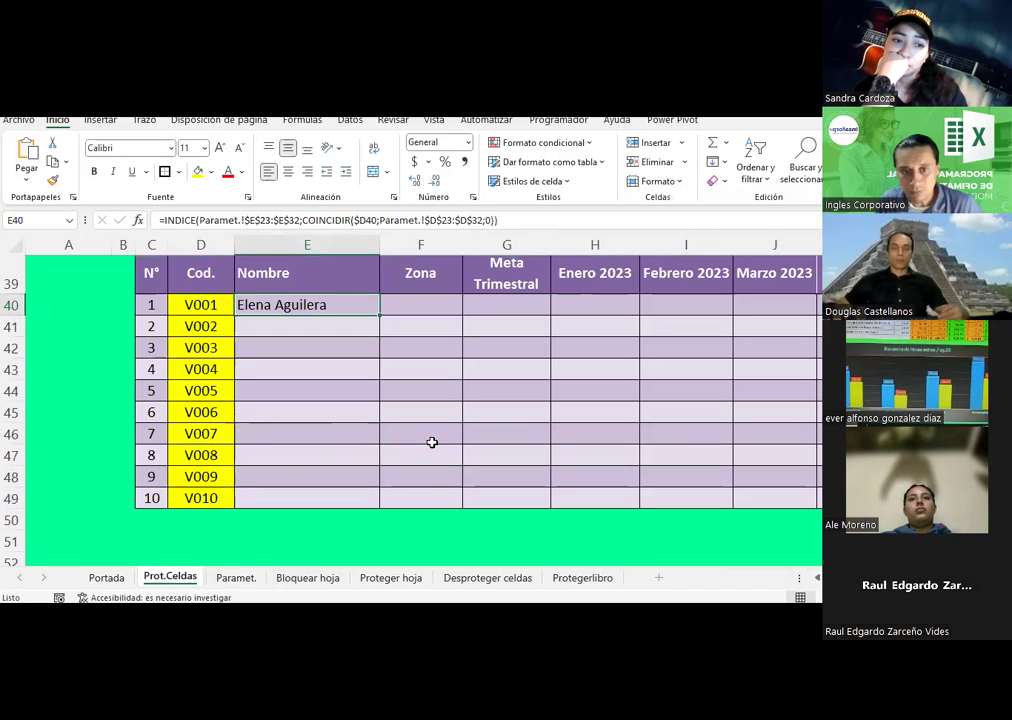
pyautogui.hotkey('ctrl', 'c')
pyautogui.moveTo(334, 328); pyautogui.dragTo(337, 494)
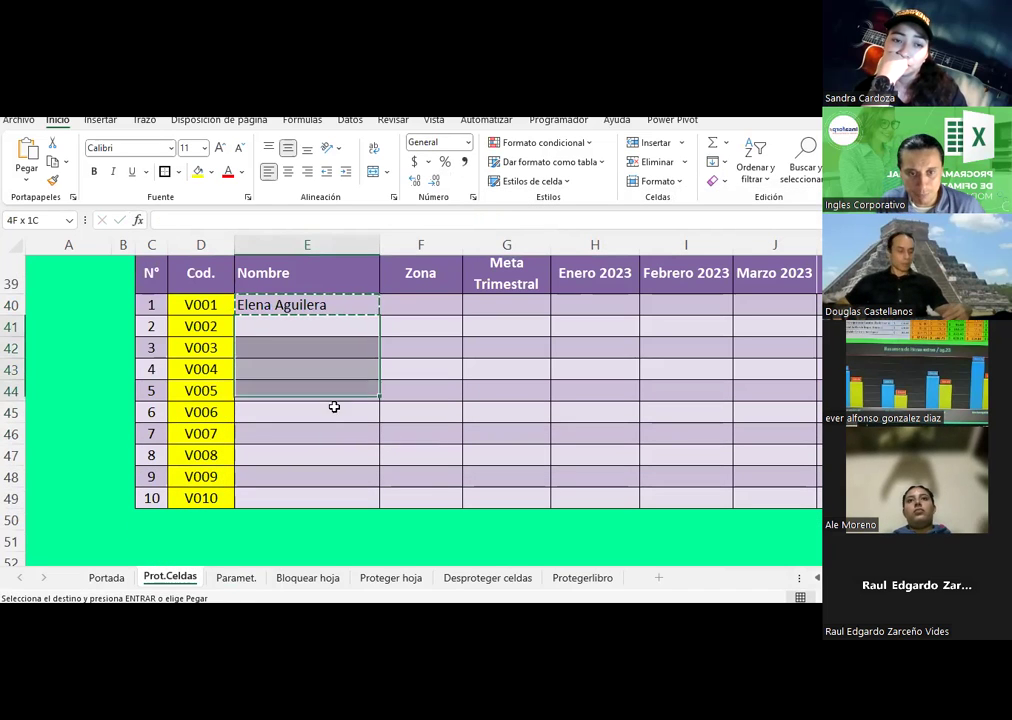
pyautogui.rightClick(337, 494)
pyautogui.click(357, 231)
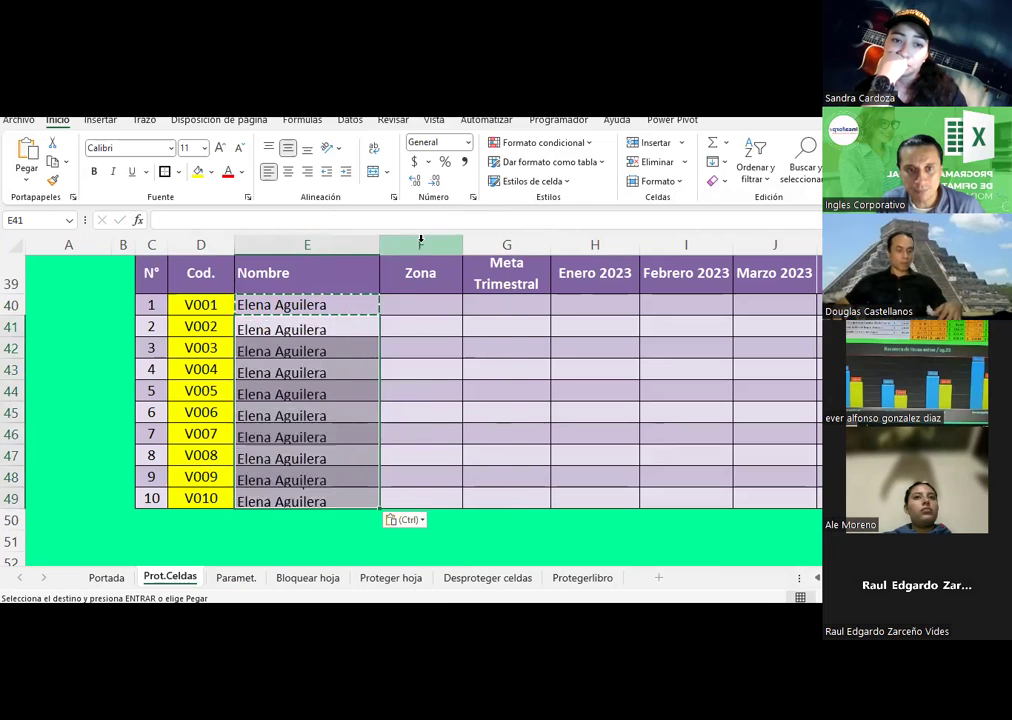
pyautogui.moveTo(414, 304)
pyautogui.mouseDown()
pyautogui.moveTo(777, 450)
pyautogui.moveTo(777, 497)
pyautogui.mouseUp()
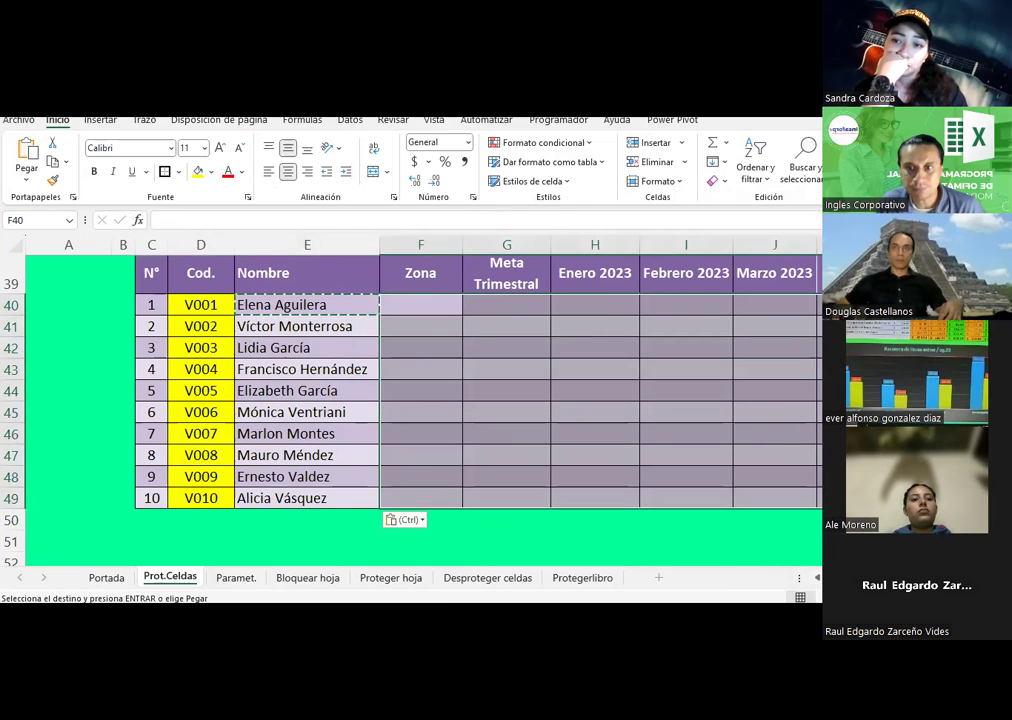
pyautogui.rightClick(680, 420)
pyautogui.click(758, 239)
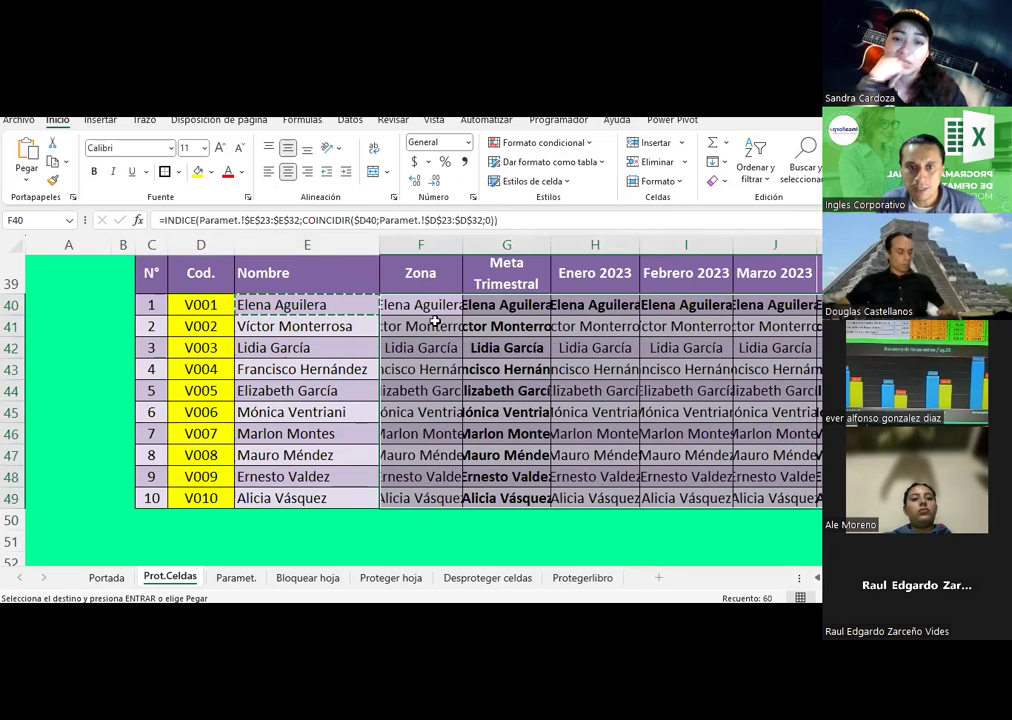
# Point F40's INDICE range at column F so it returns the vendor's zone, fixing the #REF! typo
pyautogui.click(434, 310)
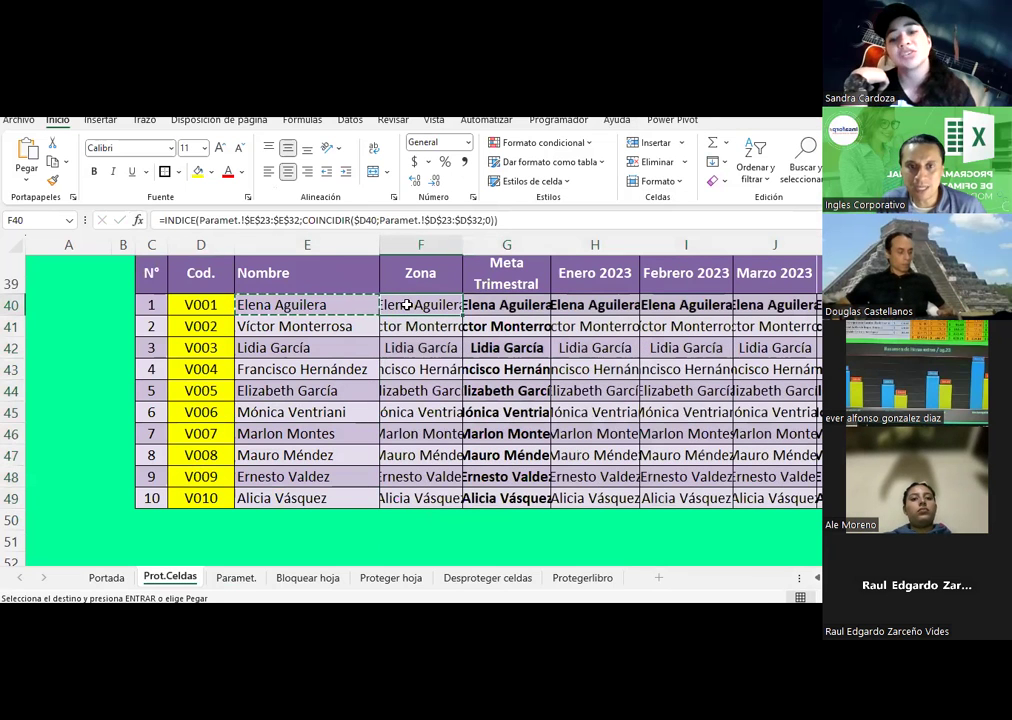
pyautogui.click(254, 220)
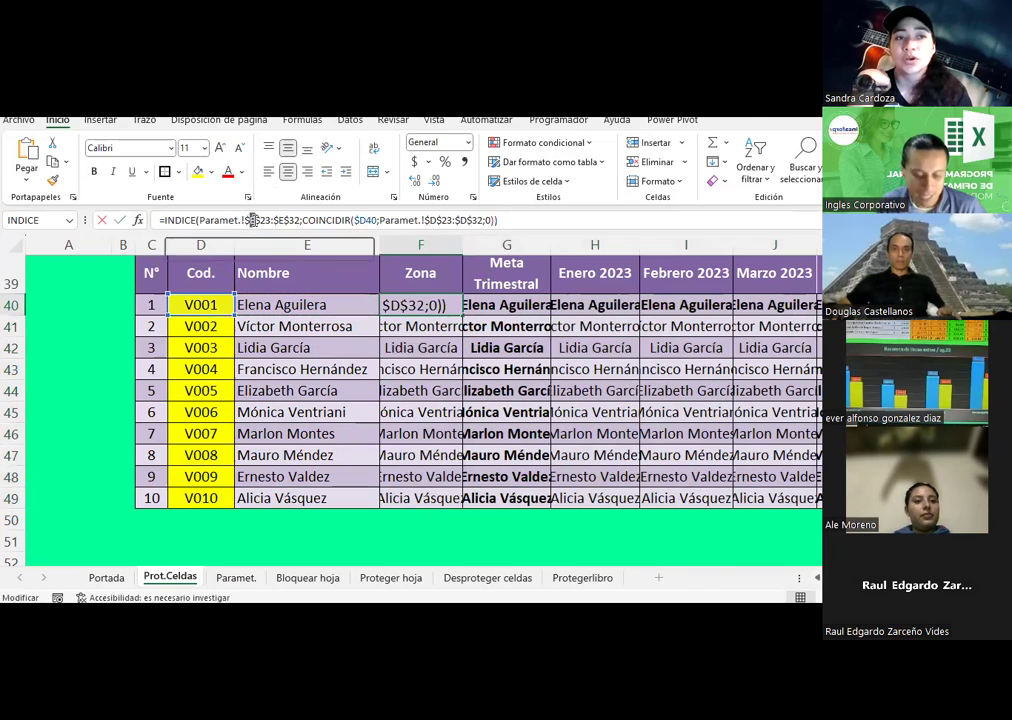
pyautogui.write('f')
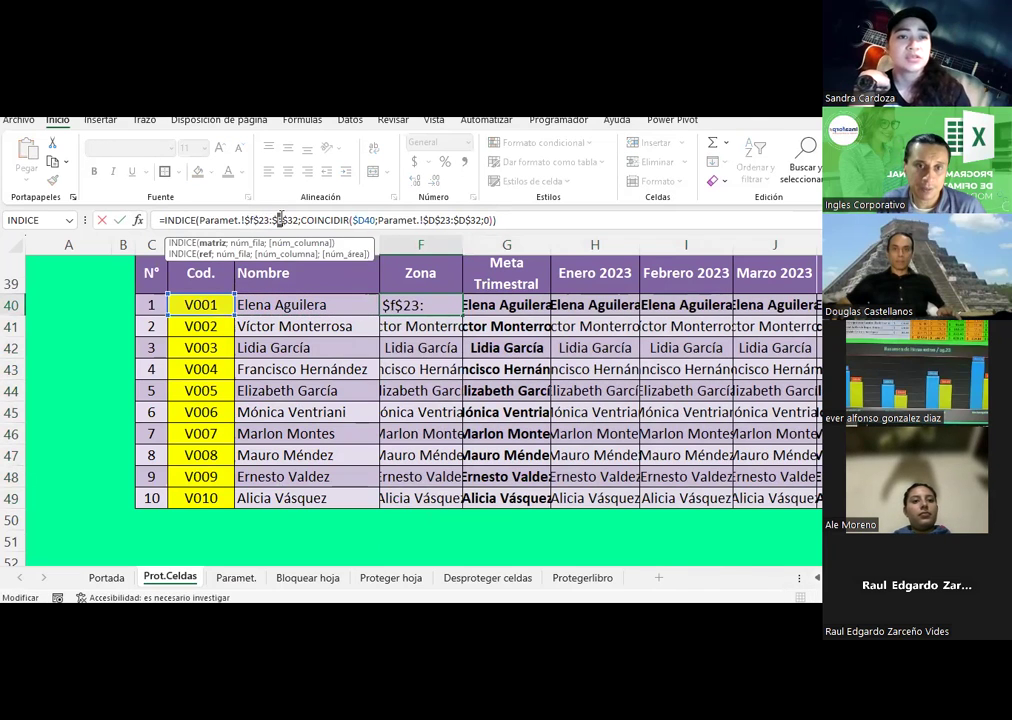
pyautogui.press('Return')
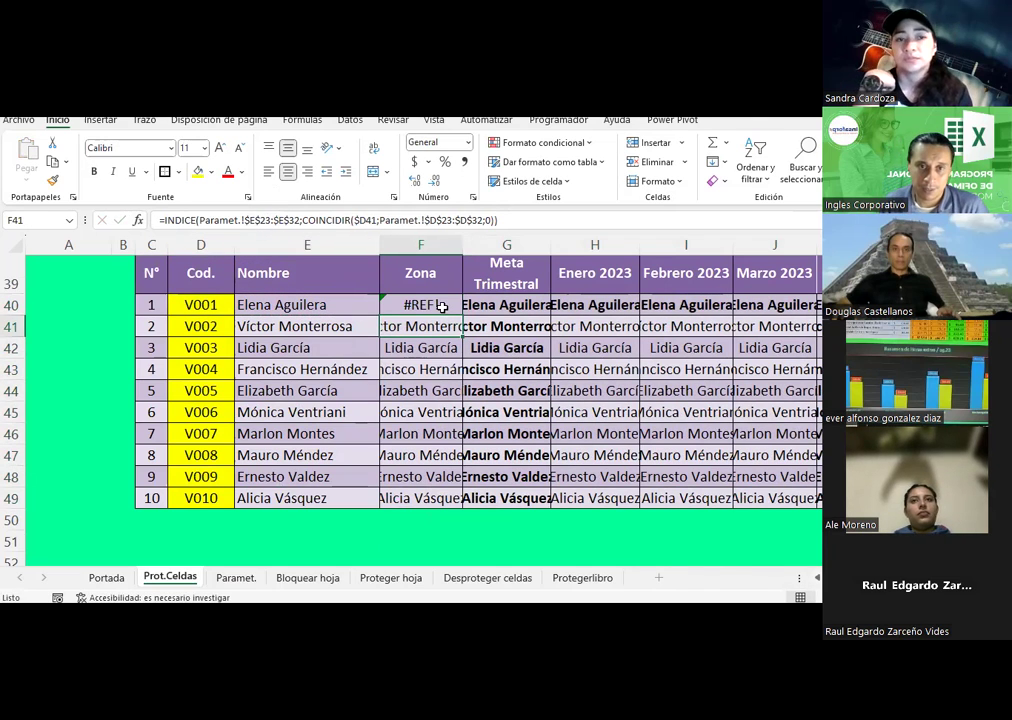
pyautogui.click(412, 302)
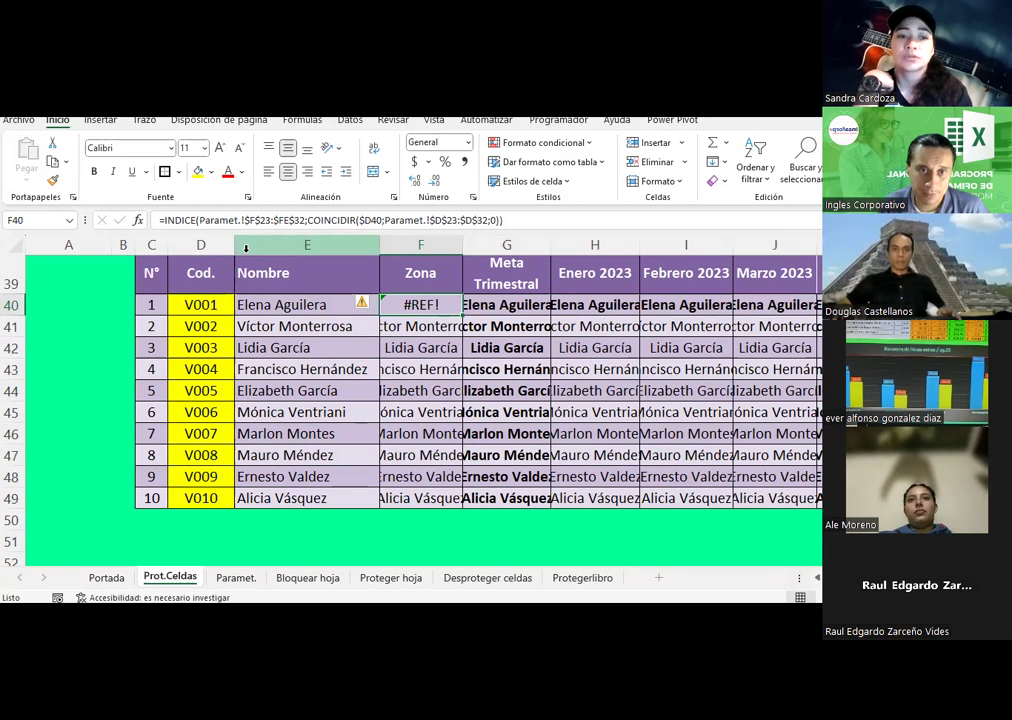
pyautogui.click(284, 220)
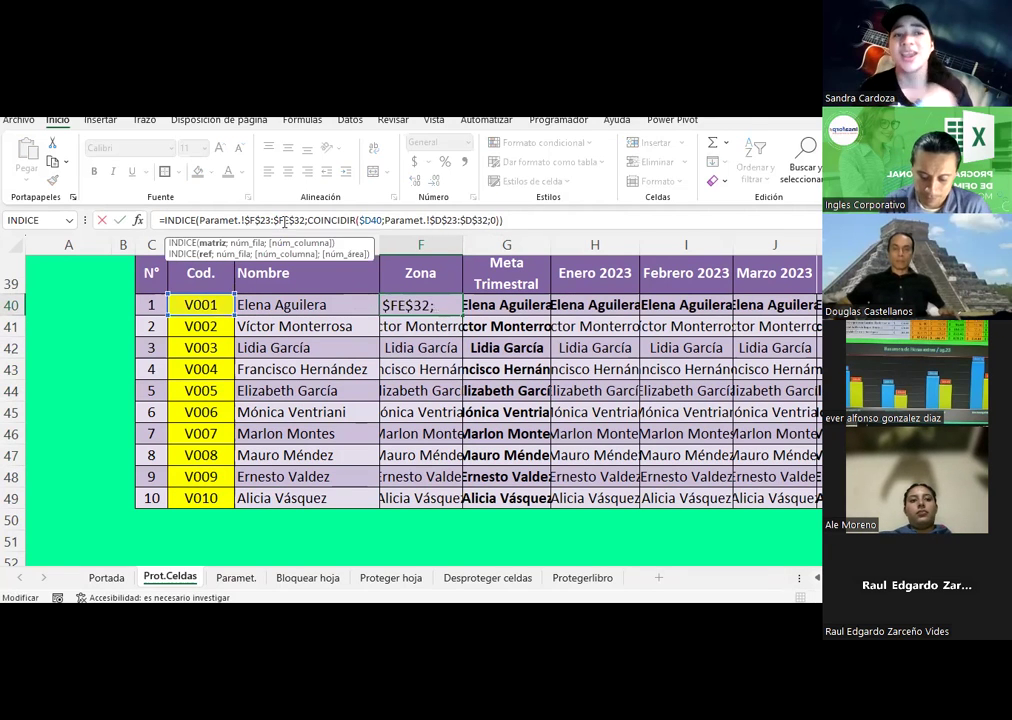
pyautogui.press('BackSpace')
pyautogui.press('Tab')
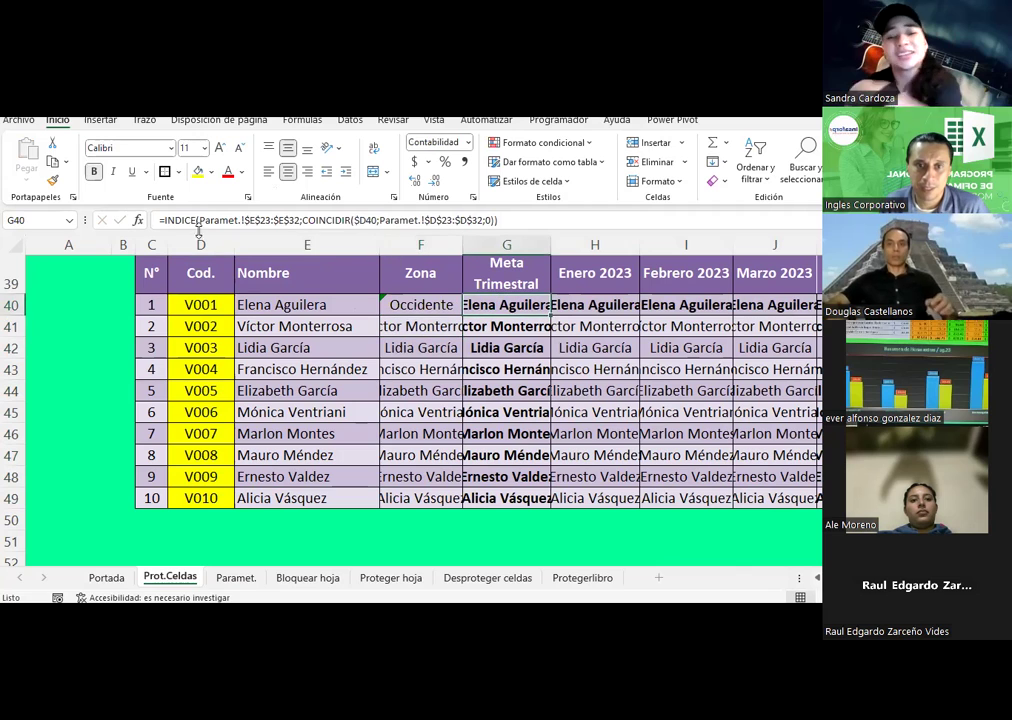
# Point G40 and H40 at columns G and H for the quarterly goal and January amount
pyautogui.click(252, 220)
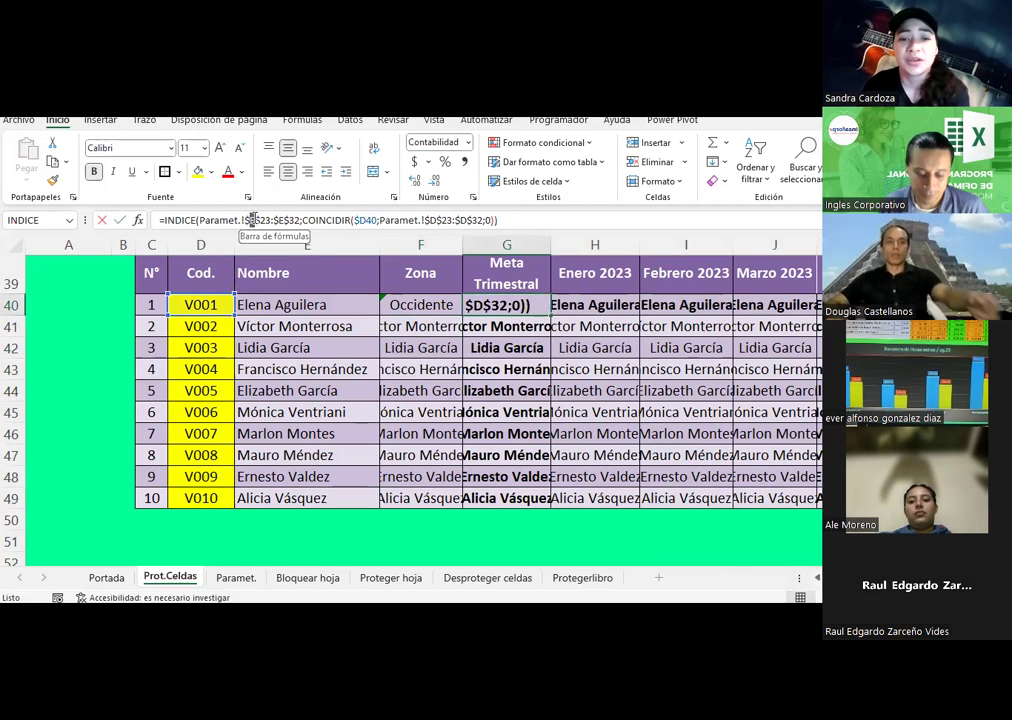
pyautogui.moveTo(249, 220); pyautogui.dragTo(257, 220)
pyautogui.write('g')
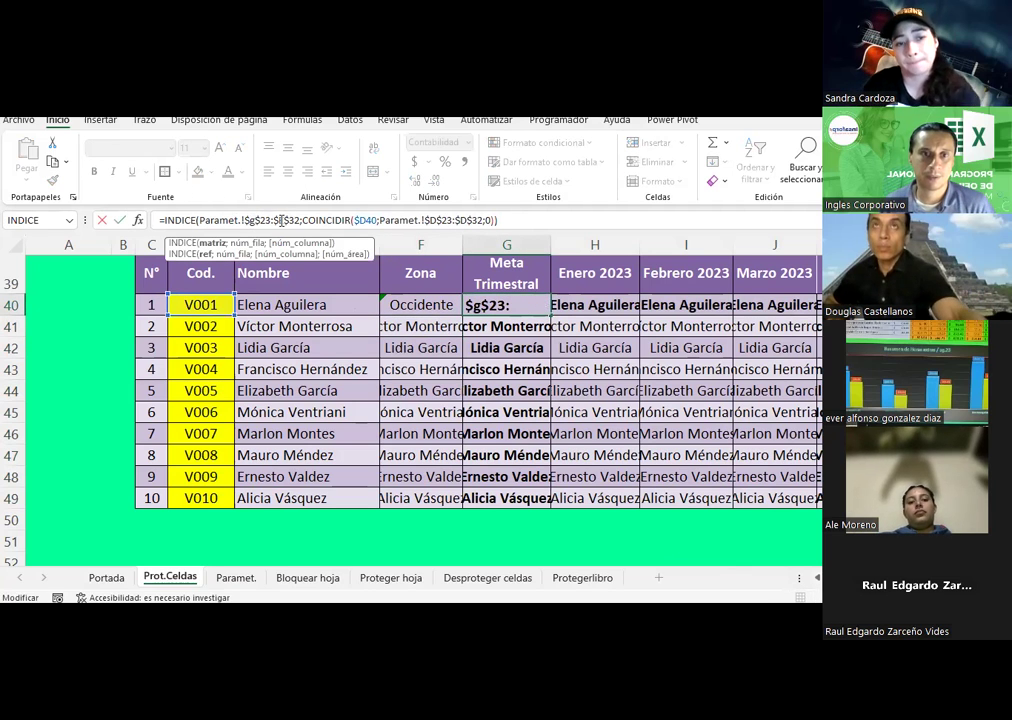
pyautogui.write('e')
pyautogui.press('Return')
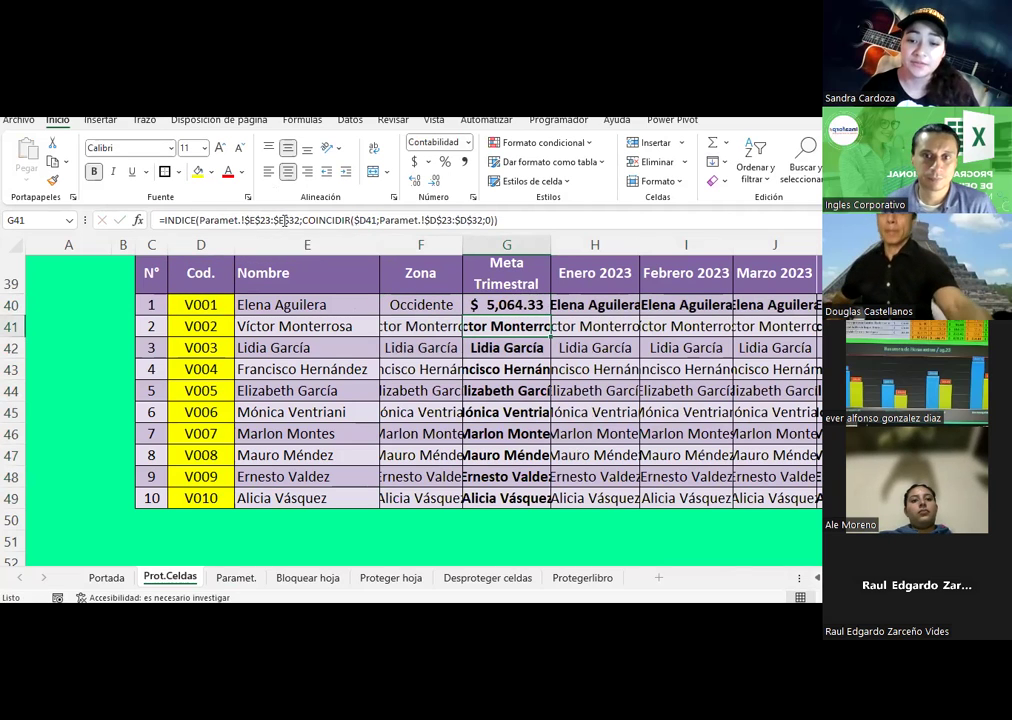
pyautogui.click(590, 312)
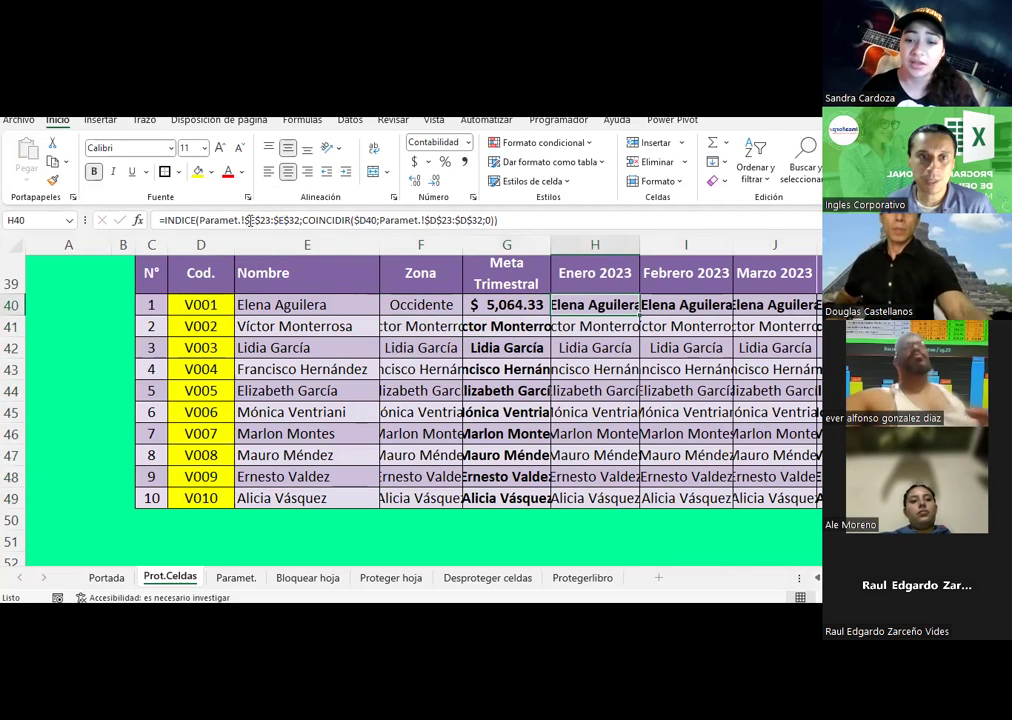
pyautogui.click(255, 220)
pyautogui.write('h')
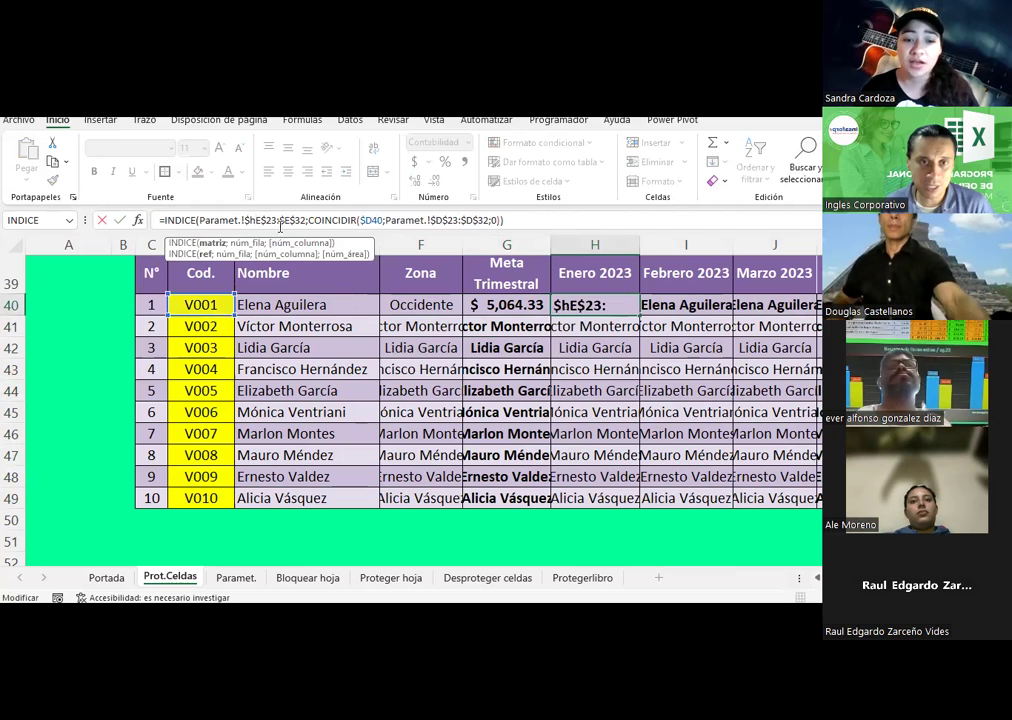
pyautogui.press('Delete')
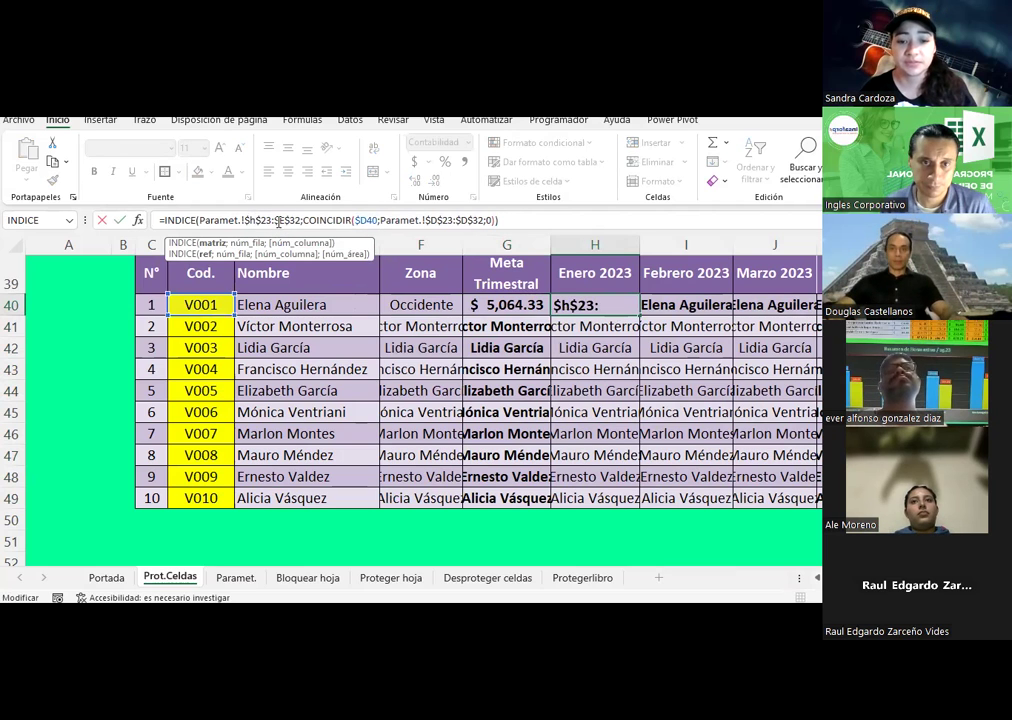
pyautogui.write('h')
pyautogui.press('Delete')
pyautogui.press('Return')
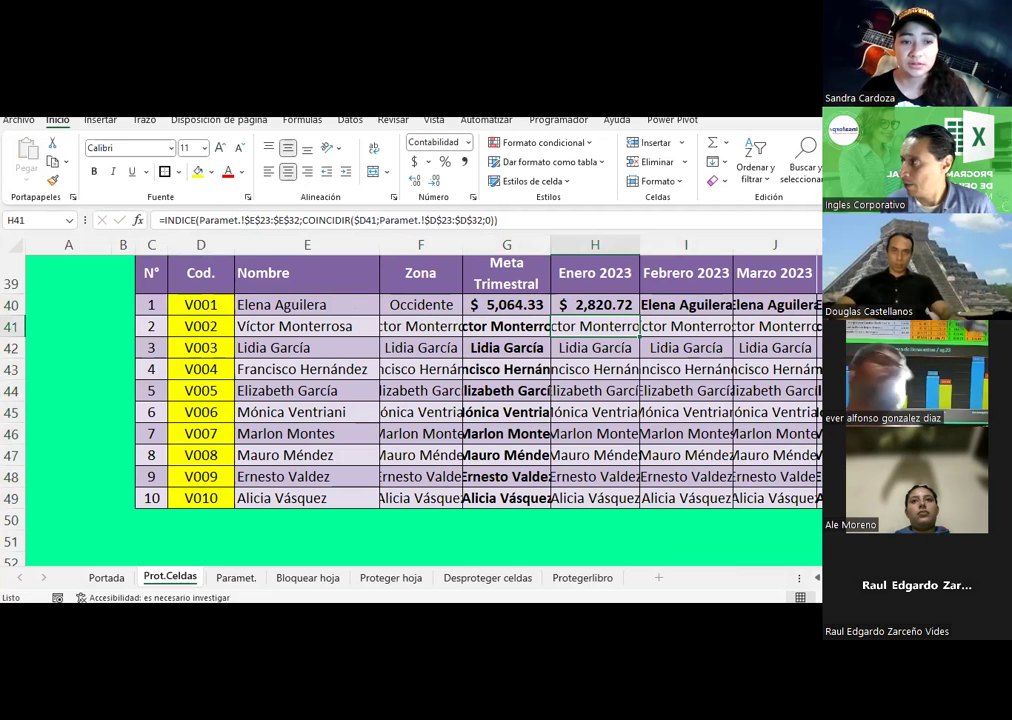
# Point I40 at column I and J40 at $J$23:$J$32 for February and Marzo 2023
pyautogui.click(655, 304)
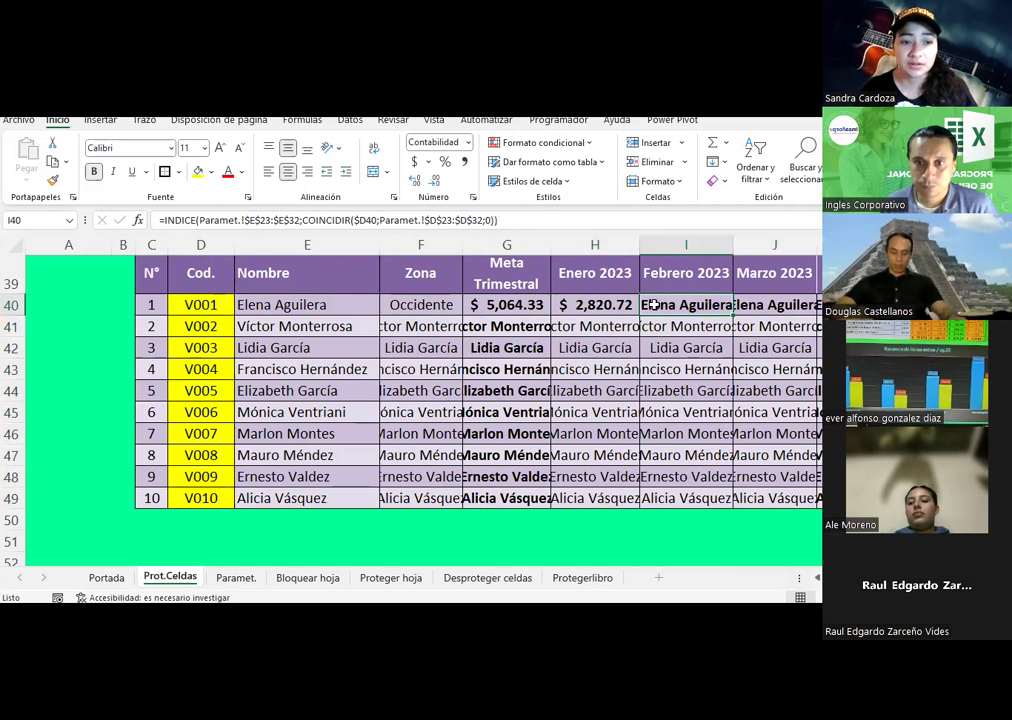
pyautogui.click(250, 220)
pyautogui.press('Delete')
pyautogui.write('I')
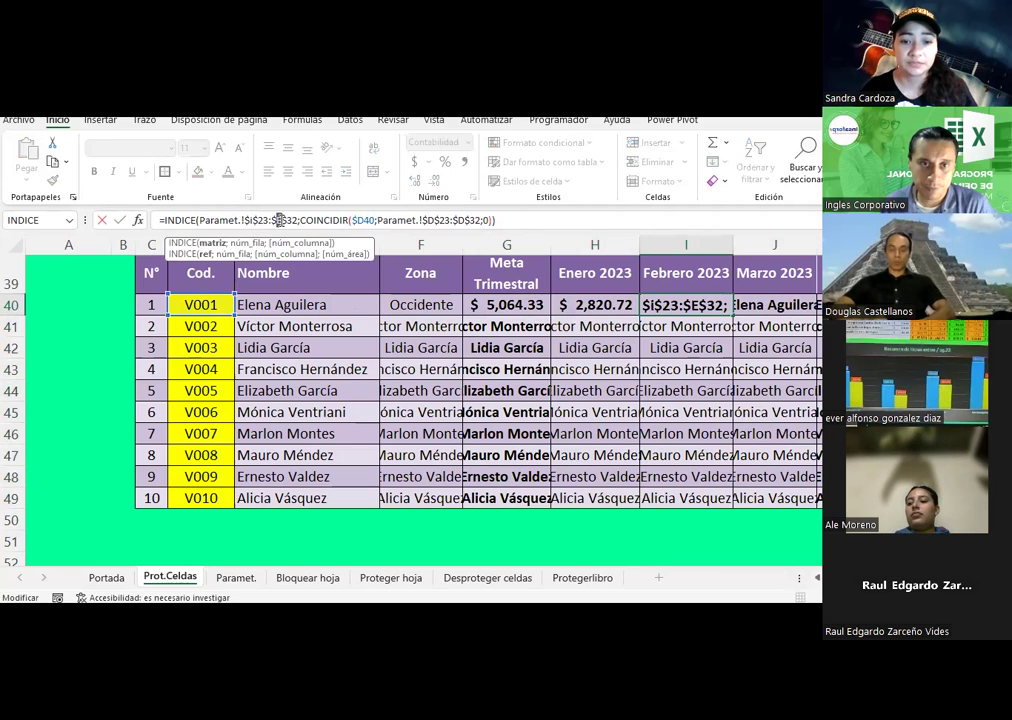
pyautogui.press('Return')
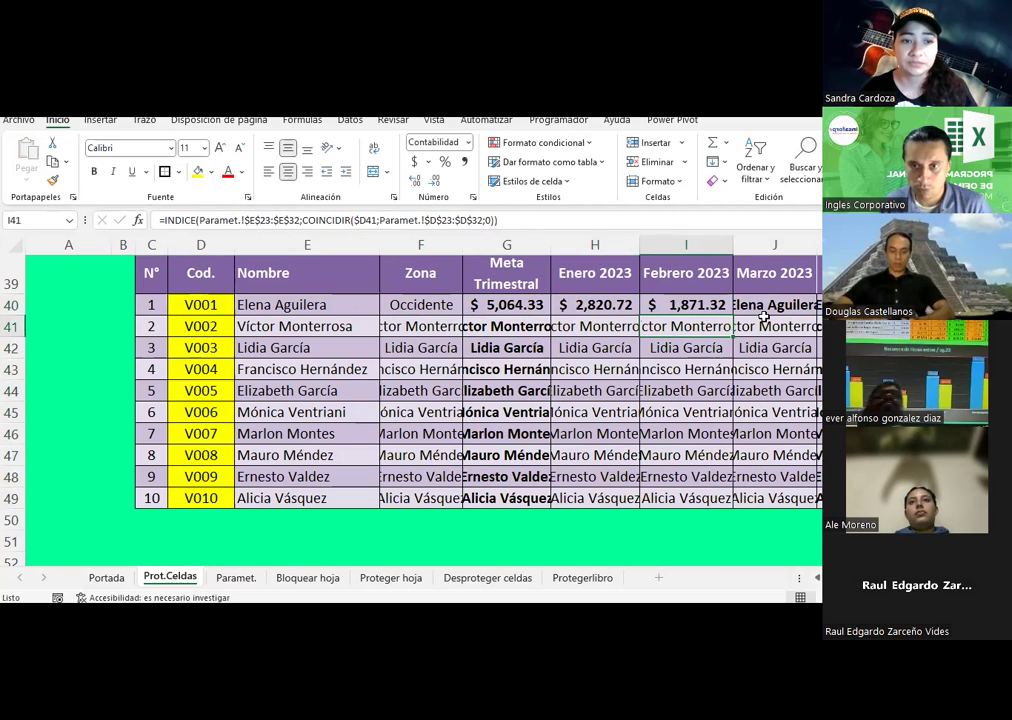
pyautogui.click(762, 299)
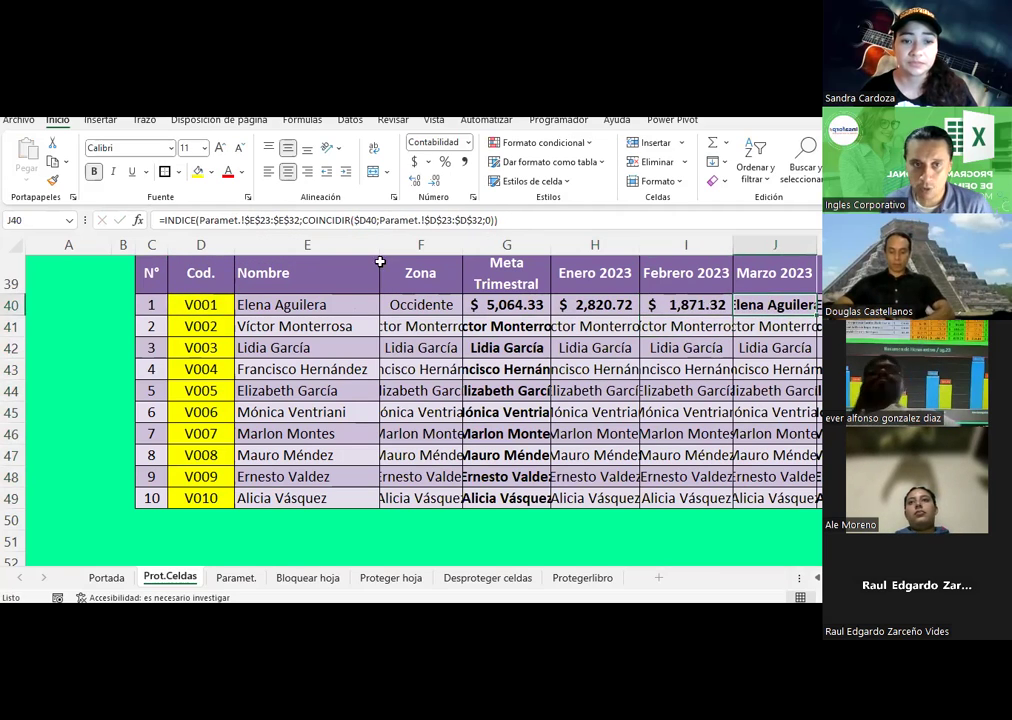
pyautogui.click(253, 220)
pyautogui.click(253, 220)
pyautogui.press('Delete')
pyautogui.write('J')
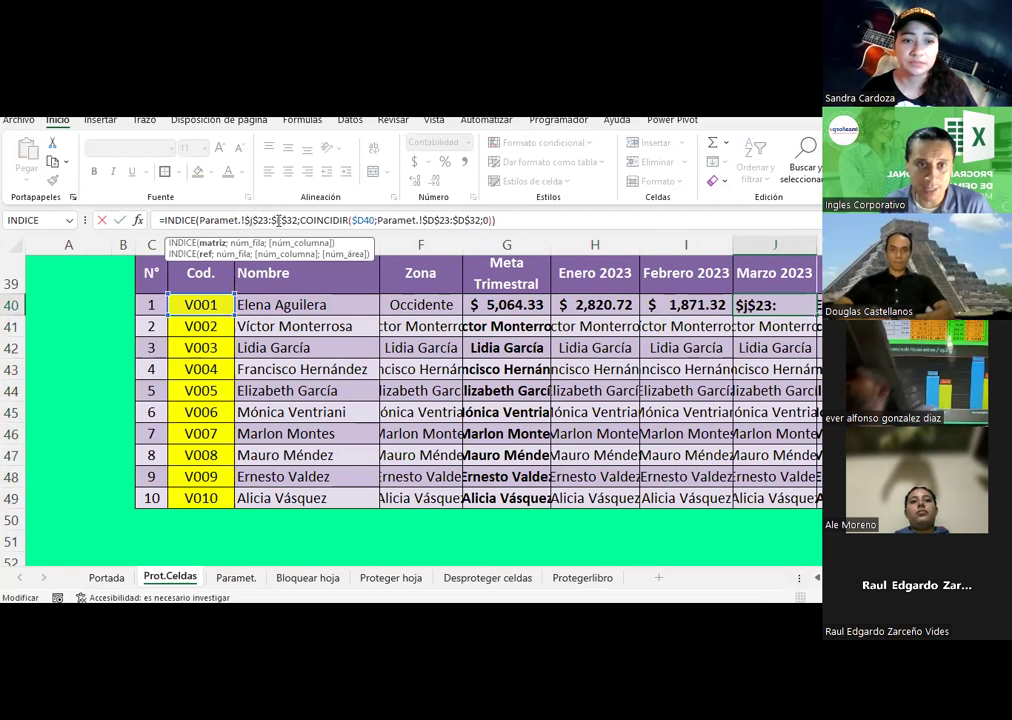
pyautogui.write('J')
pyautogui.press('Return')
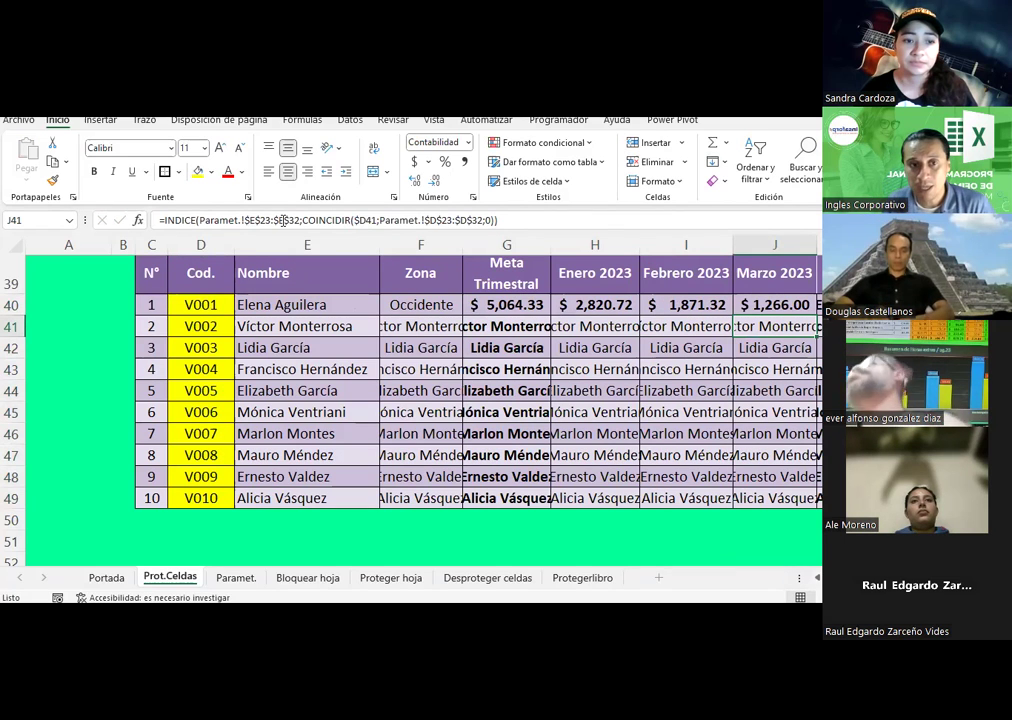
# Change K40's range to column K, then check J40's $1,266.00 against the Paramet. sheet
pyautogui.press('Up')
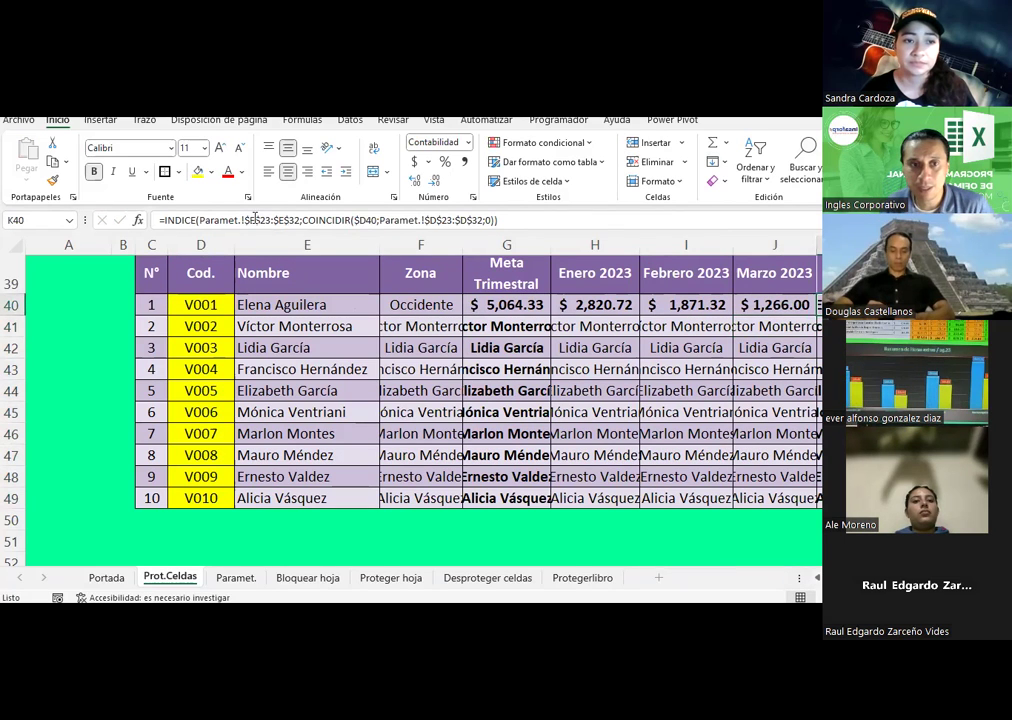
pyautogui.click(253, 220)
pyautogui.click(253, 220)
pyautogui.press('BackSpace')
pyautogui.write('k')
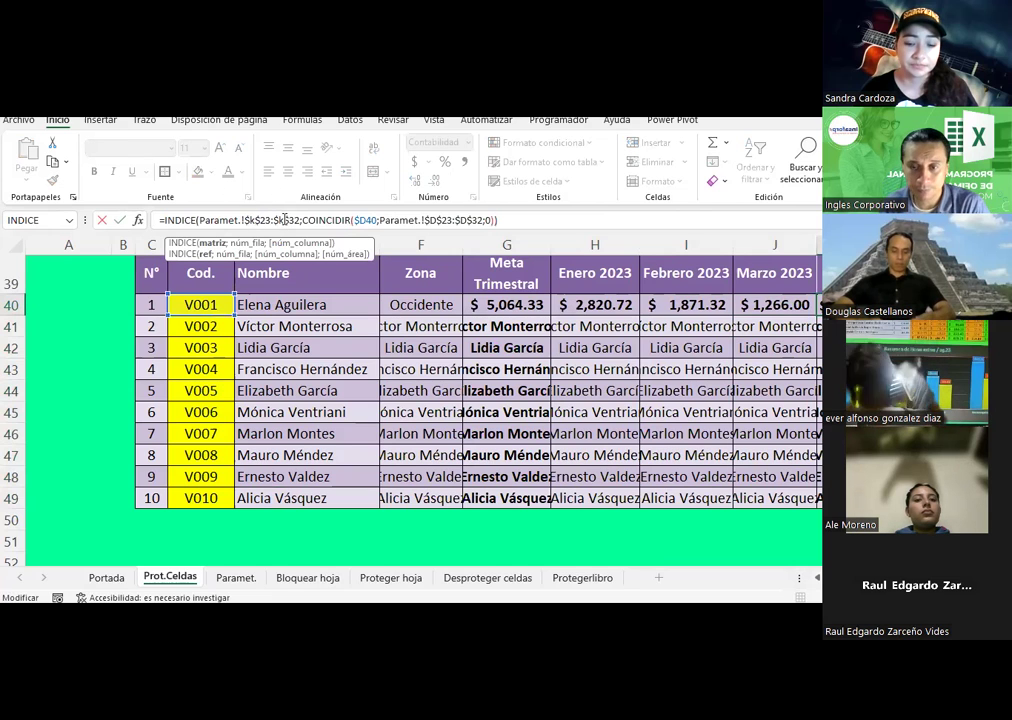
pyautogui.press('Return')
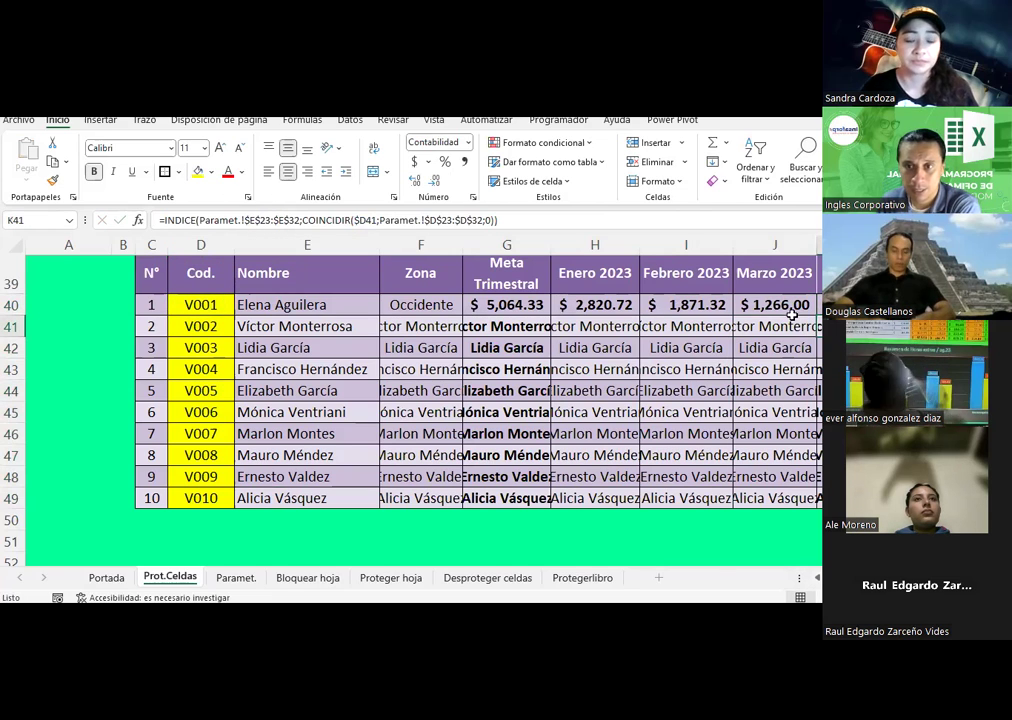
pyautogui.click(787, 306)
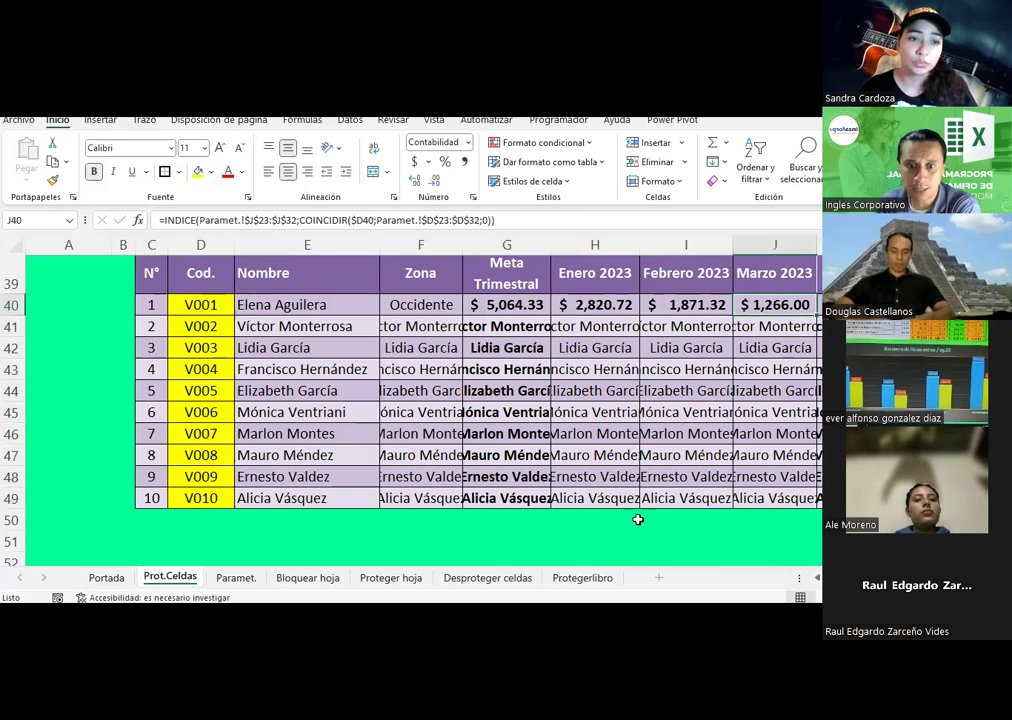
pyautogui.click(235, 583)
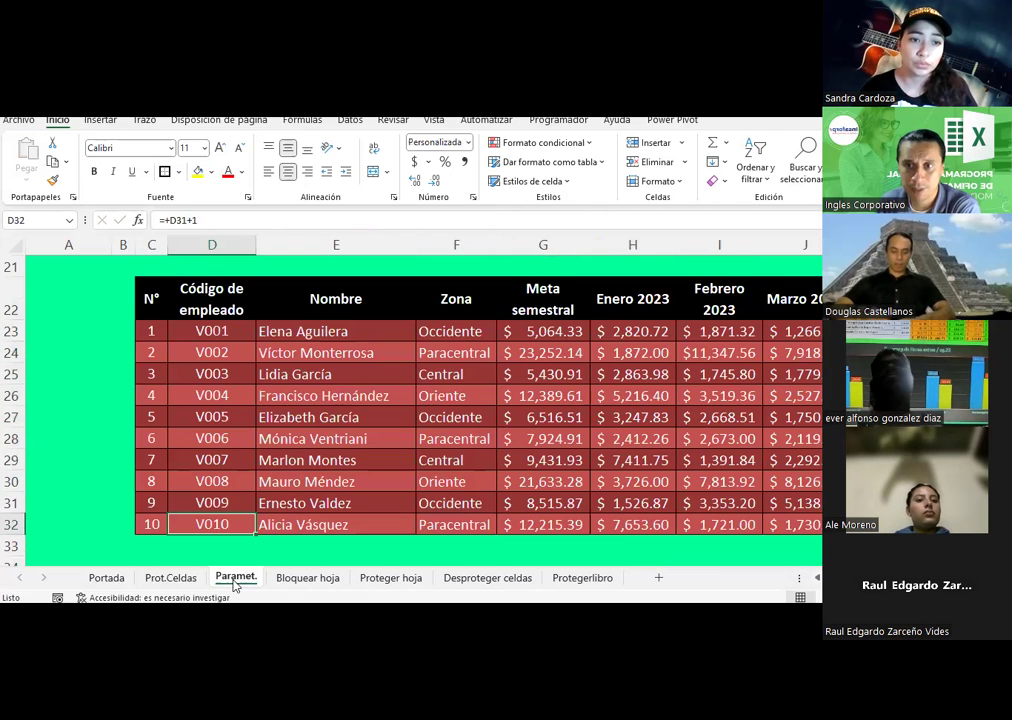
# Back on Prot.Celdas, clear the stray formulas from K40:K49
pyautogui.click(160, 579)
pyautogui.press('Right')
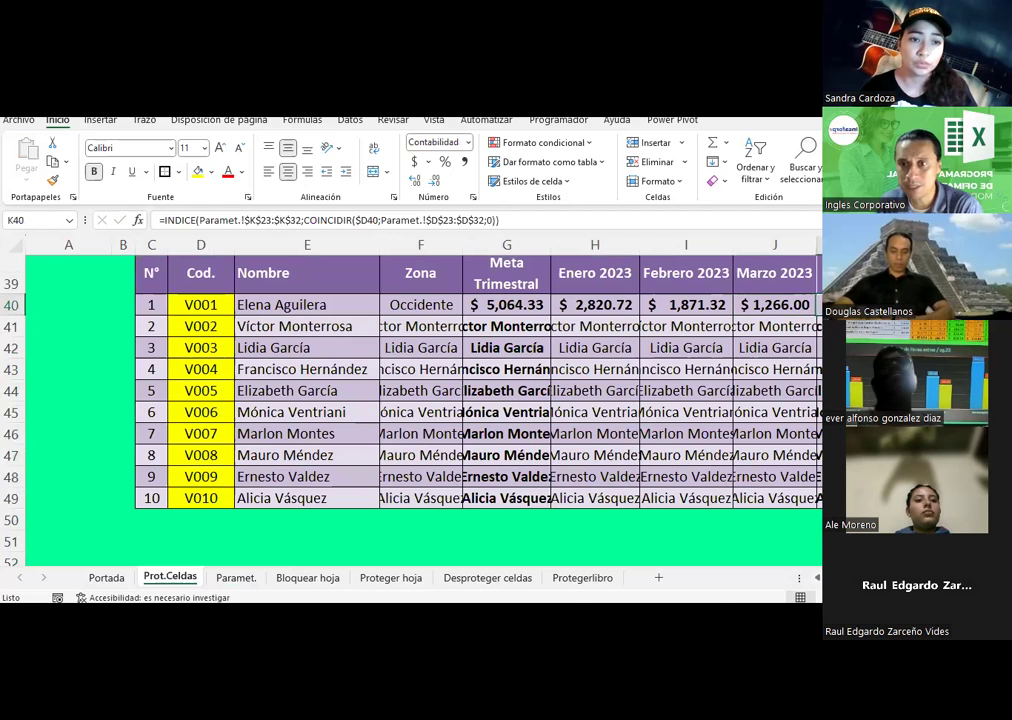
pyautogui.hotkey('shift', 'Down')
pyautogui.hotkey('shift', 'Down')
pyautogui.hotkey('shift', 'Down')
pyautogui.hotkey('shift', 'Down')
pyautogui.hotkey('shift', 'Down')
pyautogui.hotkey('shift', 'Down')
pyautogui.press('Delete')
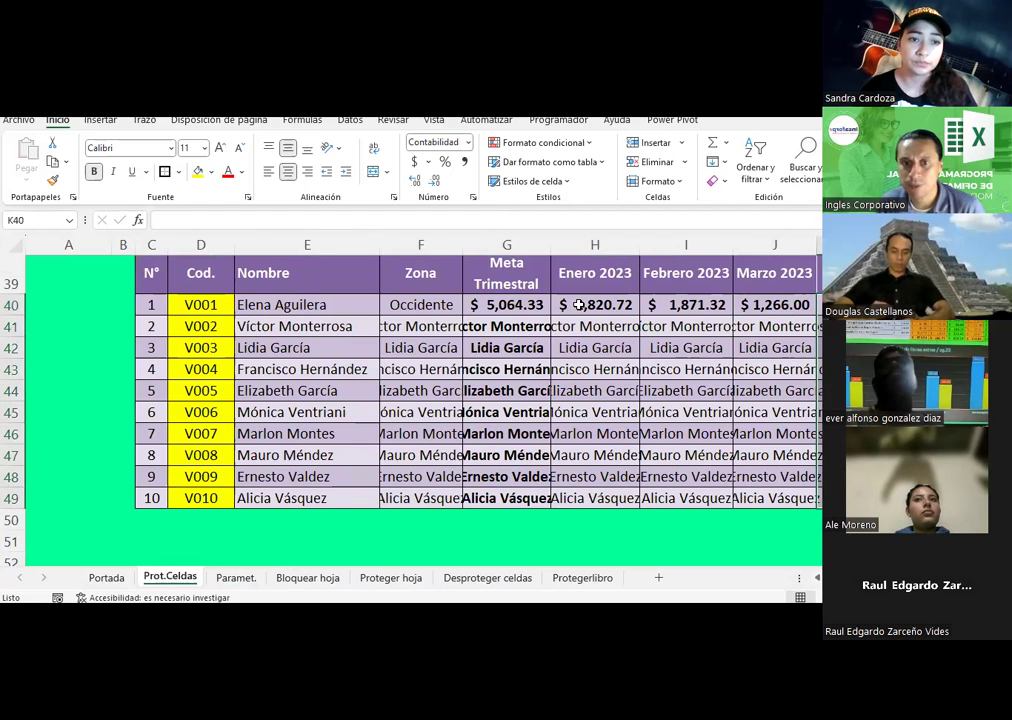
# Copy the G40:J40 goal and monthly amount formulas down into G41:J49
pyautogui.moveTo(492, 305); pyautogui.dragTo(772, 305)
pyautogui.hotkey('ctrl', 'c')
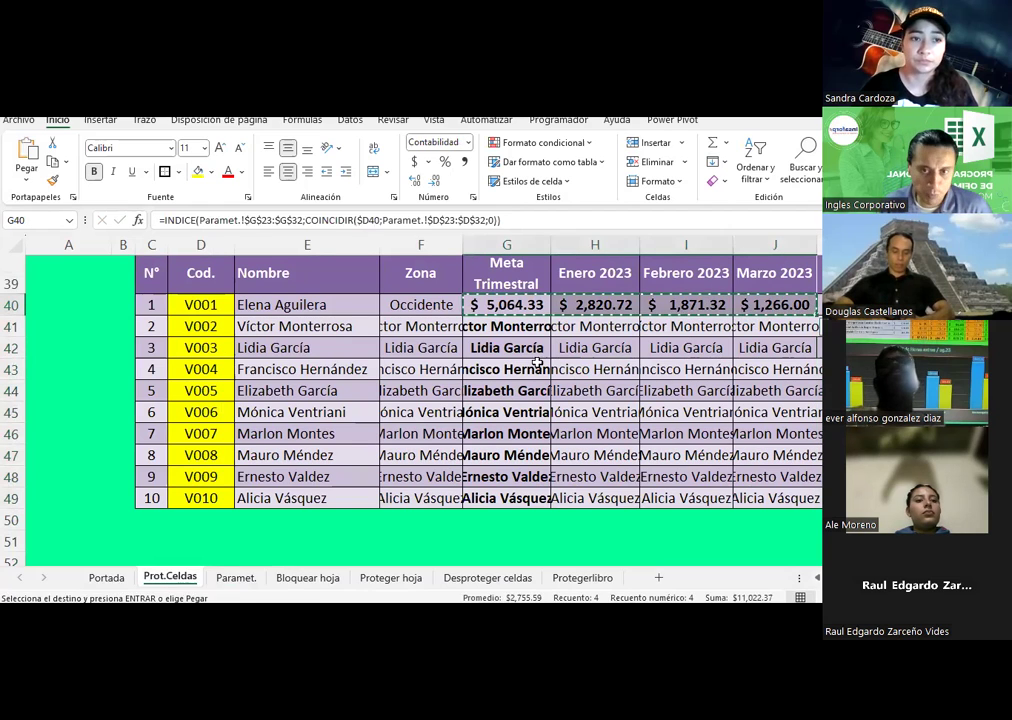
pyautogui.moveTo(506, 326); pyautogui.dragTo(775, 497)
pyautogui.rightClick(758, 367)
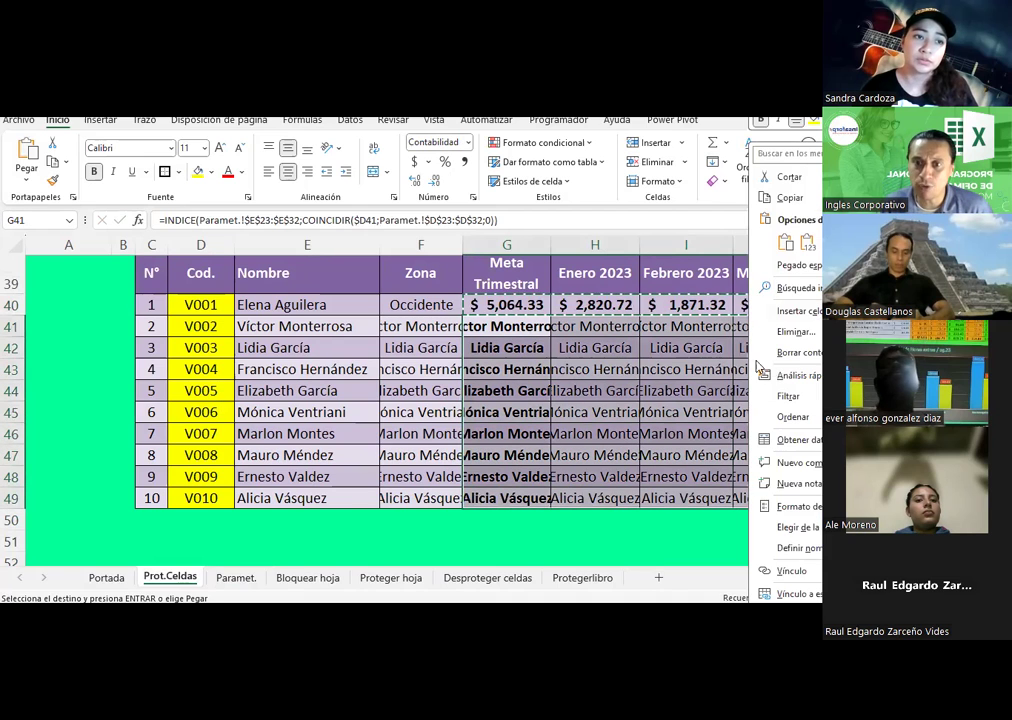
pyautogui.click(786, 243)
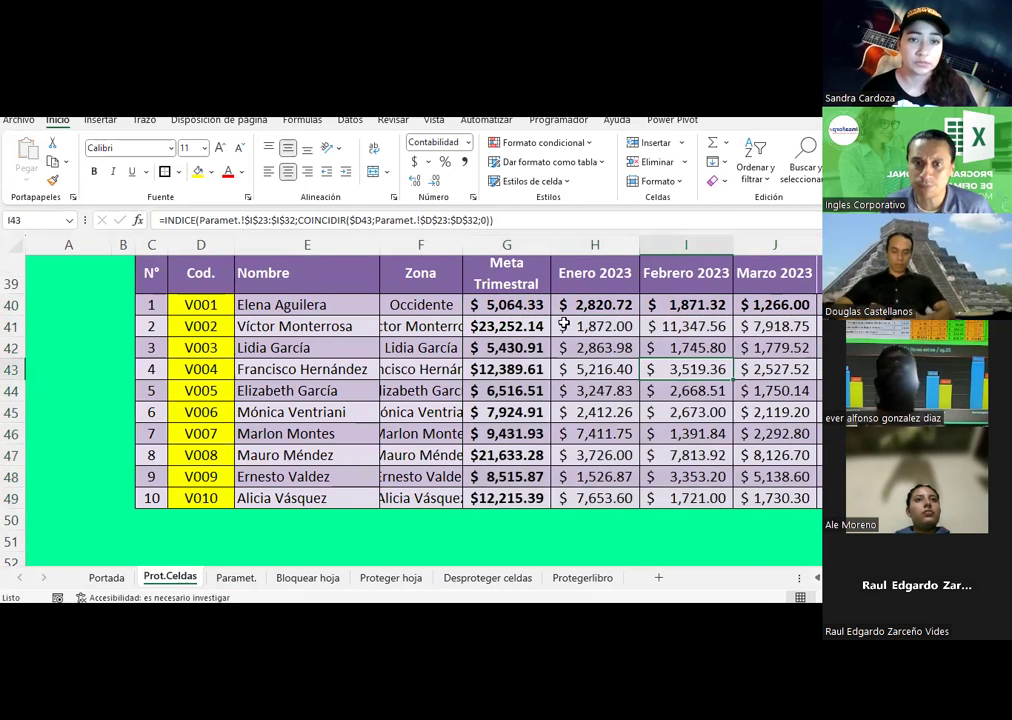
# Remove bold from the G40:J49 amounts
pyautogui.moveTo(529, 309); pyautogui.dragTo(772, 497)
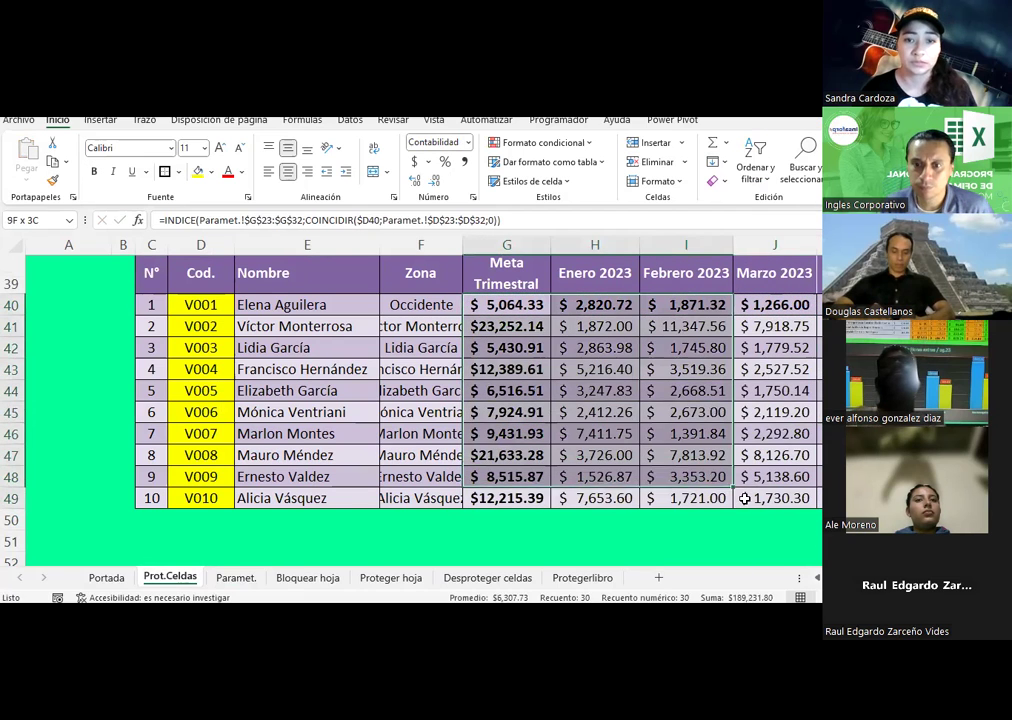
pyautogui.click(92, 172)
pyautogui.click(506, 412)
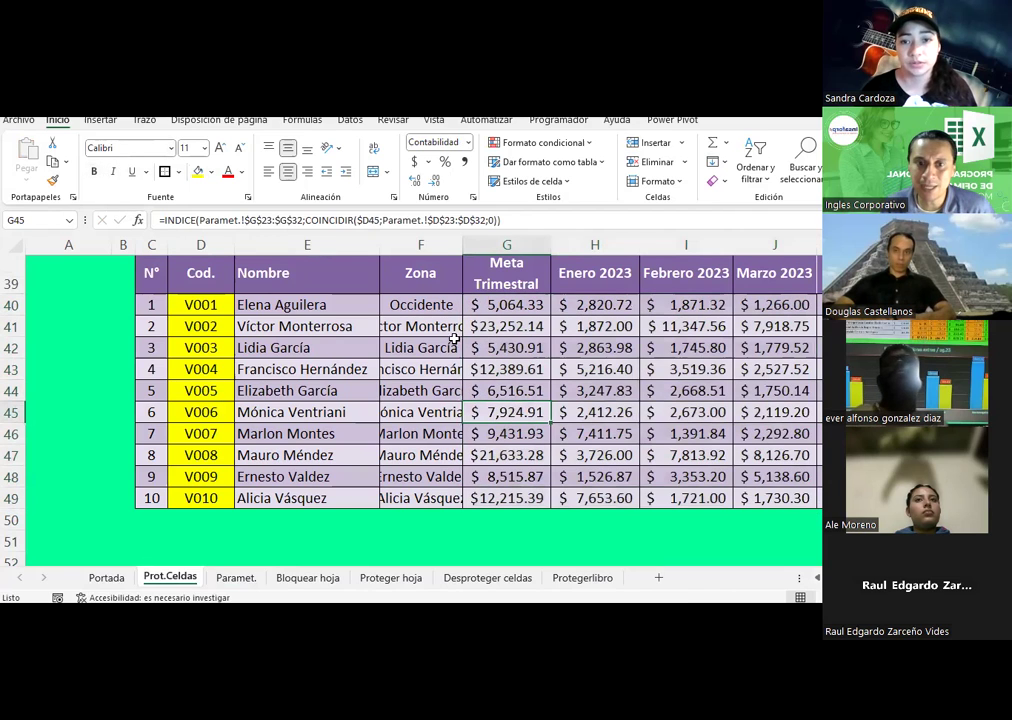
pyautogui.click(444, 312)
# Try pasting F40's zone formula into F41:F49, dismissing a clipboard error along the way
pyautogui.hotkey('ctrl', 'c')
pyautogui.moveTo(440, 314); pyautogui.dragTo(441, 480)
pyautogui.click(544, 386)
pyautogui.rightClick(441, 480)
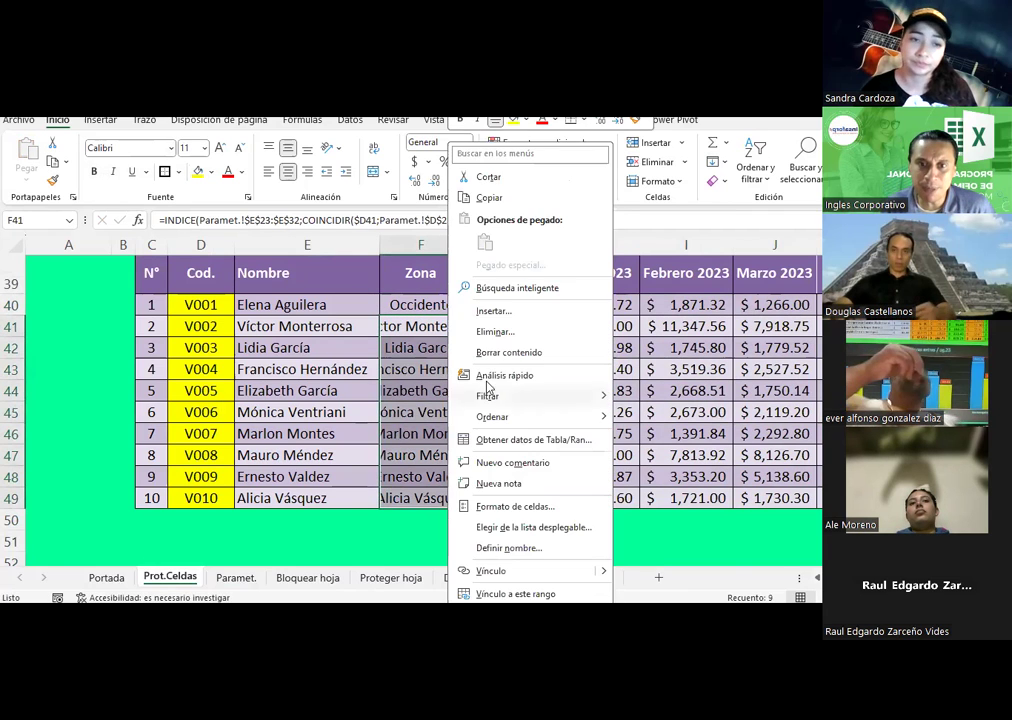
pyautogui.click(406, 326)
pyautogui.click(406, 307)
pyautogui.hotkey('ctrl', 'c')
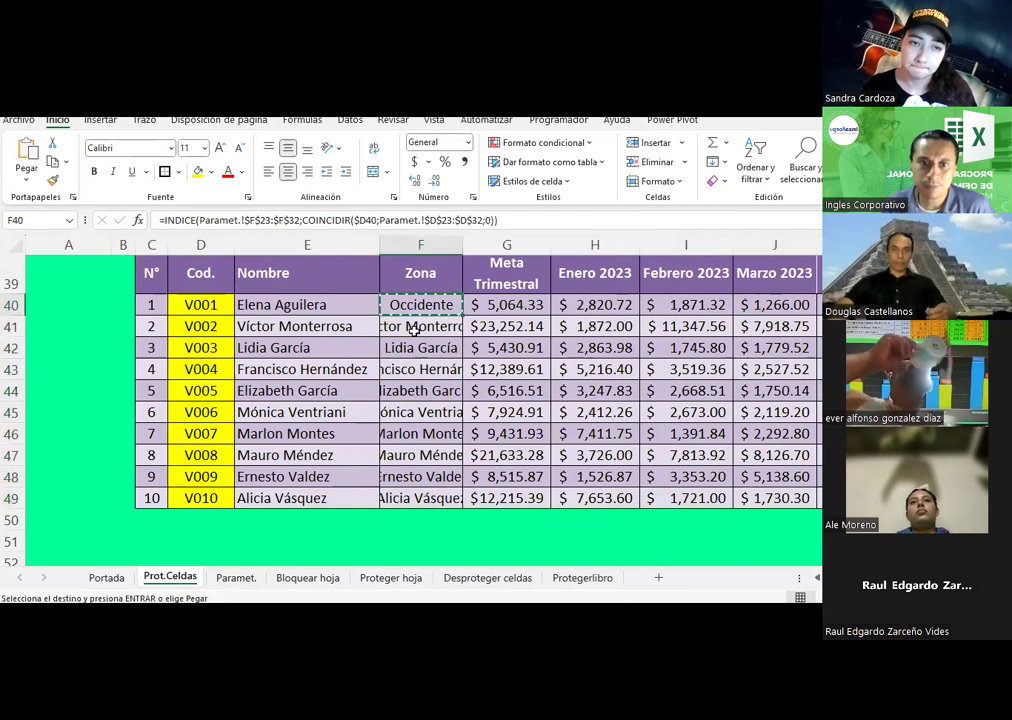
pyautogui.moveTo(409, 328); pyautogui.dragTo(409, 493)
pyautogui.rightClick(409, 493)
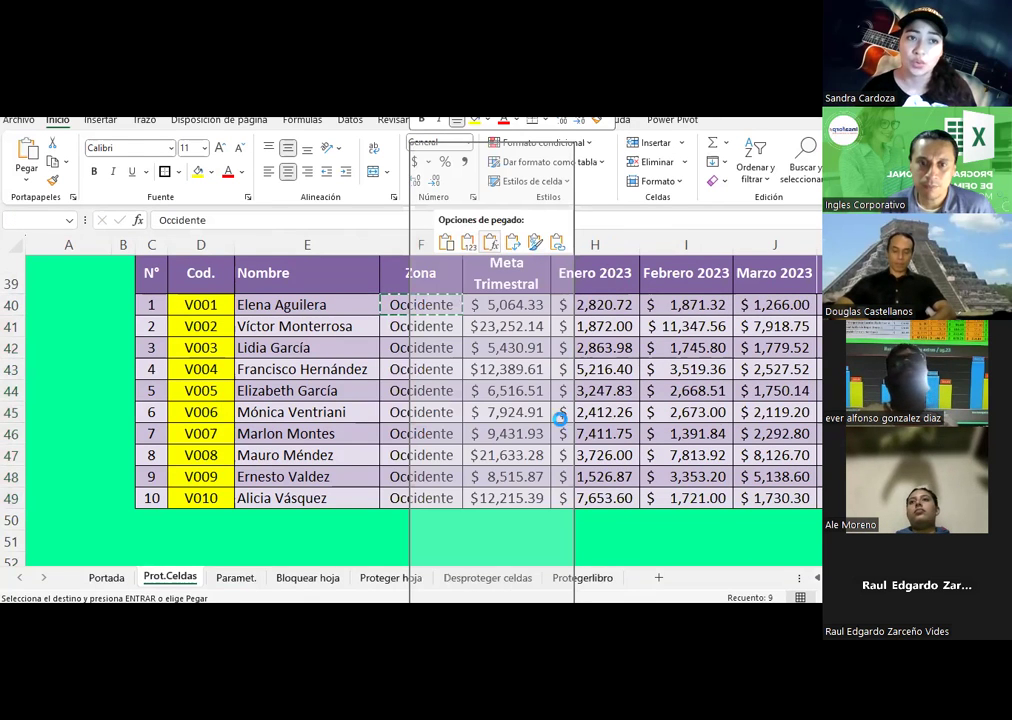
pyautogui.click(492, 243)
pyautogui.press('Return')
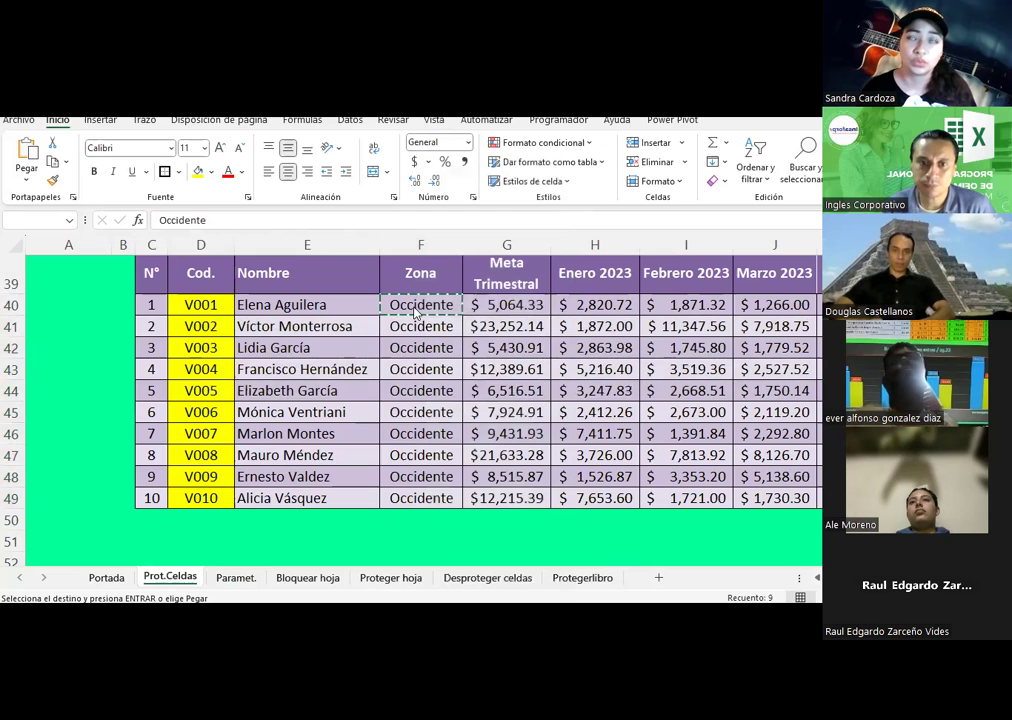
pyautogui.press('Return')
pyautogui.press('Return')
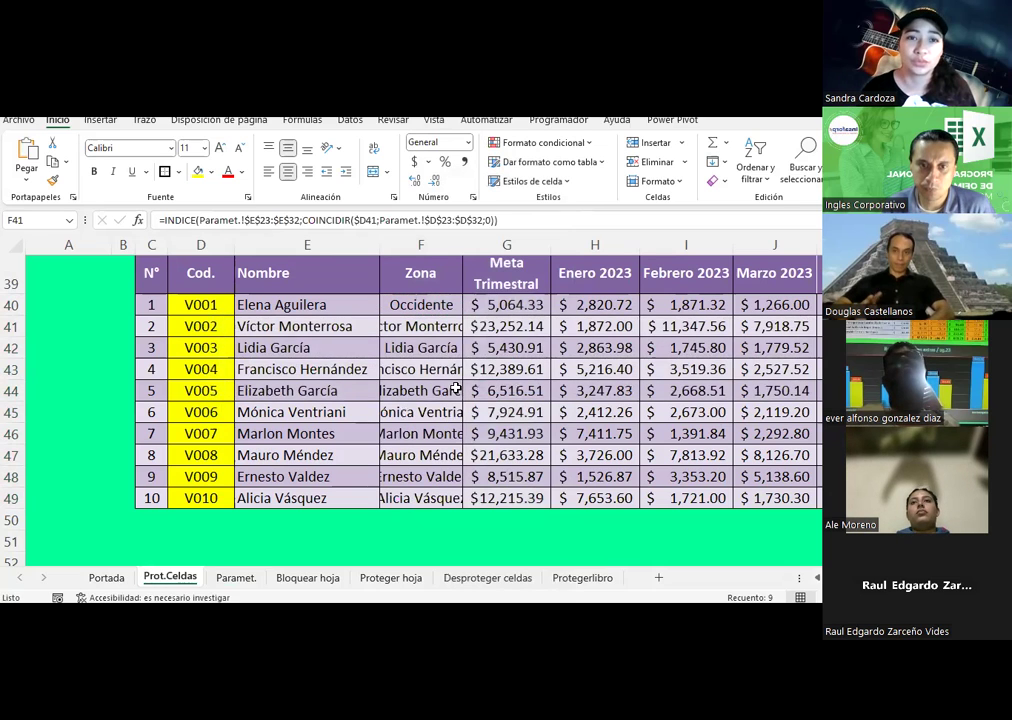
# Paste only the formula from F40 into F41:F49 so every vendor shows its zone
pyautogui.click(446, 307)
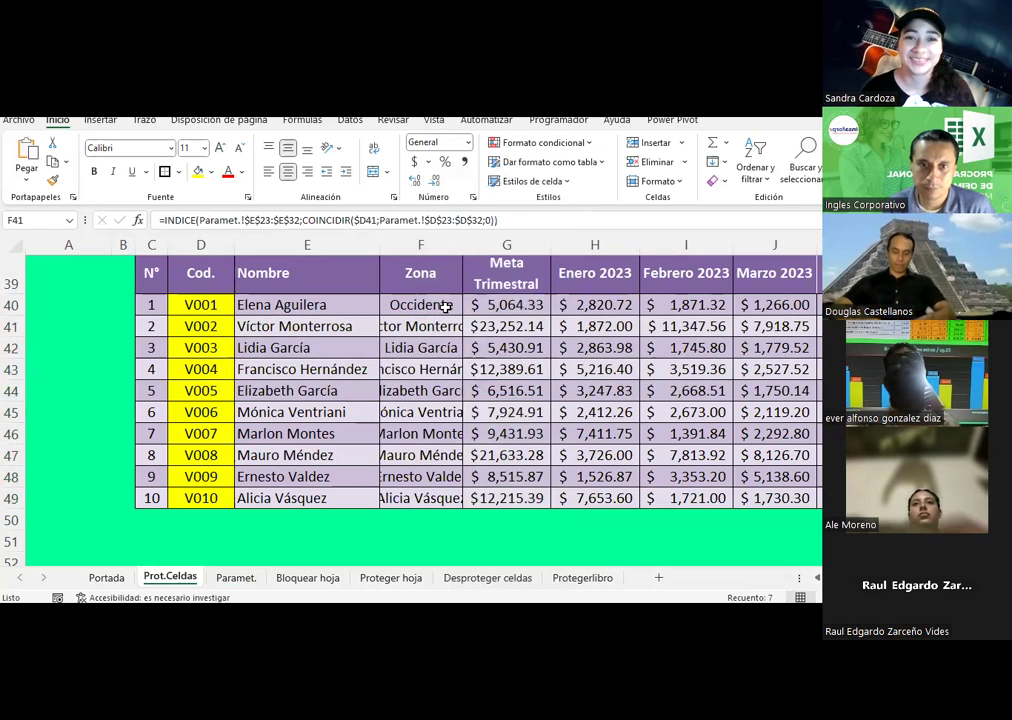
pyautogui.hotkey('ctrl', 'c')
pyautogui.moveTo(427, 326); pyautogui.dragTo(429, 493)
pyautogui.rightClick(432, 495)
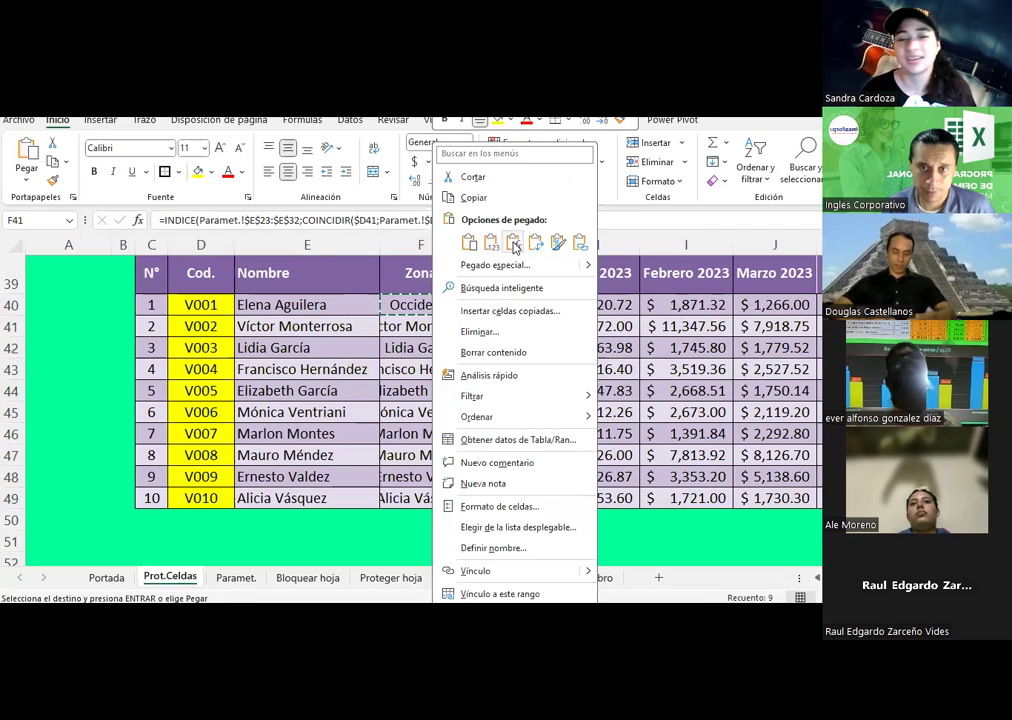
pyautogui.click(512, 238)
pyautogui.press('Escape')
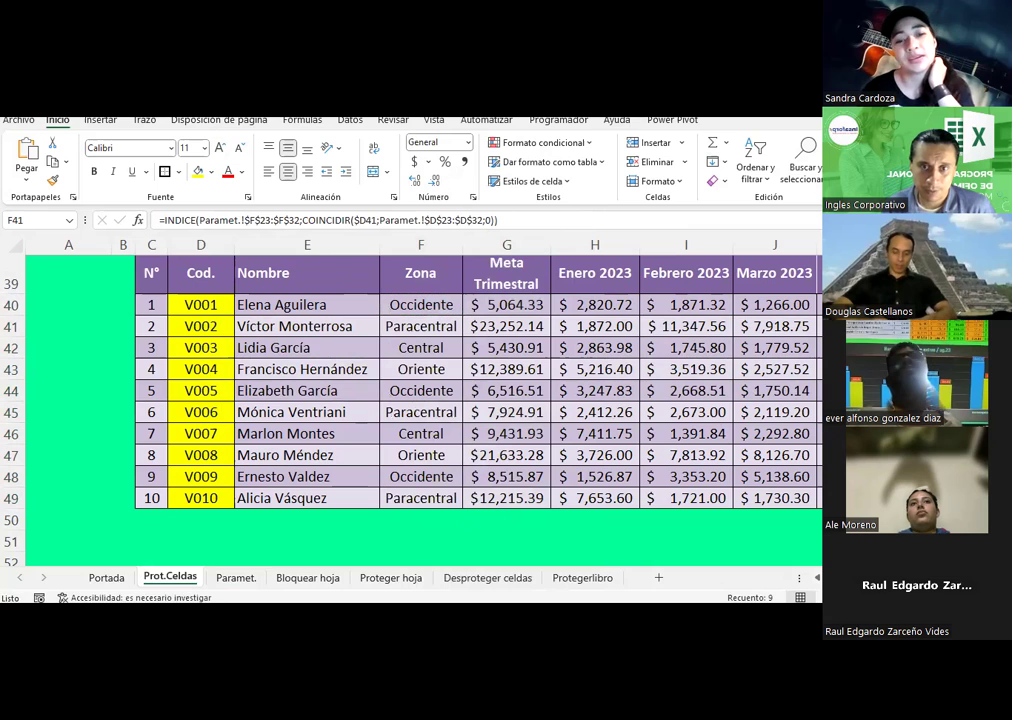
pyautogui.hscroll(2, 665, 415)
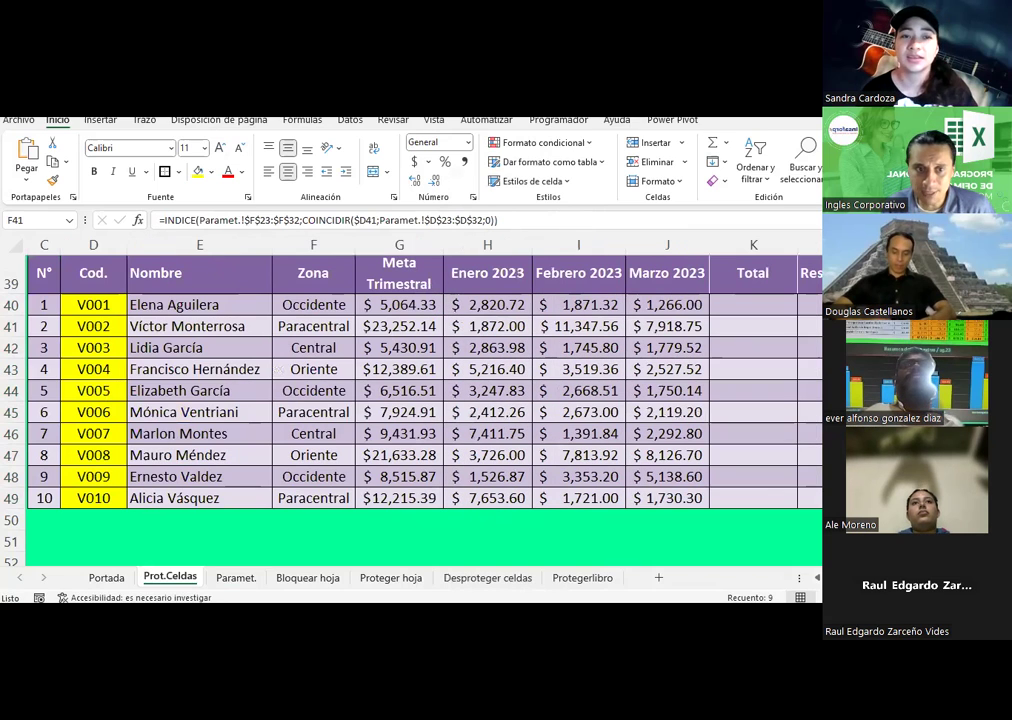
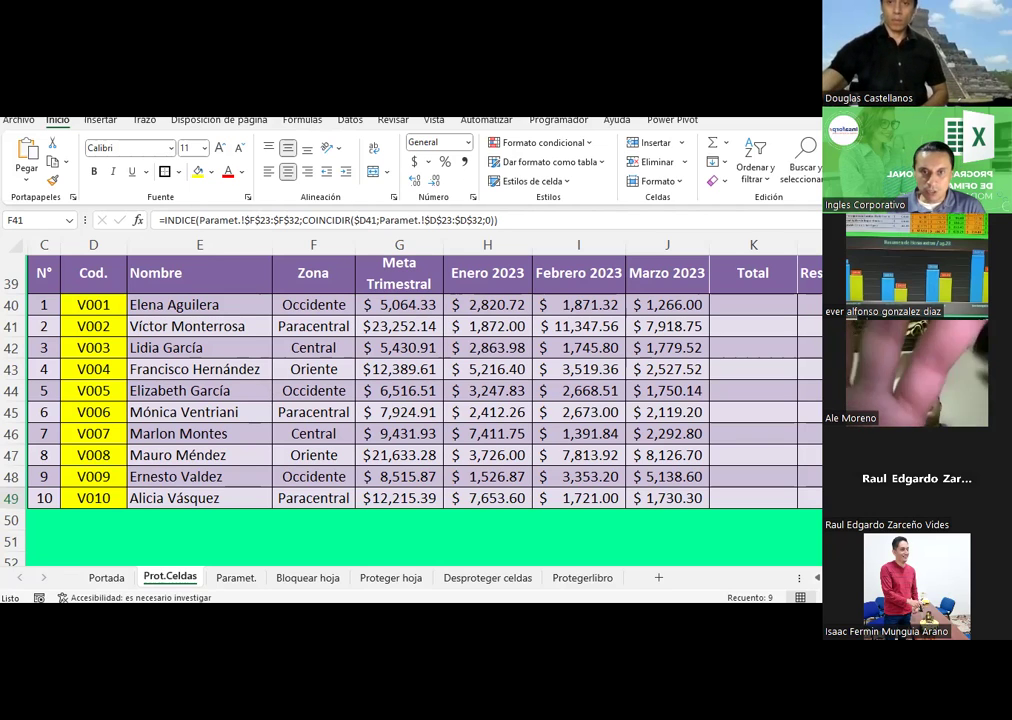
# Review the lookup formulas in G43, E40 (INDICE array arguments) and I42 without changing them
pyautogui.click(394, 363)
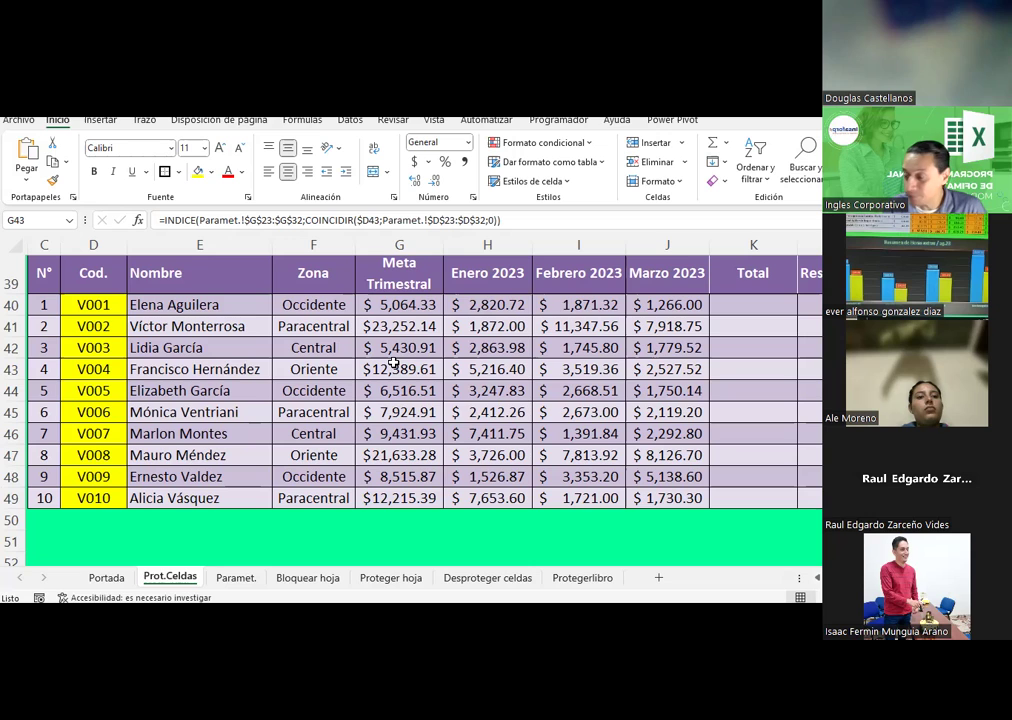
pyautogui.scroll(2, 406, 338)
pyautogui.scroll(-1, 300, 360)
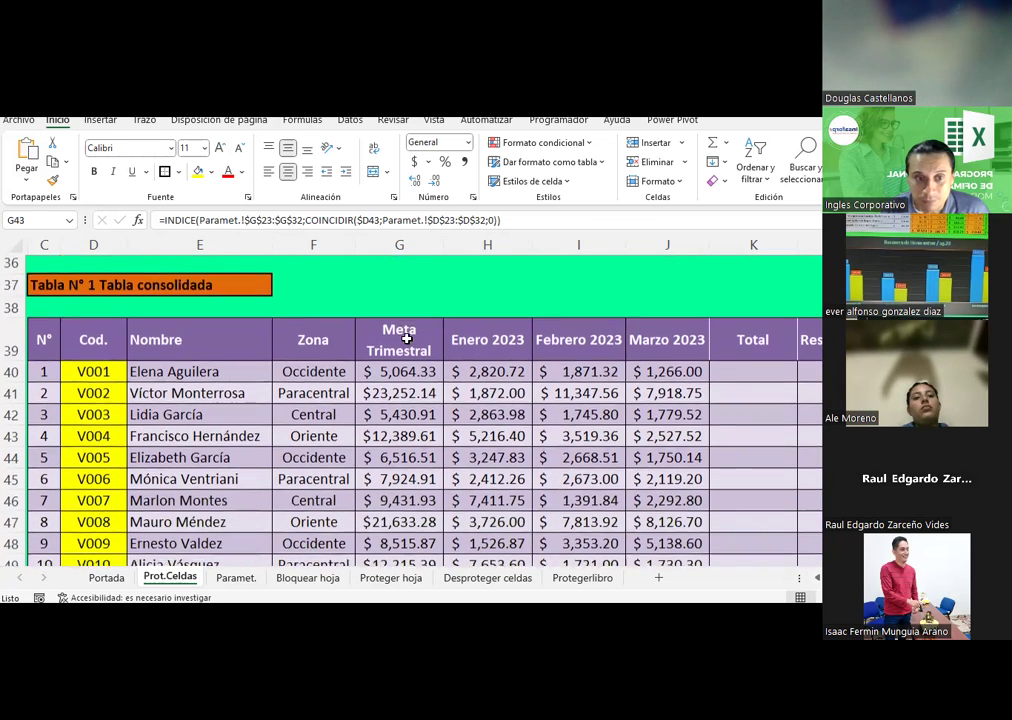
pyautogui.click(207, 371)
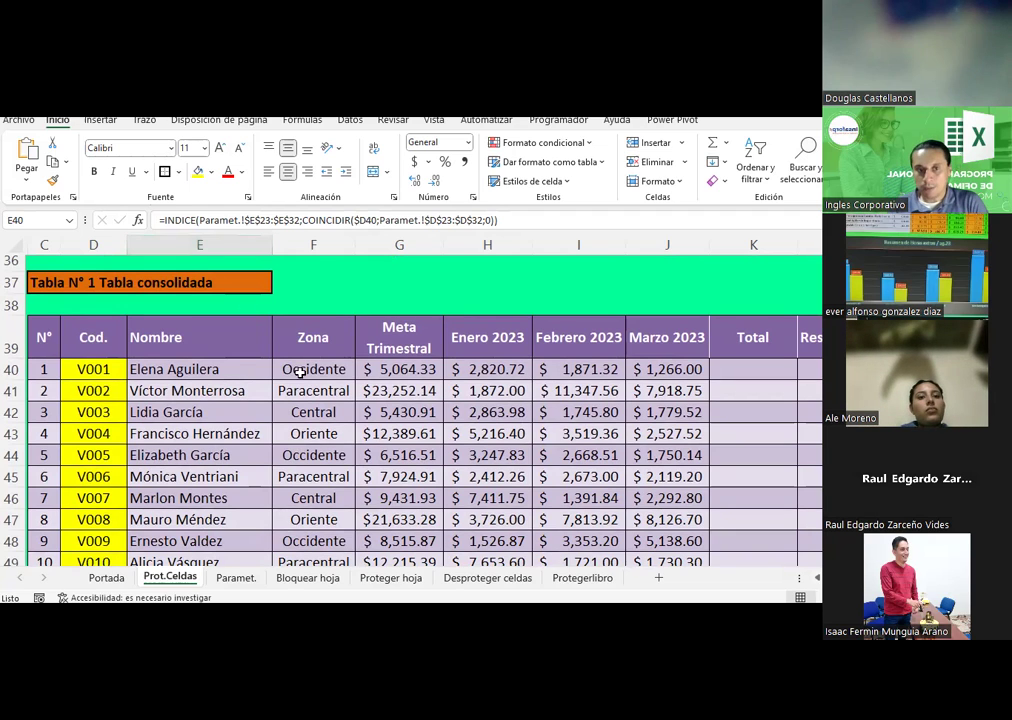
pyautogui.click(138, 220)
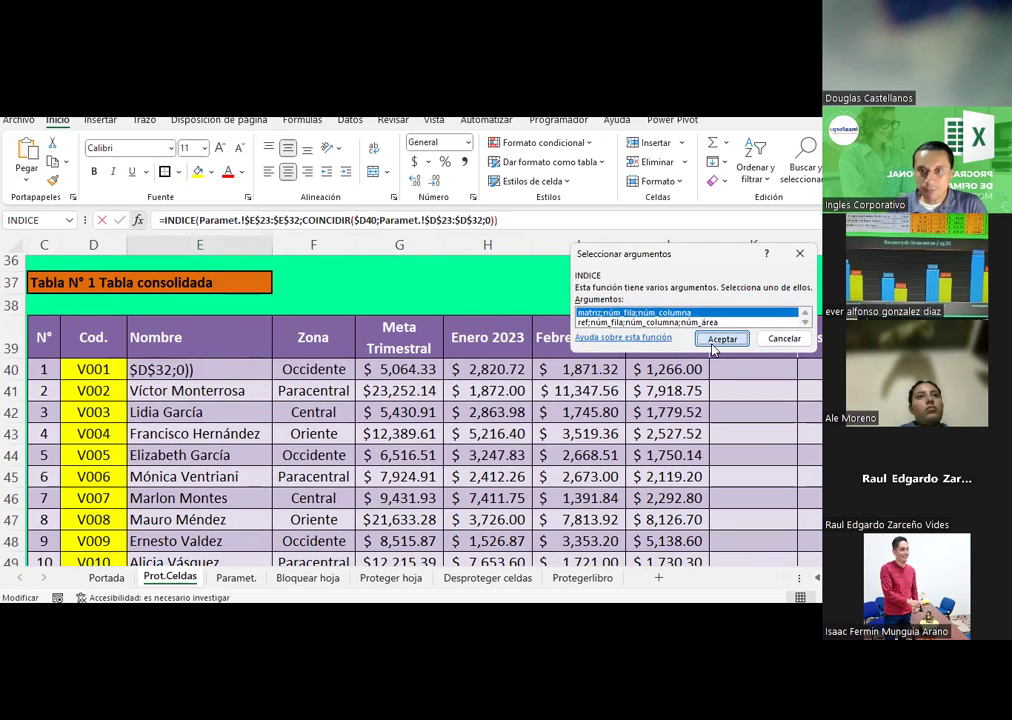
pyautogui.click(719, 338)
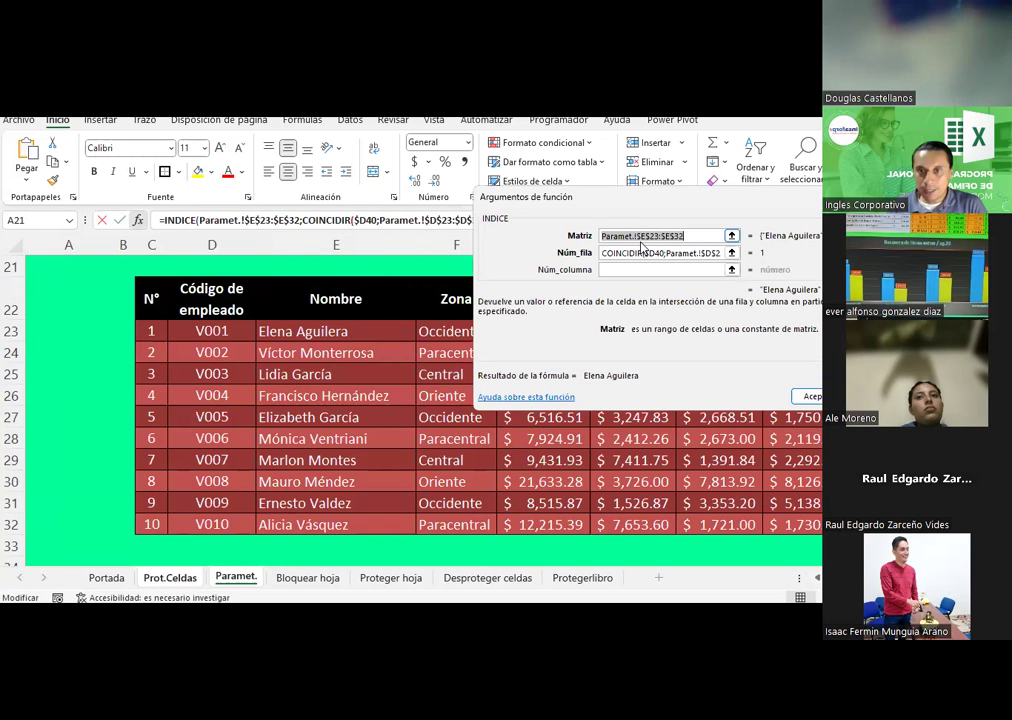
pyautogui.click(643, 237)
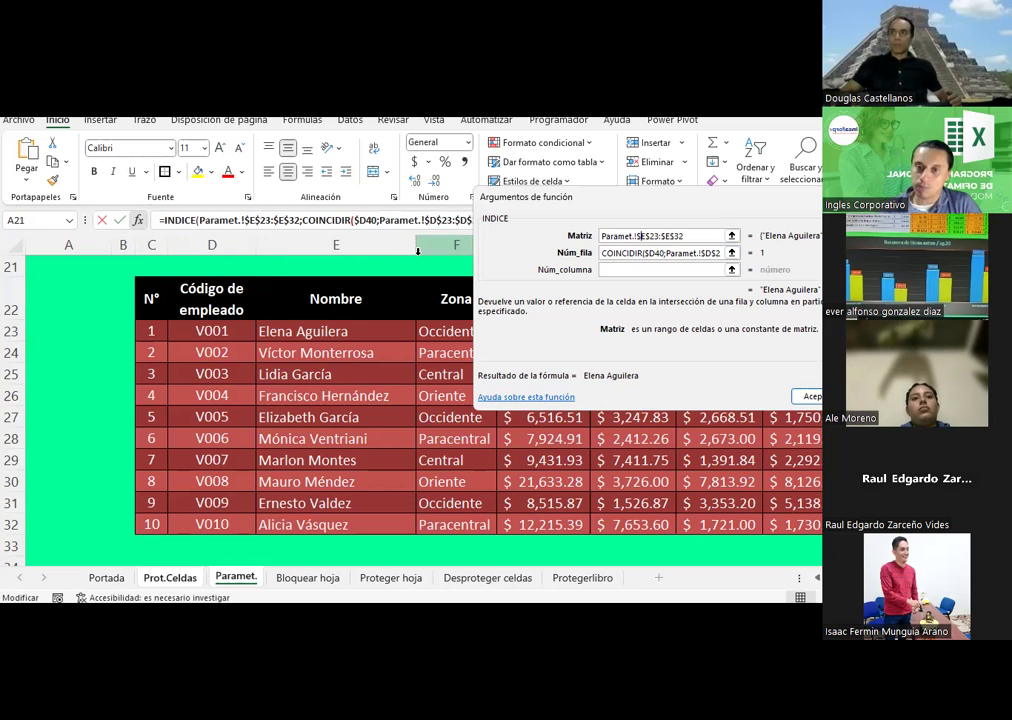
pyautogui.press('Return')
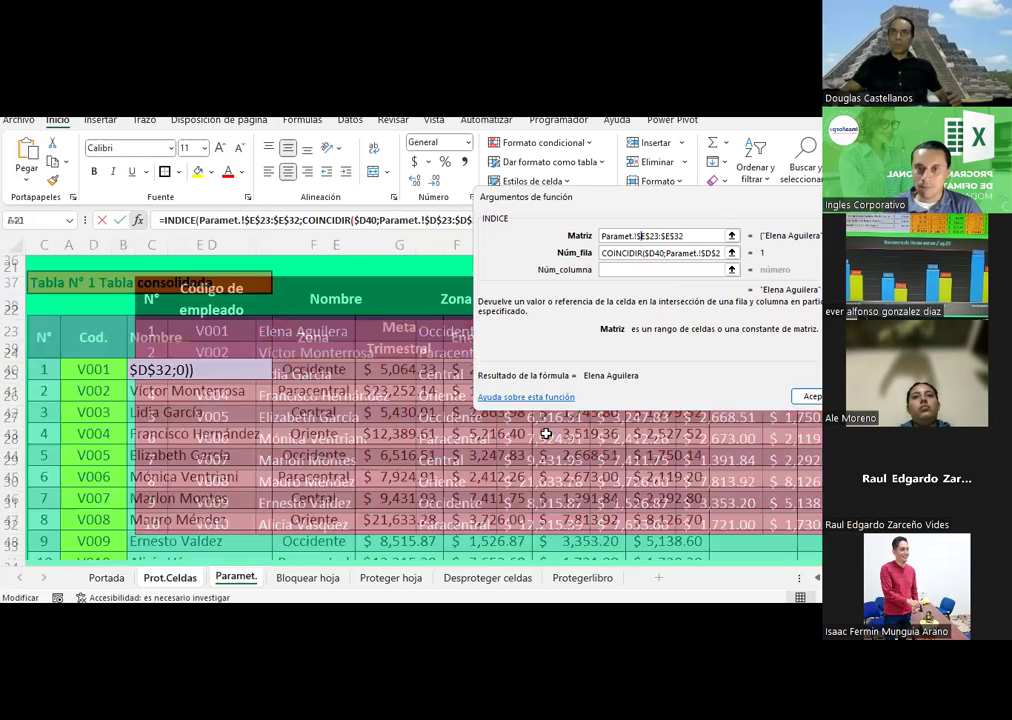
pyautogui.click(547, 415)
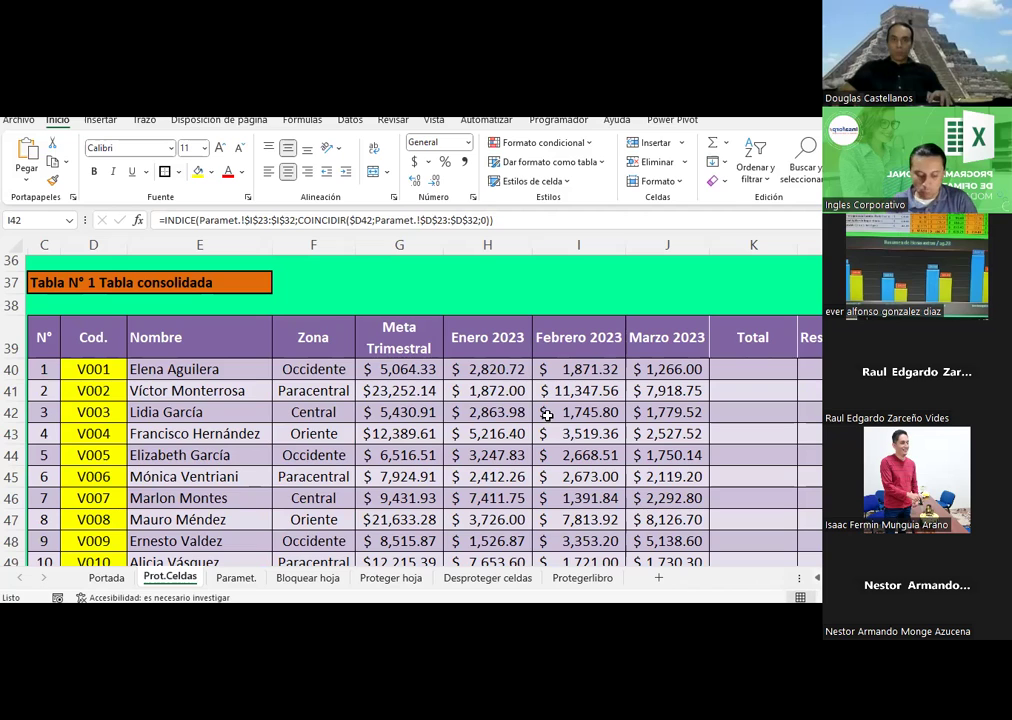
pyautogui.hotkey('alt', 'Tab')
pyautogui.hotkey('alt', 'Tab')
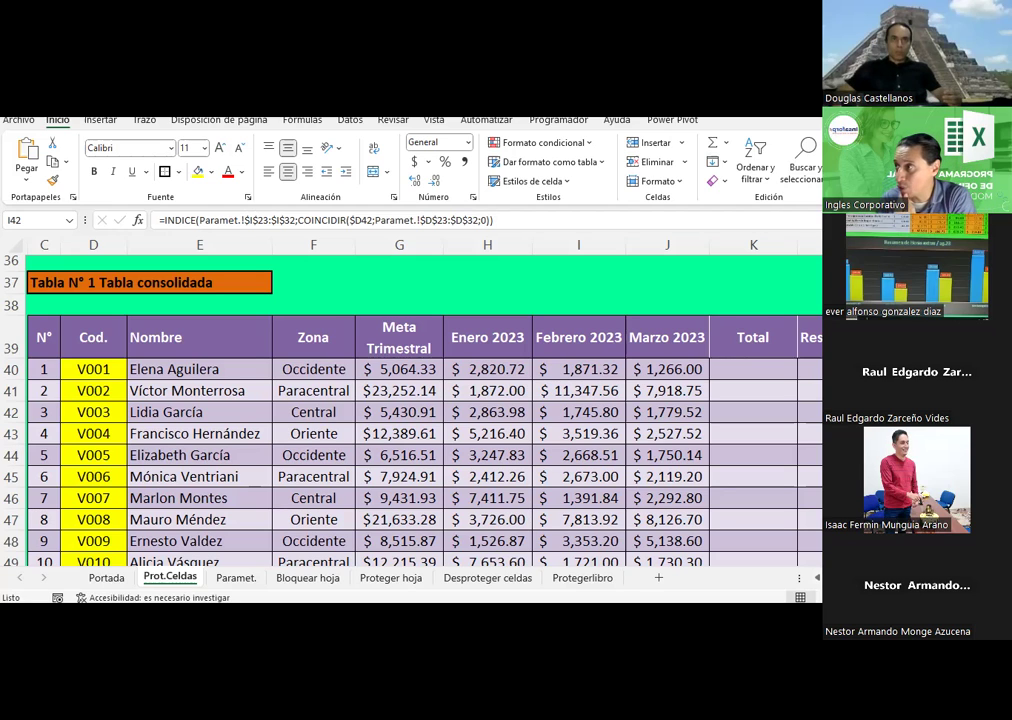
# AutoSum the January–March 2023 amounts H40:J40 into K40, giving $5,958.04
pyautogui.click(718, 386)
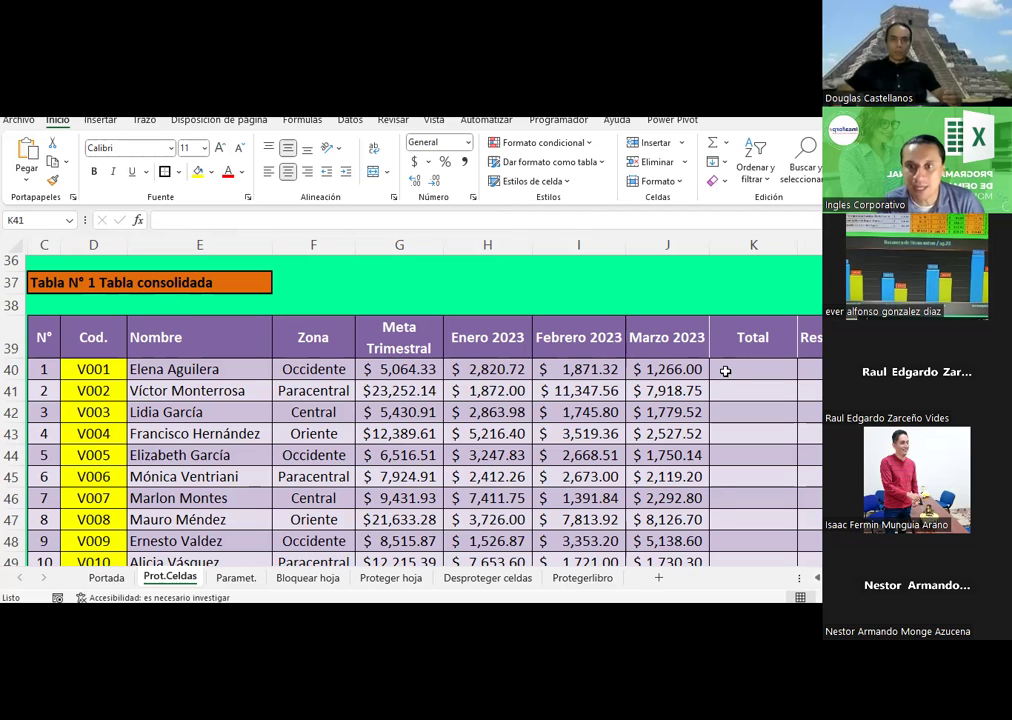
pyautogui.click(712, 142)
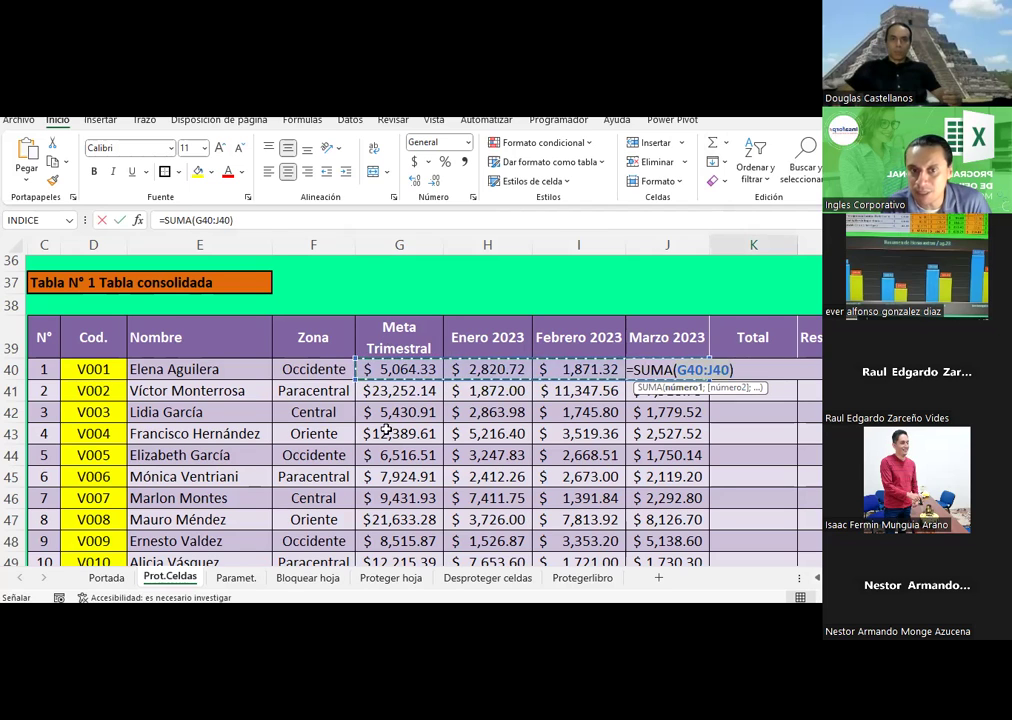
pyautogui.moveTo(494, 378); pyautogui.dragTo(659, 378)
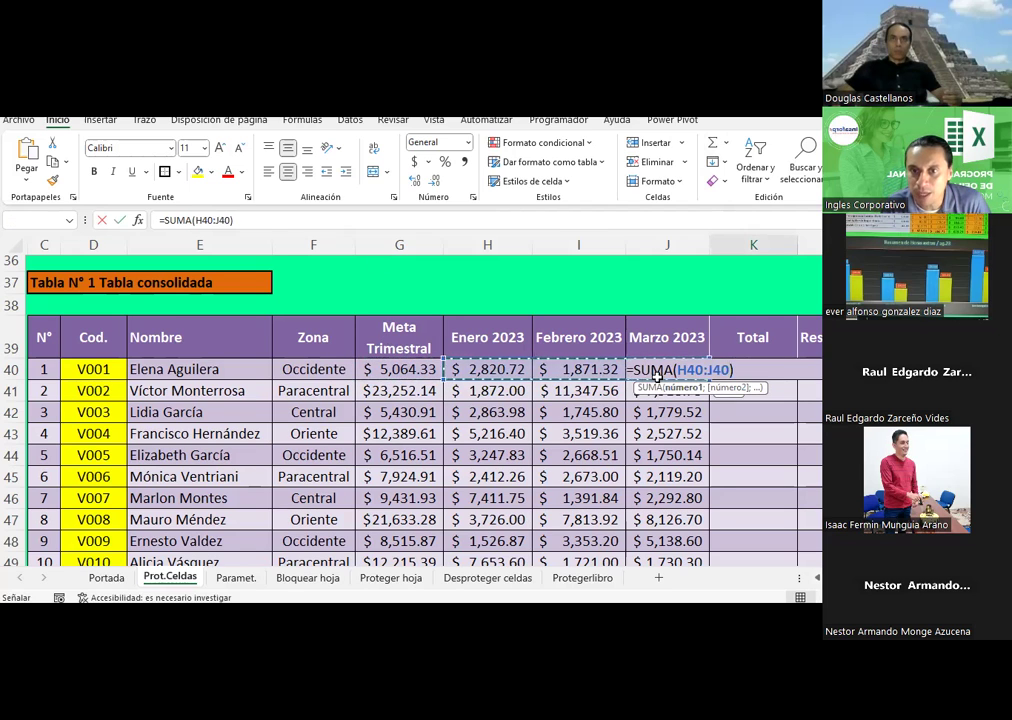
pyautogui.press('Return')
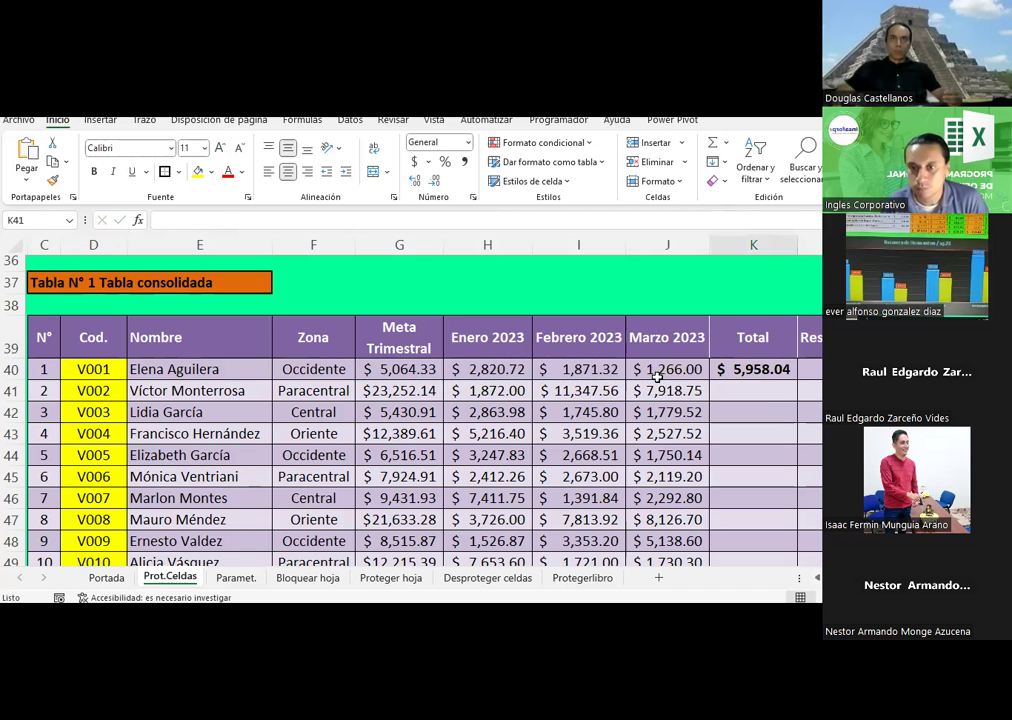
# Check the formula behind the H40 monthly amount, leaving it unchanged
pyautogui.click(490, 369)
pyautogui.moveTo(517, 369); pyautogui.dragTo(622, 368)
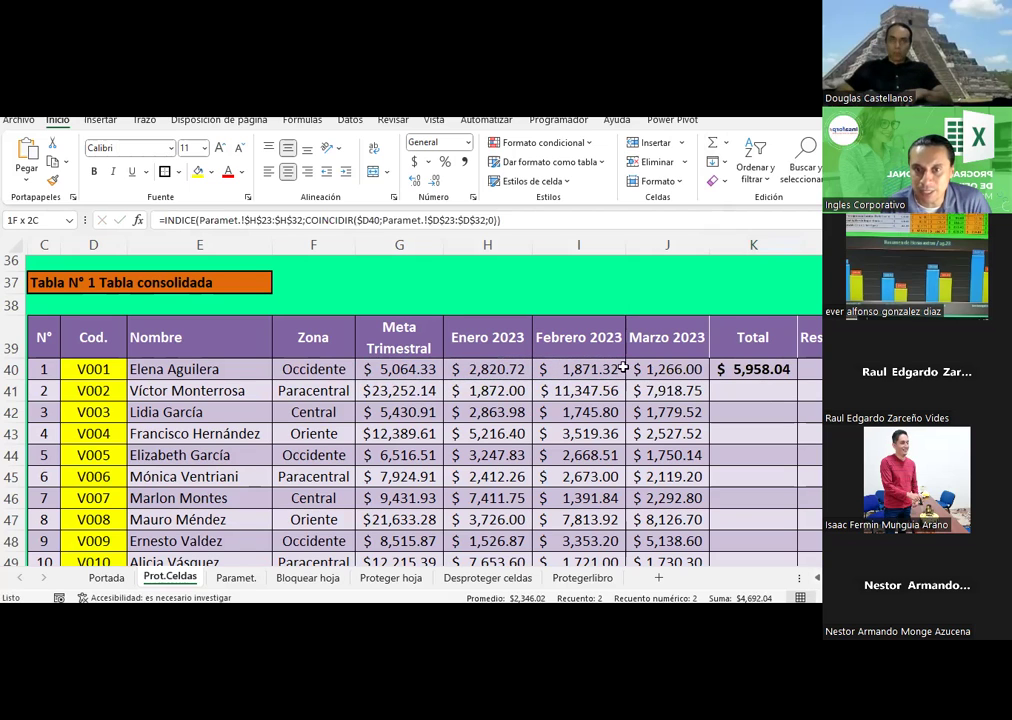
pyautogui.doubleClick(522, 369)
pyautogui.press('Escape')
pyautogui.doubleClick(524, 369)
pyautogui.press('Escape')
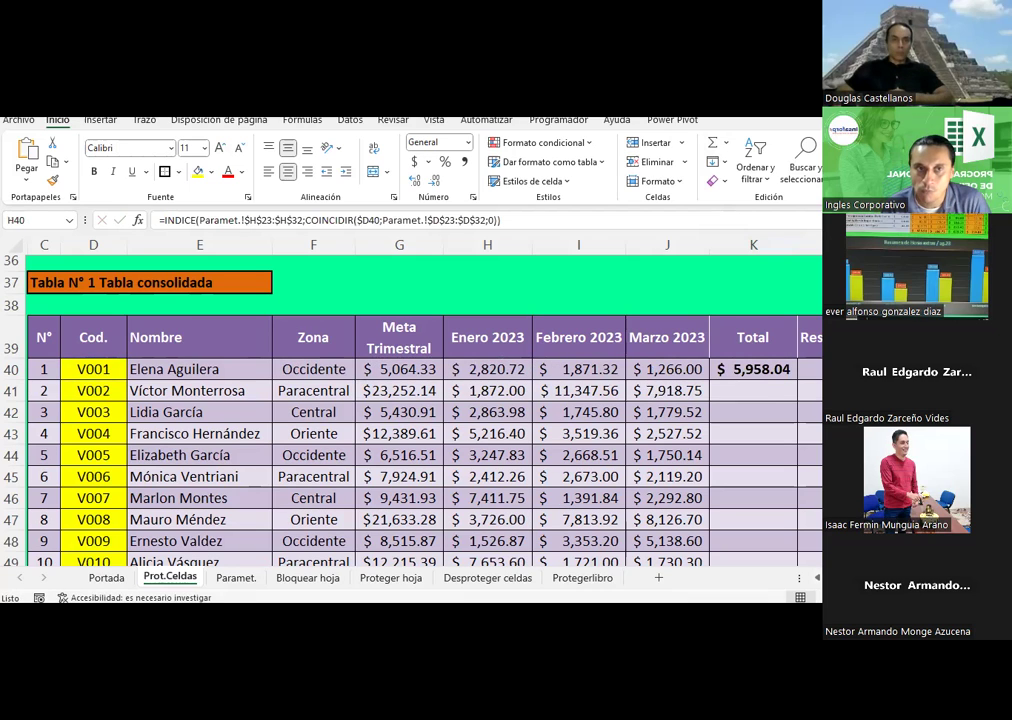
# Copy the K40 total formula and paste it into K41:K49
pyautogui.click(756, 369)
pyautogui.hotkey('ctrl', 'c')
pyautogui.moveTo(753, 391); pyautogui.dragTo(761, 533)
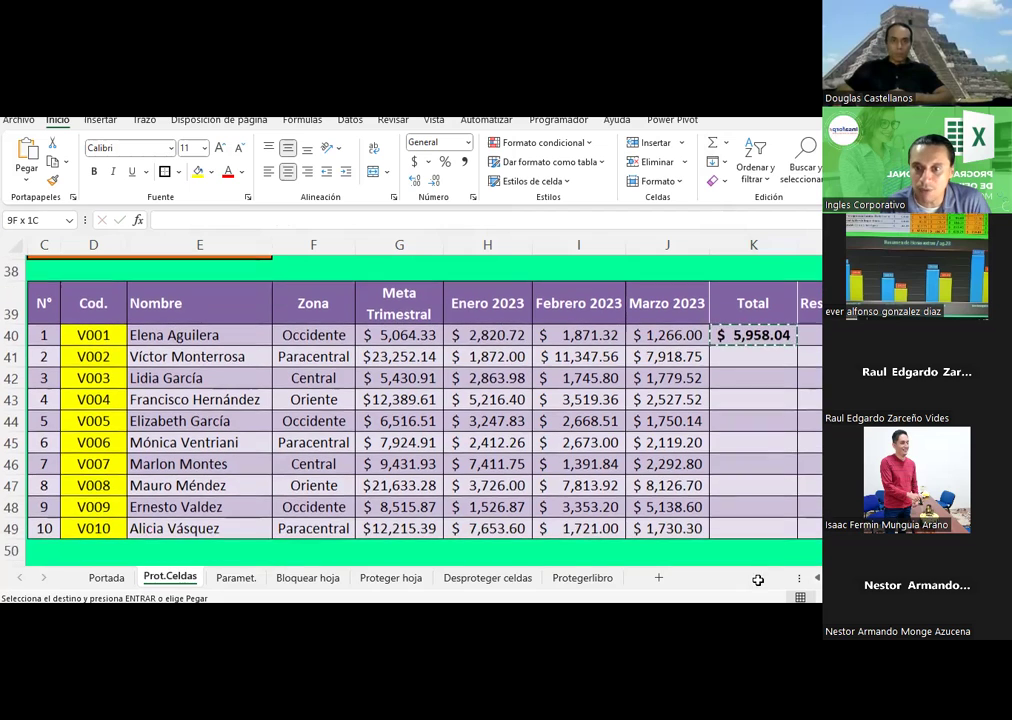
pyautogui.rightClick(761, 533)
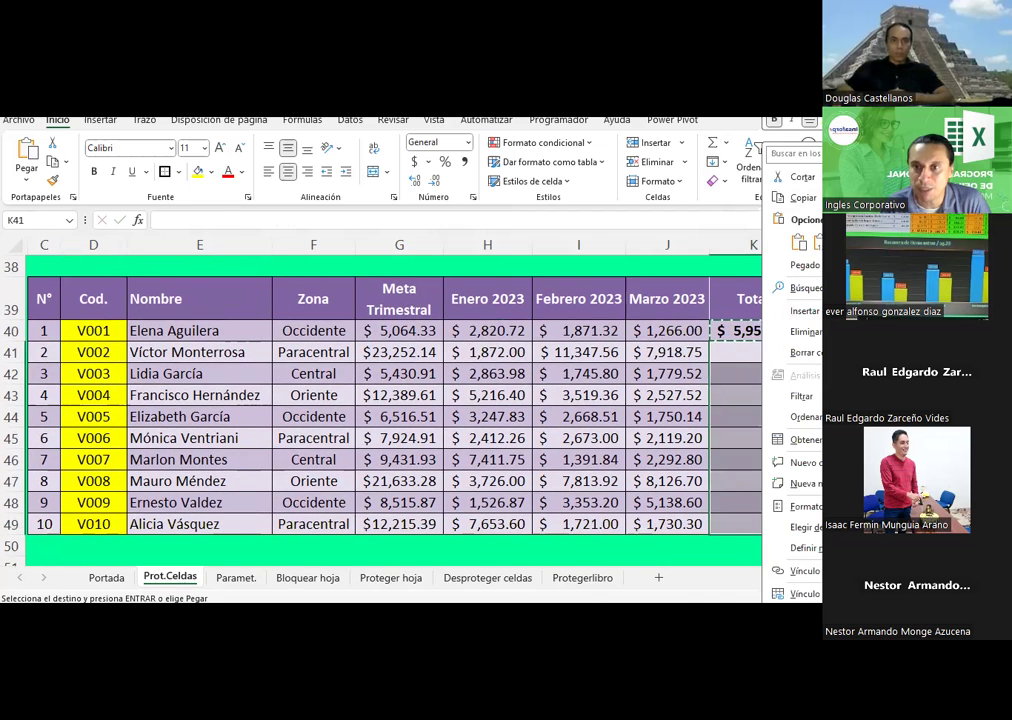
pyautogui.click(799, 242)
# Fill the SUMA total into K41:K49 and verify the first seller's K40 total
pyautogui.press('Return')
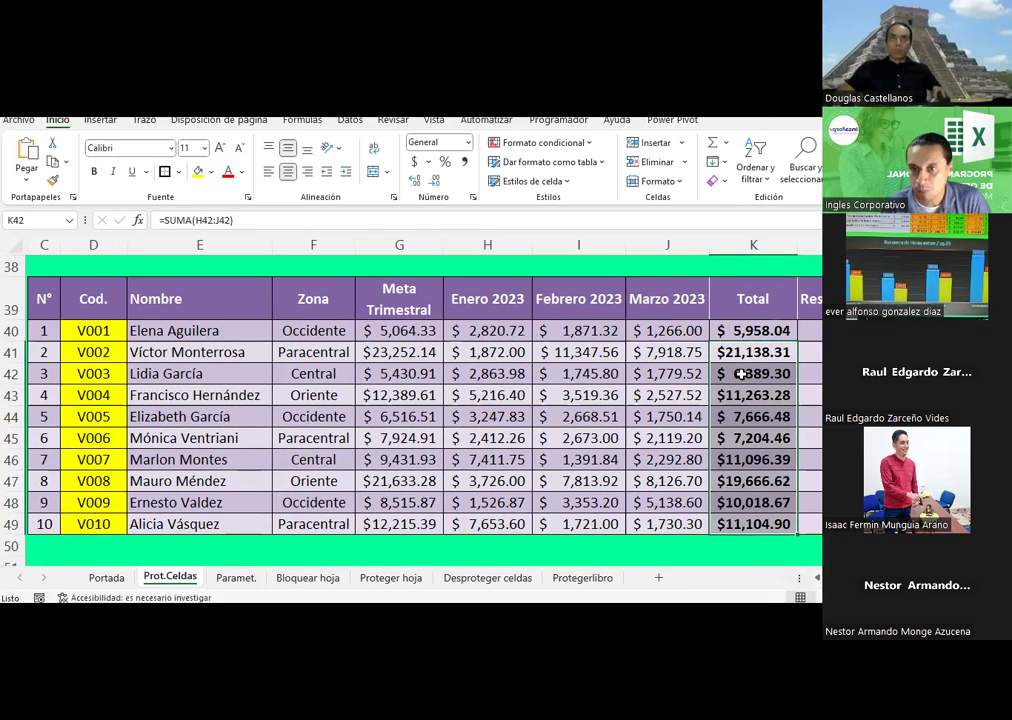
pyautogui.click(759, 326)
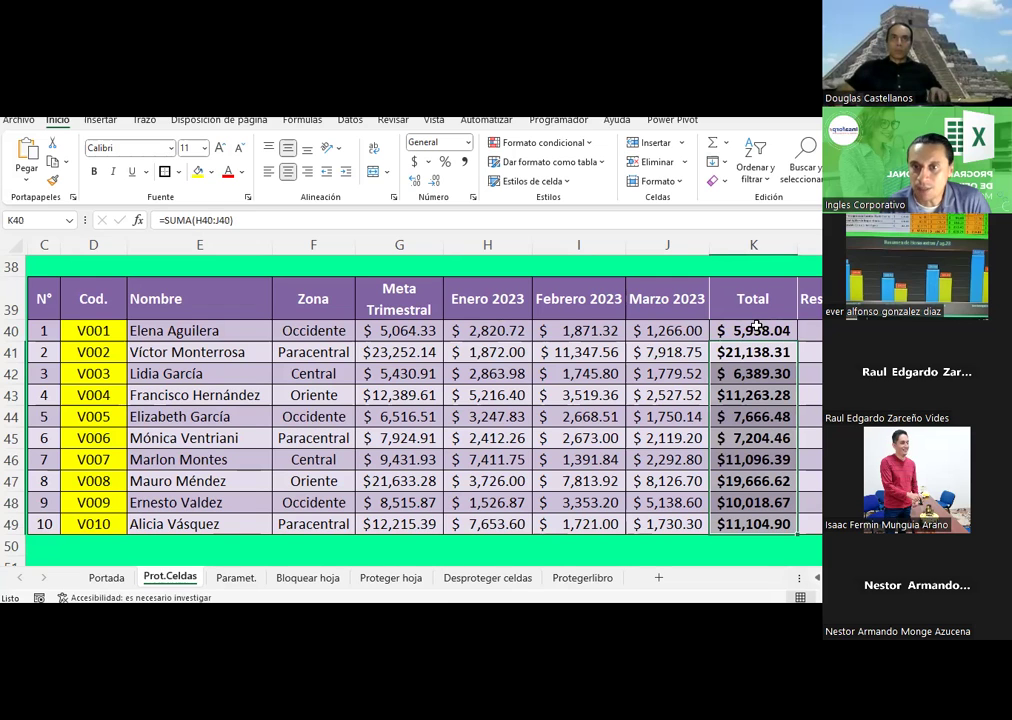
pyautogui.scroll(-1, 420, 410)
pyautogui.scroll(3, 420, 410)
pyautogui.scroll(-3, 420, 410)
pyautogui.press('Right')
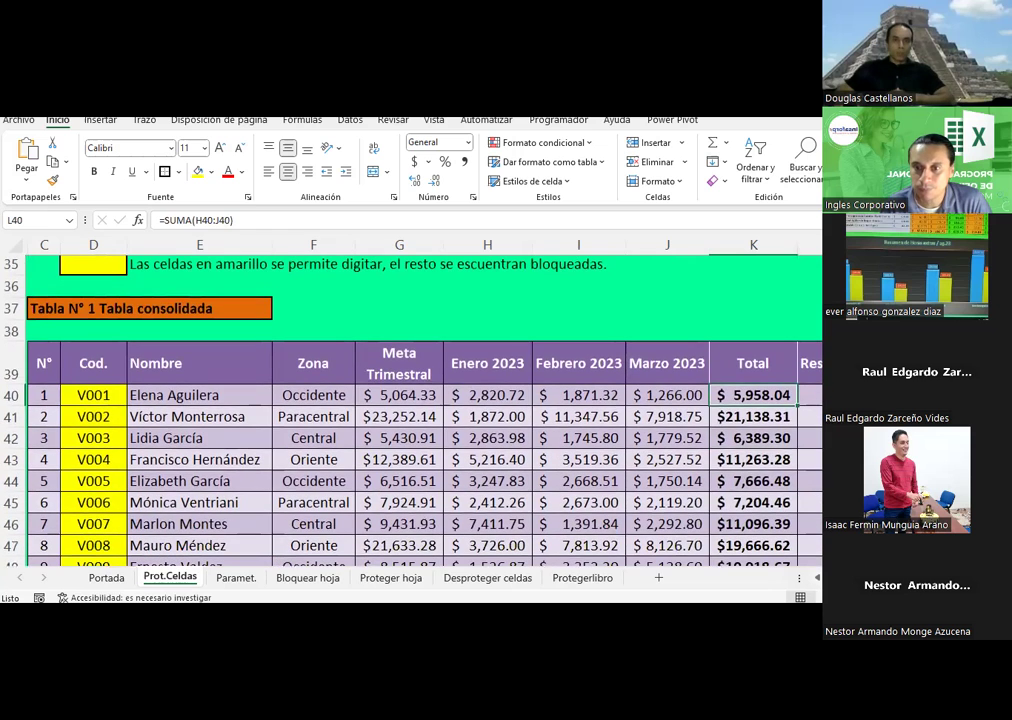
pyautogui.hscroll(-2, 420, 410)
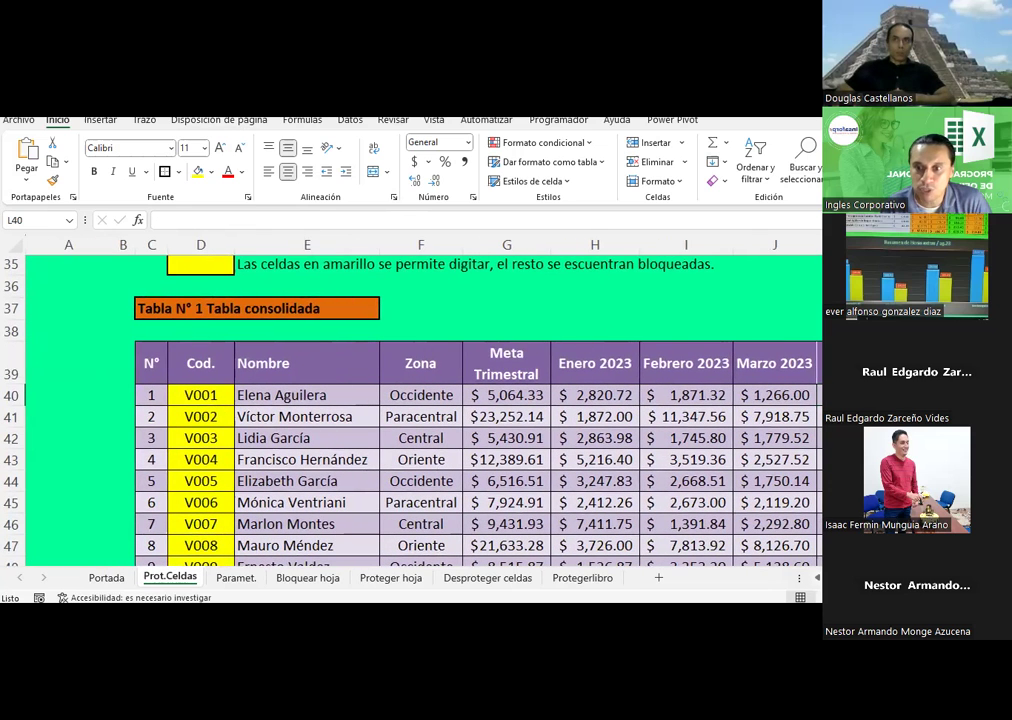
pyautogui.hscroll(2, 643, 442)
pyautogui.scroll(3, 593, 407)
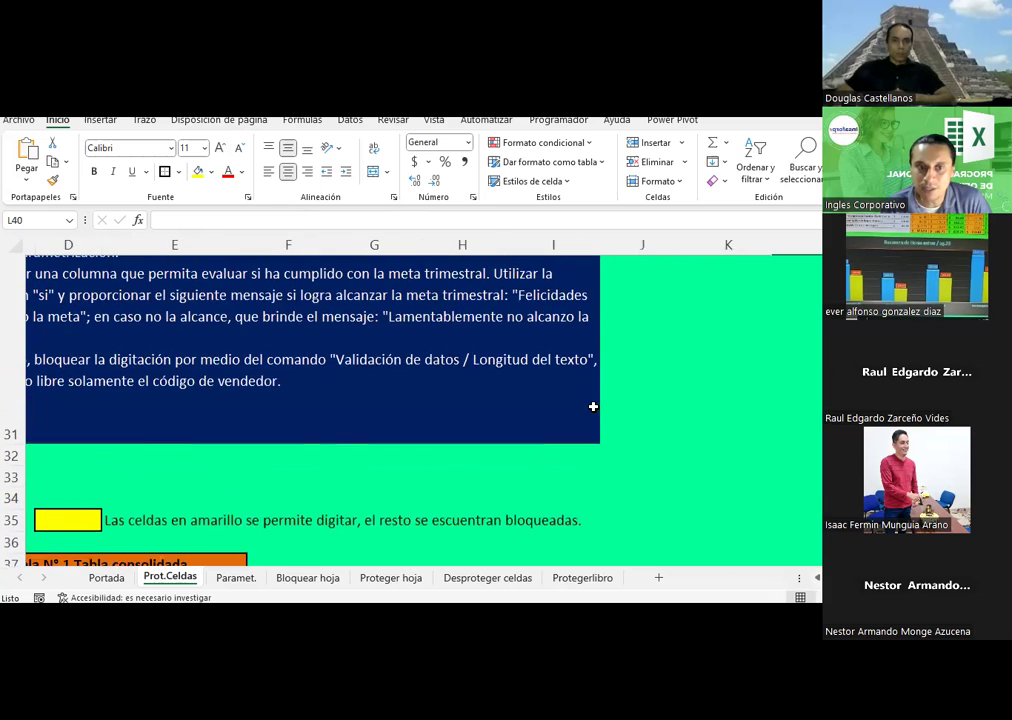
pyautogui.scroll(-3, 410, 385)
pyautogui.scroll(2, 423, 391)
pyautogui.scroll(-2, 424, 393)
pyautogui.scroll(-2, 408, 454)
# Open the '14-Sesión13-Seguridad en los libros.Part1. - HT - copia' workbook from the session folder
pyautogui.moveTo(389, 332)
pyautogui.mouseDown()
pyautogui.moveTo(370, 438)
pyautogui.moveTo(372, 522)
pyautogui.mouseUp()
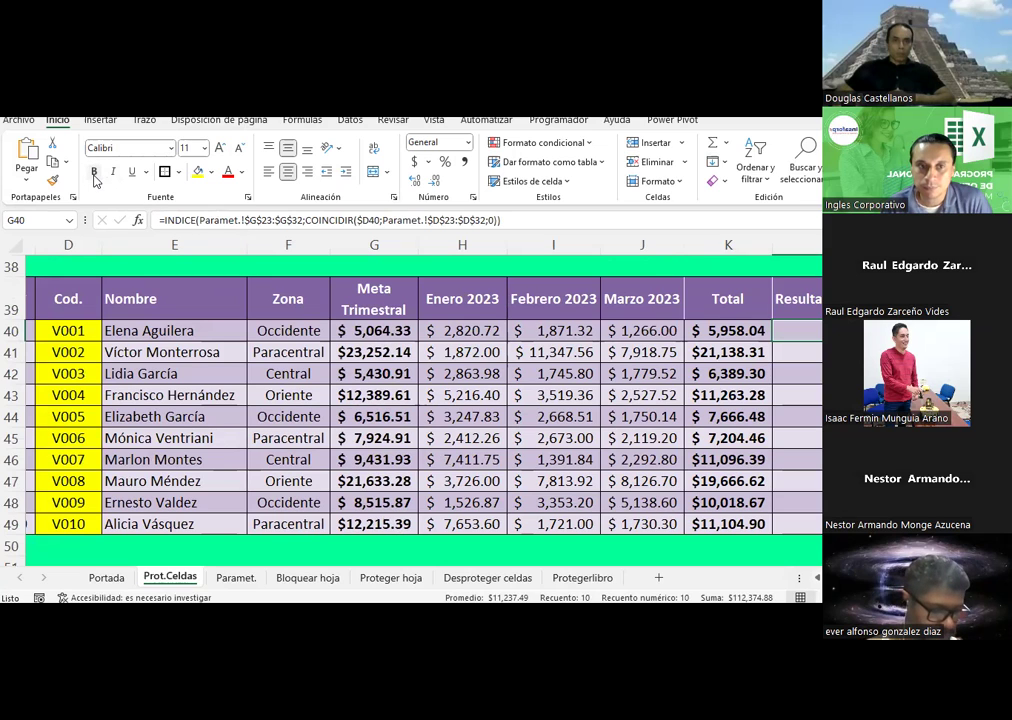
pyautogui.click(411, 350)
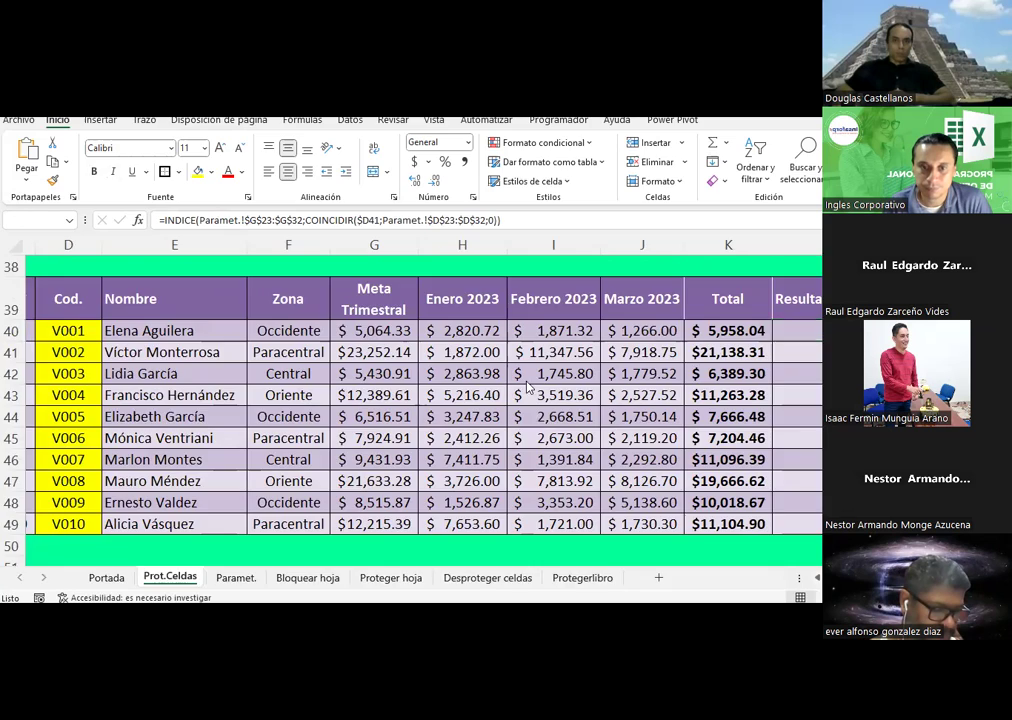
pyautogui.hotkey('alt', 'Tab')
pyautogui.doubleClick(360, 235)
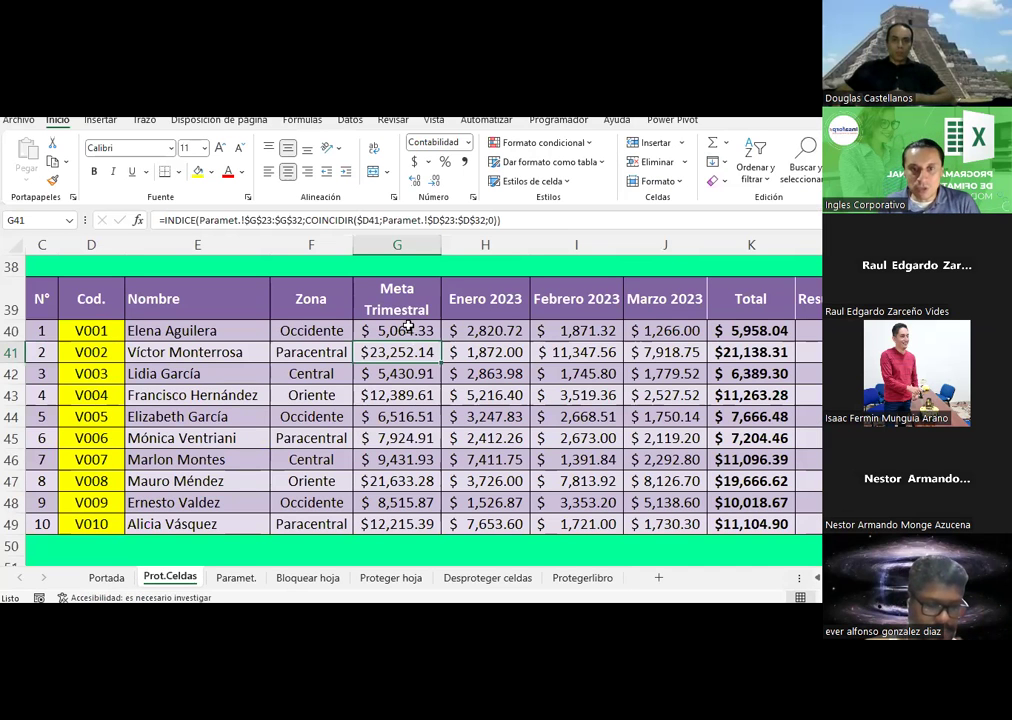
# Make the Meta Trimestral values in G40:G49 bold
pyautogui.moveTo(398, 330); pyautogui.dragTo(398, 524)
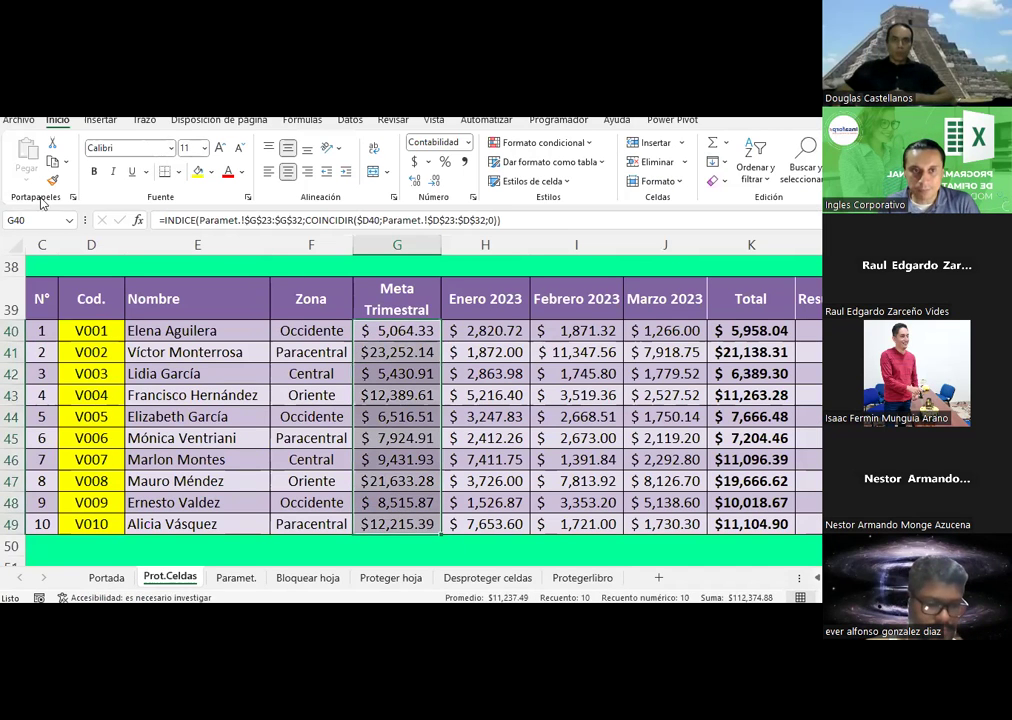
pyautogui.click(94, 172)
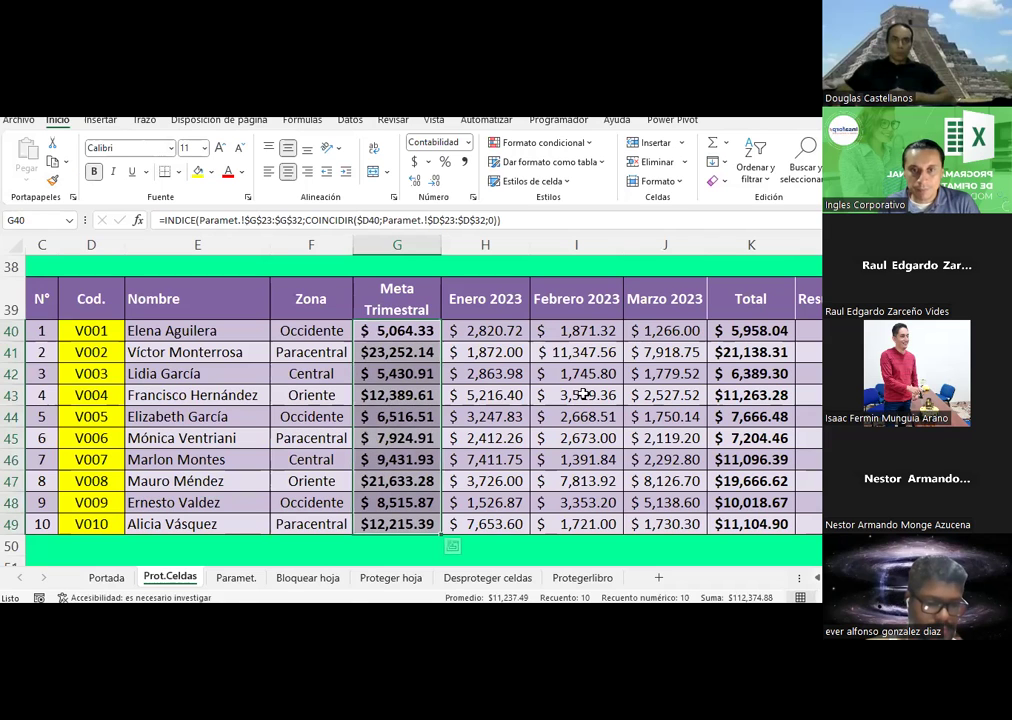
pyautogui.click(808, 331)
pyautogui.scroll(3, 663, 385)
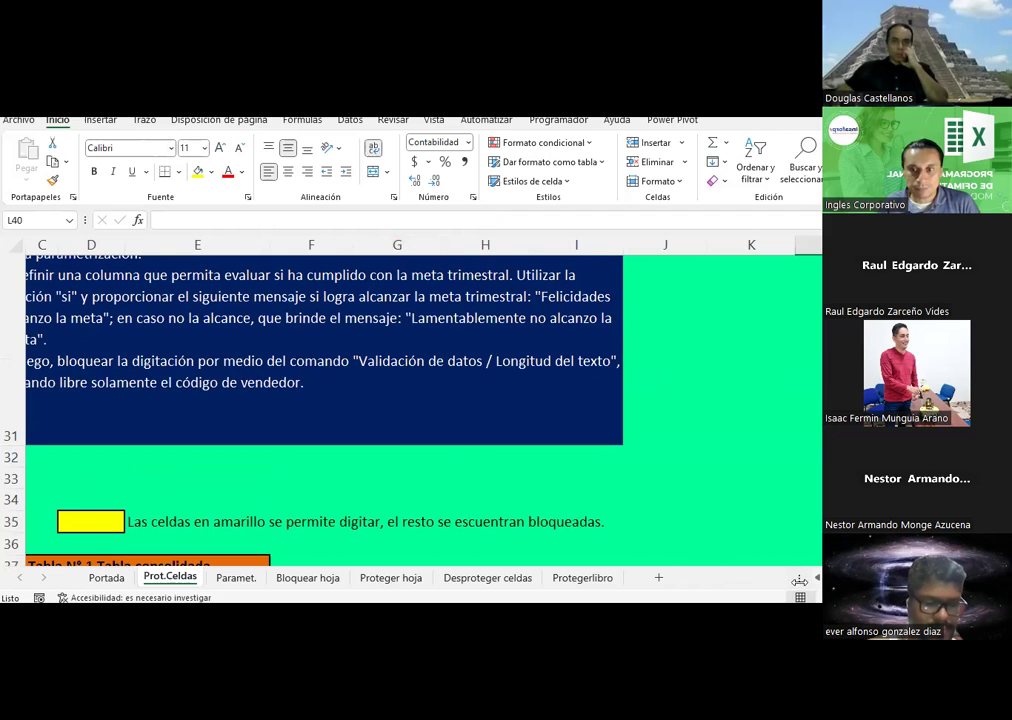
pyautogui.hscroll(-2, 420, 400)
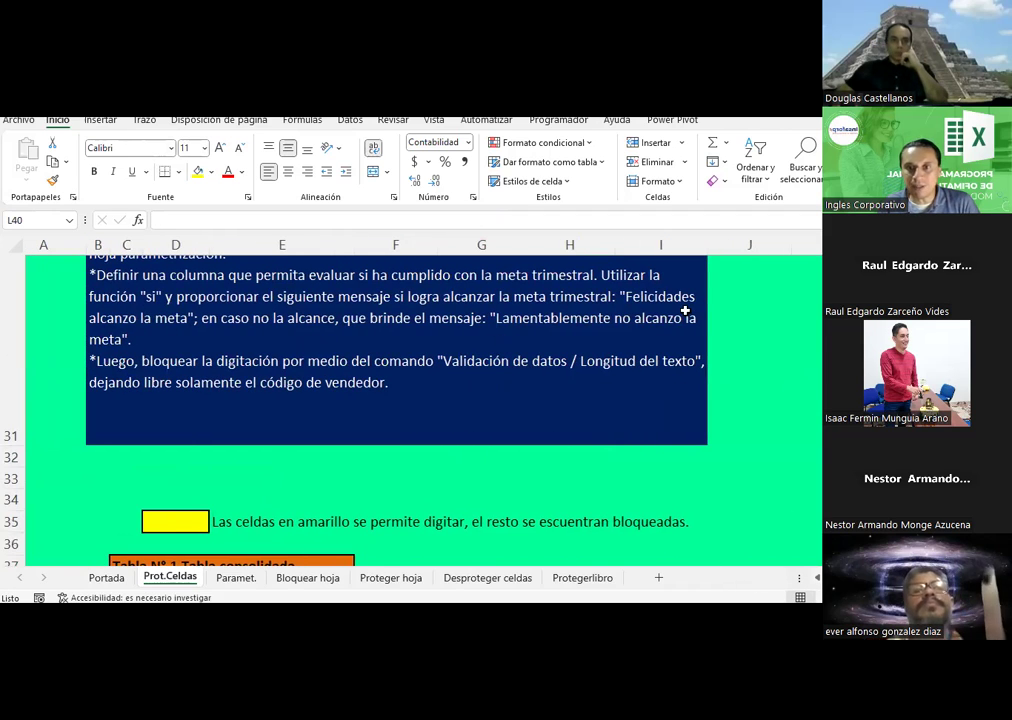
pyautogui.scroll(-4, 633, 405)
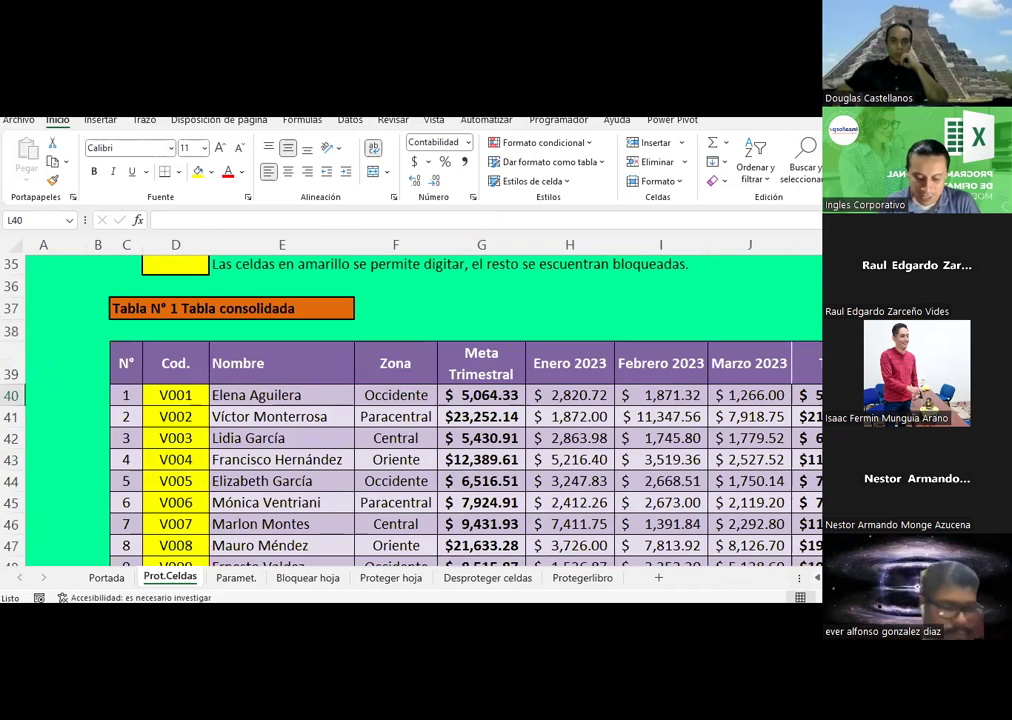
# Enter =SI(K40>=G40;"Felicidades alcanzo la meta";"Lamentablemente no alcanzo la meta") in L40
pyautogui.write('=')
pyautogui.press('Left')
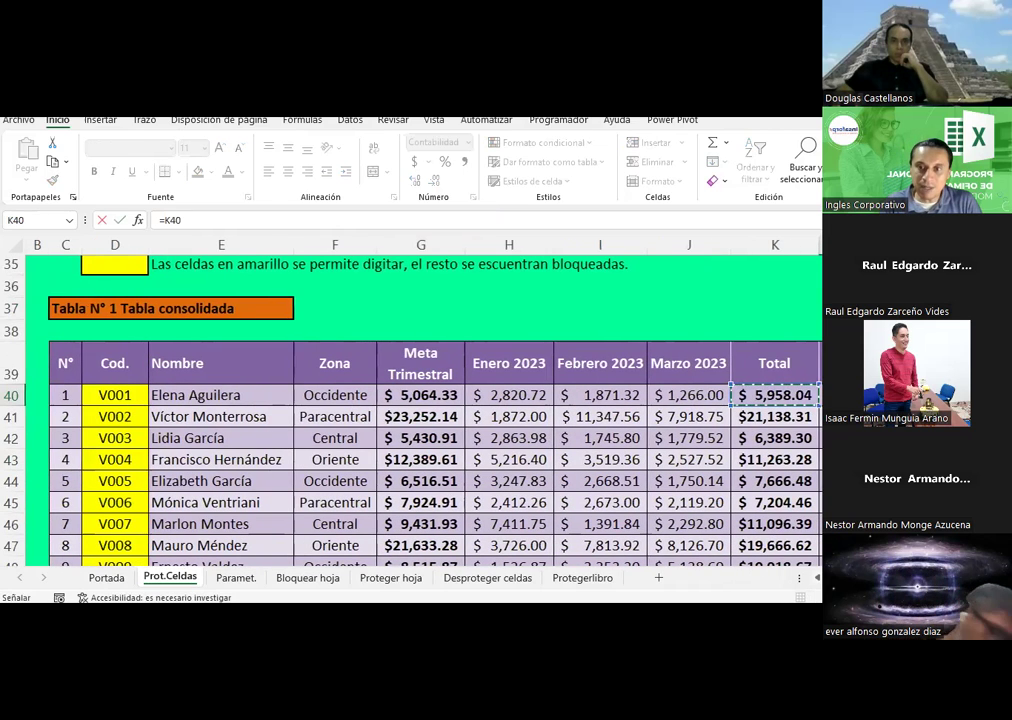
pyautogui.press('BackSpace')
pyautogui.press('BackSpace')
pyautogui.press('BackSpace')
pyautogui.write('si')
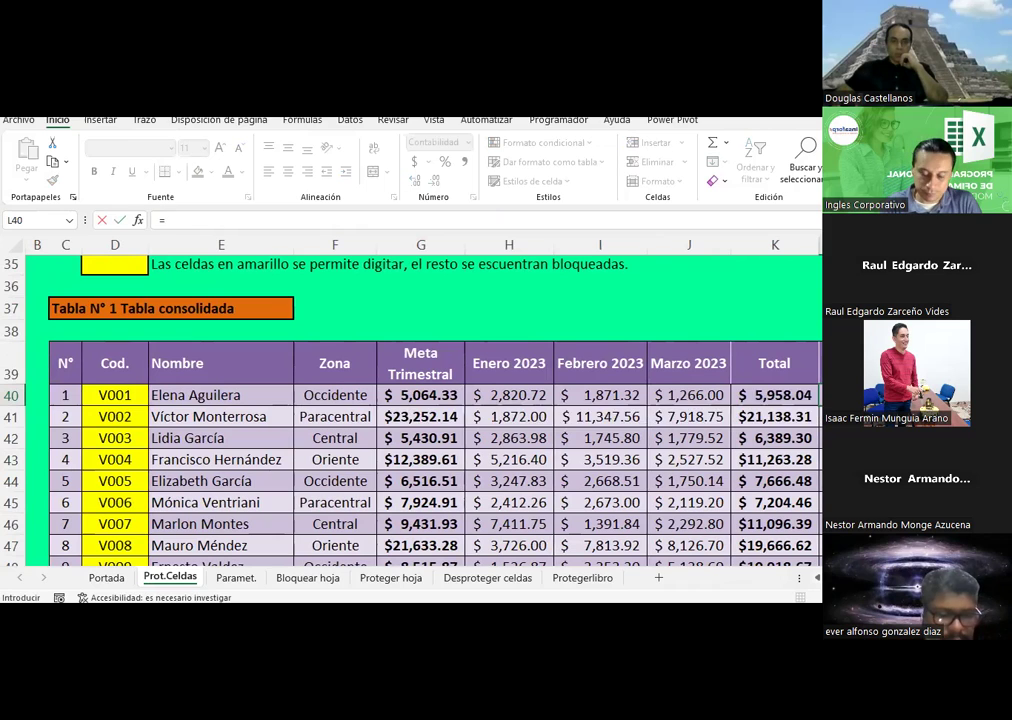
pyautogui.write('(')
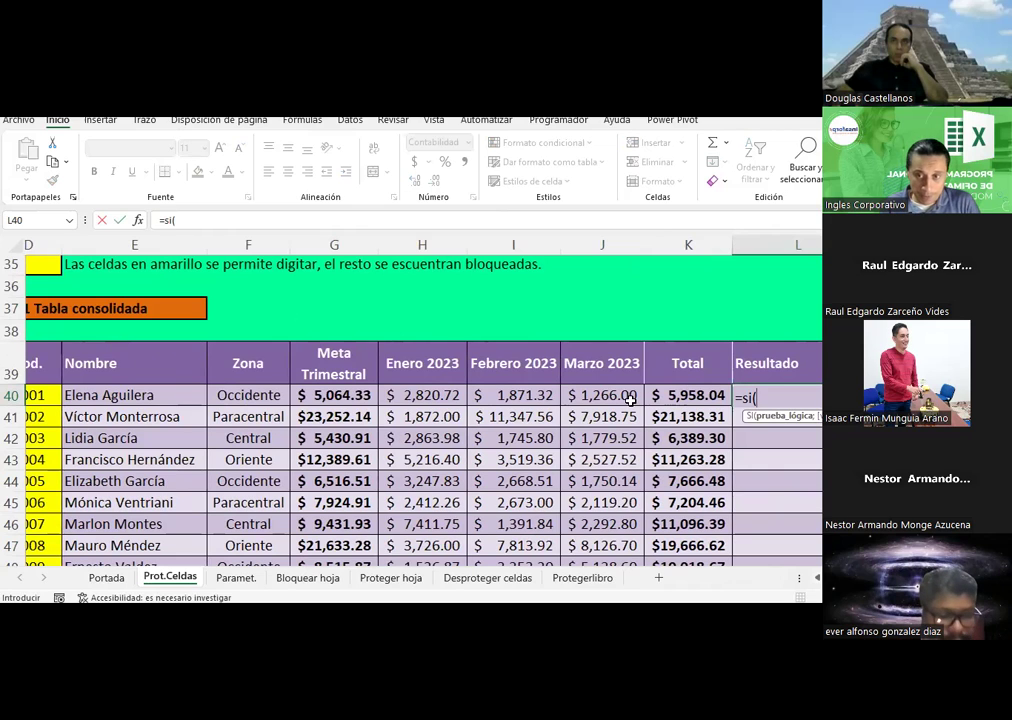
pyautogui.click(662, 396)
pyautogui.write('>=')
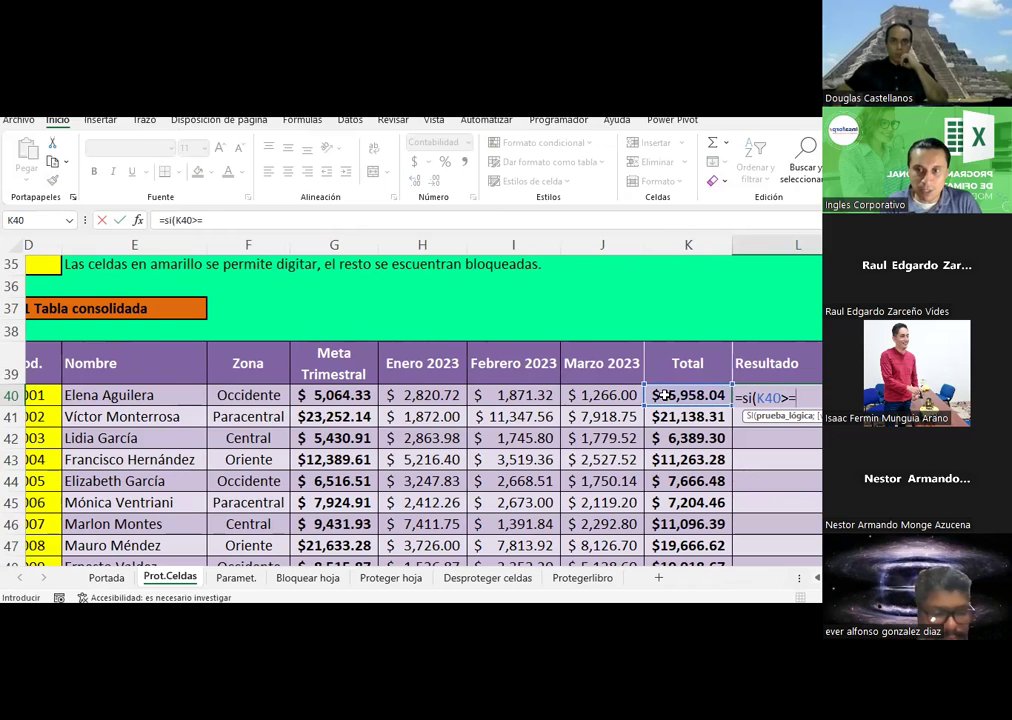
pyautogui.click(360, 394)
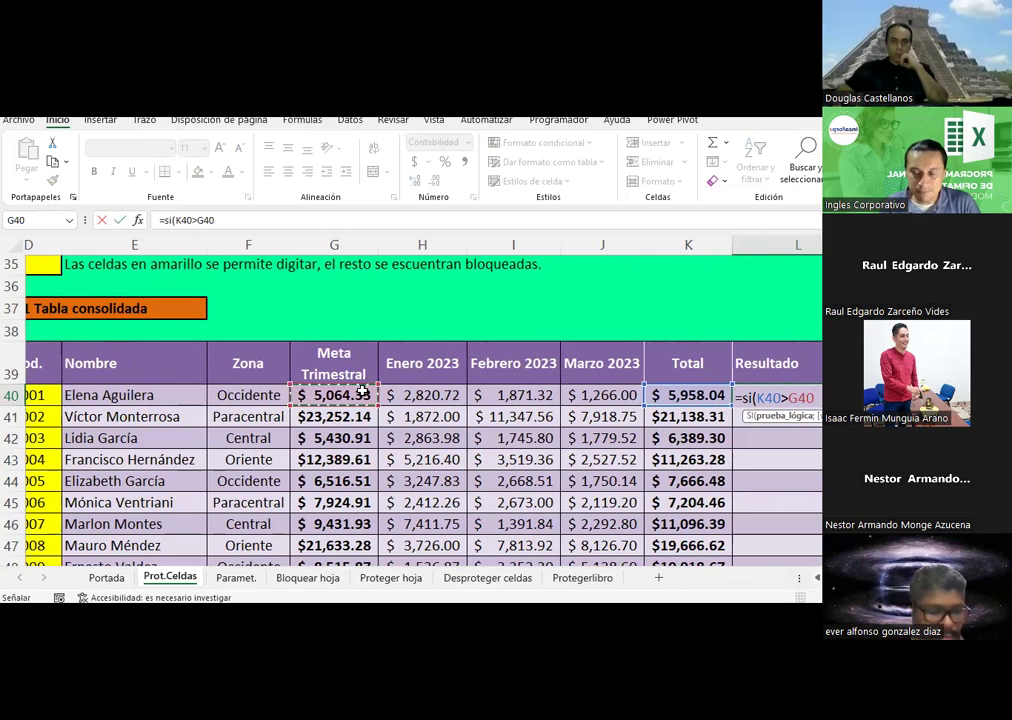
pyautogui.write(';')
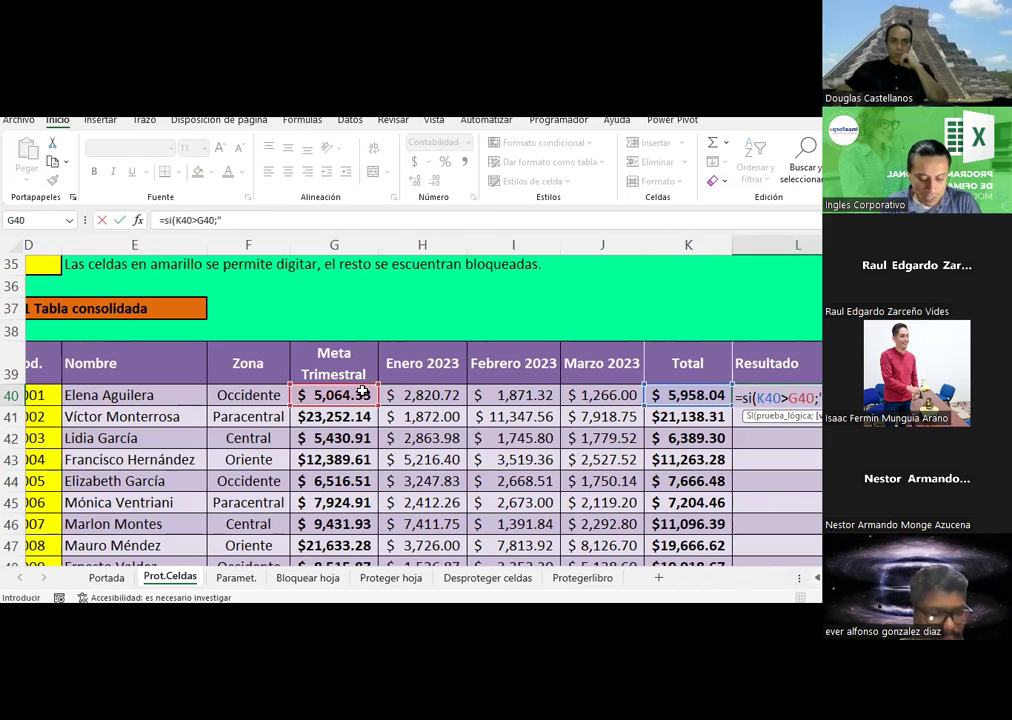
pyautogui.write('"Felic')
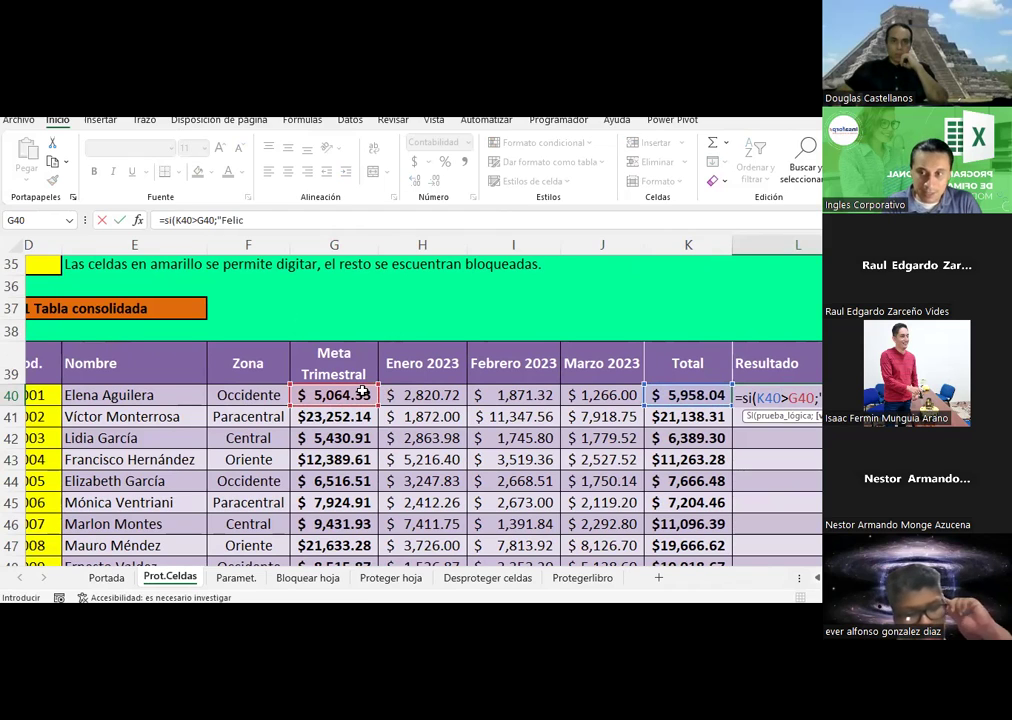
pyautogui.write('idades alcanz')
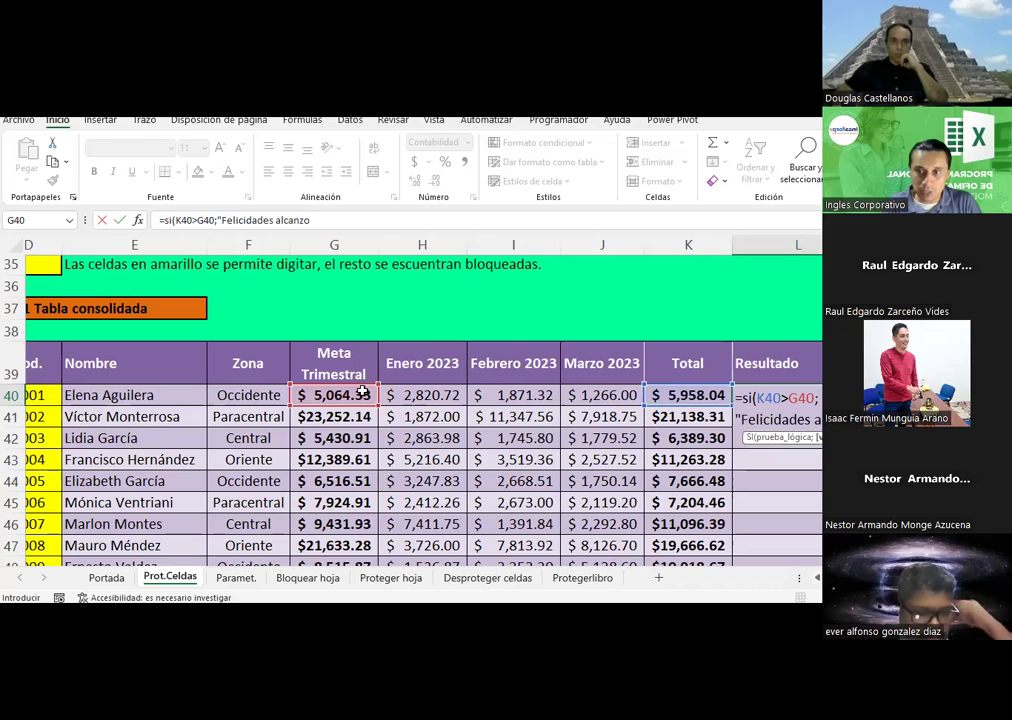
pyautogui.write('o la meta"')
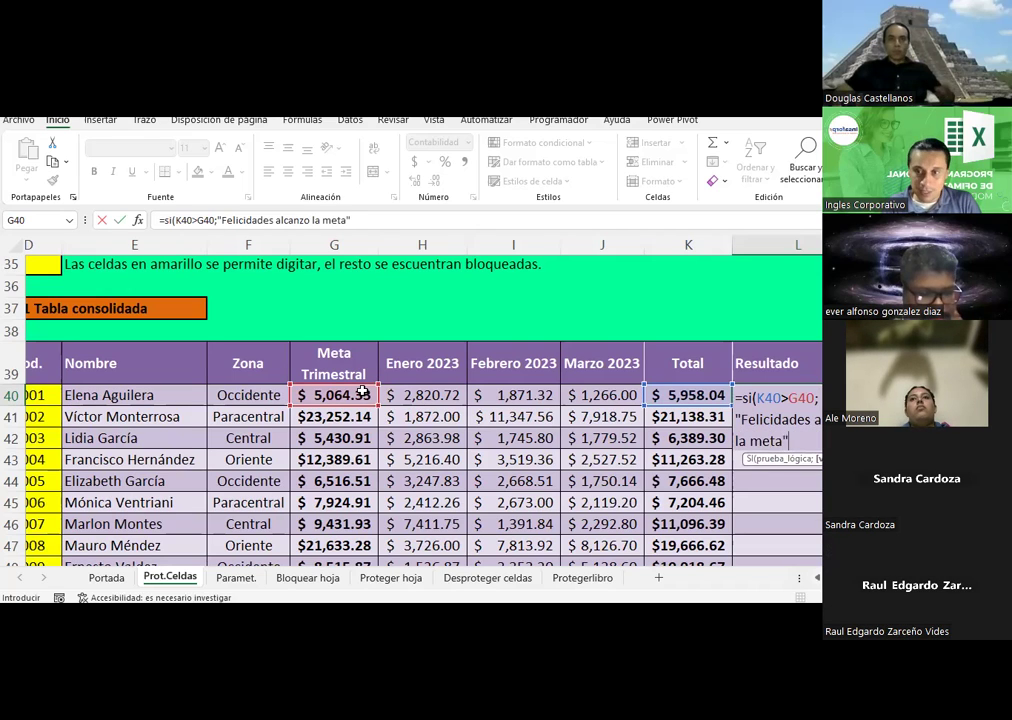
pyautogui.write(';"')
pyautogui.write('Lamentabl')
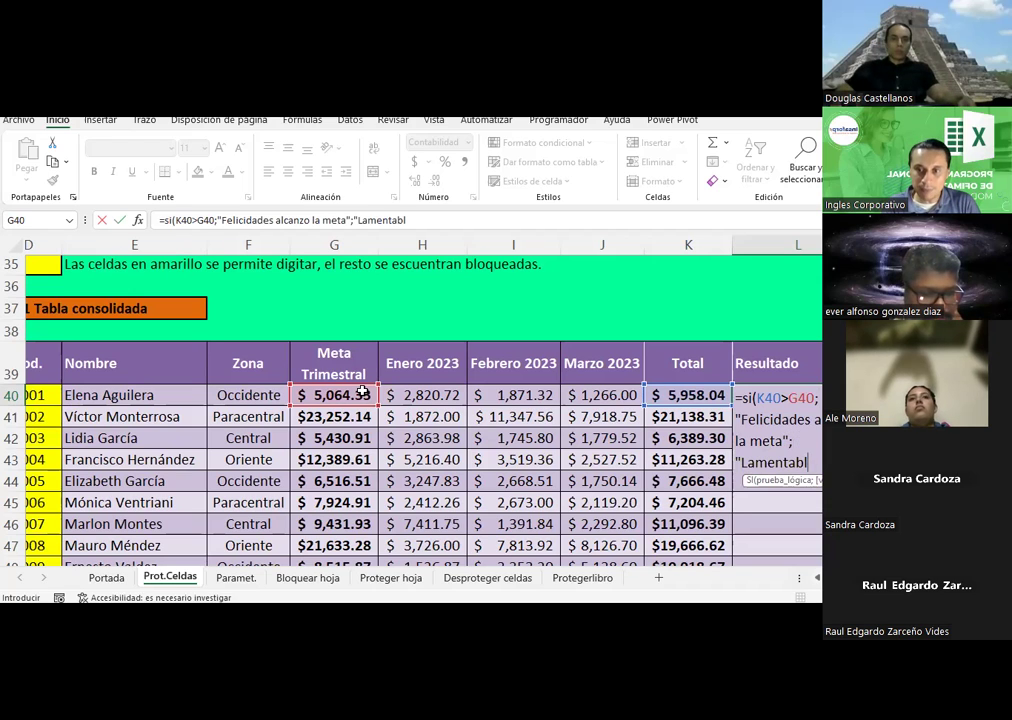
pyautogui.write('emente no alcanzo')
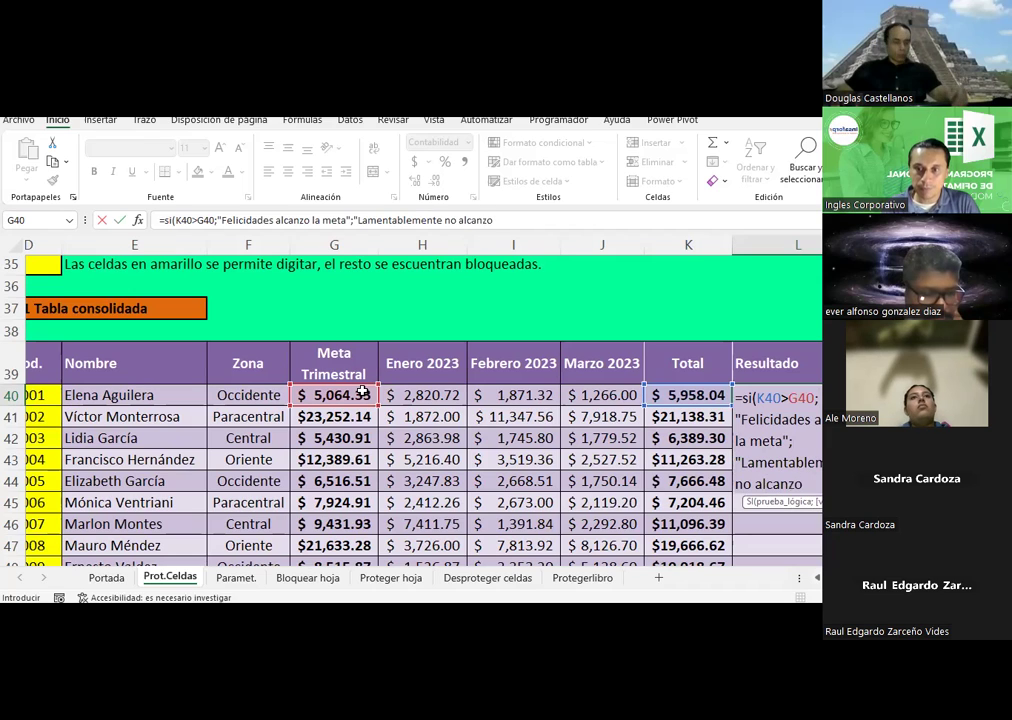
pyautogui.press('BackSpace')
pyautogui.write('zo la meta"')
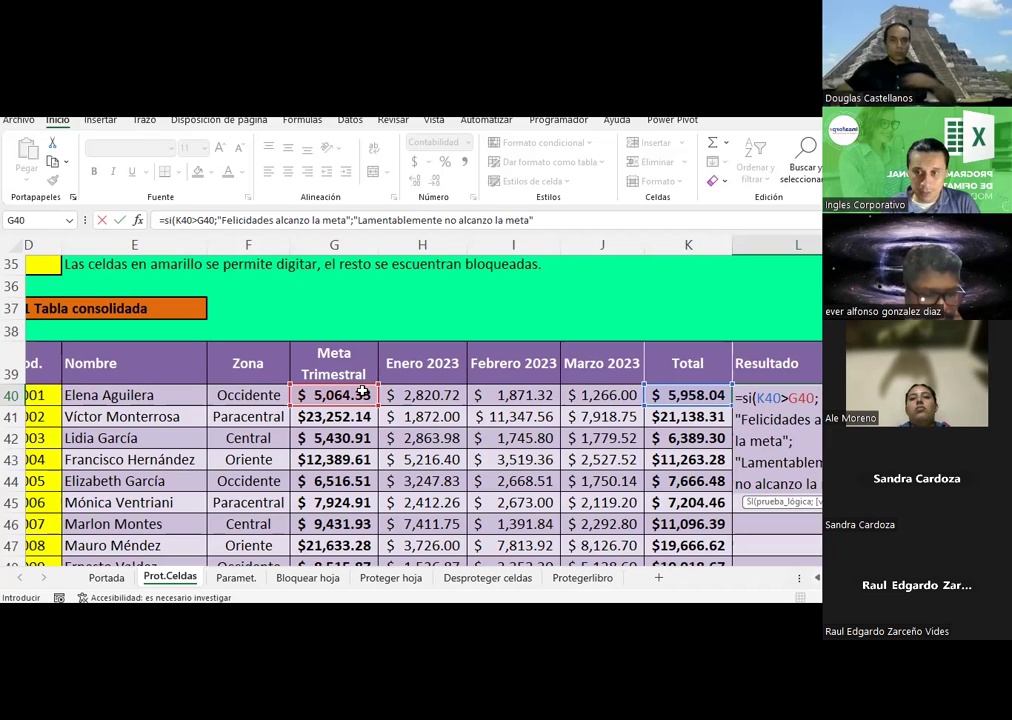
pyautogui.write(')')
pyautogui.press('Return')
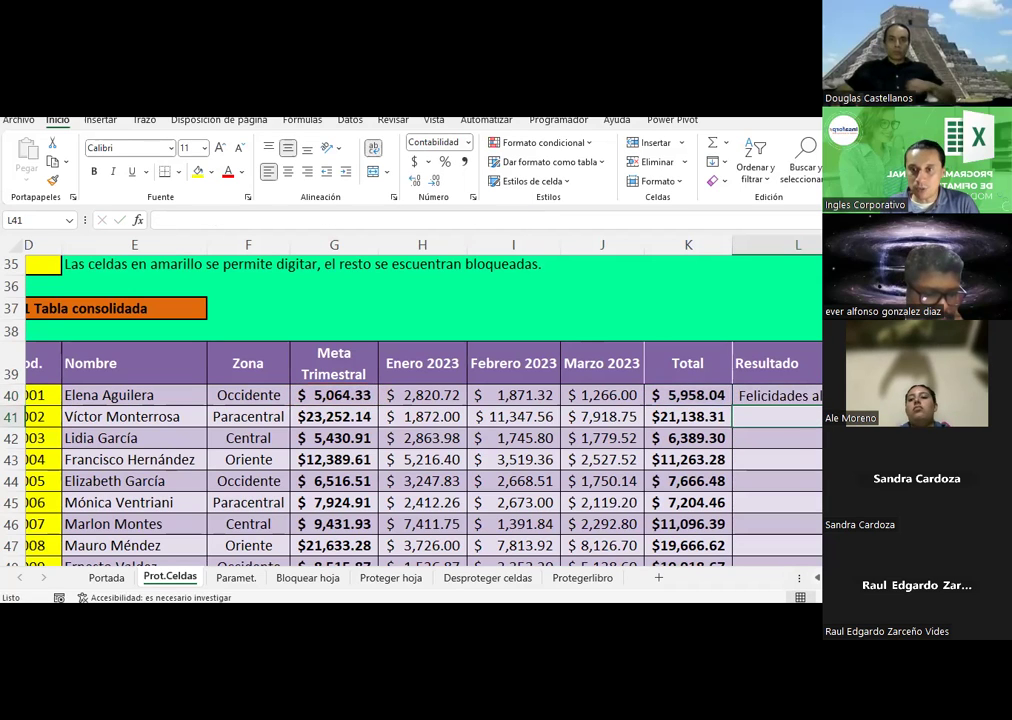
# Make row 40 about twice as tall
pyautogui.press('Up')
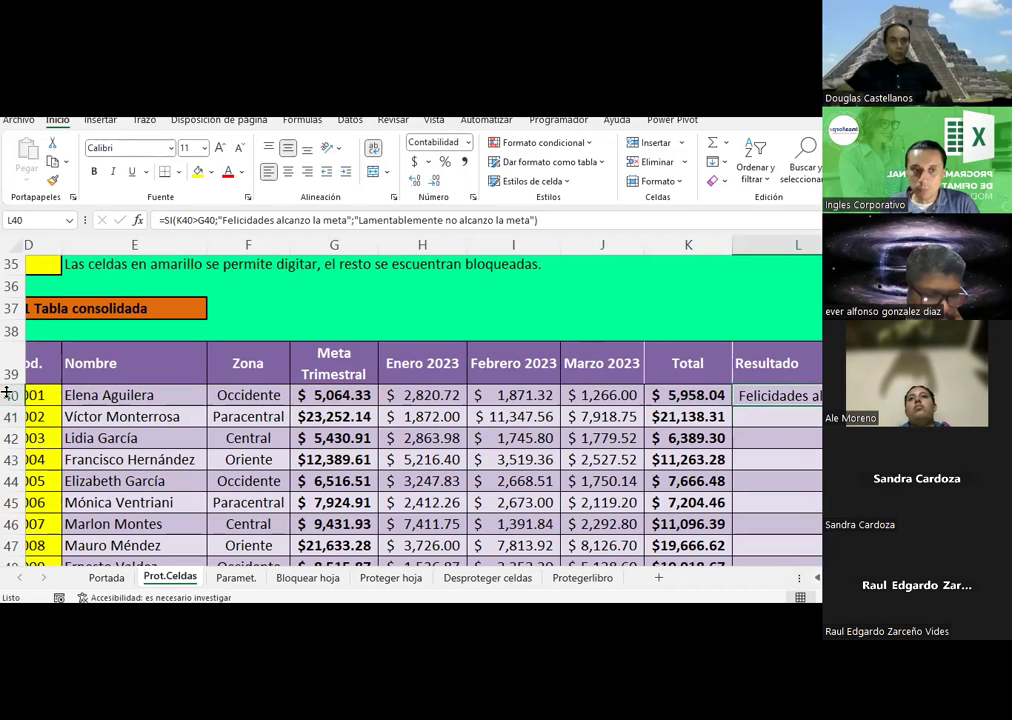
pyautogui.click(6, 392)
pyautogui.moveTo(17, 406); pyautogui.dragTo(15, 428)
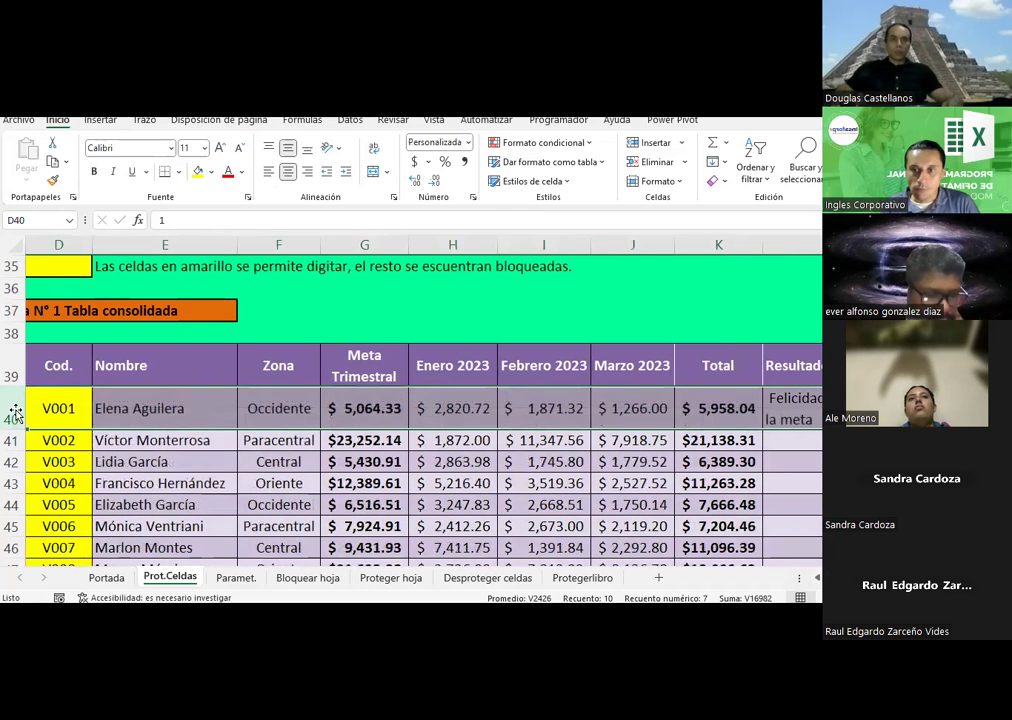
# Copy the L40 Resultado formula into L41:L49 and recheck the K40 total
pyautogui.click(792, 408)
pyautogui.hotkey('ctrl', 'c')
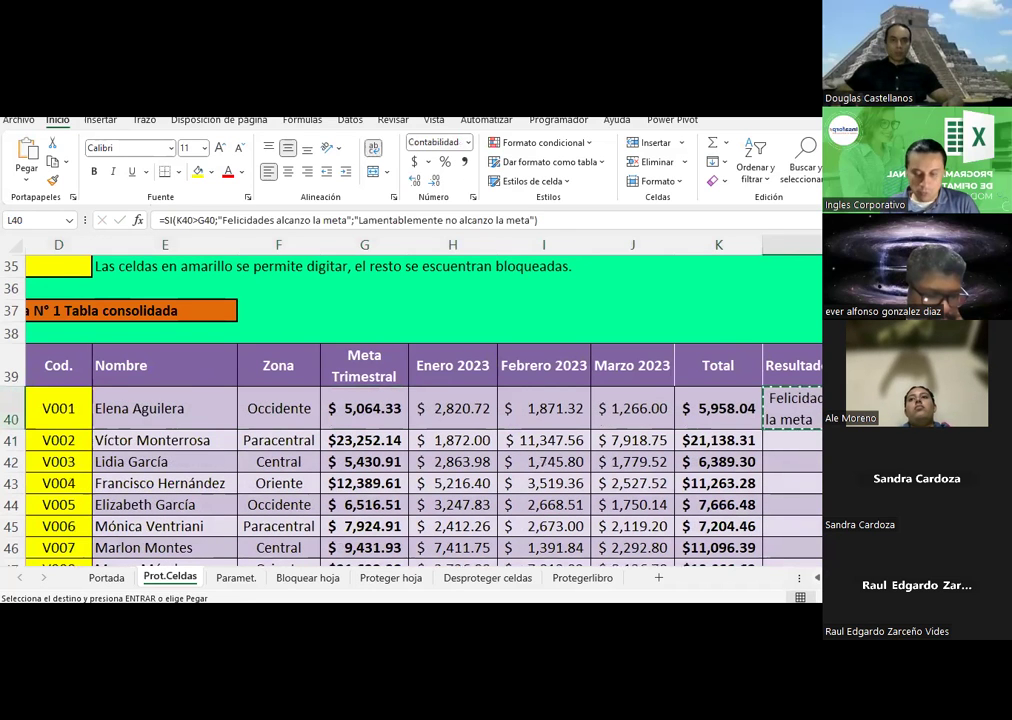
pyautogui.scroll(-1, 792, 420)
pyautogui.moveTo(792, 376); pyautogui.dragTo(810, 541)
pyautogui.rightClick(810, 541)
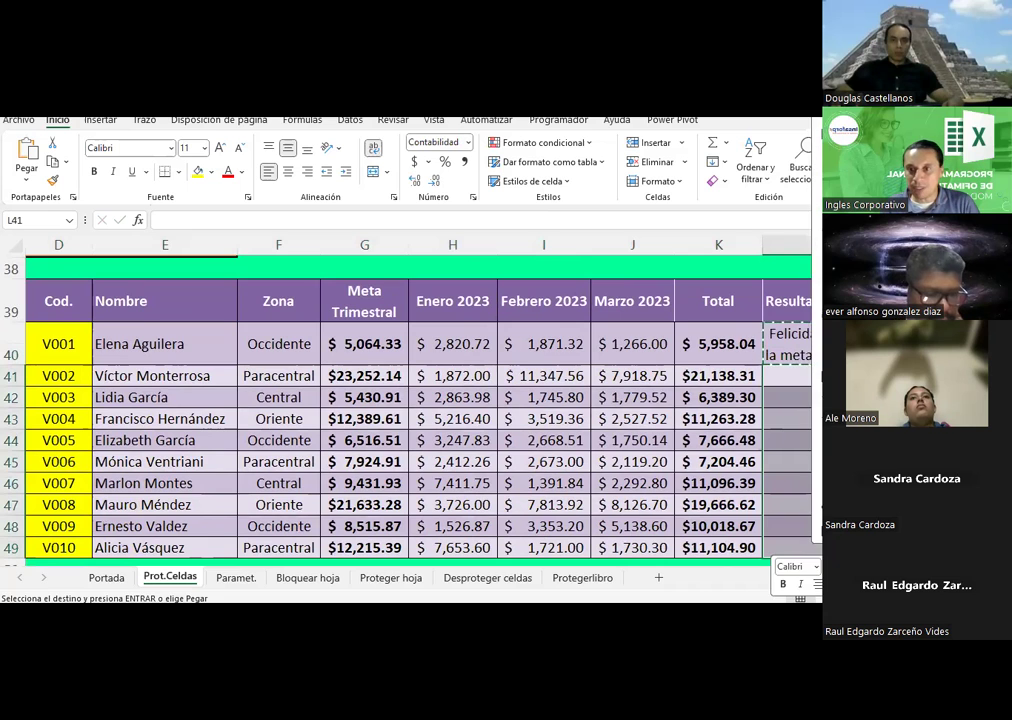
pyautogui.hotkey('ctrl', 'v')
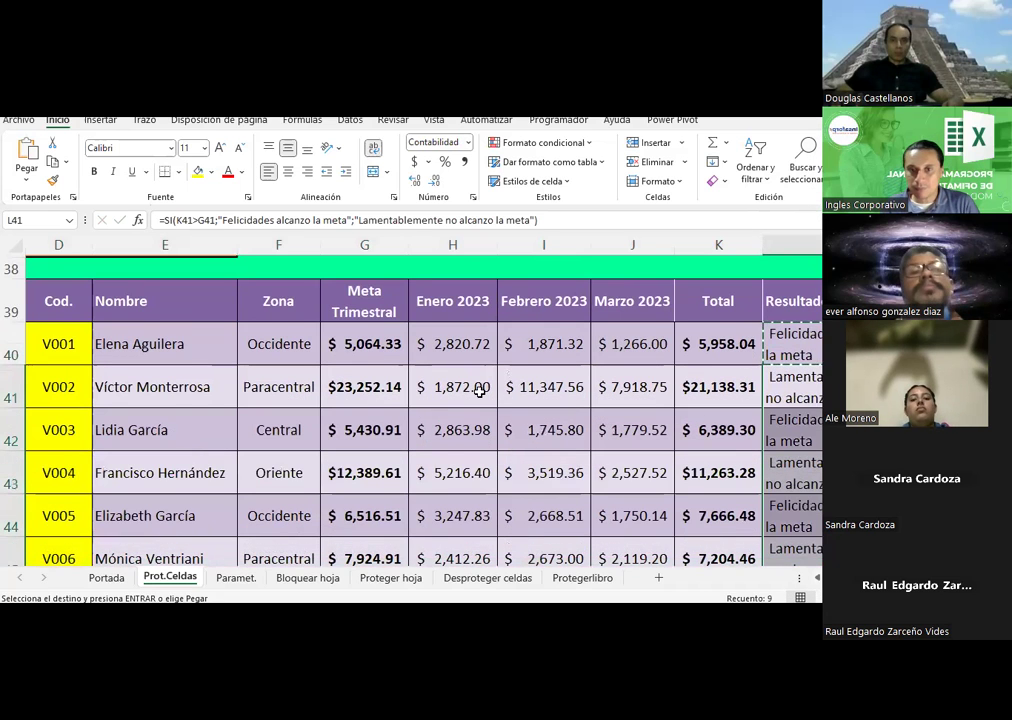
pyautogui.scroll(1, 714, 345)
pyautogui.click(714, 345)
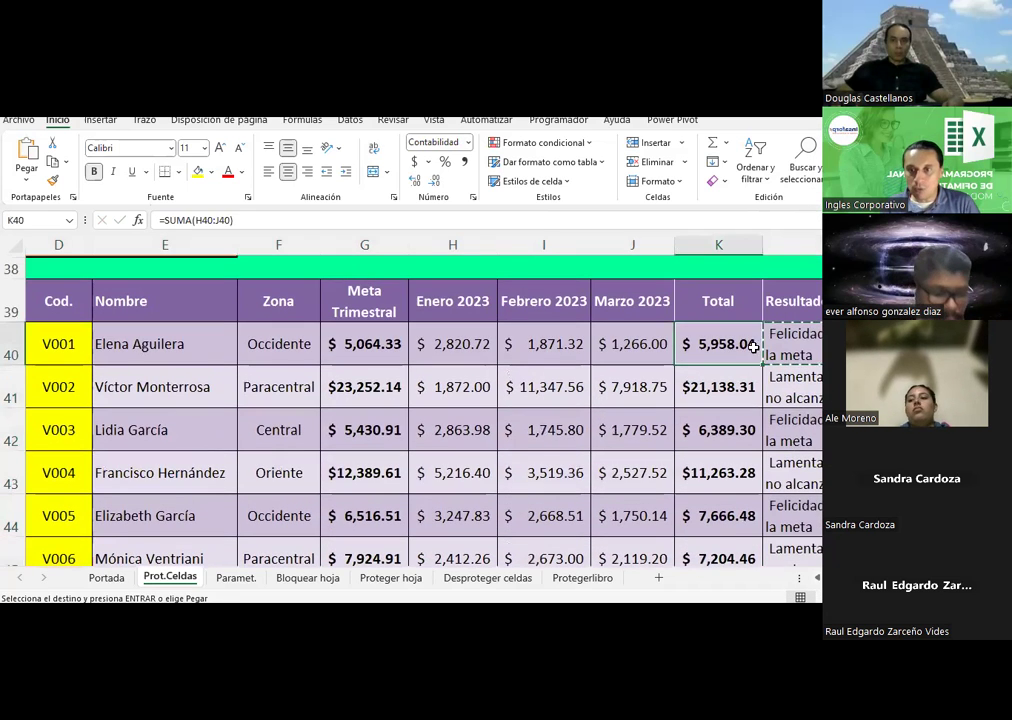
pyautogui.click(768, 338)
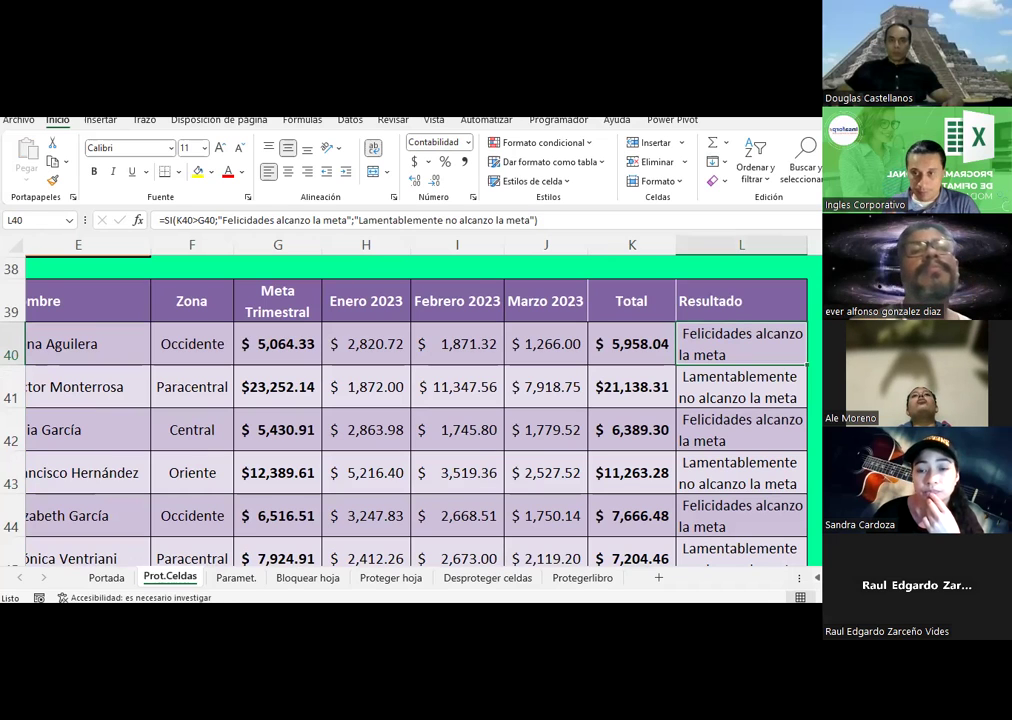
pyautogui.click(307, 220)
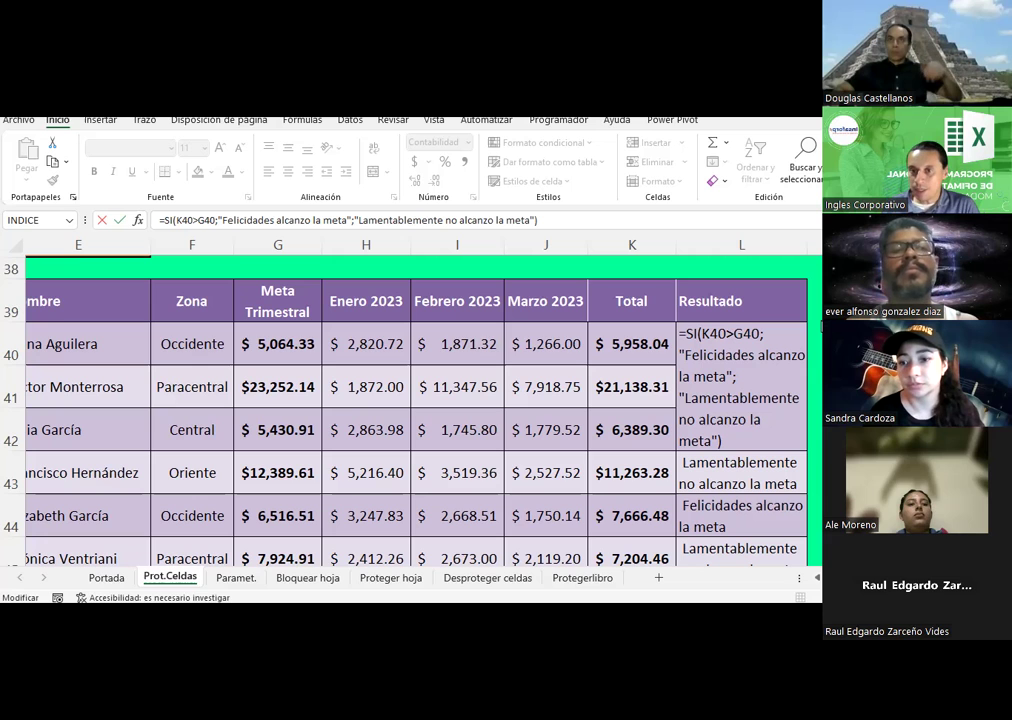
# Commit the L40 formula and review the E40, Meta Trimestral and K40 Total formulas
pyautogui.hotkey('ctrl', 'Return')
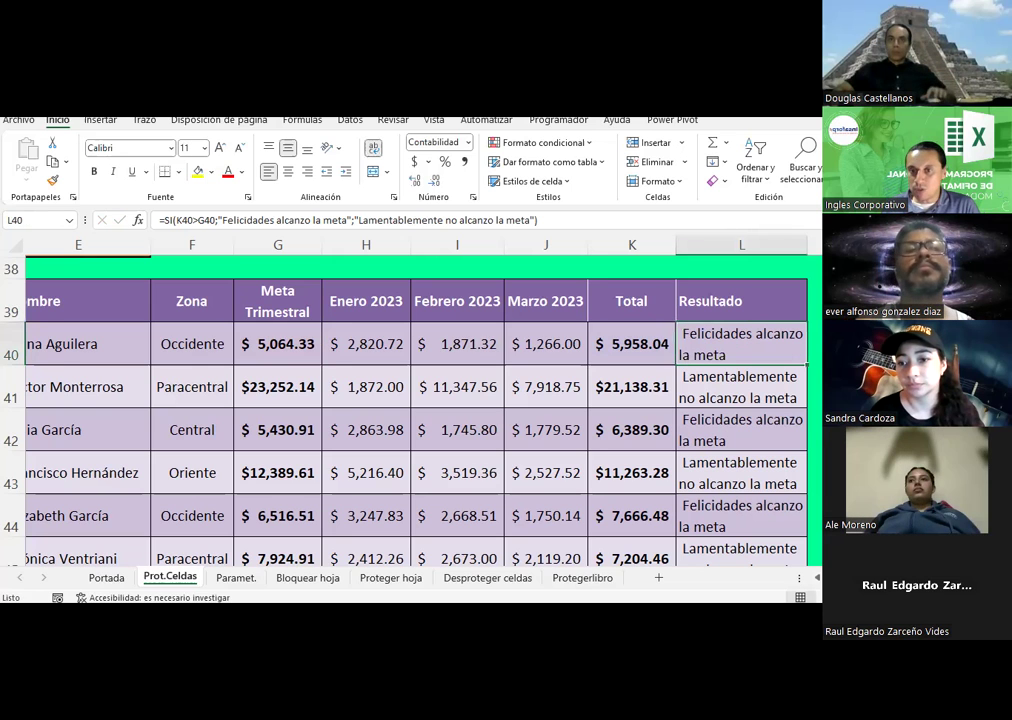
pyautogui.hscroll(-4, 808, 568)
pyautogui.scroll(1, 288, 396)
pyautogui.scroll(-1, 287, 392)
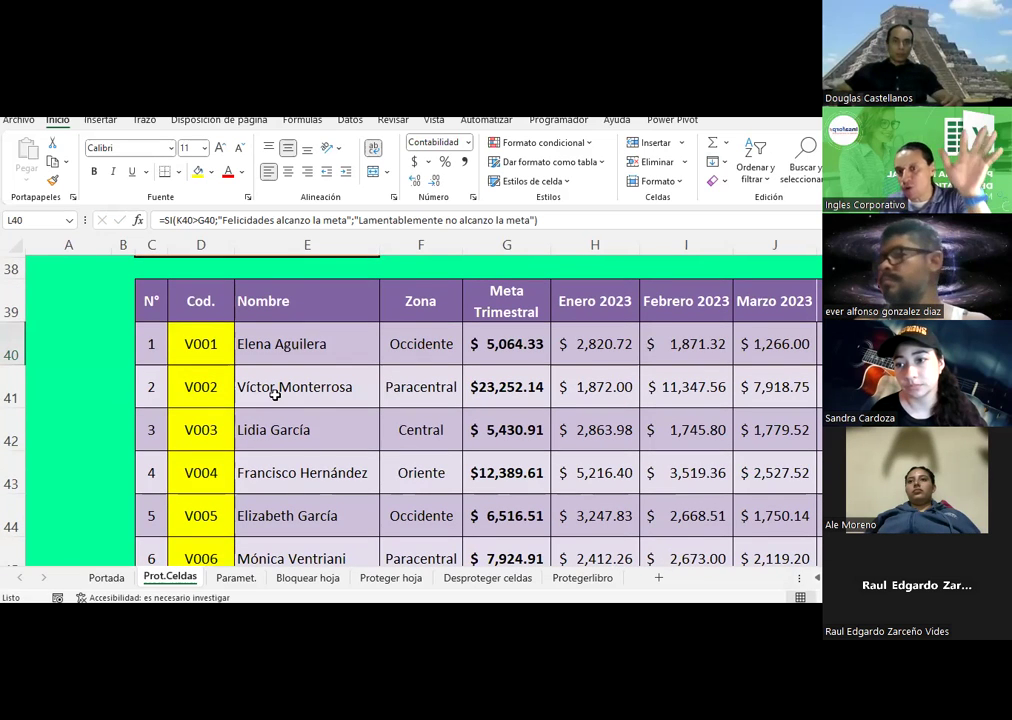
pyautogui.click(376, 352)
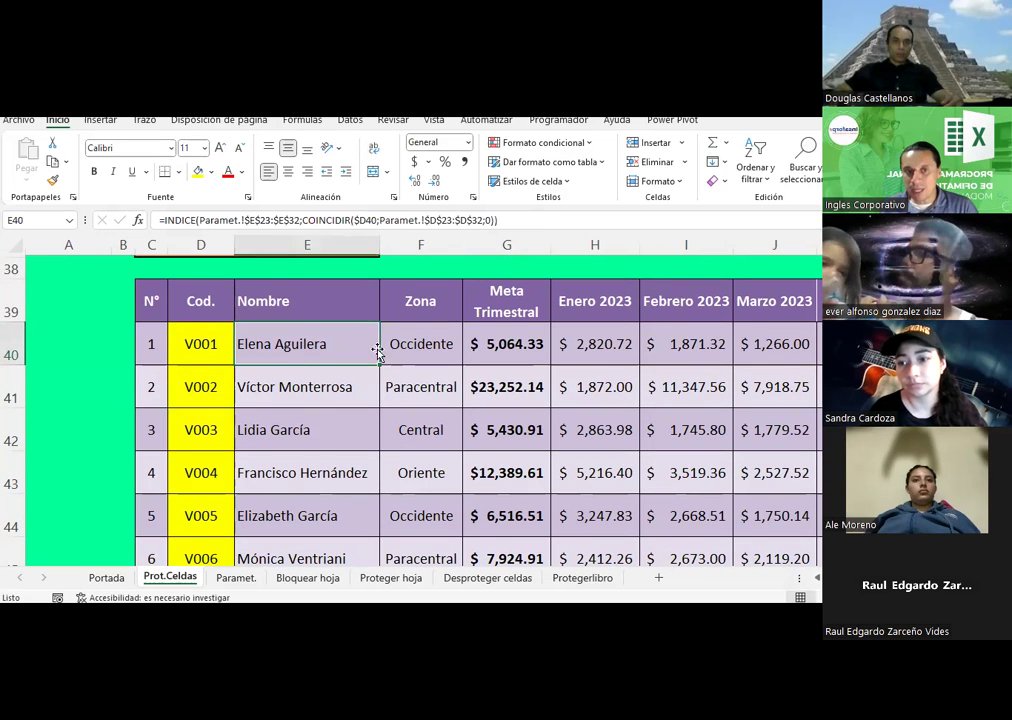
pyautogui.click(520, 354)
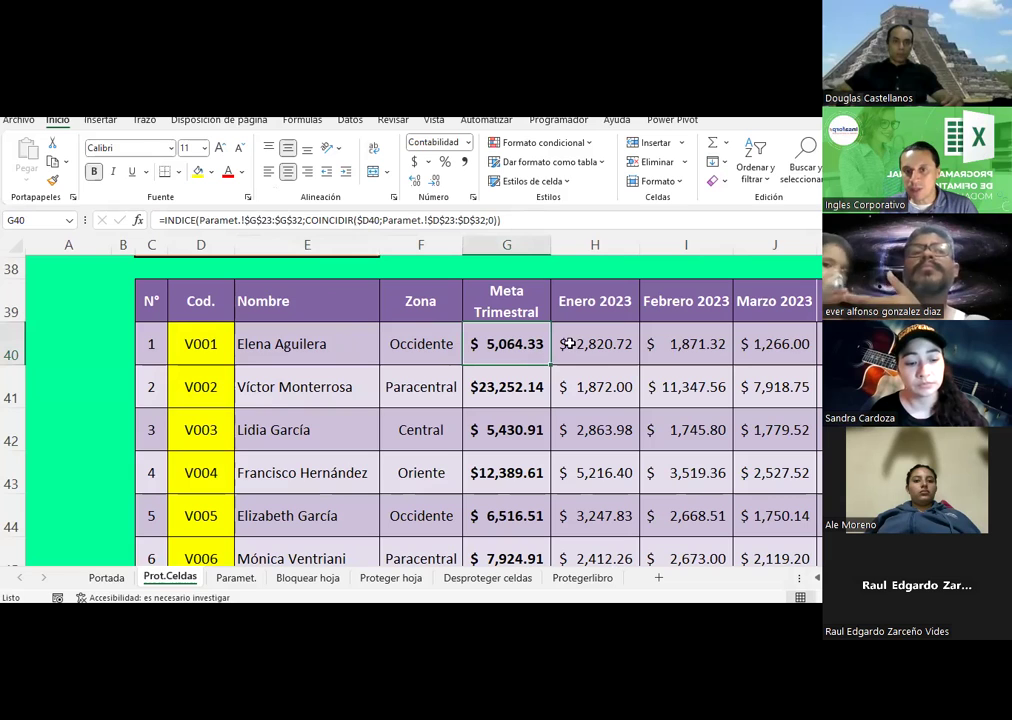
pyautogui.press('Right')
pyautogui.press('Right')
pyautogui.press('Right')
pyautogui.press('Right')
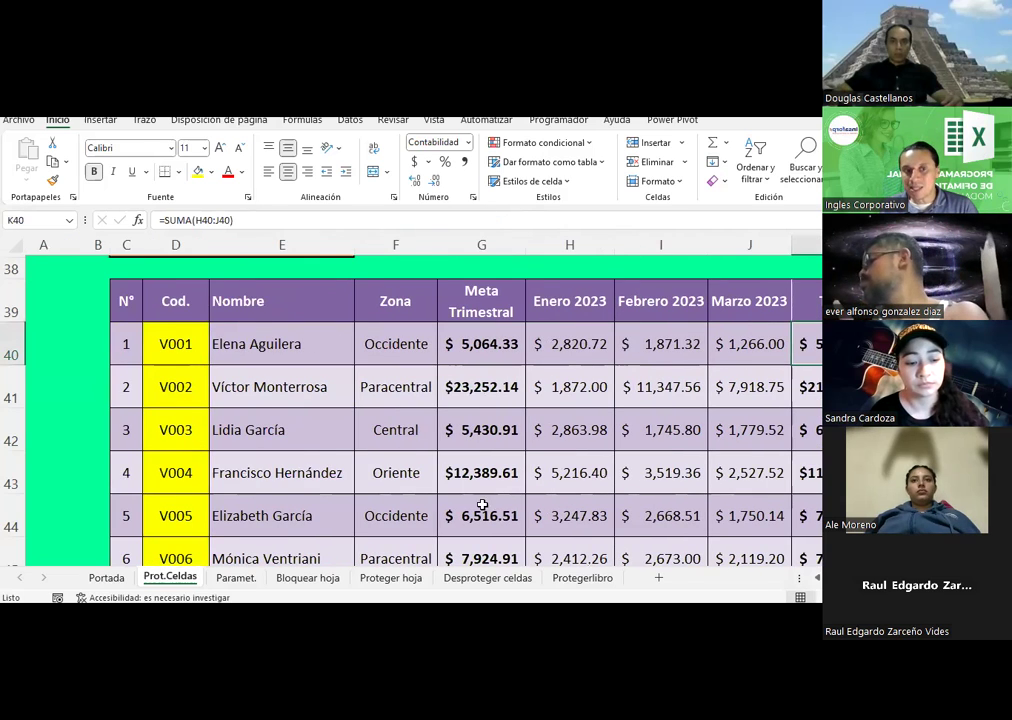
# Review the values behind the Cod. cells in column D, rows 40–43
pyautogui.click(176, 330)
pyautogui.click(178, 386)
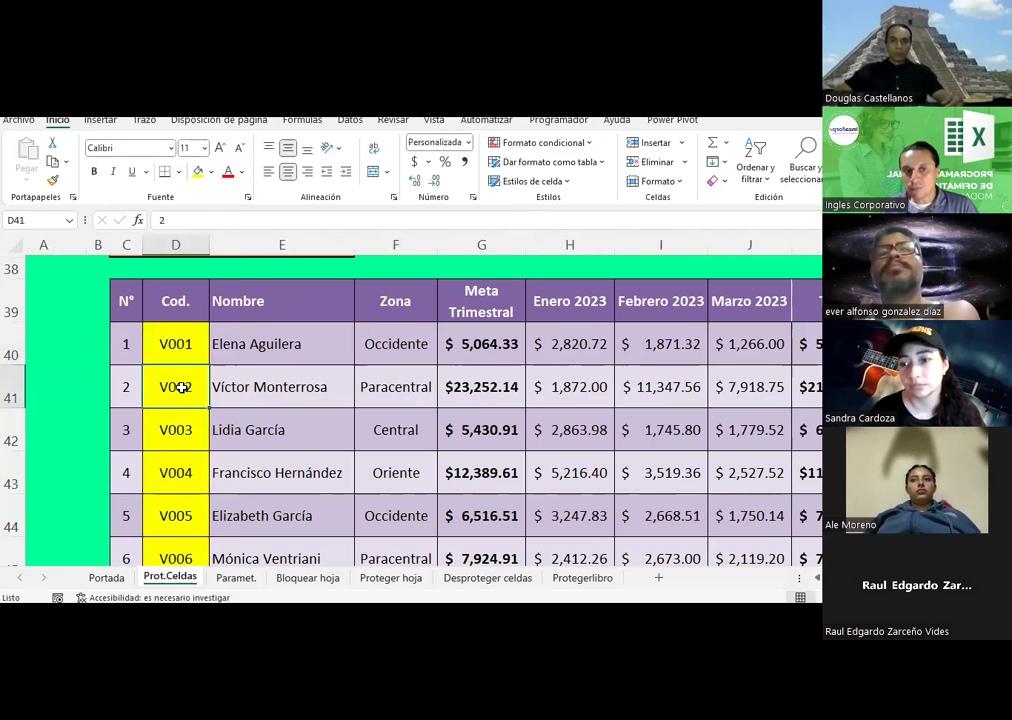
pyautogui.click(175, 428)
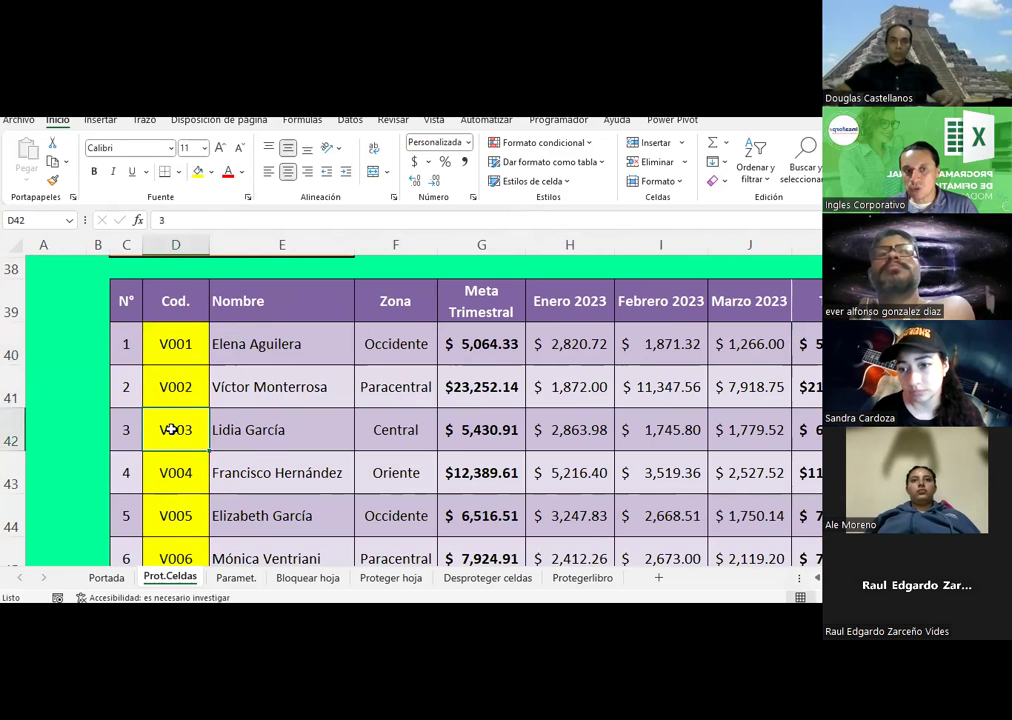
pyautogui.click(180, 462)
pyautogui.scroll(-1, 178, 458)
pyautogui.scroll(1, 178, 458)
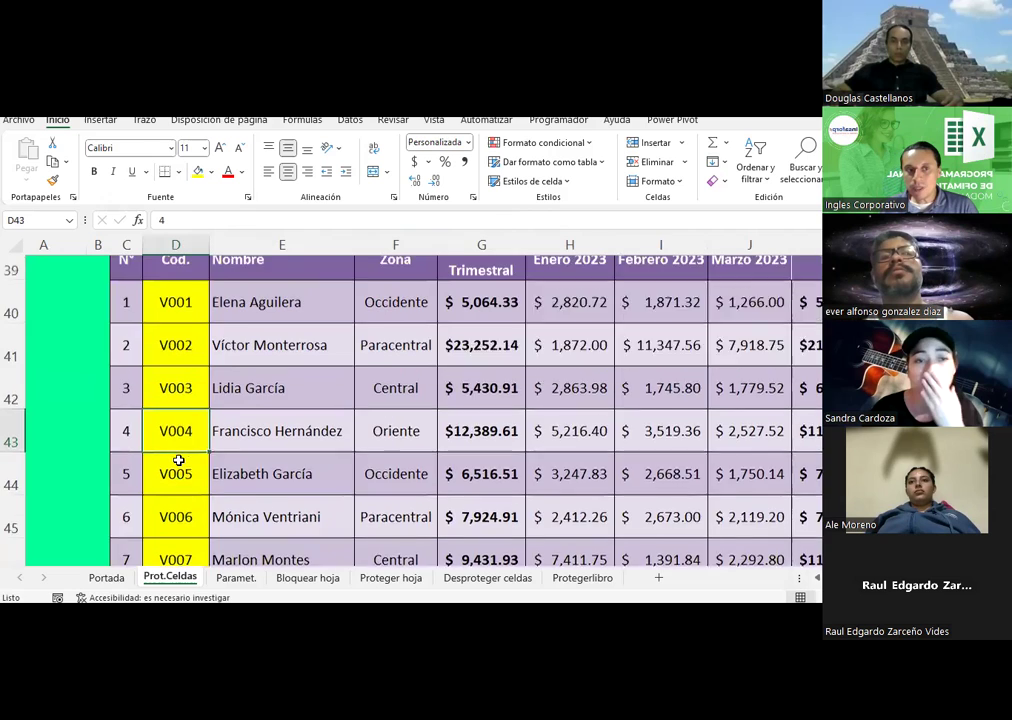
# Step through the running-number formulas in the N° column
pyautogui.click(128, 385)
pyautogui.click(127, 432)
pyautogui.scroll(-1, 128, 420)
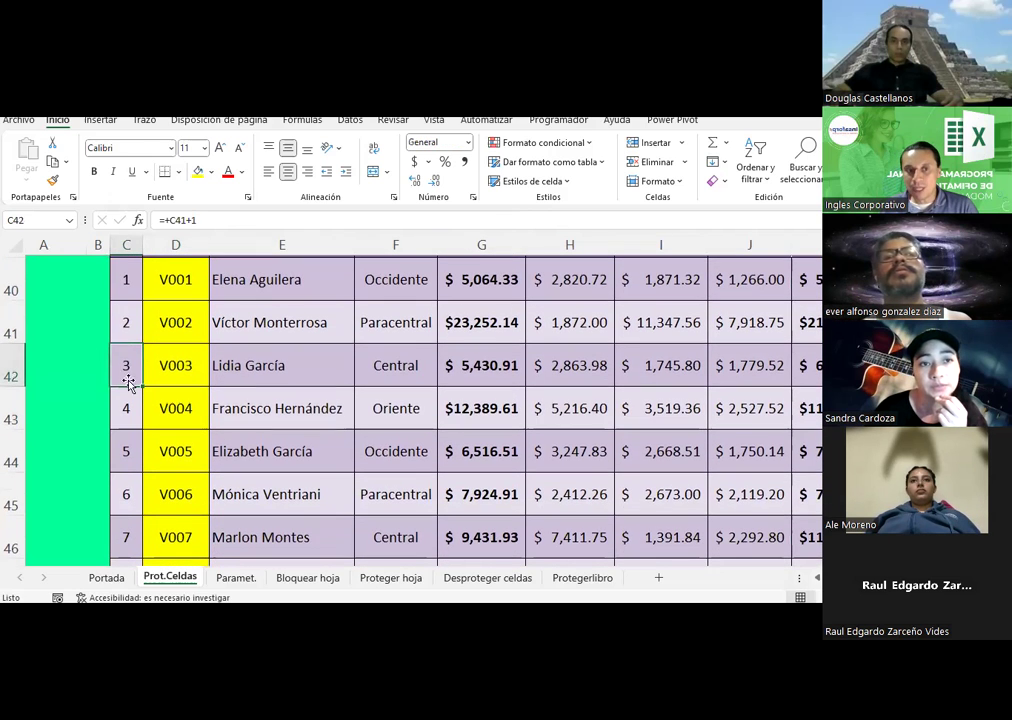
pyautogui.click(119, 292)
pyautogui.click(124, 328)
pyautogui.click(124, 363)
pyautogui.click(124, 403)
pyautogui.click(124, 452)
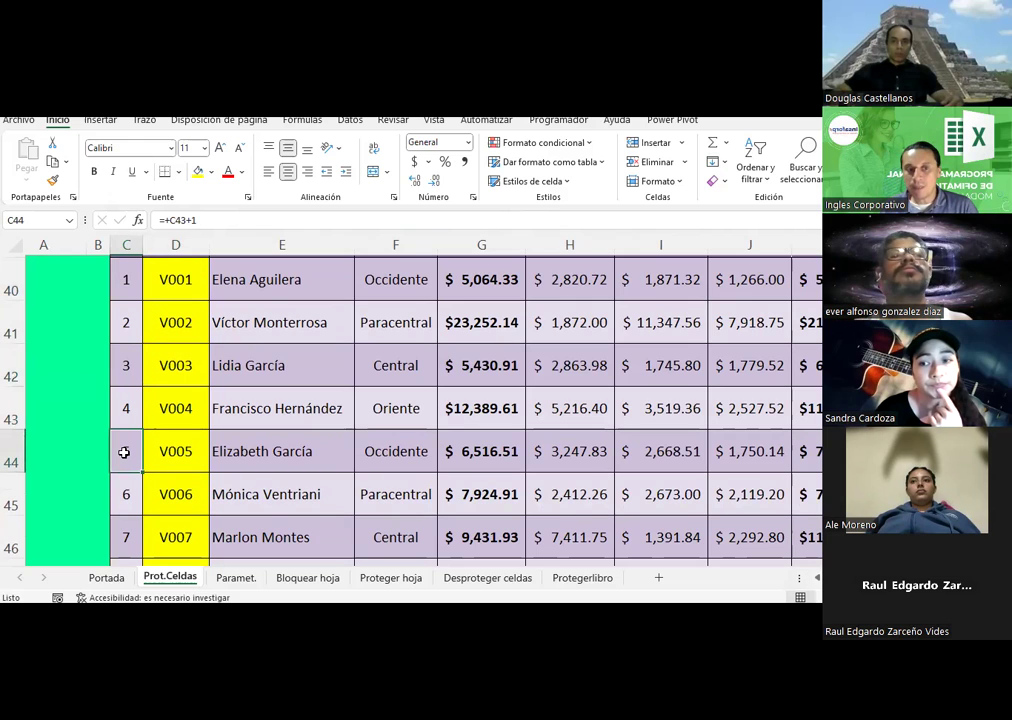
pyautogui.scroll(-1, 124, 452)
pyautogui.scroll(1, 100, 420)
pyautogui.scroll(2, 100, 420)
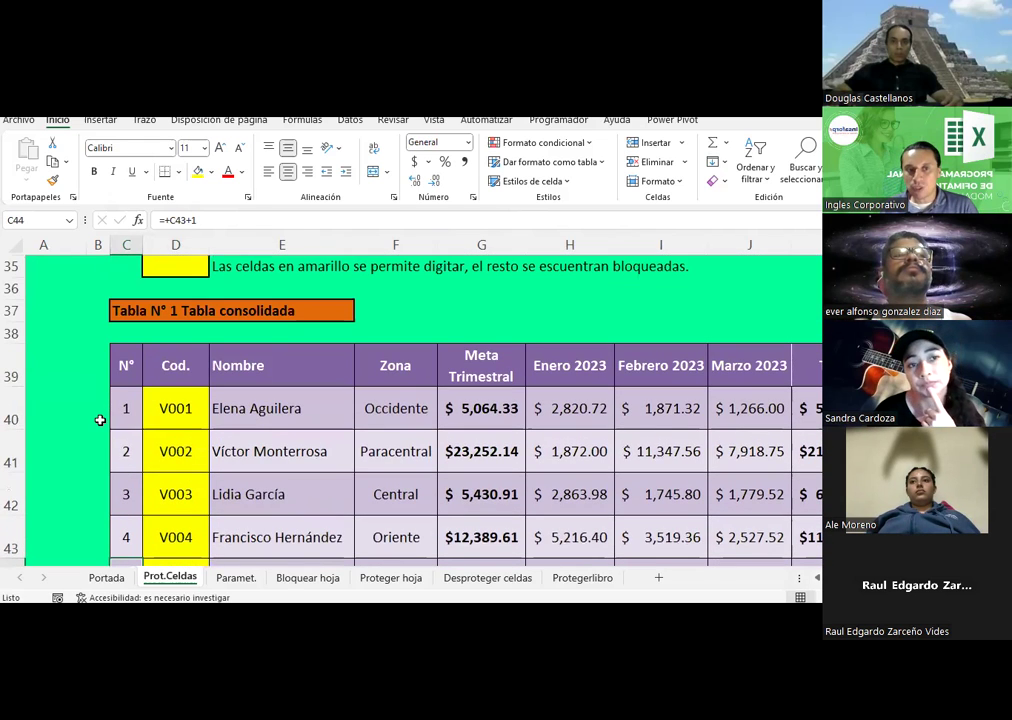
# Select the consolidated table from the N° header through Resultado
pyautogui.moveTo(119, 366)
pyautogui.mouseDown()
pyautogui.moveTo(808, 566)
pyautogui.moveTo(810, 503)
pyautogui.mouseUp()
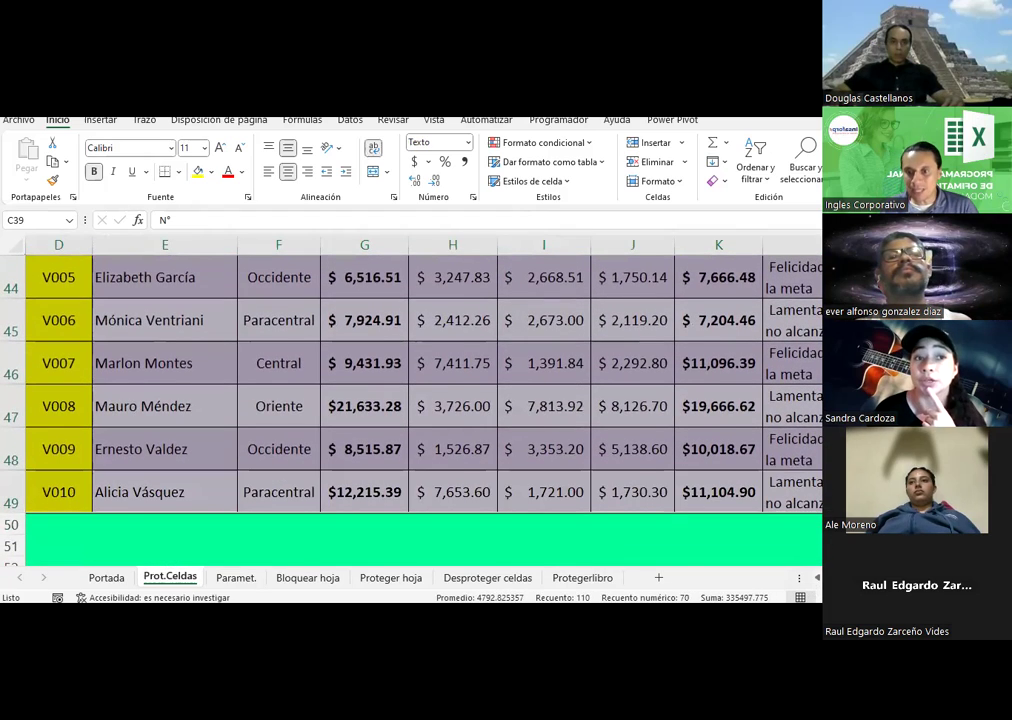
pyautogui.hscroll(-3, 420, 400)
pyautogui.scroll(2, 407, 458)
pyautogui.scroll(1, 407, 458)
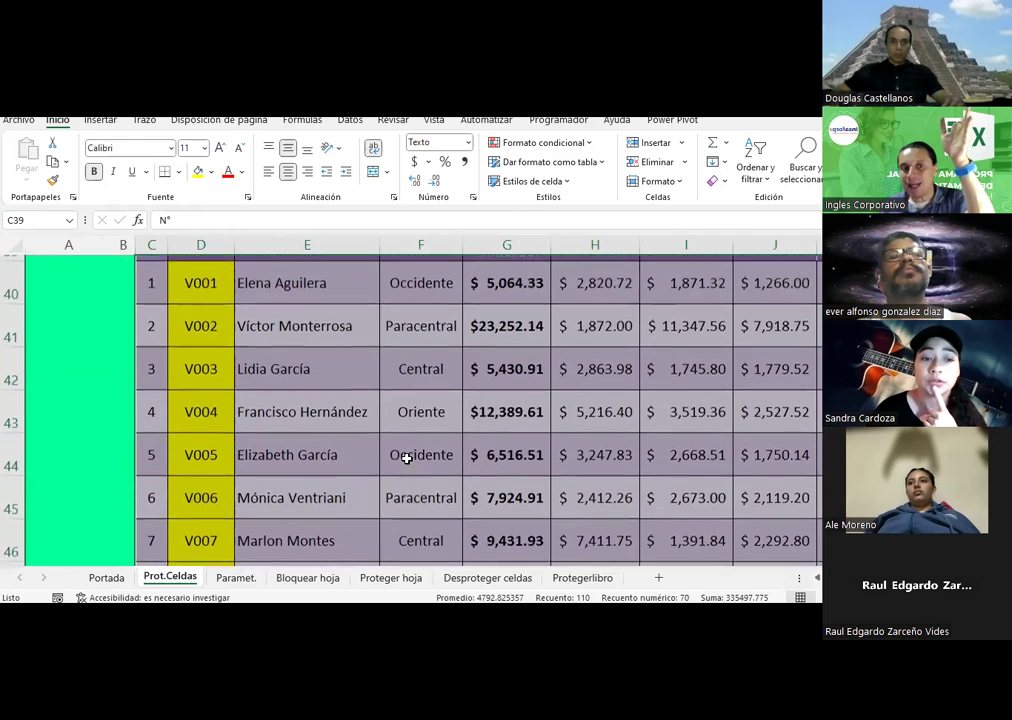
pyautogui.scroll(1, 407, 458)
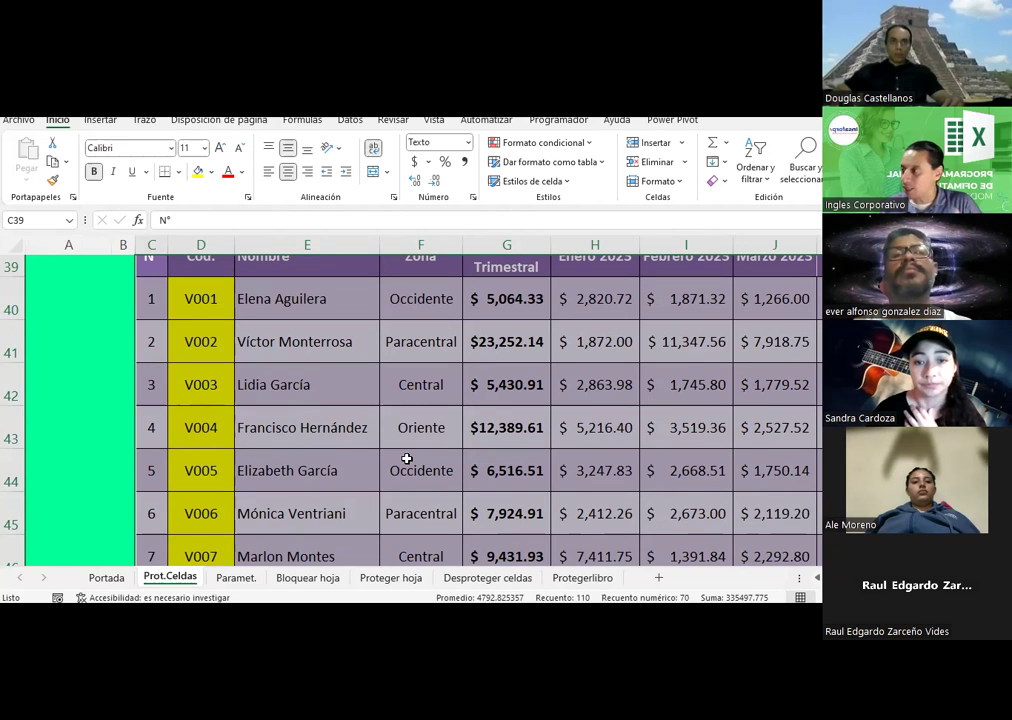
# Ctrl-drag down column D to remove codes V001–V010 from the table selection
pyautogui.moveTo(199, 296); pyautogui.dragTo(206, 551)
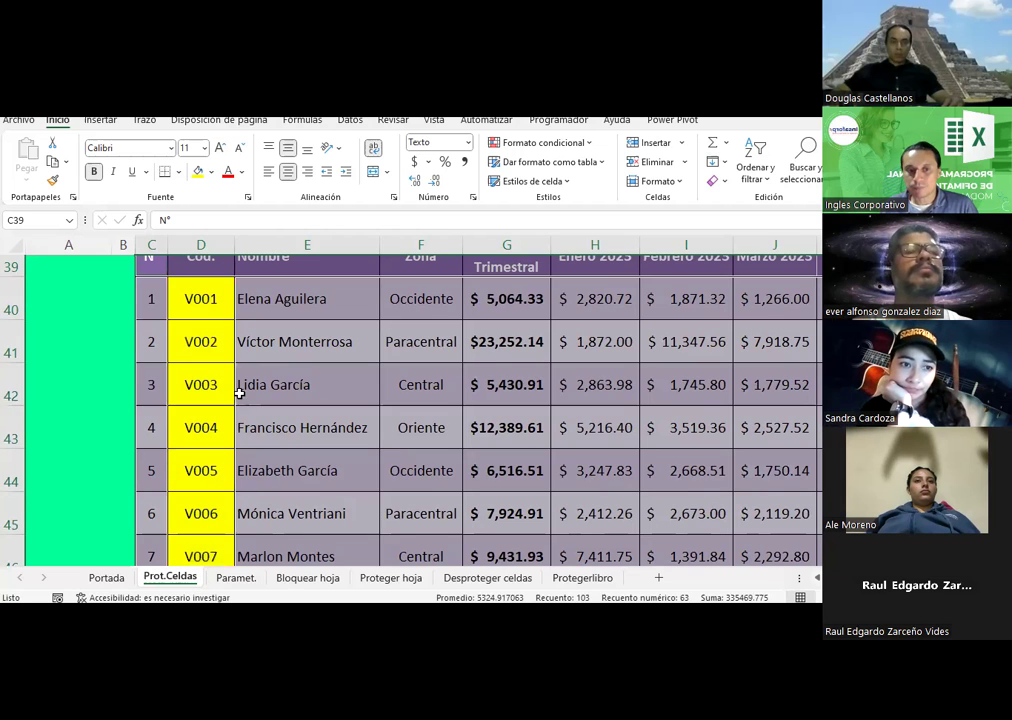
pyautogui.scroll(-1, 237, 388)
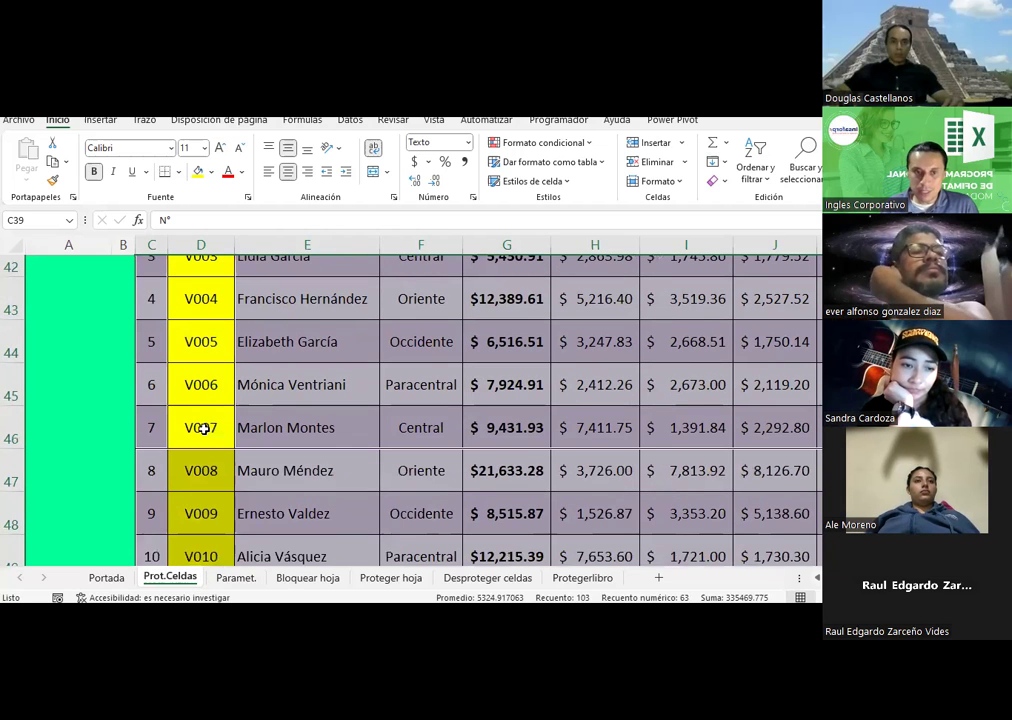
pyautogui.moveTo(206, 465)
pyautogui.mouseDown()
pyautogui.moveTo(206, 566)
pyautogui.moveTo(206, 538)
pyautogui.mouseUp()
pyautogui.keyDown('ctrl'); pyautogui.scroll(-1, 377, 387); pyautogui.keyUp('ctrl')
pyautogui.keyDown('ctrl'); pyautogui.scroll(-1, 377, 387); pyautogui.keyUp('ctrl')
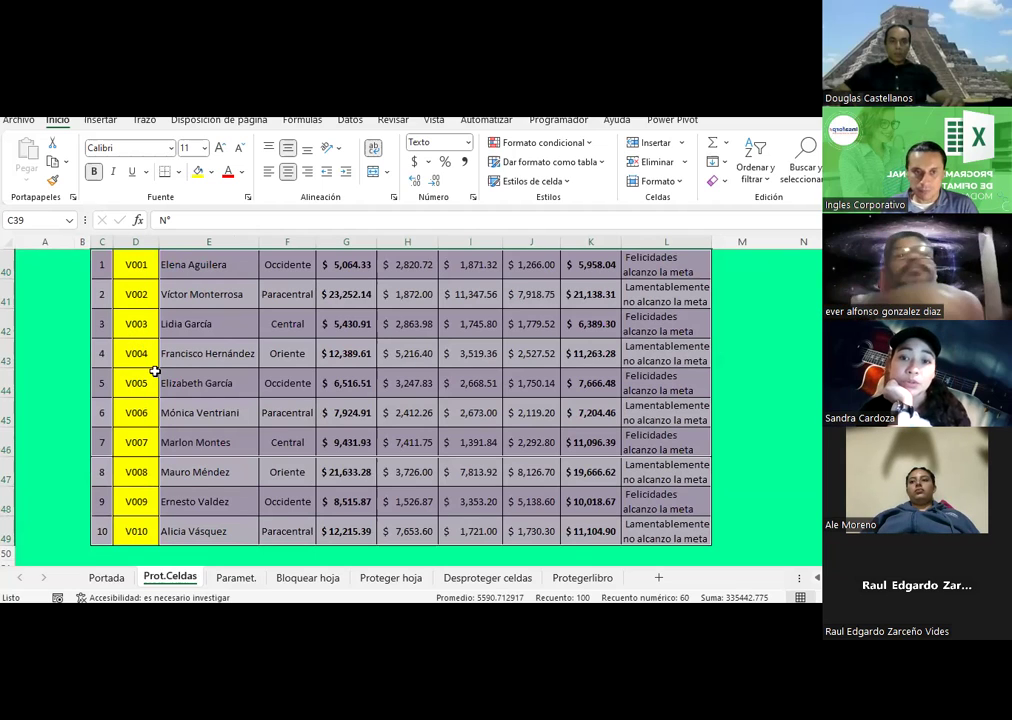
# Select C39:L49 minus the code cells D40:D49, with the Datos tools showing
pyautogui.scroll(1, 152, 366)
pyautogui.click(155, 366)
pyautogui.keyDown('ctrl'); pyautogui.scroll(-1, 155, 366); pyautogui.keyUp('ctrl')
pyautogui.scroll(2, 151, 361)
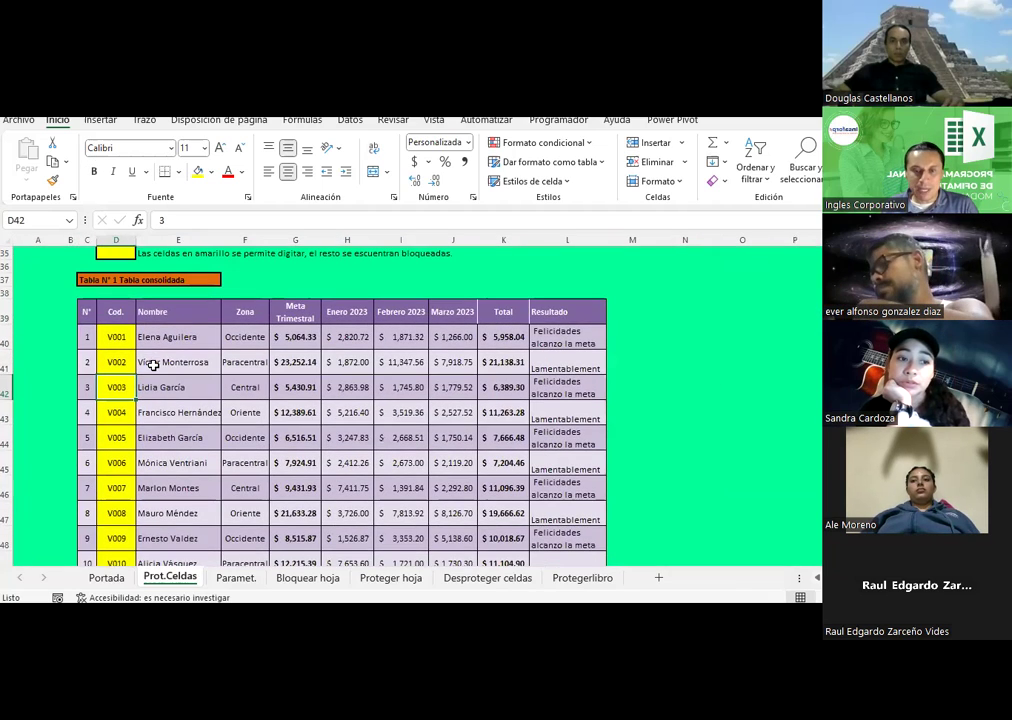
pyautogui.scroll(-1, 160, 355)
pyautogui.moveTo(85, 273); pyautogui.dragTo(560, 532)
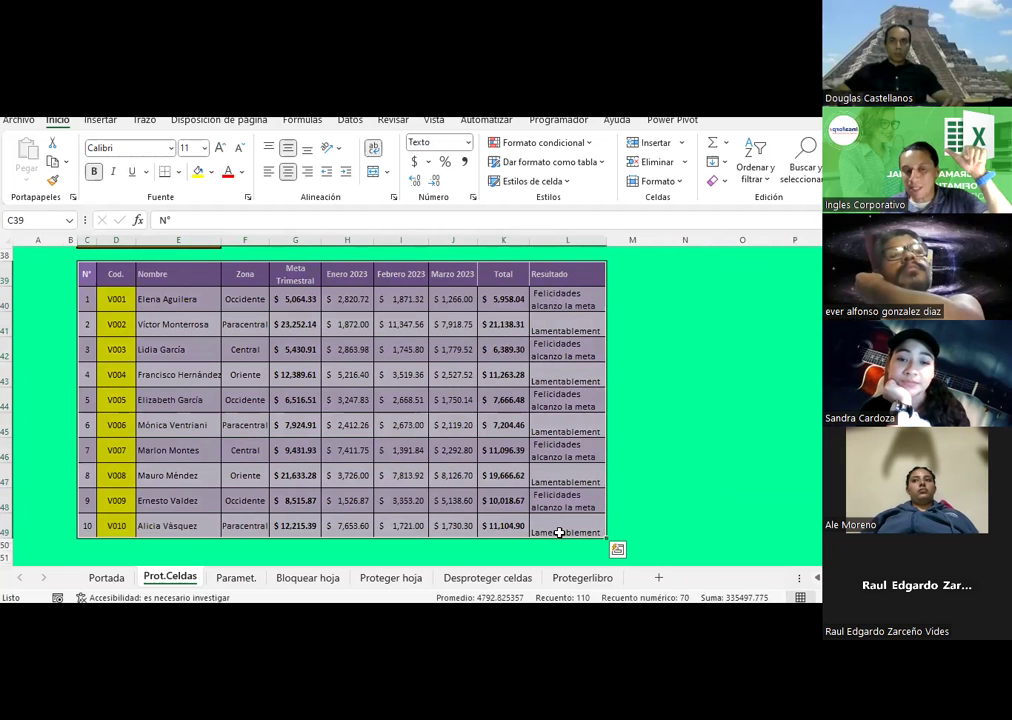
pyautogui.moveTo(116, 299)
pyautogui.mouseDown()
pyautogui.moveTo(131, 424)
pyautogui.moveTo(110, 527)
pyautogui.mouseUp()
pyautogui.moveTo(109, 303); pyautogui.dragTo(117, 525)
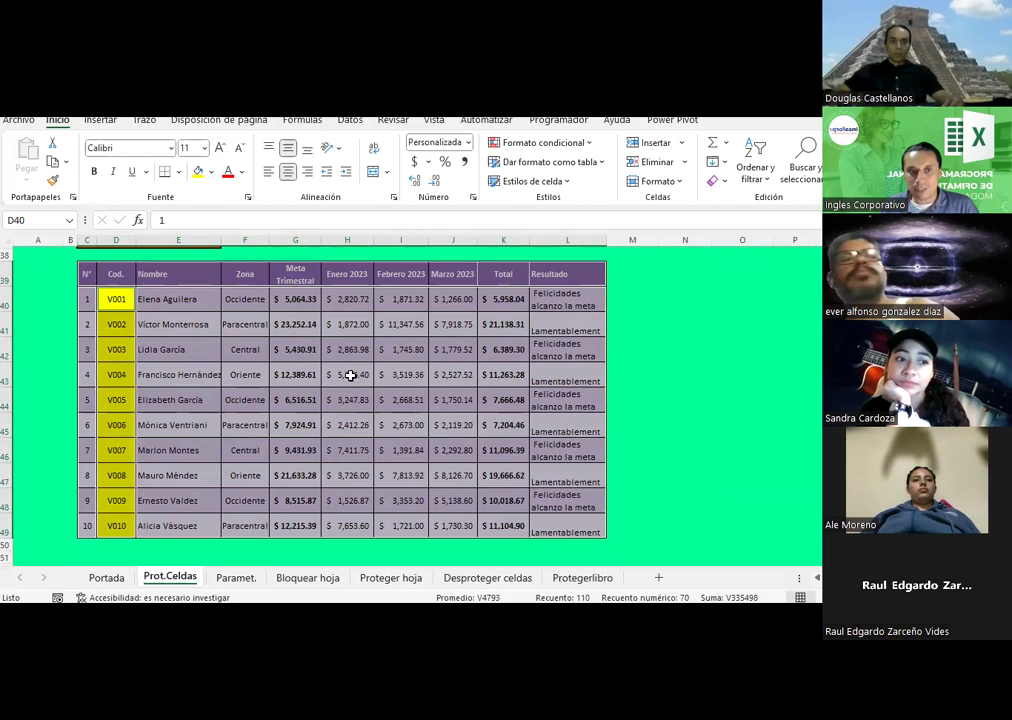
pyautogui.moveTo(81, 269); pyautogui.dragTo(566, 532)
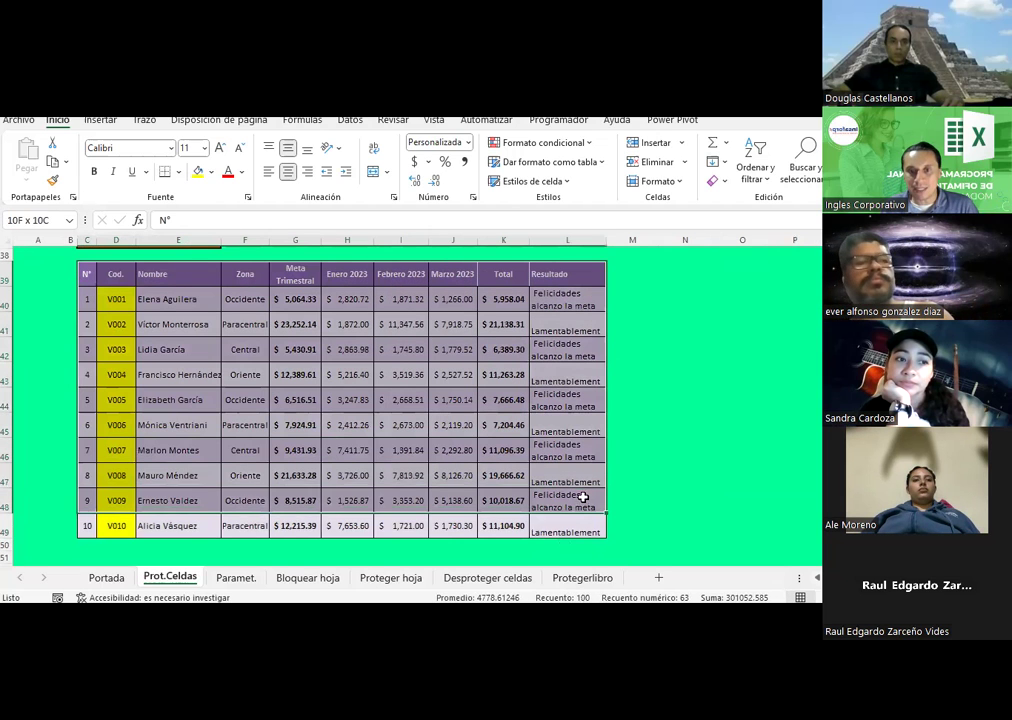
pyautogui.moveTo(103, 298); pyautogui.dragTo(118, 524)
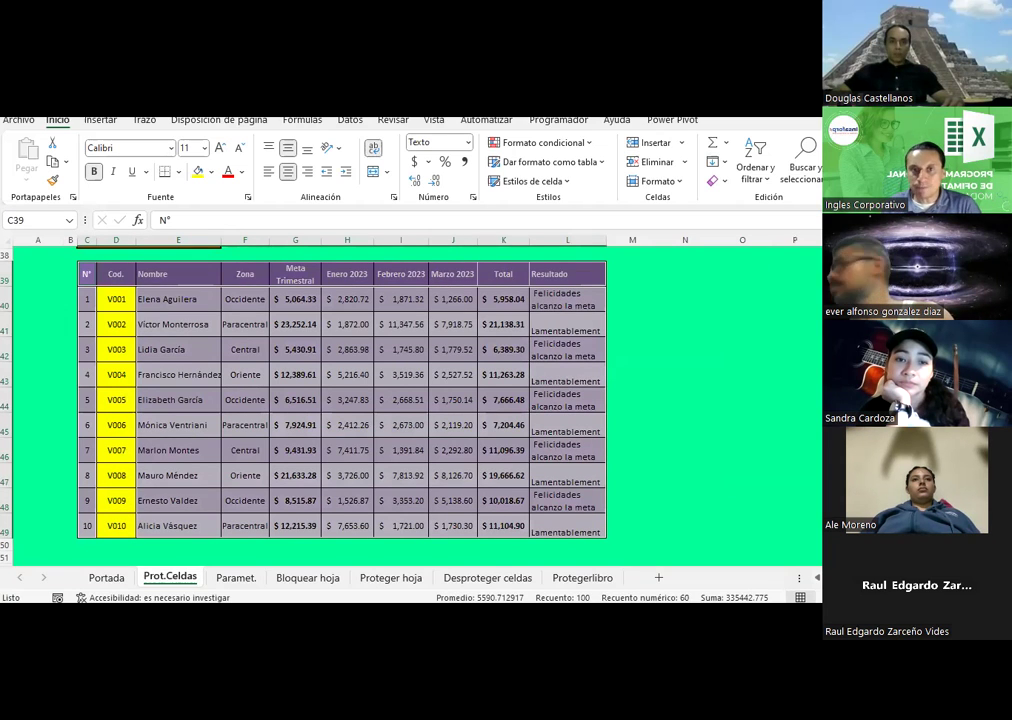
pyautogui.click(351, 121)
# Set the validation rule to allow text length equal to 0
pyautogui.click(699, 183)
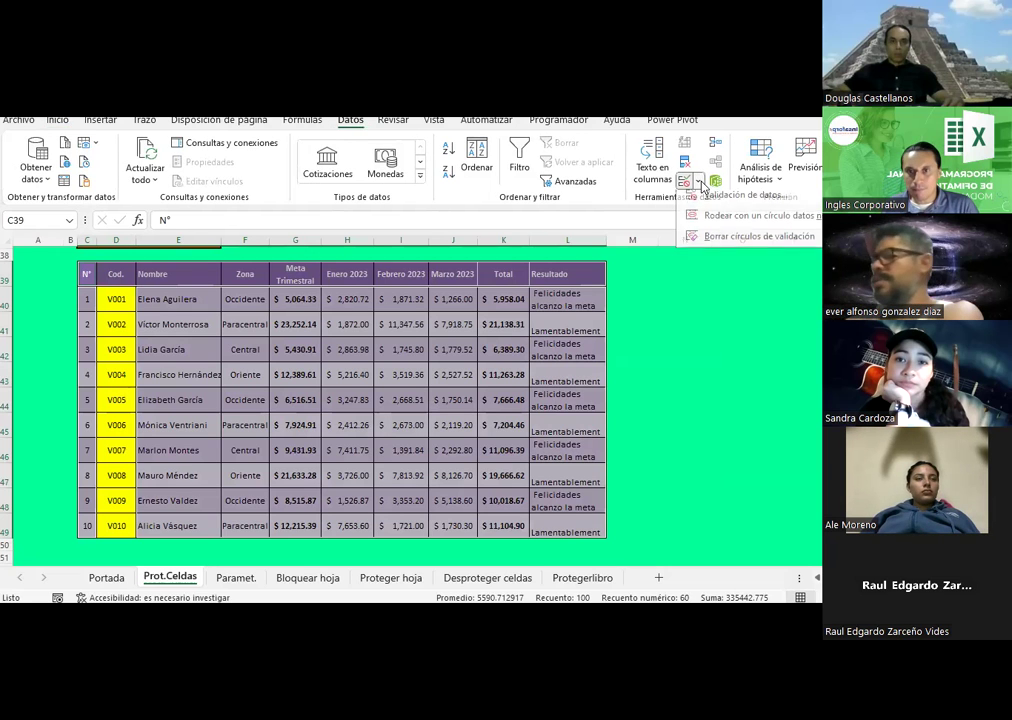
pyautogui.click(706, 202)
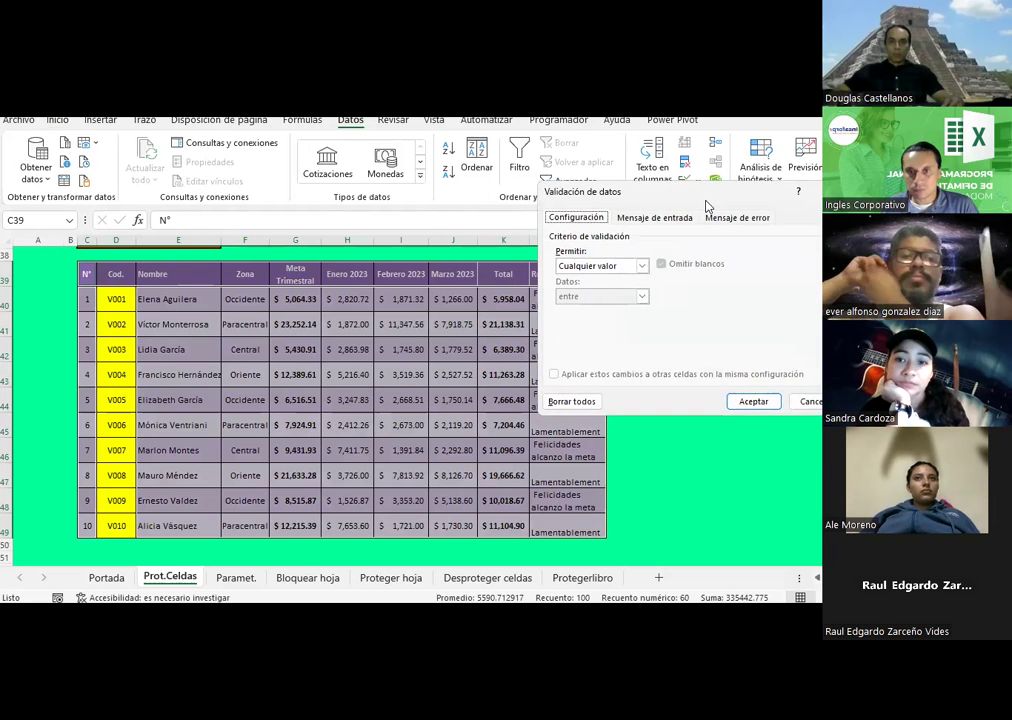
pyautogui.click(641, 265)
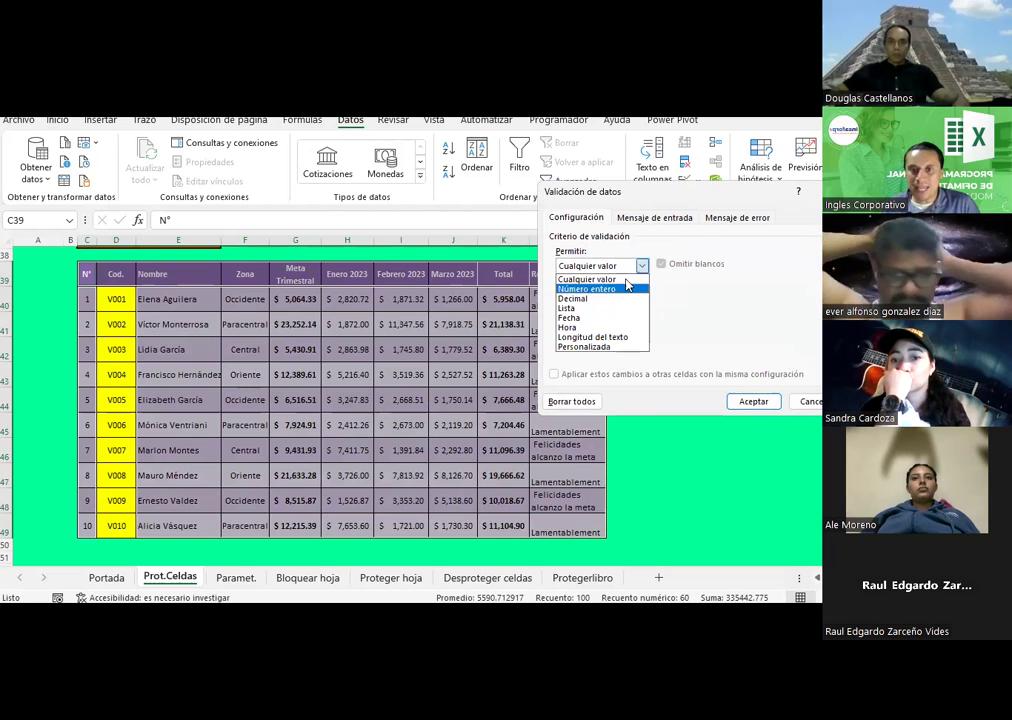
pyautogui.click(625, 280)
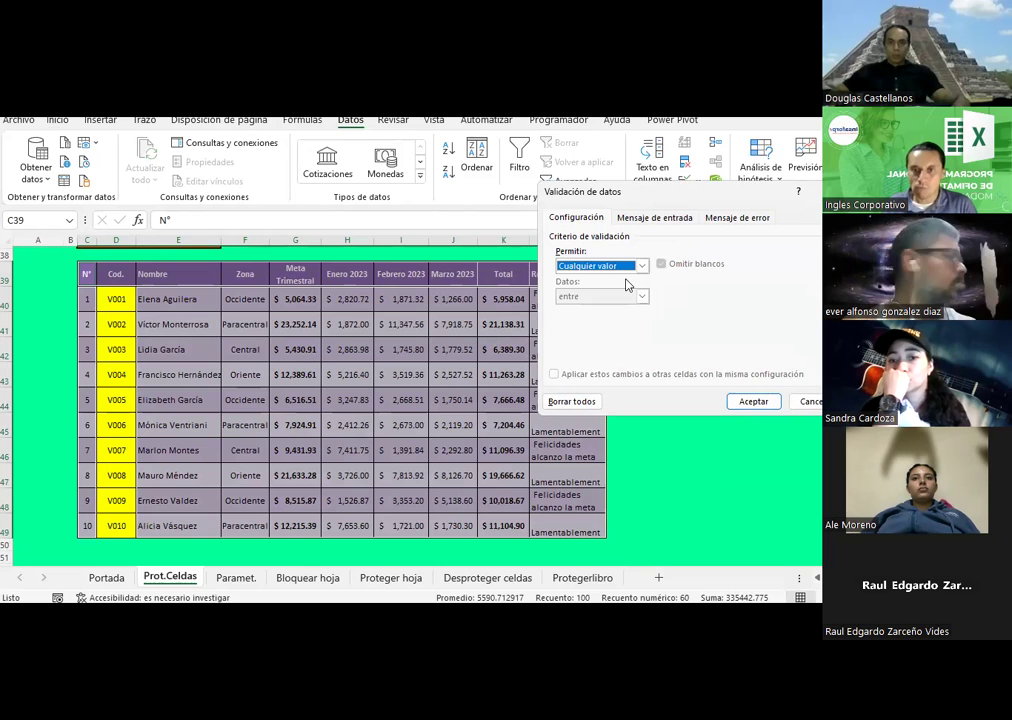
pyautogui.click(641, 265)
pyautogui.click(614, 340)
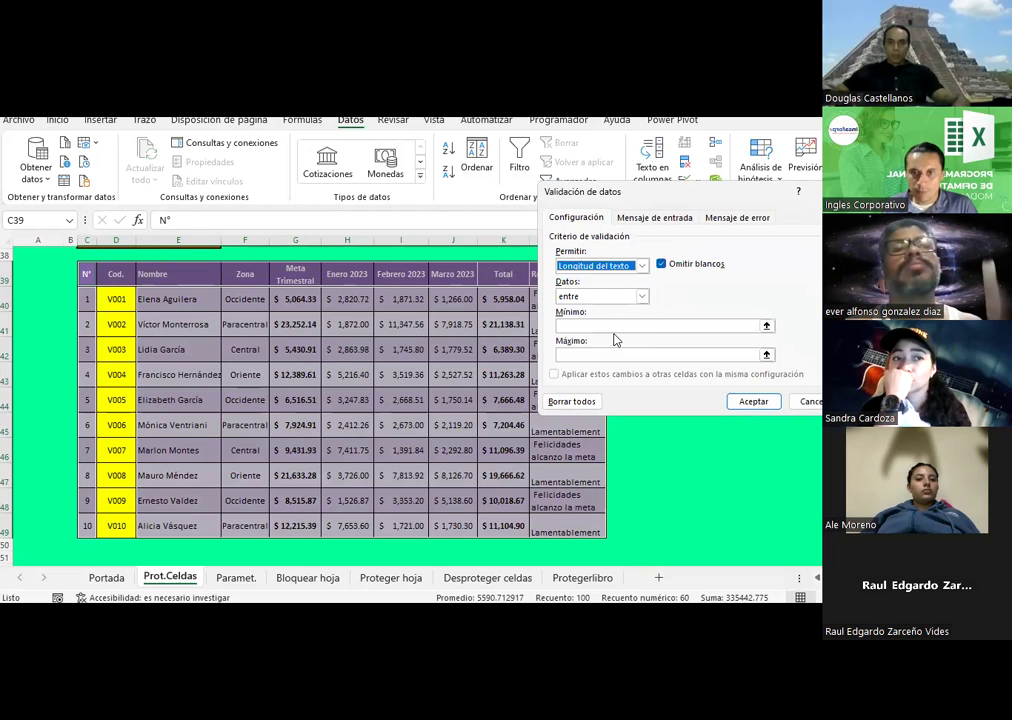
pyautogui.click(641, 296)
pyautogui.click(592, 334)
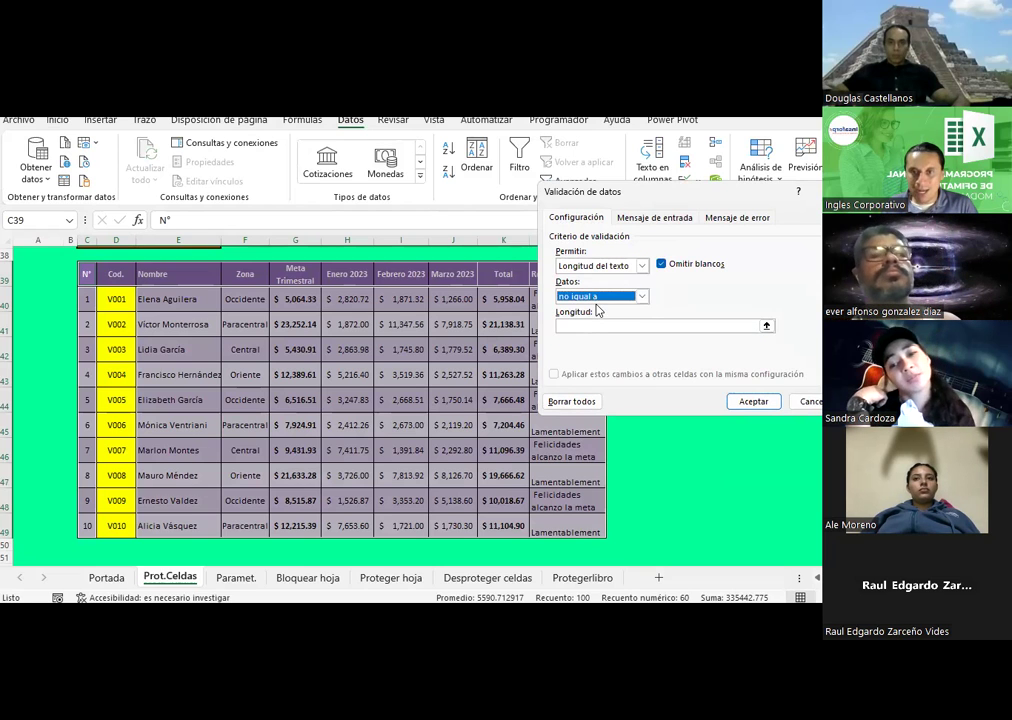
pyautogui.click(639, 296)
pyautogui.click(578, 330)
pyautogui.click(577, 332)
pyautogui.write('0')
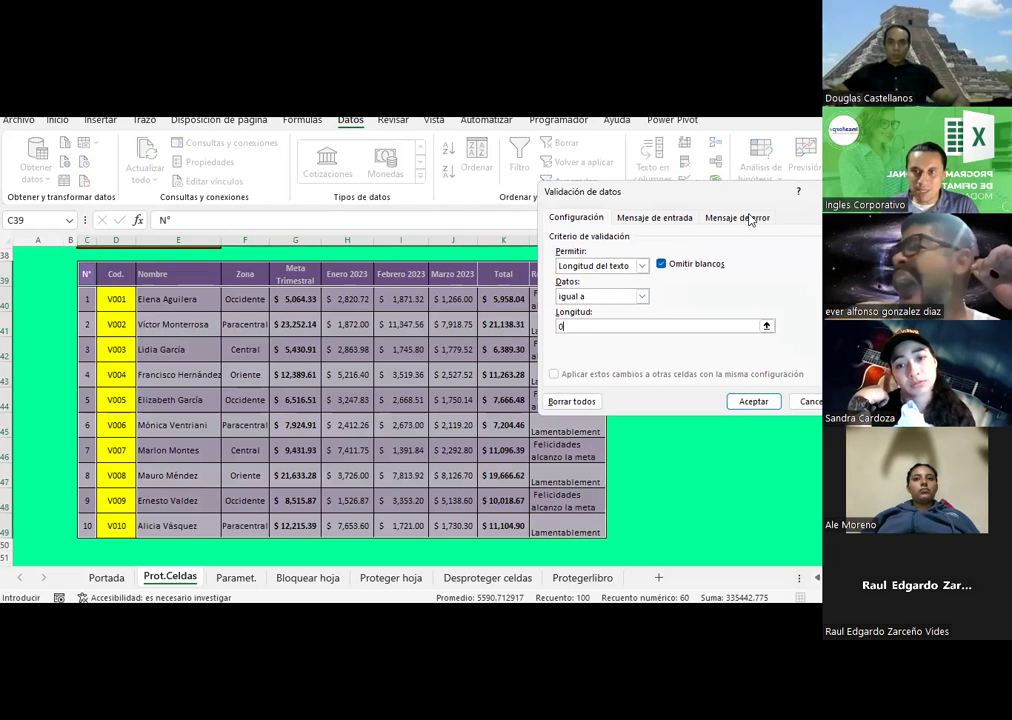
# Title the error alert 'Alto' and begin its 'Zoba bloqueada' message
pyautogui.click(750, 220)
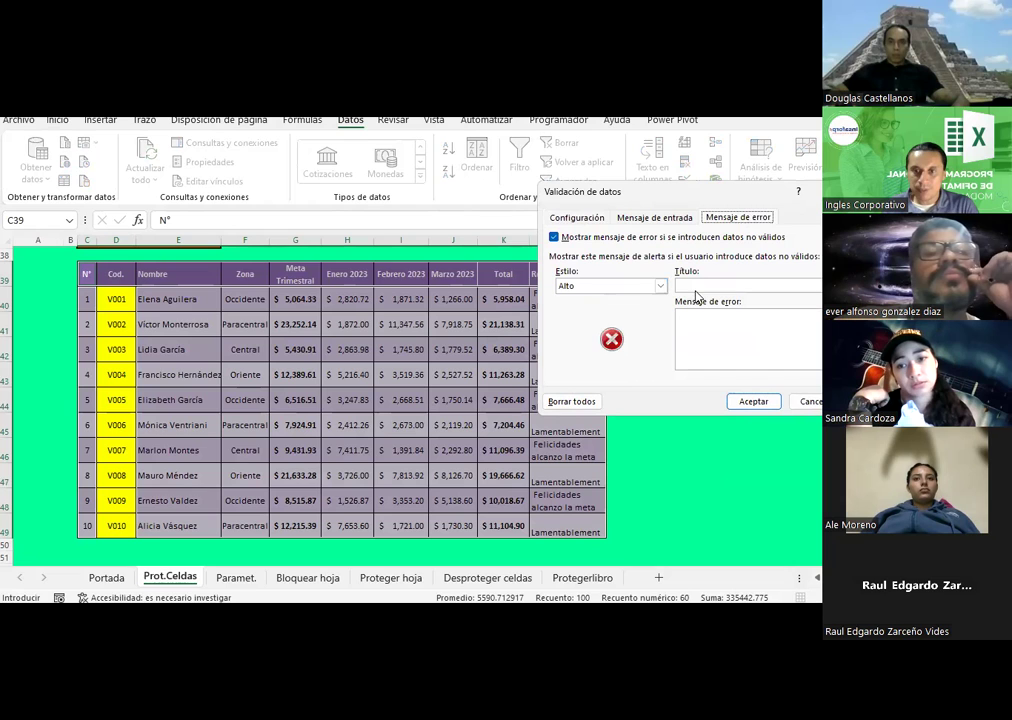
pyautogui.click(698, 287)
pyautogui.write('Alto')
pyautogui.write('Zoba')
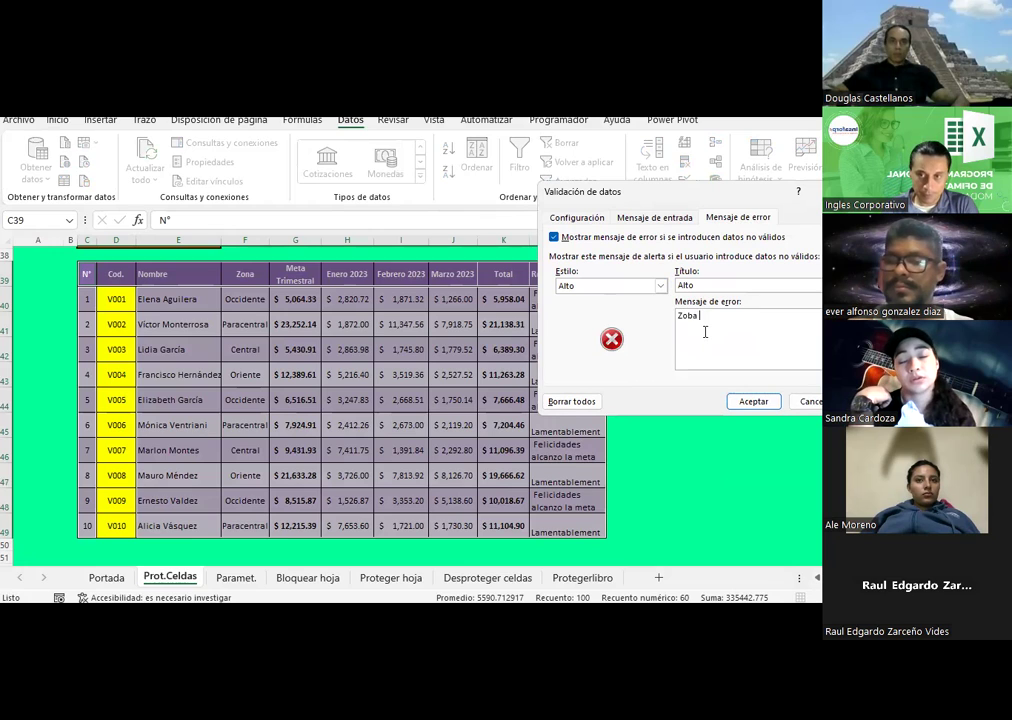
pyautogui.write('b')
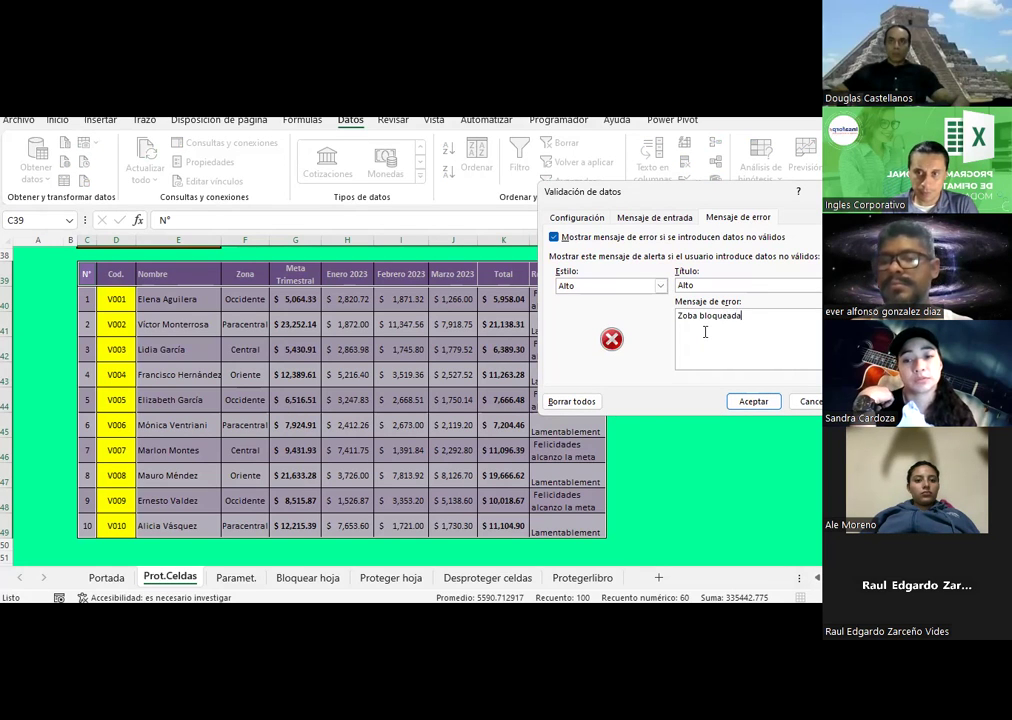
# Accept the new validation rule, then confirm typing 'dasdasd' into a formula cell is rejected
pyautogui.click(751, 402)
pyautogui.click(377, 382)
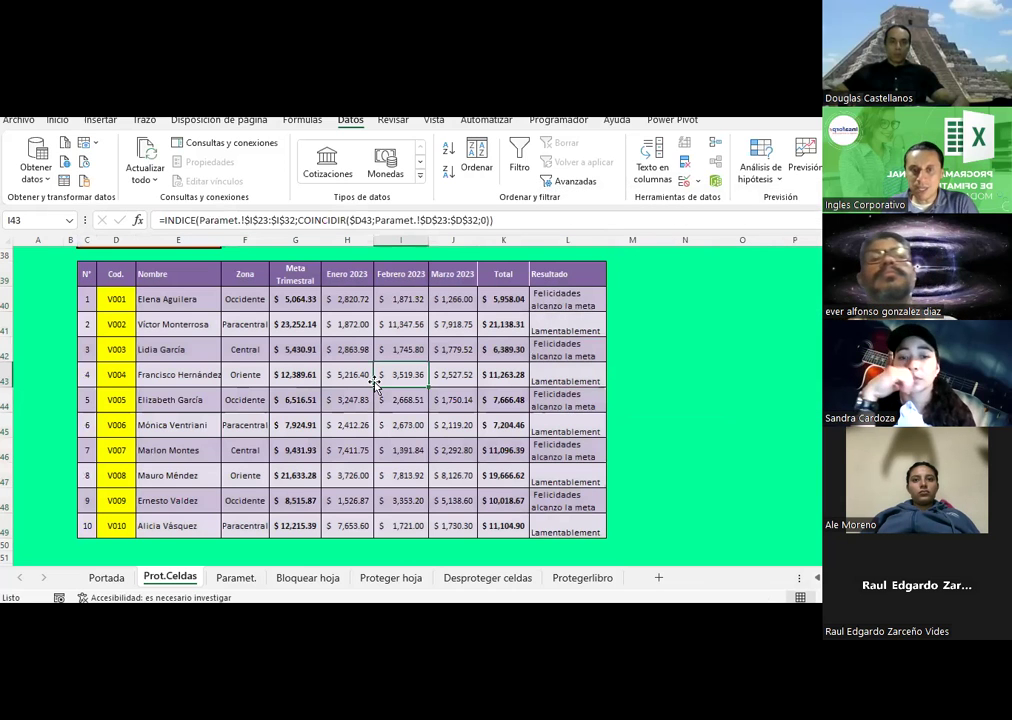
pyautogui.write('d')
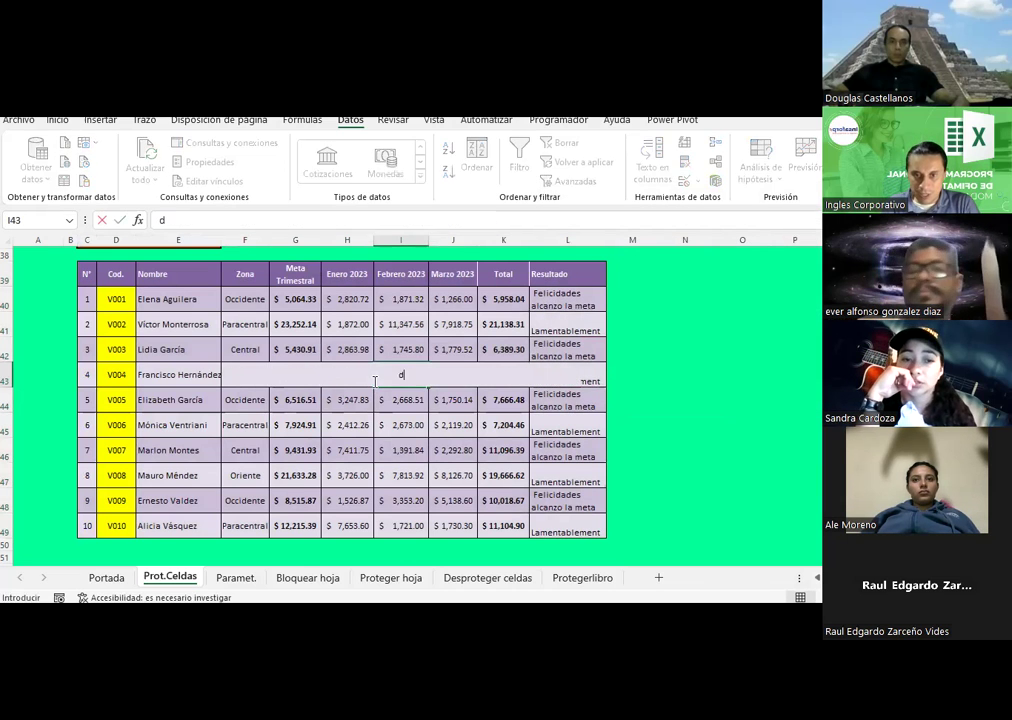
pyautogui.write('asdasd')
pyautogui.press('Return')
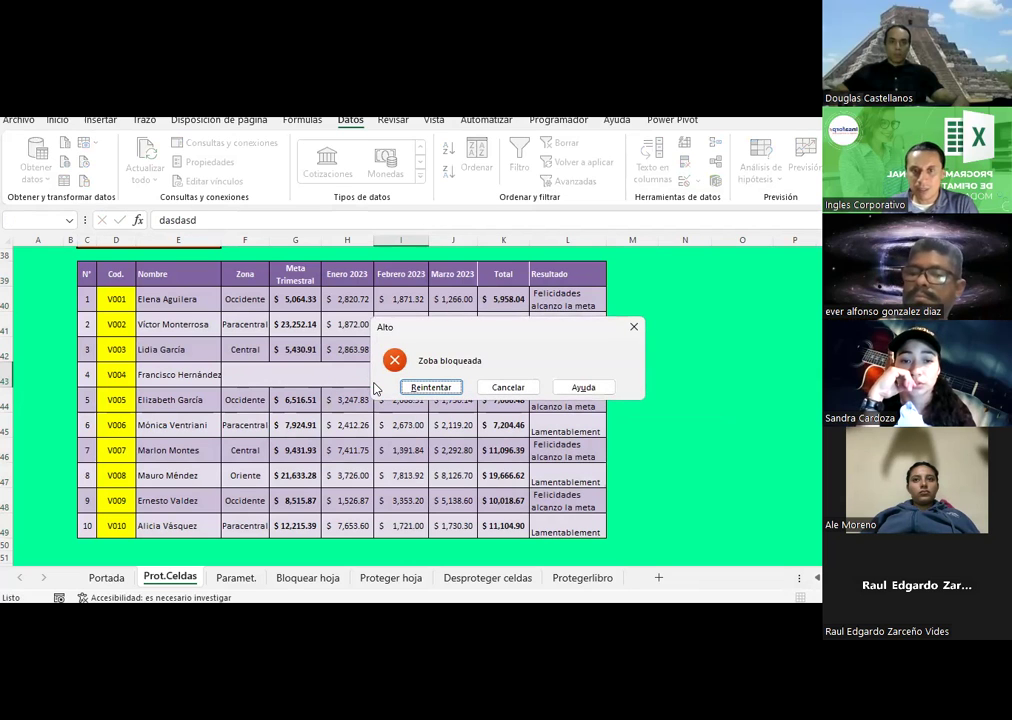
pyautogui.press('Escape')
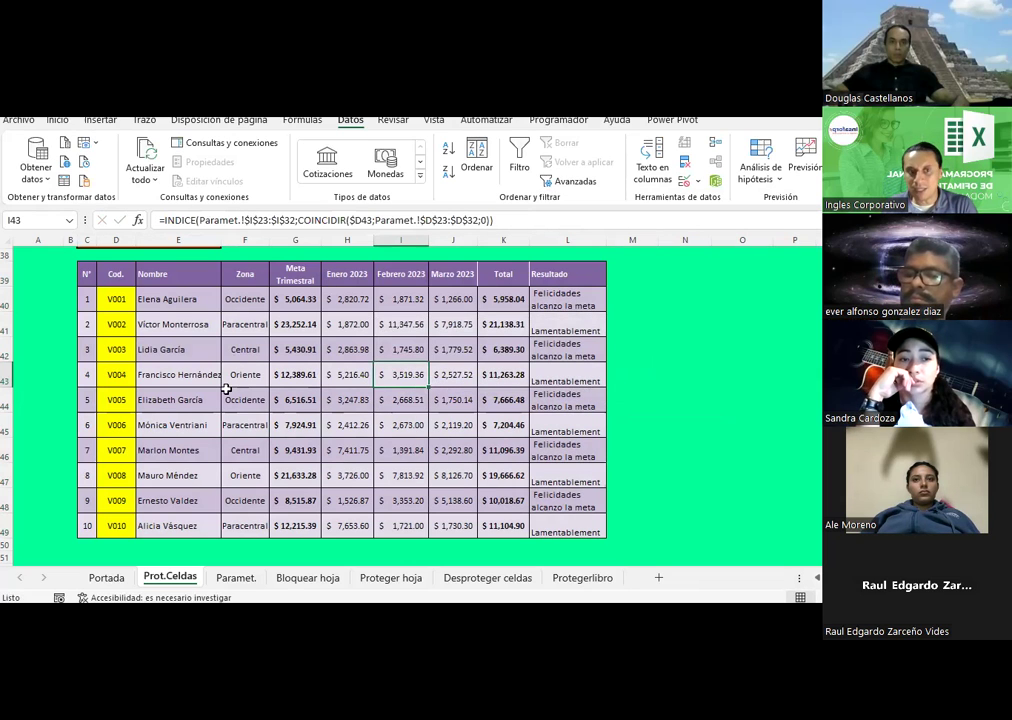
# Edit the yellow Cod. cells so rows 1–6 read V002, V001, V004, V005, V007, V006
pyautogui.click(120, 375)
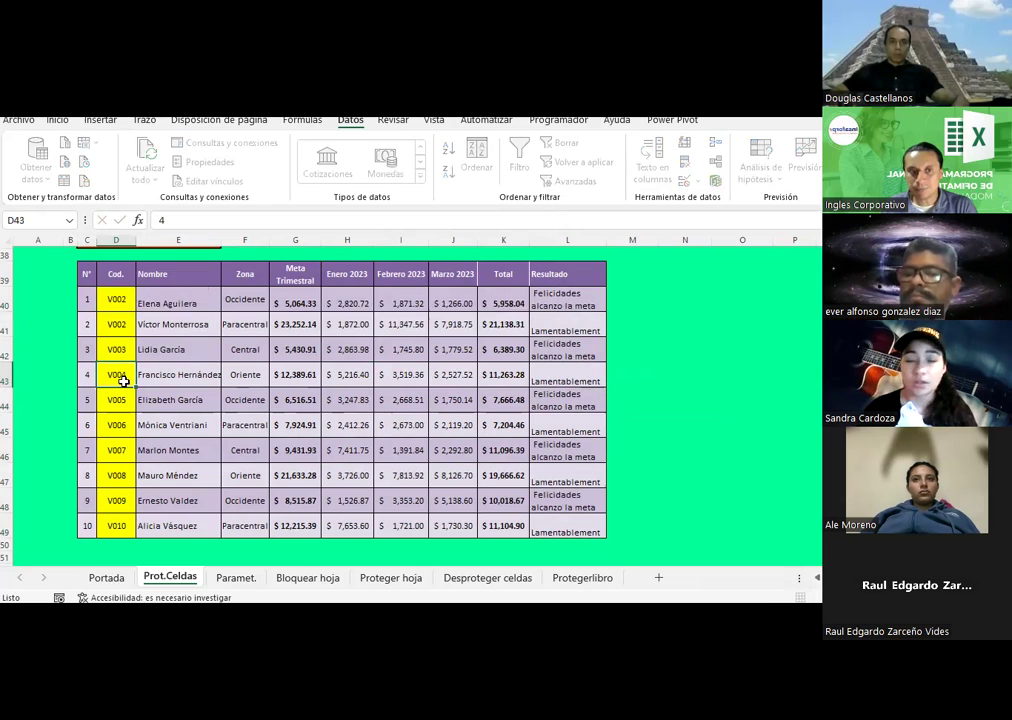
pyautogui.click(116, 324)
pyautogui.write('2')
pyautogui.hotkey('ctrl', 'z')
pyautogui.click(118, 349)
pyautogui.write('4')
pyautogui.press('Return')
pyautogui.write('5')
pyautogui.click(118, 427)
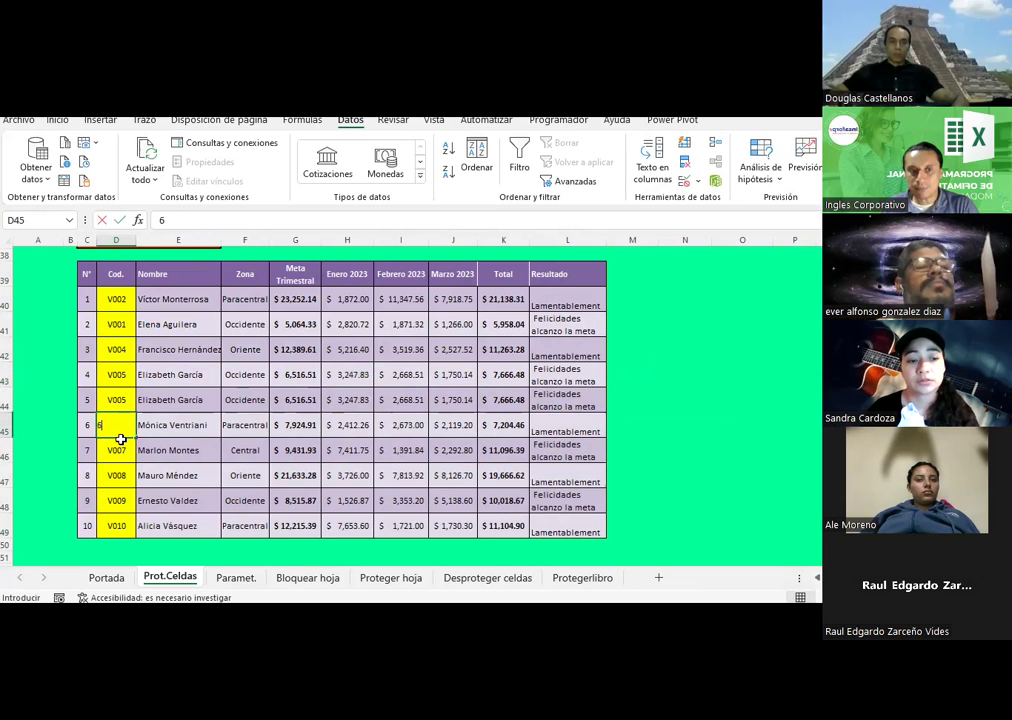
pyautogui.click(119, 450)
pyautogui.click(111, 390)
pyautogui.write('7')
pyautogui.click(208, 415)
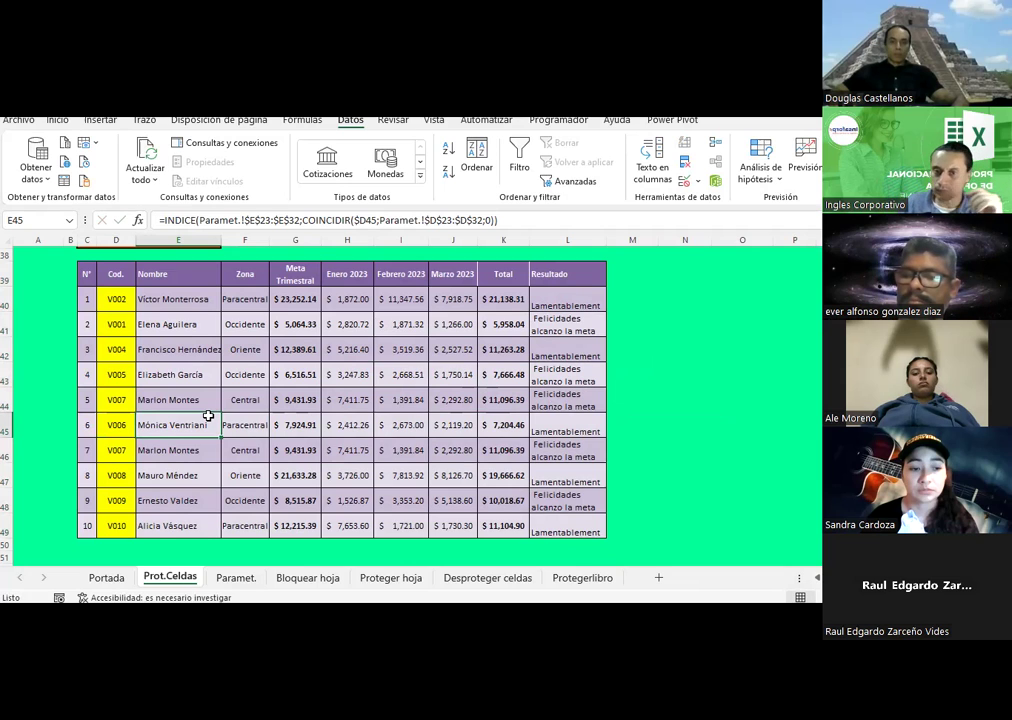
# Clear and restore I40's Febrero 2023 formula, then re-enter it to trigger the Zoba bloqueada alert
pyautogui.click(407, 302)
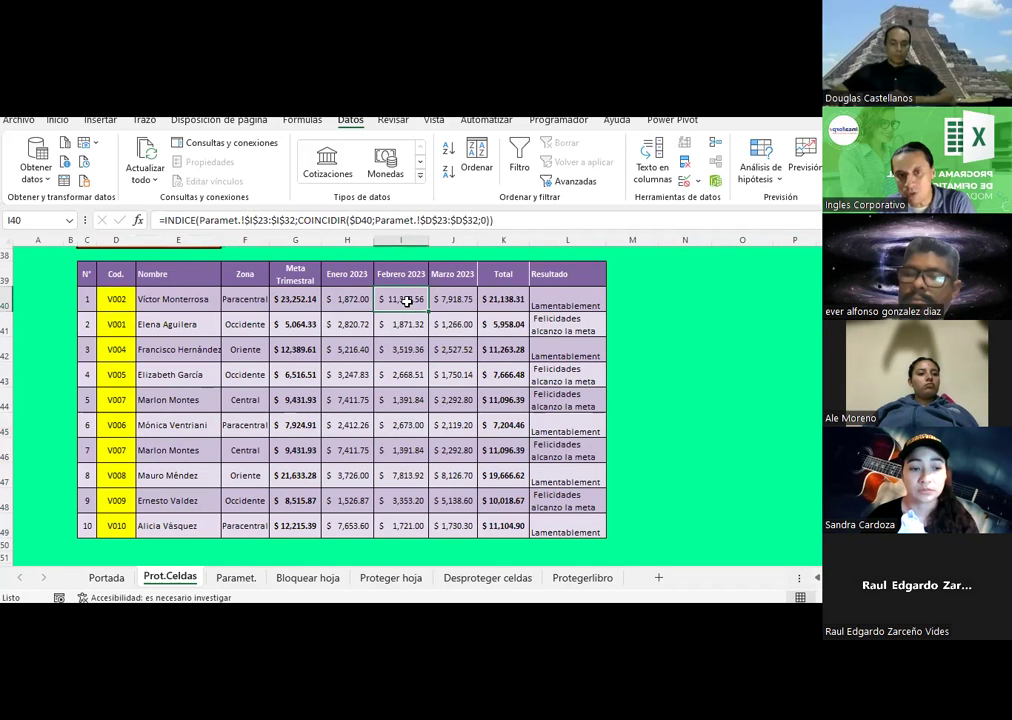
pyautogui.press('Delete')
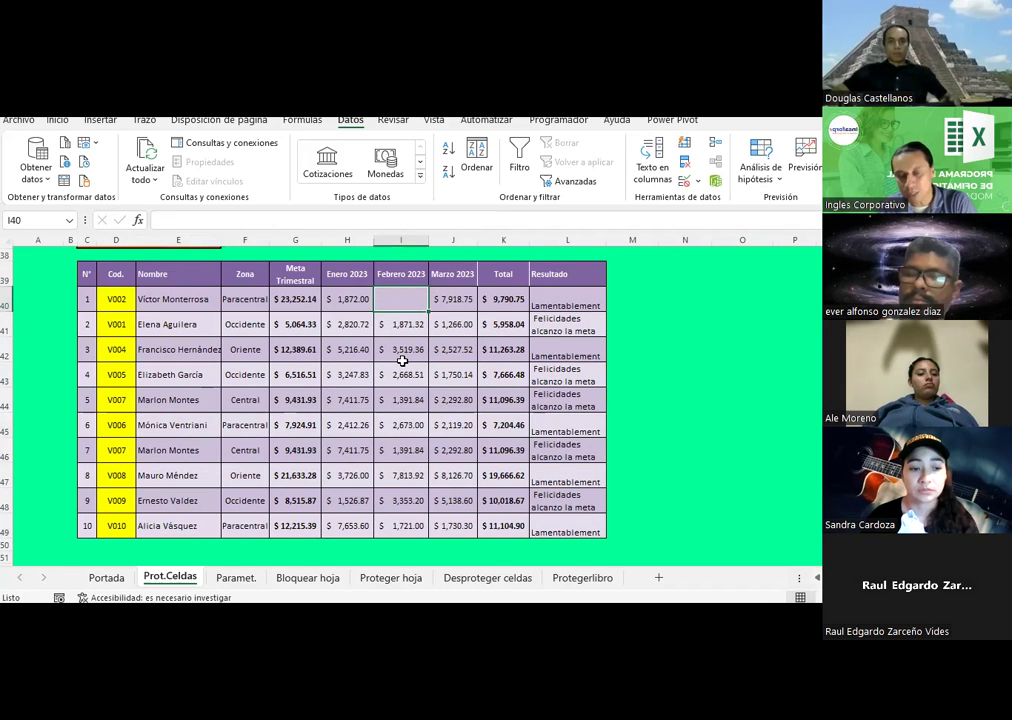
pyautogui.hotkey('ctrl', 'z')
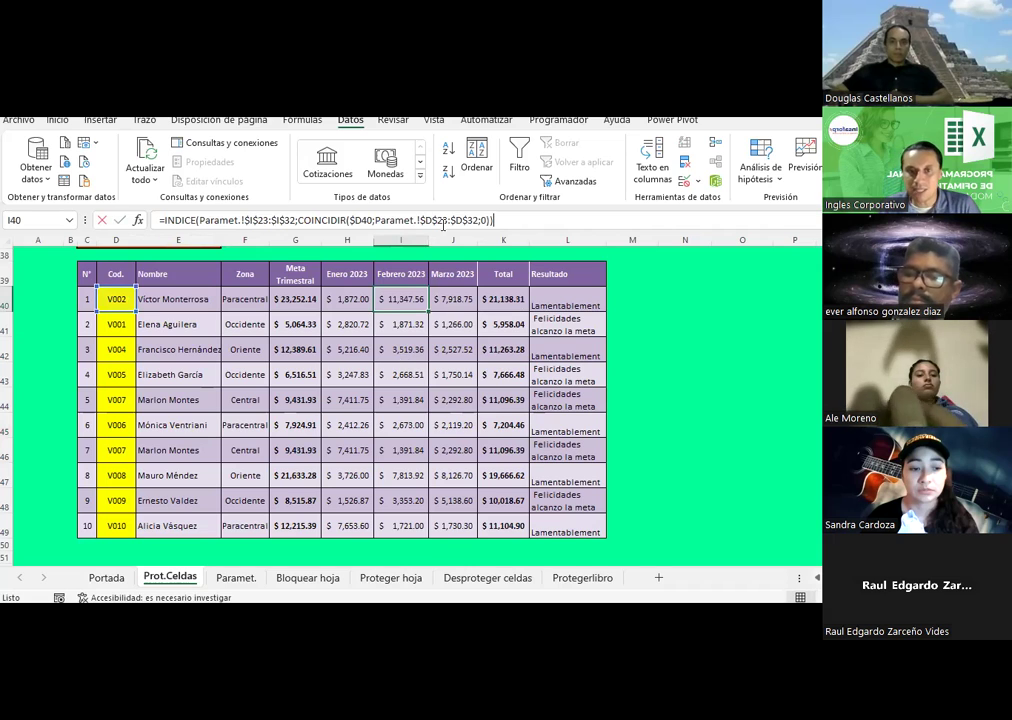
pyautogui.click(443, 224)
pyautogui.press('Return')
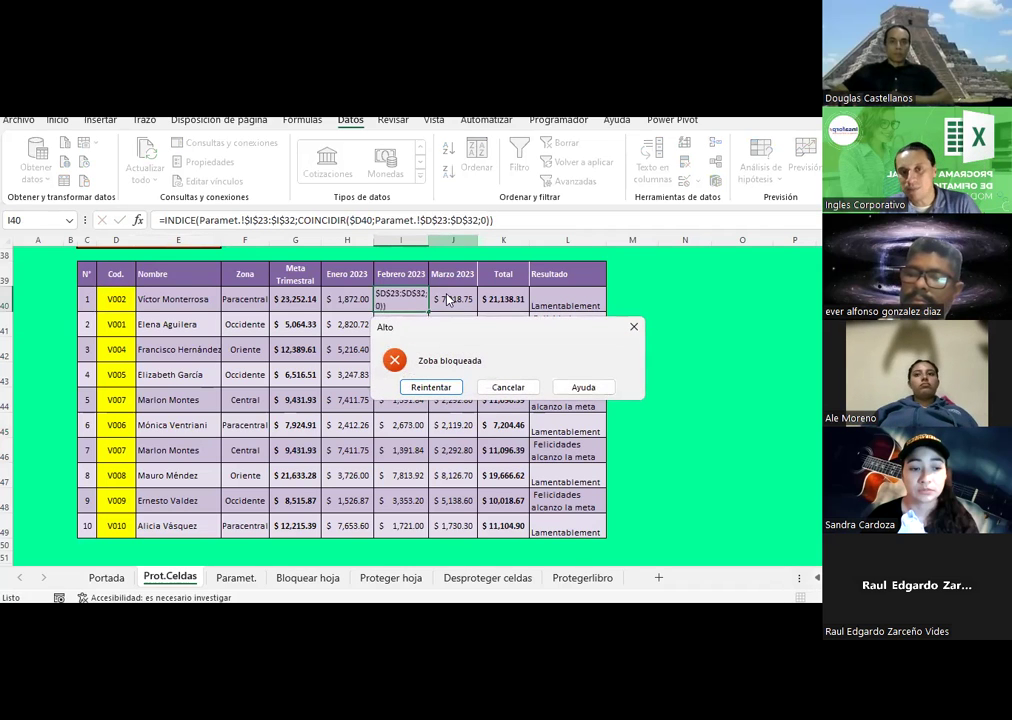
# Dismiss the blocked-entry alert, delete the Marzo 2023 column J, and undo the deletion
pyautogui.press('Escape')
pyautogui.click(443, 245)
pyautogui.rightClick(446, 250)
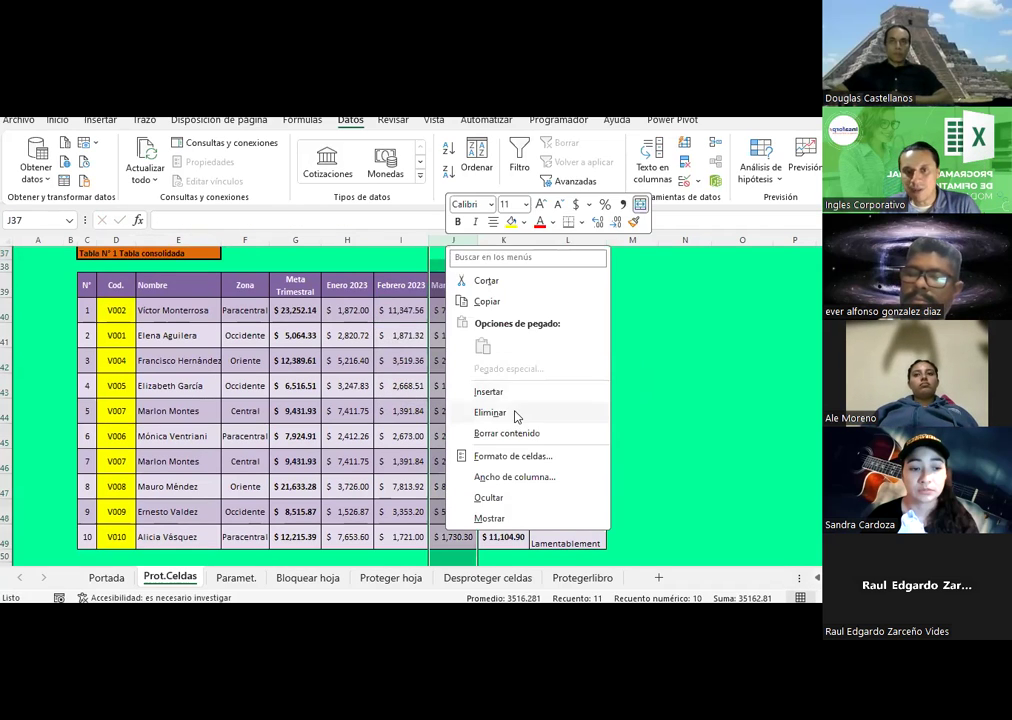
pyautogui.click(515, 418)
pyautogui.hotkey('ctrl', 'z')
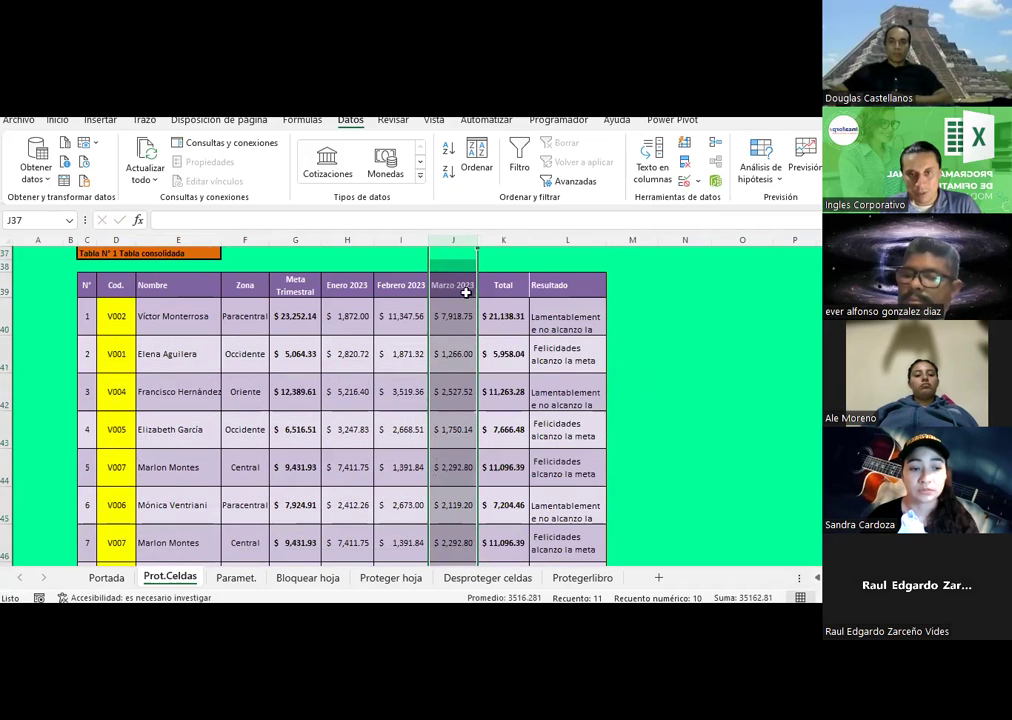
# Insert a blank column before Marzo 2023, undo it, and select Total cell K42
pyautogui.rightClick(453, 238)
pyautogui.click(499, 386)
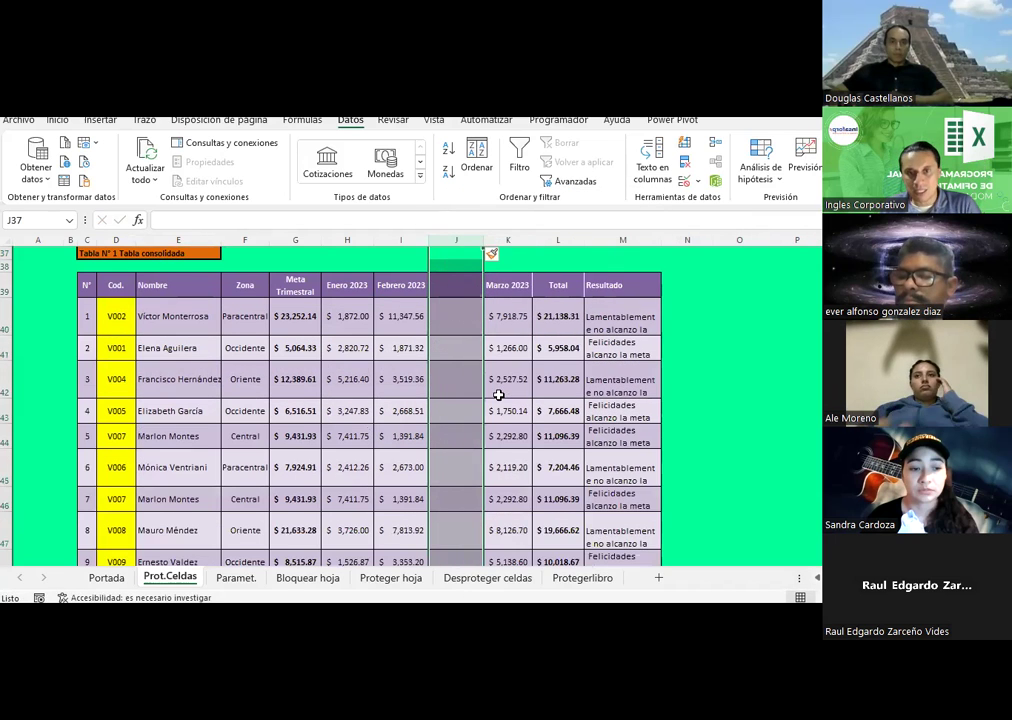
pyautogui.hotkey('ctrl', 'z')
pyautogui.click(498, 395)
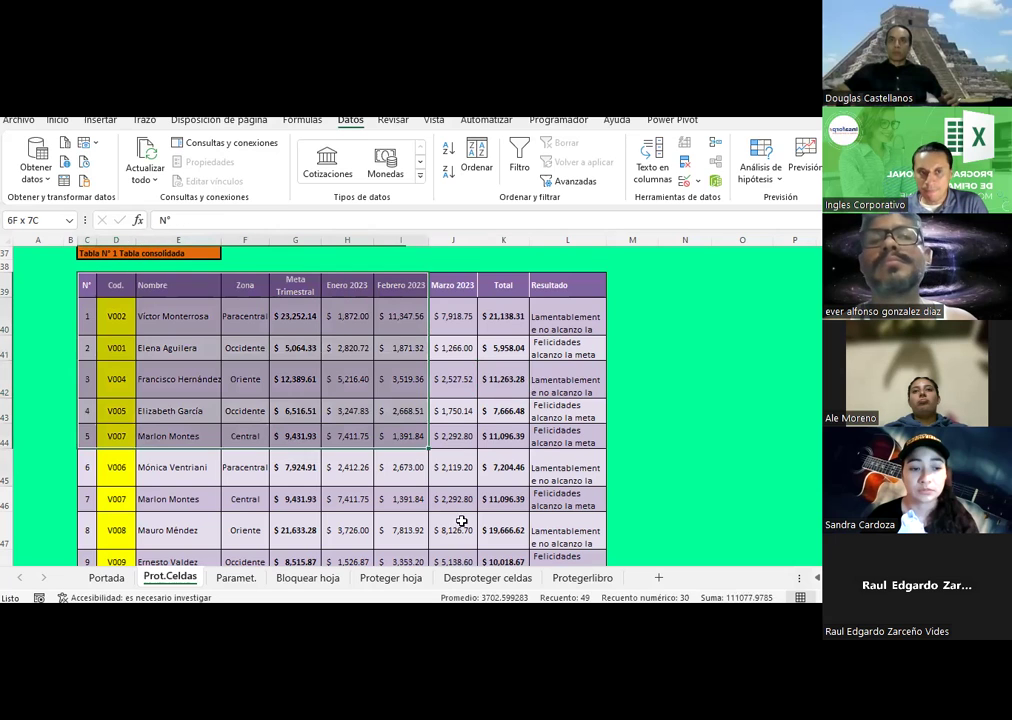
# Select the table C39:L49 and clear all of its existing data validation
pyautogui.moveTo(88, 291); pyautogui.dragTo(605, 519)
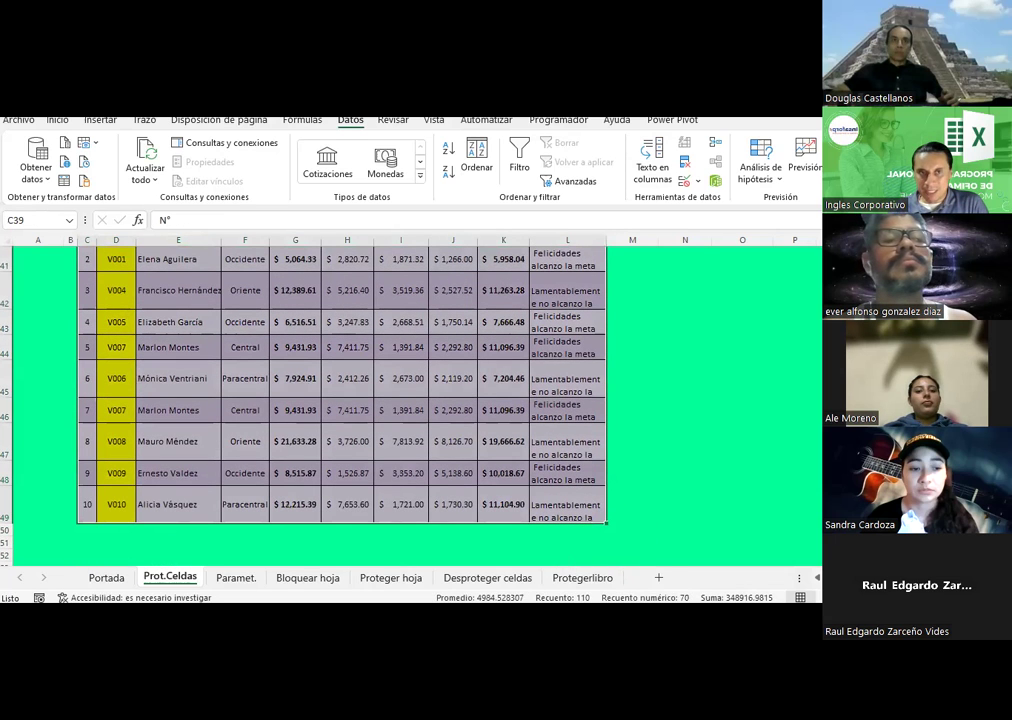
pyautogui.click(52, 121)
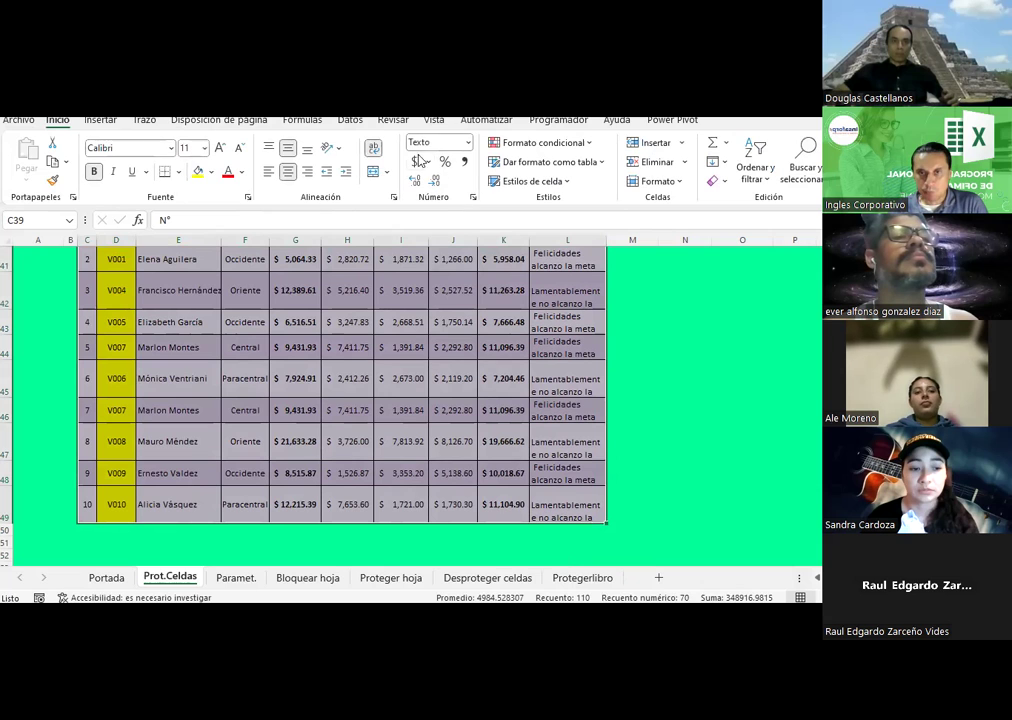
pyautogui.click(358, 121)
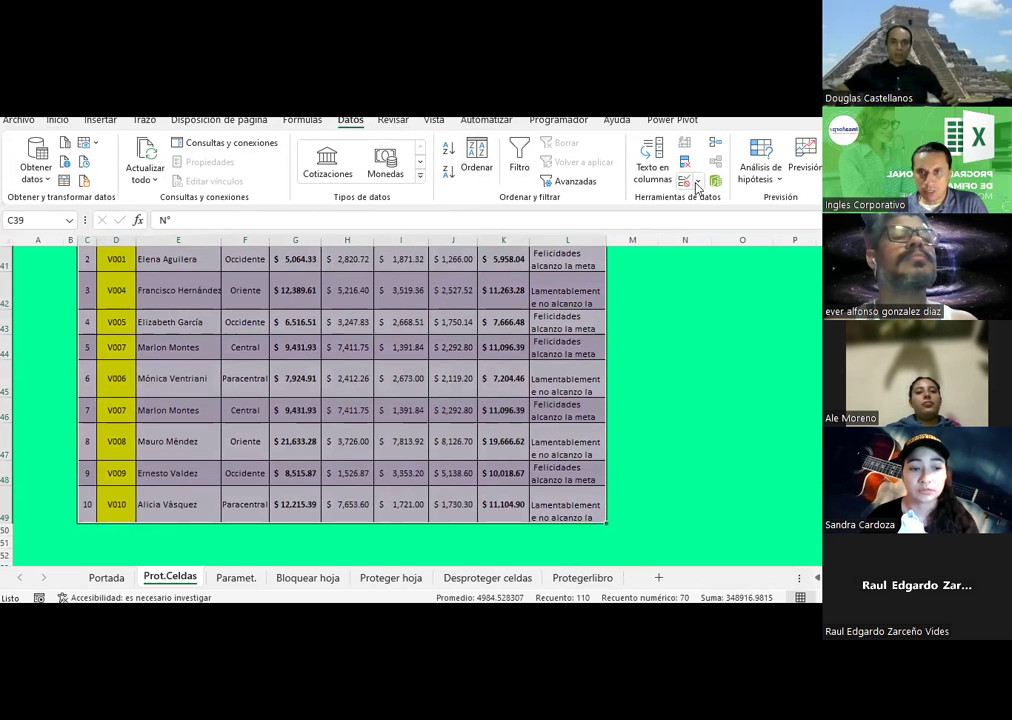
pyautogui.click(697, 183)
pyautogui.click(690, 200)
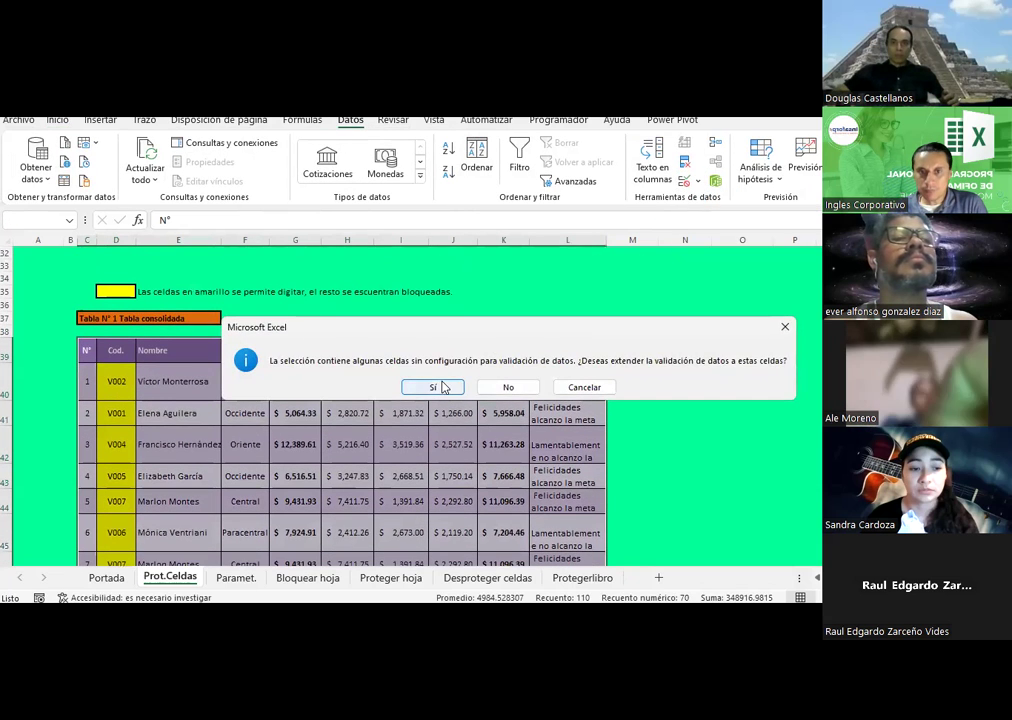
pyautogui.click(443, 387)
pyautogui.click(563, 404)
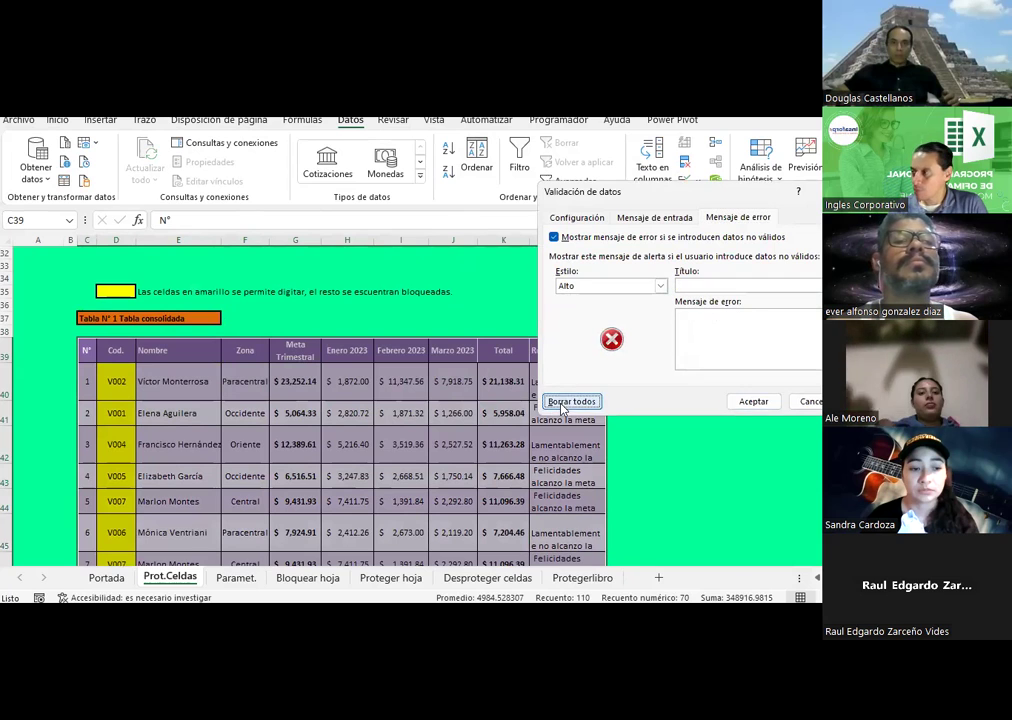
pyautogui.click(753, 401)
# Give C39:L49 a Longitud del texto / igual a rule with a Zoba bloqueada stop alert
pyautogui.scroll(-1, 517, 357)
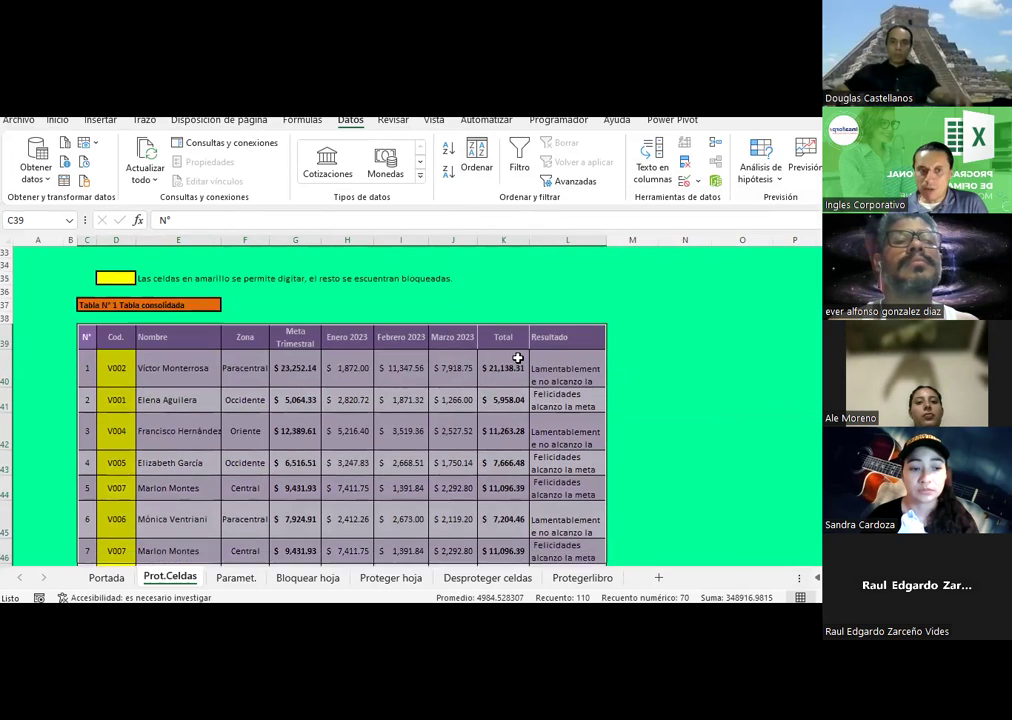
pyautogui.scroll(-2, 517, 357)
pyautogui.click(517, 357)
pyautogui.moveTo(84, 271); pyautogui.dragTo(561, 512)
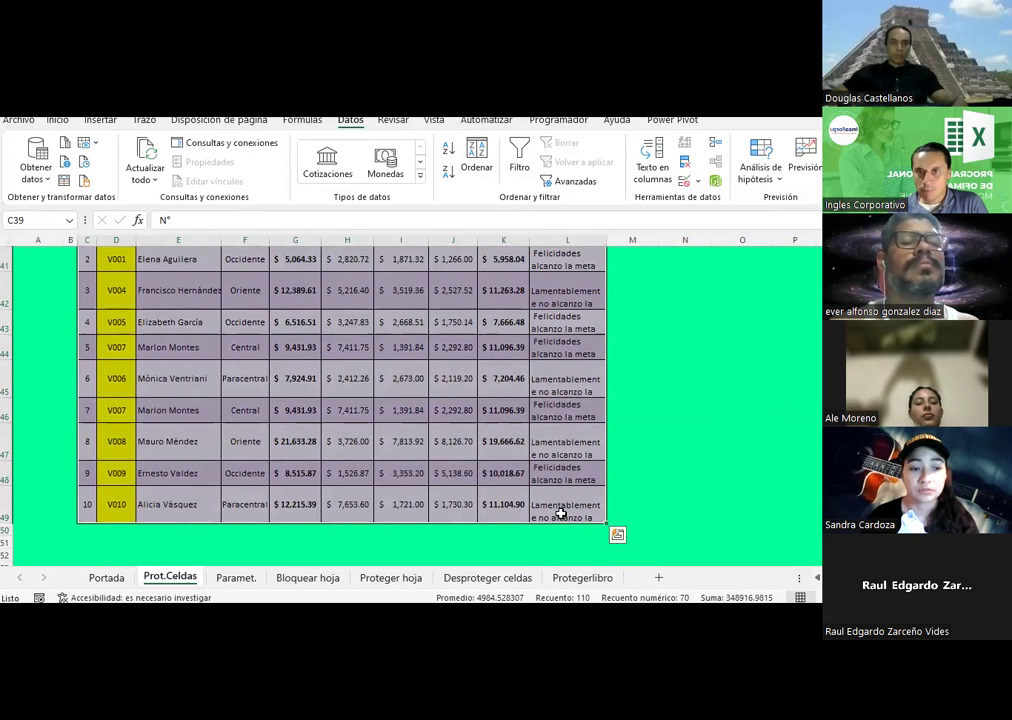
pyautogui.click(697, 181)
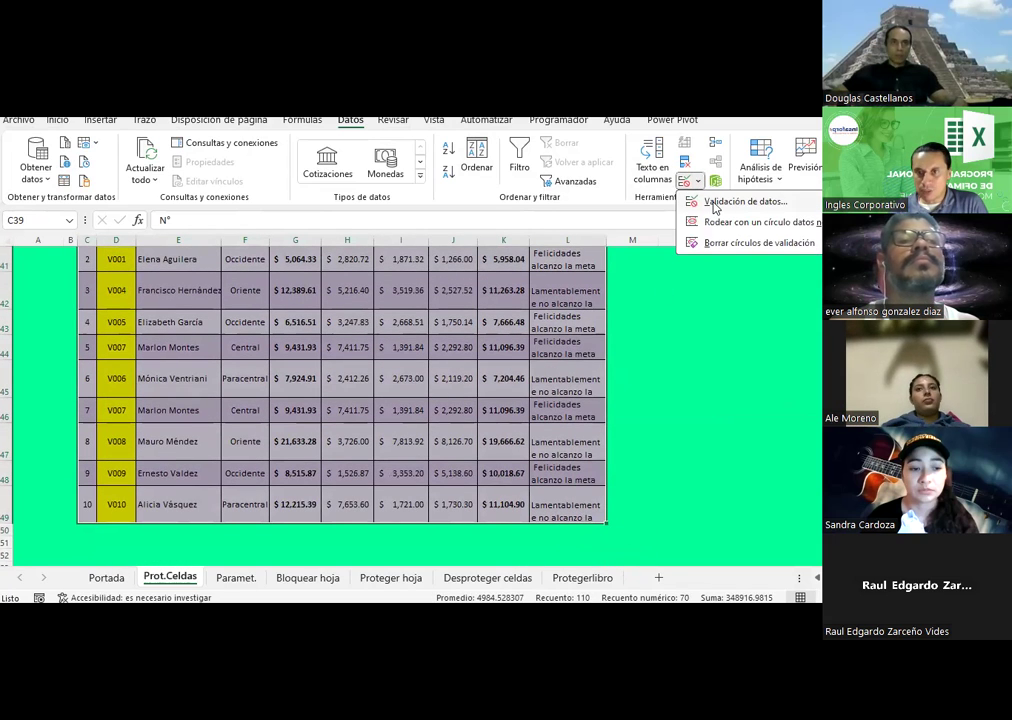
pyautogui.click(713, 203)
pyautogui.click(584, 219)
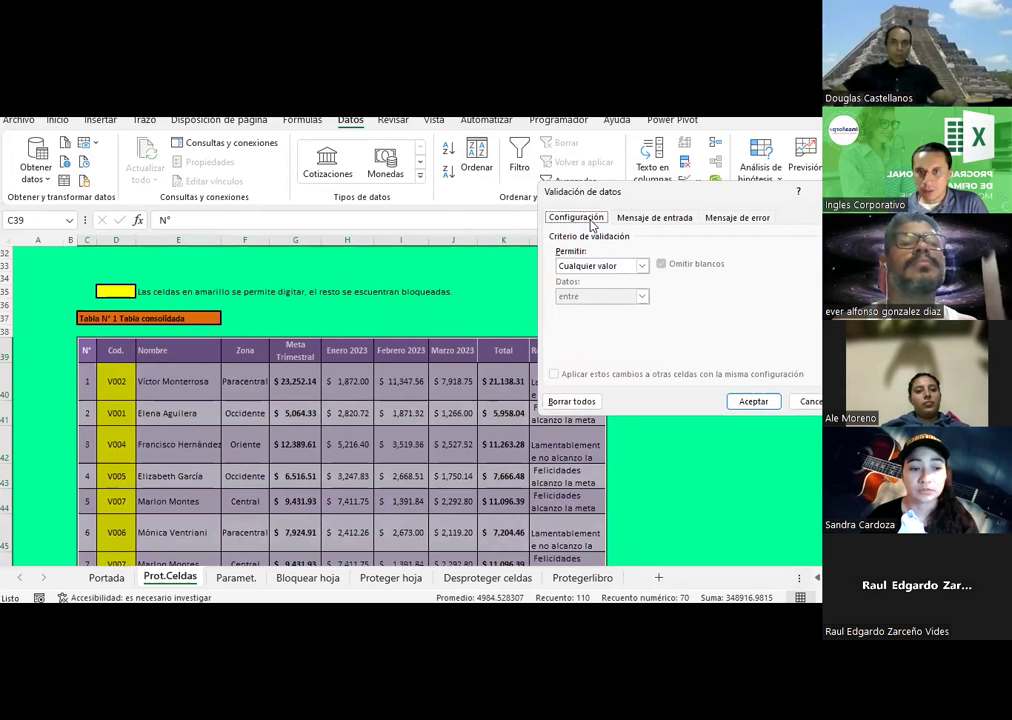
pyautogui.click(590, 265)
pyautogui.click(580, 341)
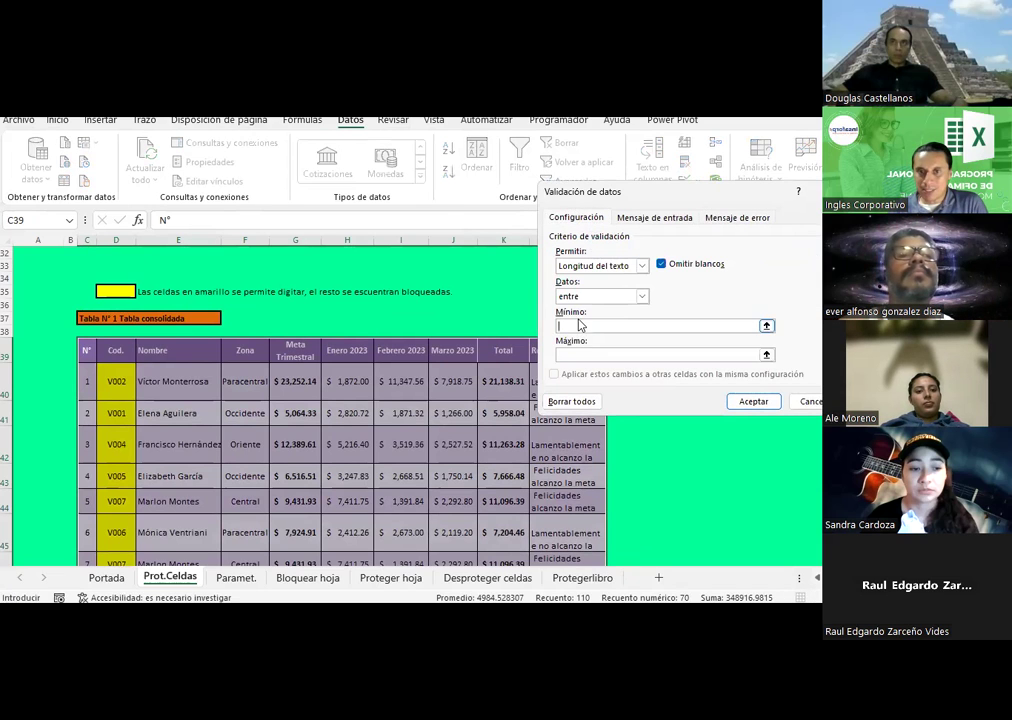
pyautogui.click(620, 296)
pyautogui.click(575, 331)
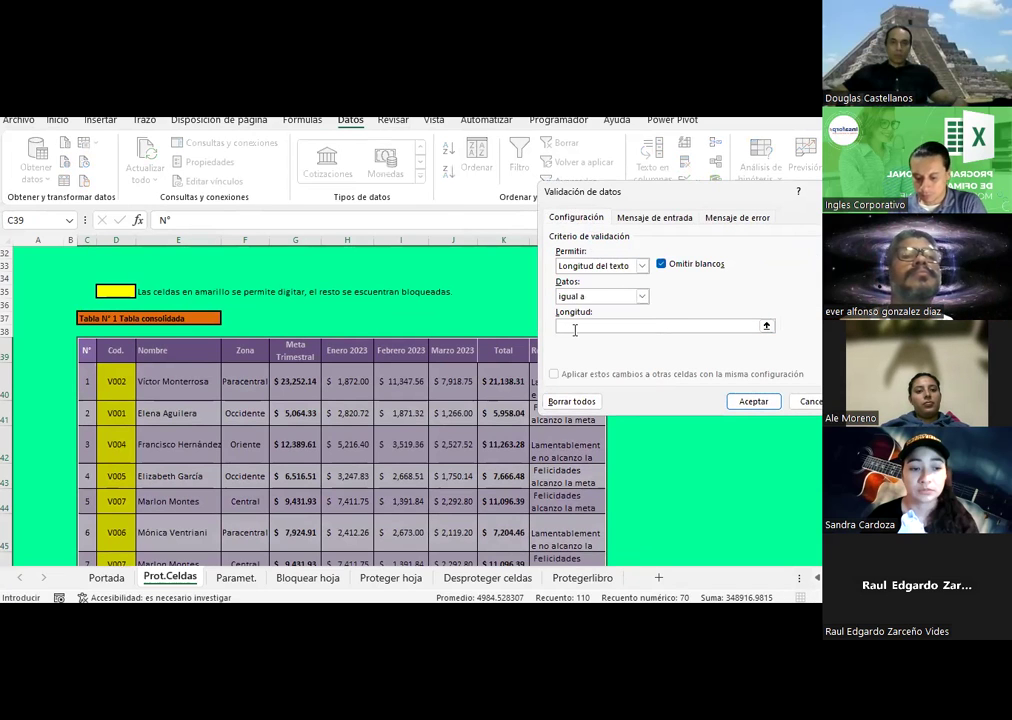
pyautogui.write('0')
pyautogui.click(714, 218)
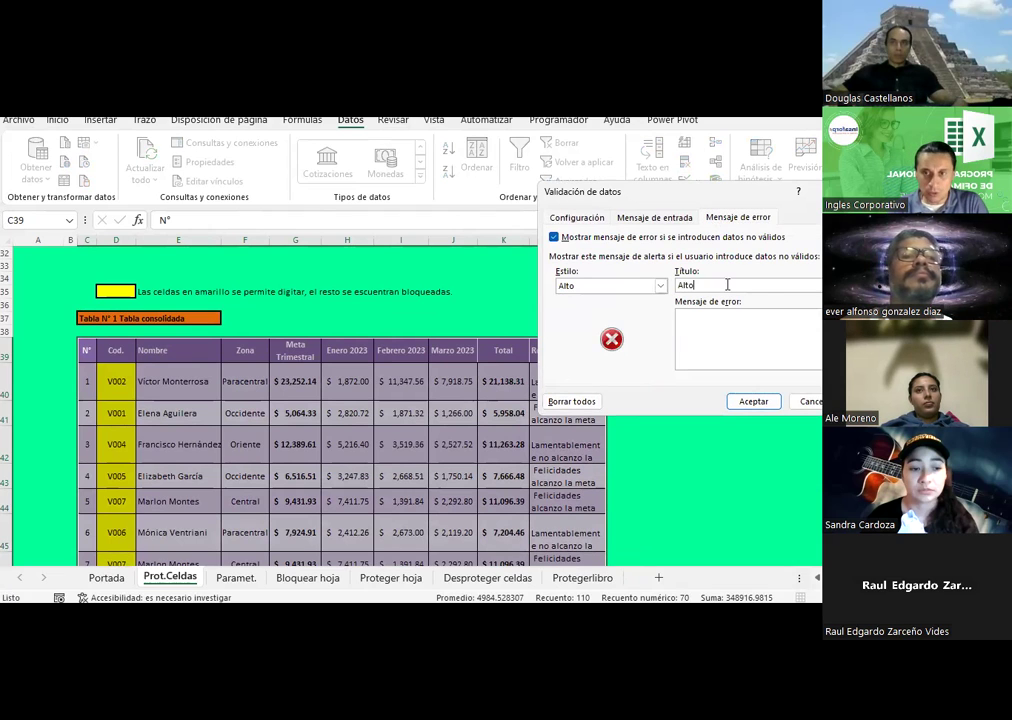
pyautogui.write('Zobabloquead')
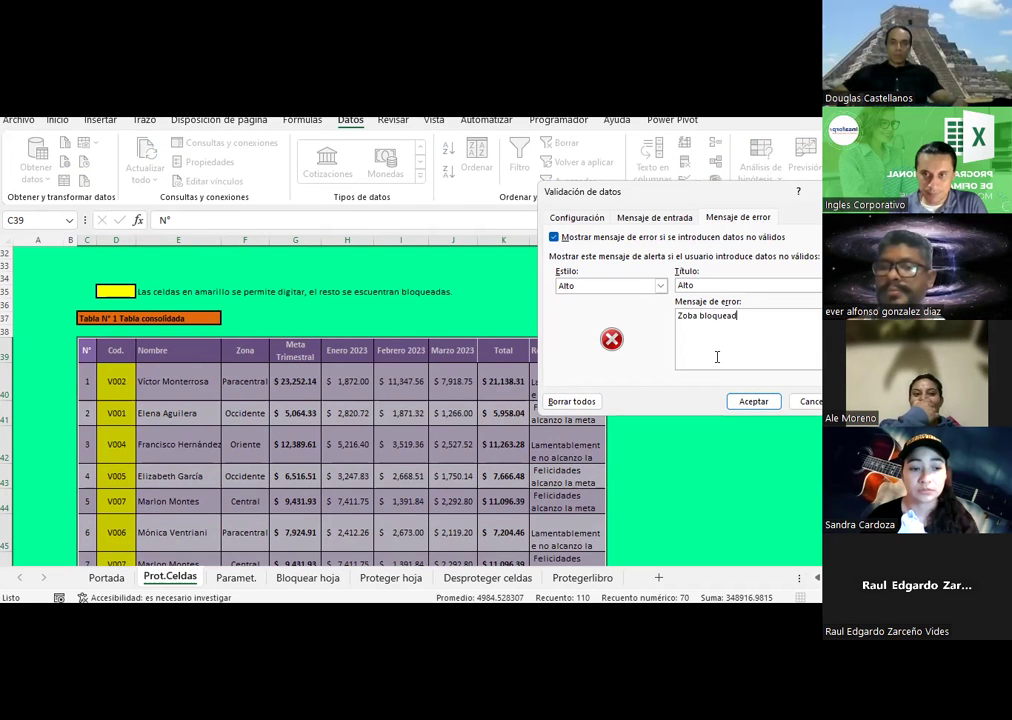
pyautogui.click(753, 401)
# Scroll down and select the code cells D40:D49
pyautogui.click(558, 386)
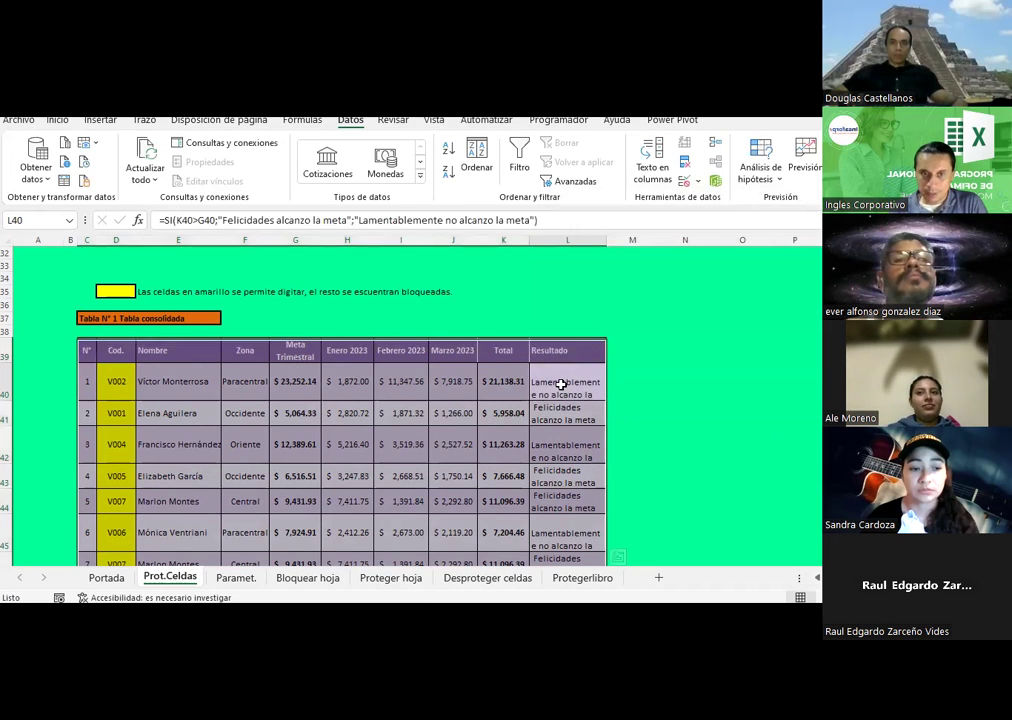
pyautogui.scroll(-1, 557, 383)
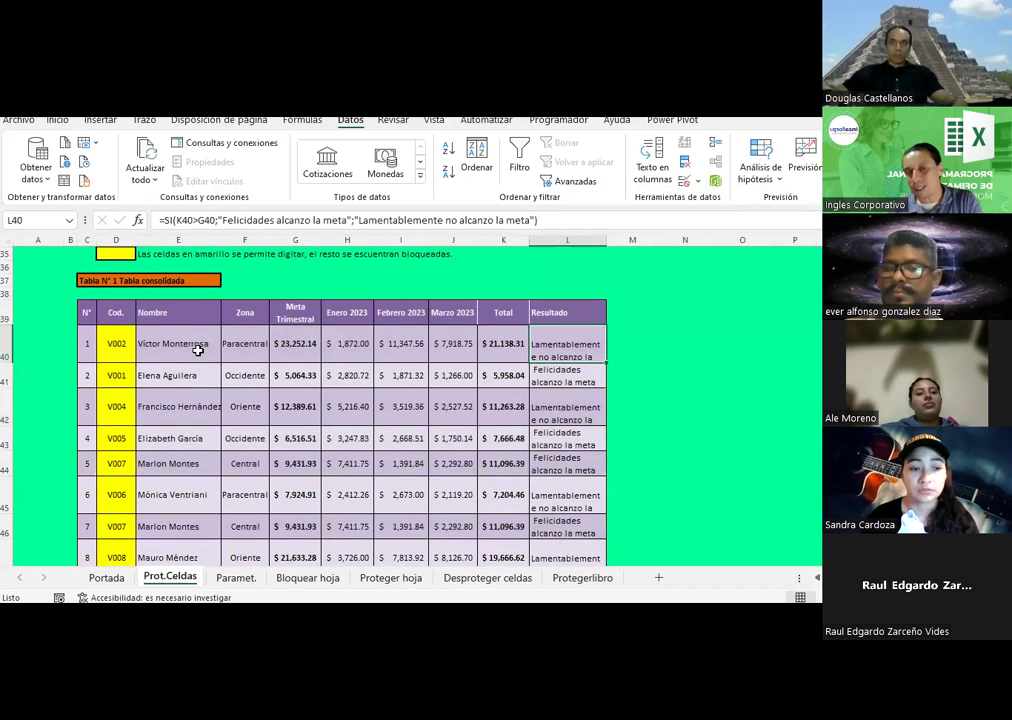
pyautogui.scroll(-1, 145, 373)
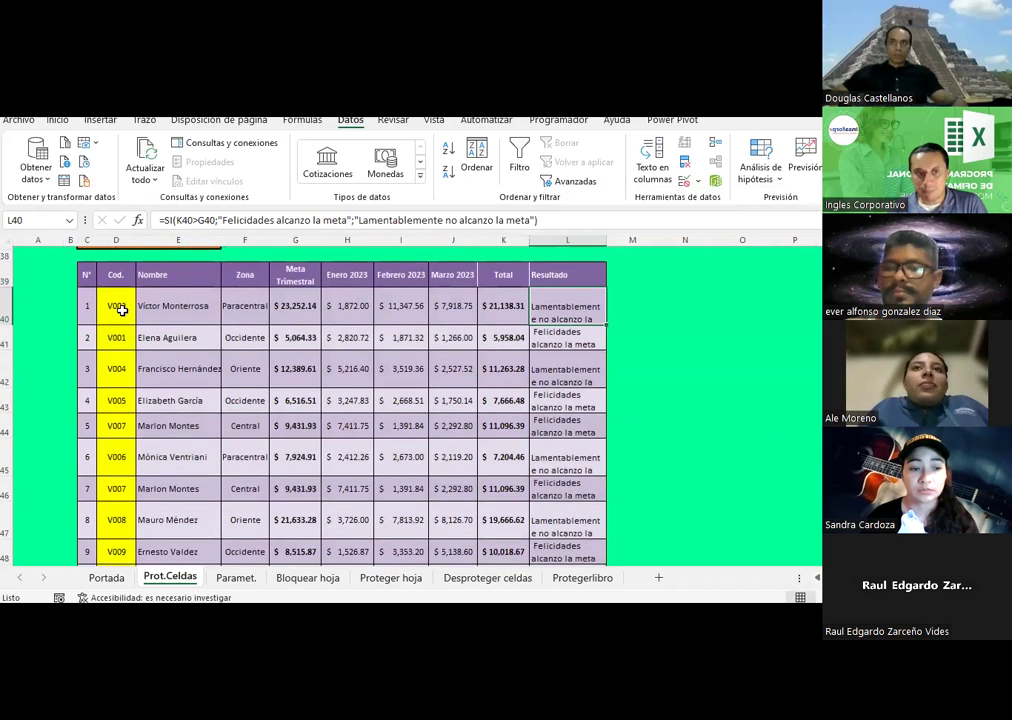
pyautogui.scroll(-1, 122, 311)
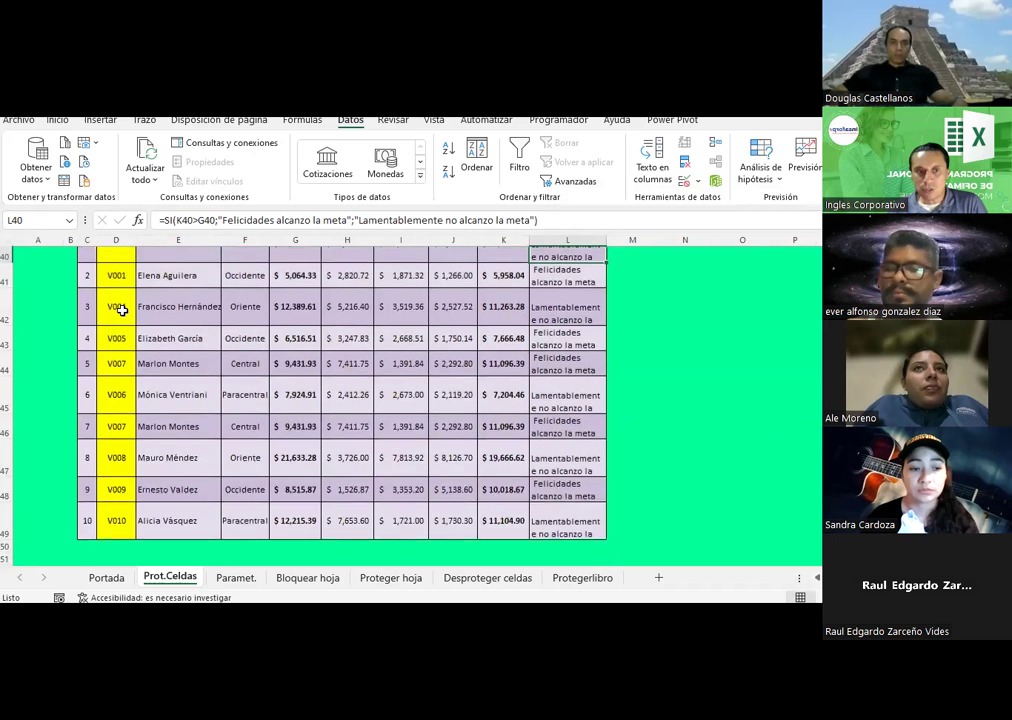
pyautogui.moveTo(117, 283); pyautogui.dragTo(138, 512)
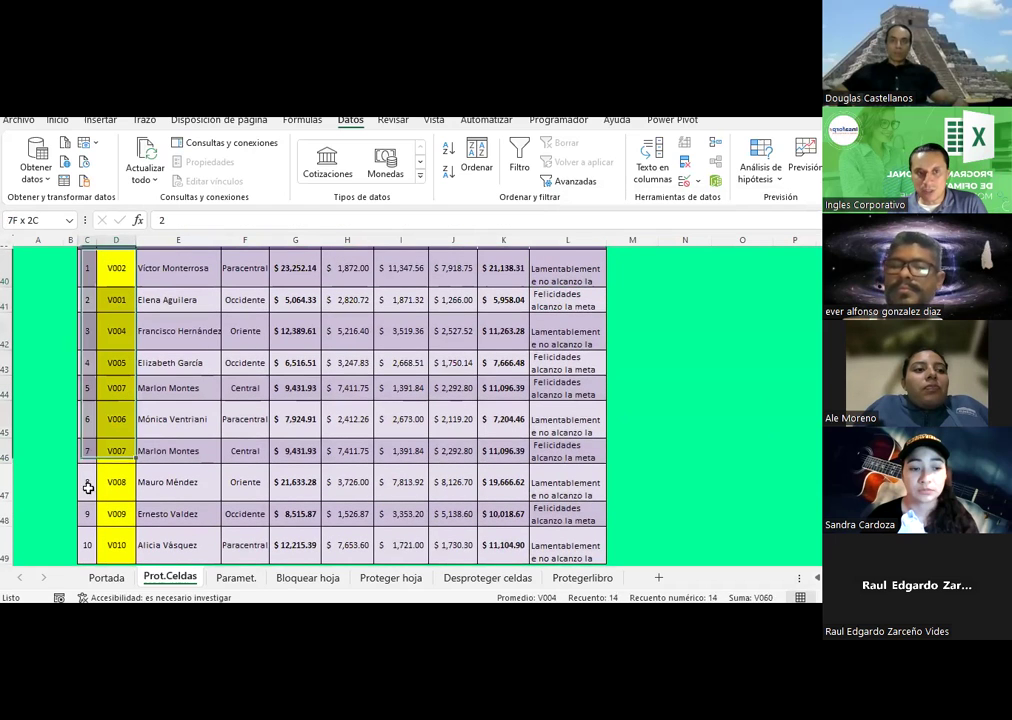
# Remove all data validation from the code cells D40:D49 with Borrar todos
pyautogui.click(699, 183)
pyautogui.click(720, 203)
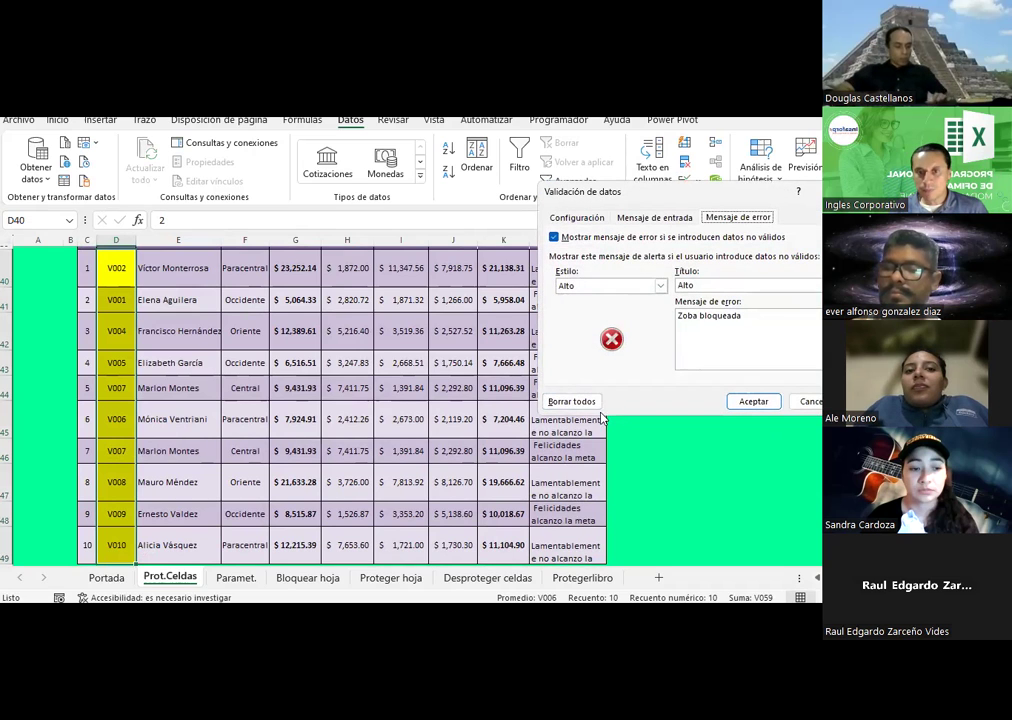
pyautogui.click(571, 401)
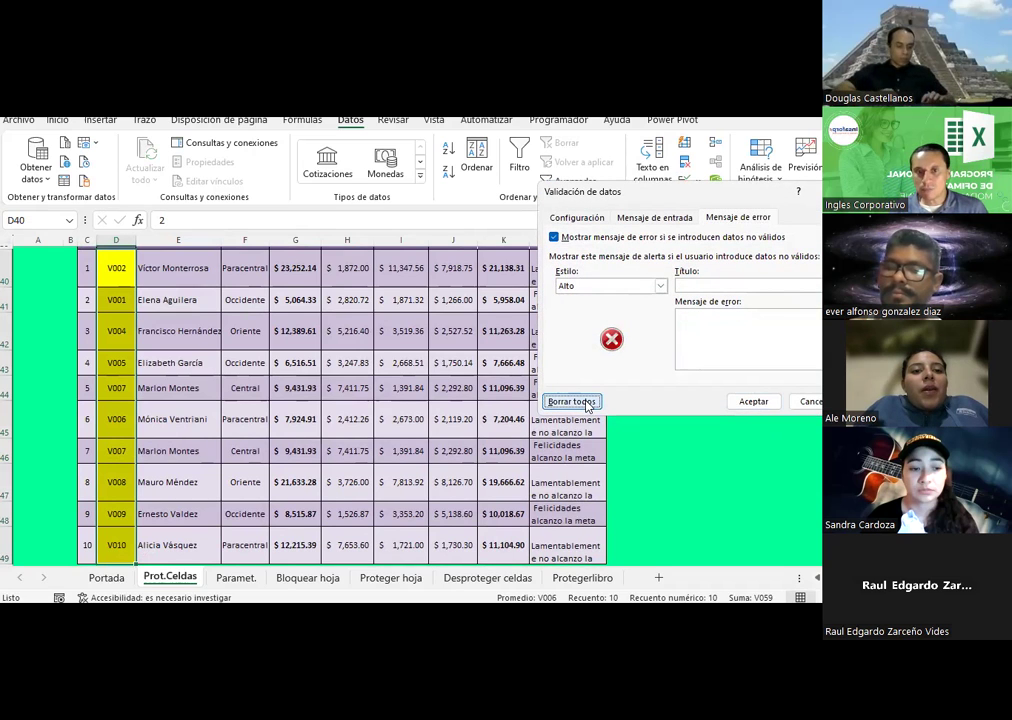
pyautogui.click(753, 401)
# Enter 2 in D42 so row 3's code becomes V002
pyautogui.click(120, 330)
pyautogui.write('2')
pyautogui.click(128, 390)
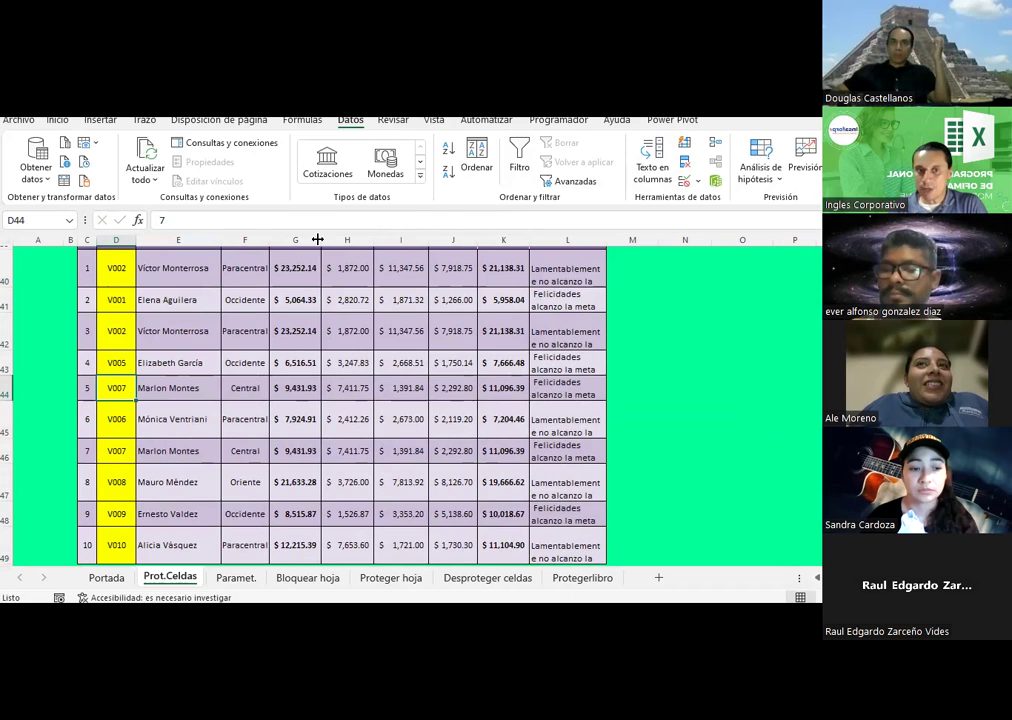
pyautogui.click(347, 331)
pyautogui.click(698, 181)
pyautogui.click(730, 201)
pyautogui.click(555, 237)
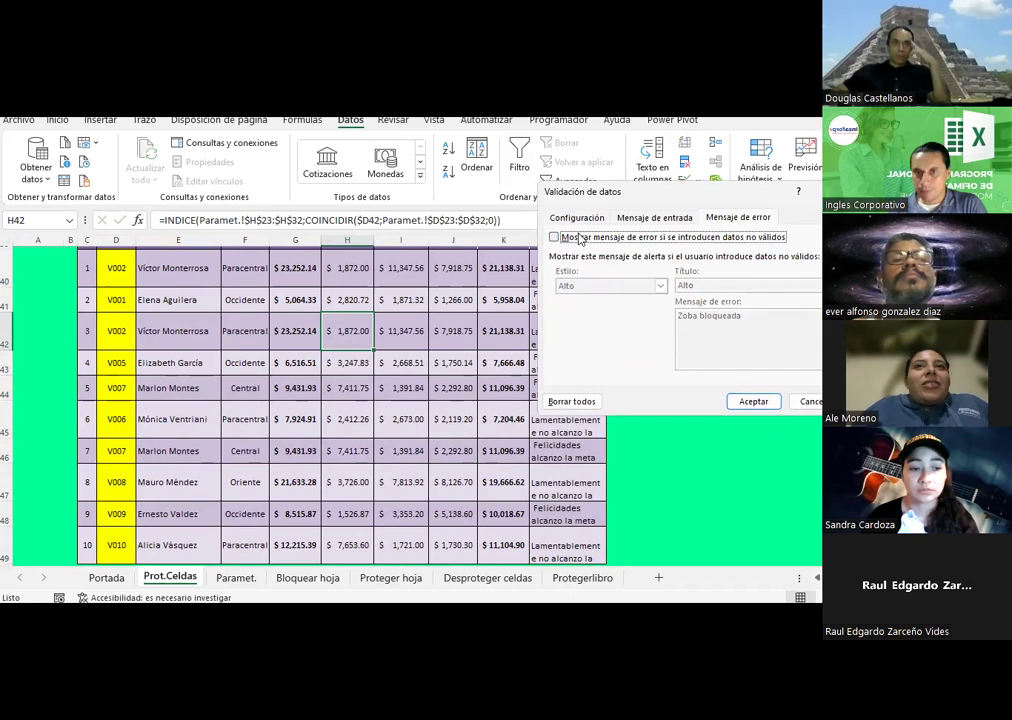
pyautogui.click(577, 218)
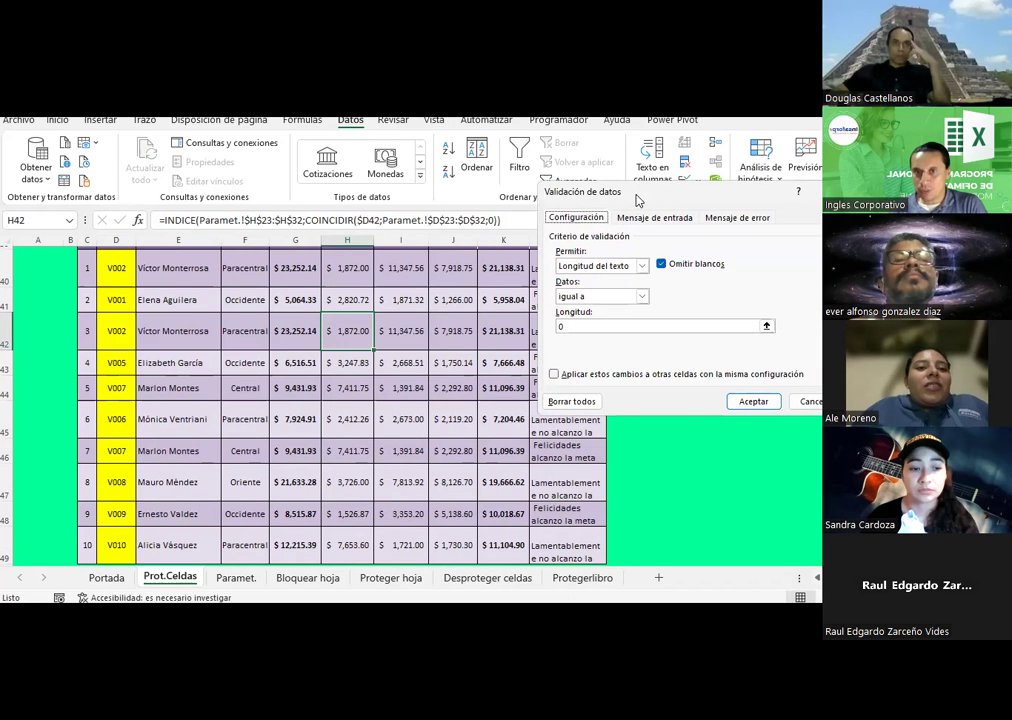
pyautogui.moveTo(637, 200); pyautogui.dragTo(483, 176)
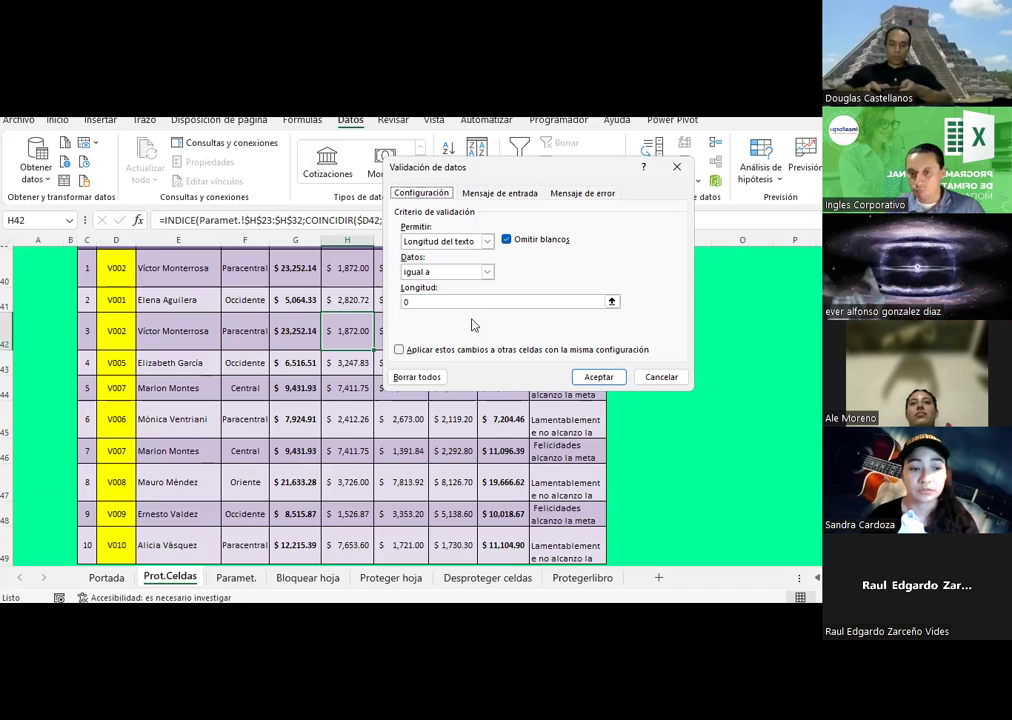
pyautogui.click(656, 376)
pyautogui.click(437, 418)
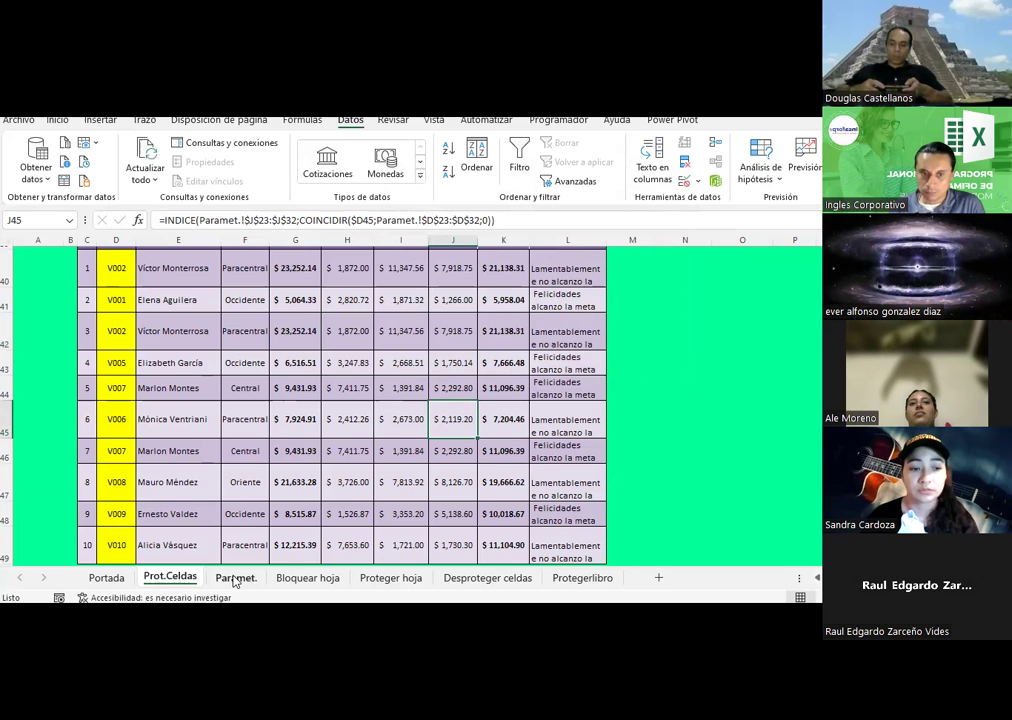
pyautogui.click(303, 578)
pyautogui.click(516, 408)
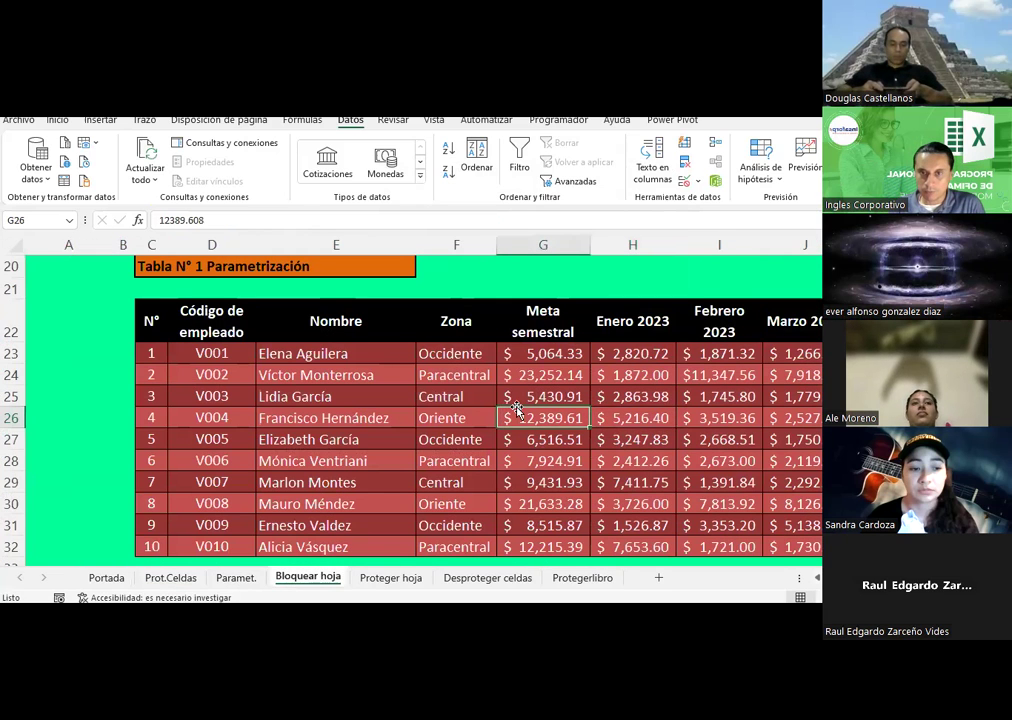
pyautogui.scroll(5, 516, 408)
pyautogui.scroll(2, 516, 408)
pyautogui.scroll(-2, 516, 408)
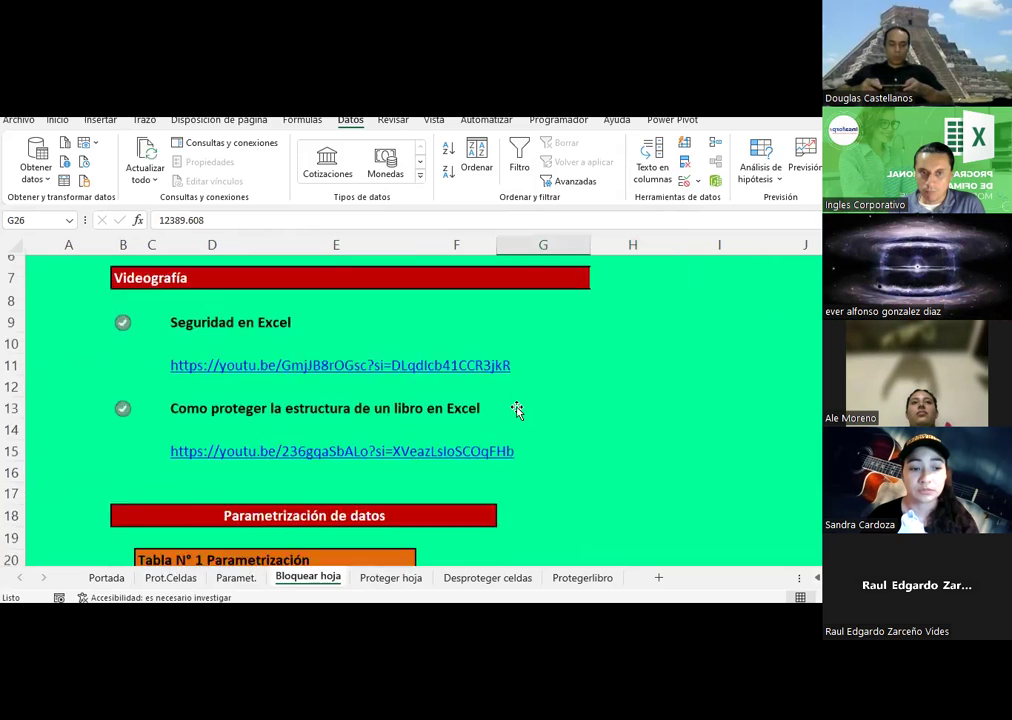
pyautogui.scroll(-6, 516, 408)
pyautogui.scroll(-2, 516, 408)
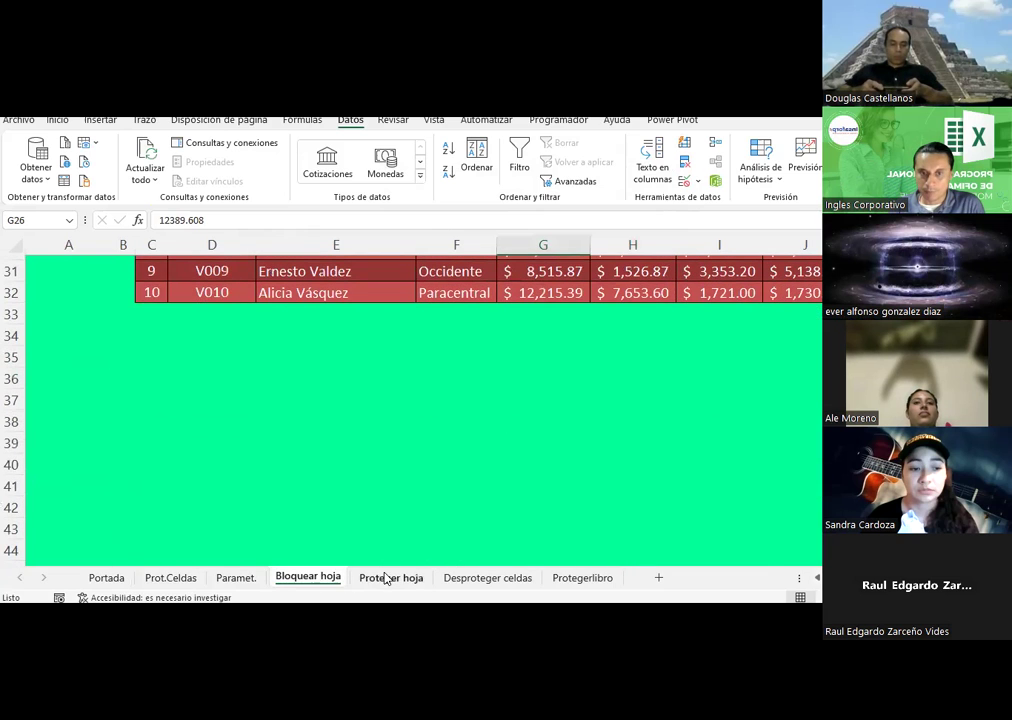
pyautogui.click(386, 578)
pyautogui.scroll(2, 492, 445)
pyautogui.scroll(1, 492, 445)
pyautogui.scroll(-1, 492, 445)
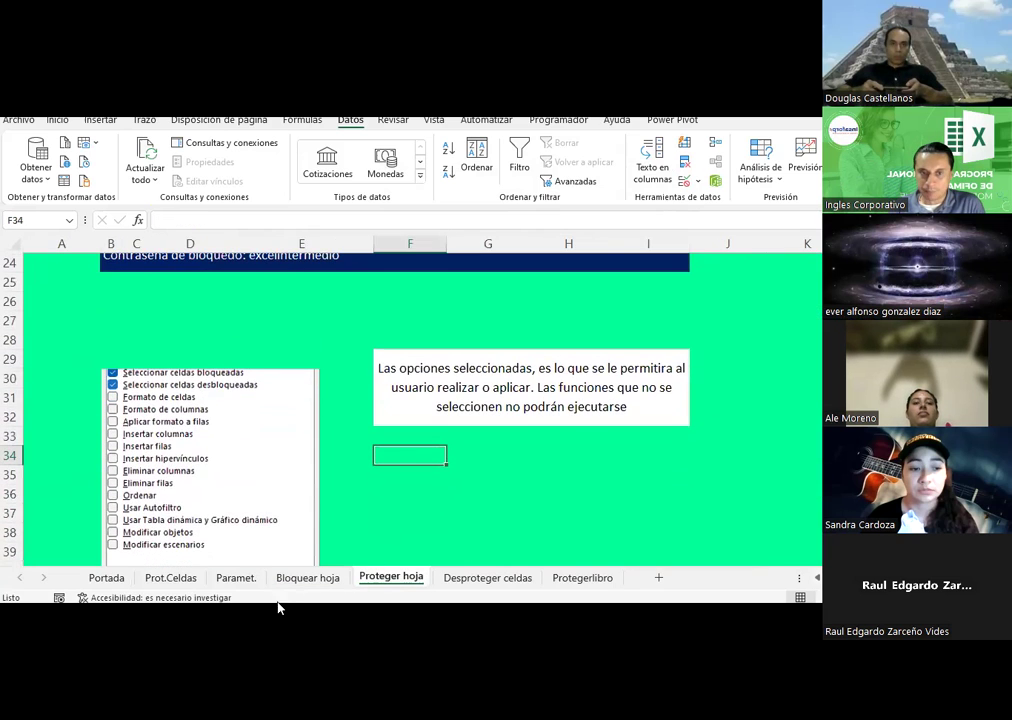
pyautogui.scroll(2, 334, 467)
pyautogui.scroll(1, 334, 467)
pyautogui.scroll(-1, 334, 467)
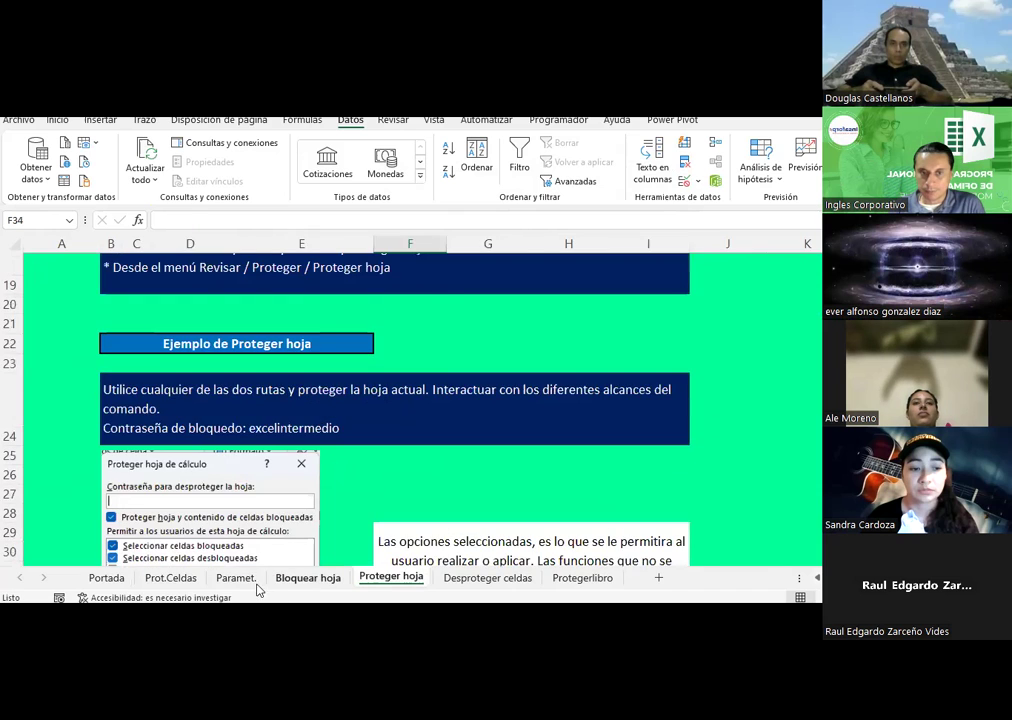
pyautogui.click(236, 578)
pyautogui.click(170, 578)
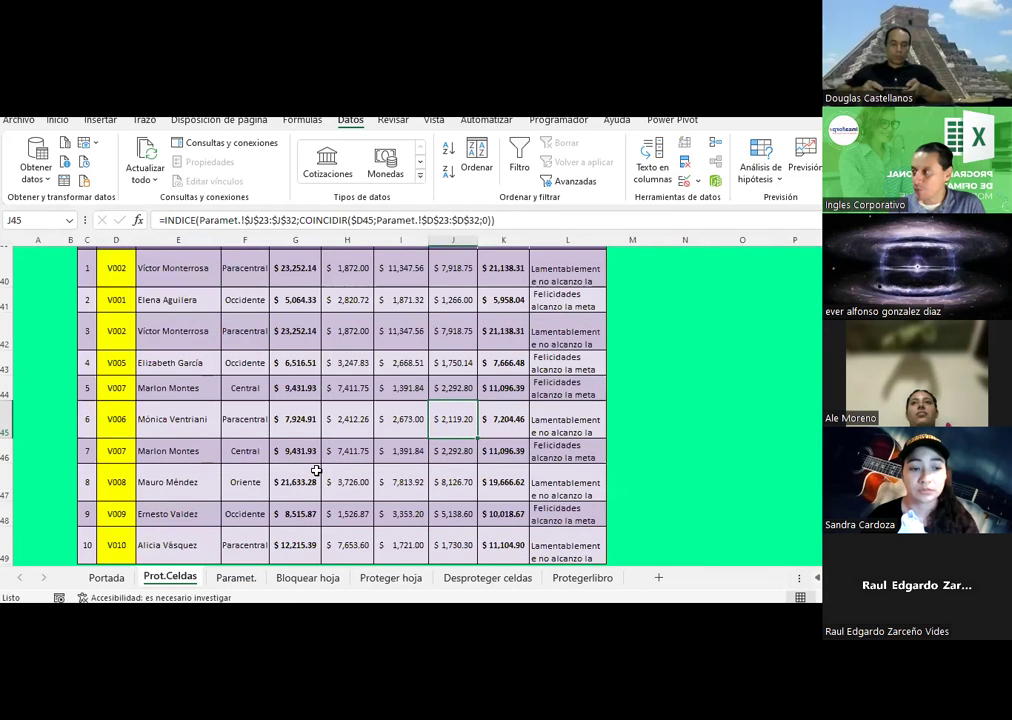
pyautogui.click(316, 470)
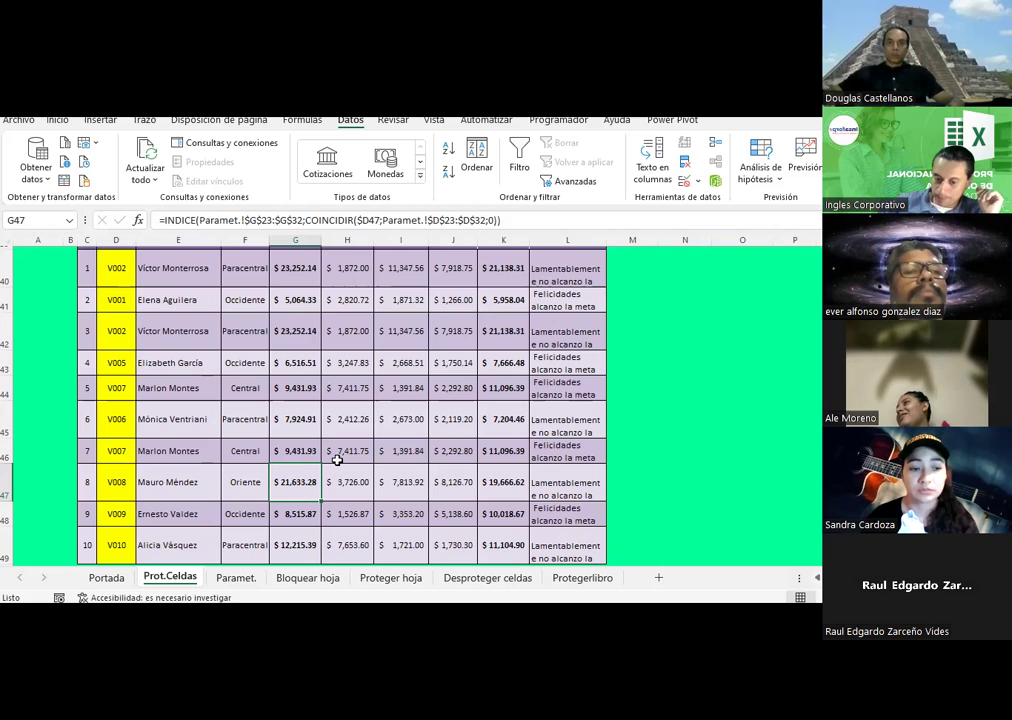
pyautogui.click(338, 462)
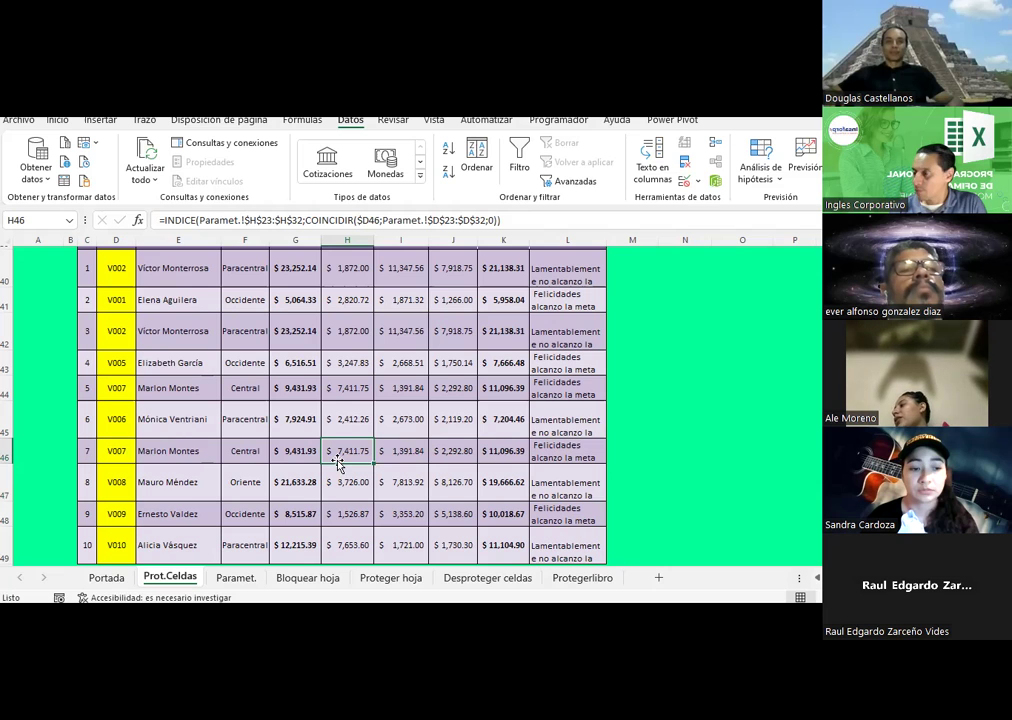
# On Bloquear hoja, select all cells and apply a Longitud del texto rule equal to 0
pyautogui.click(330, 587)
pyautogui.scroll(2, 211, 396)
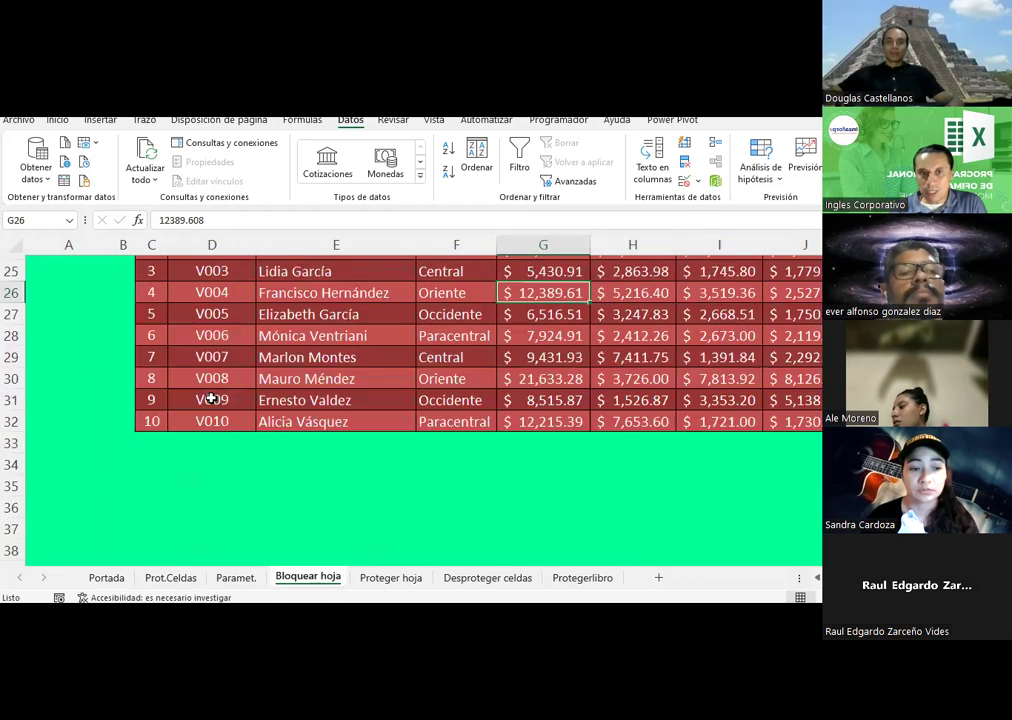
pyautogui.scroll(8, 211, 396)
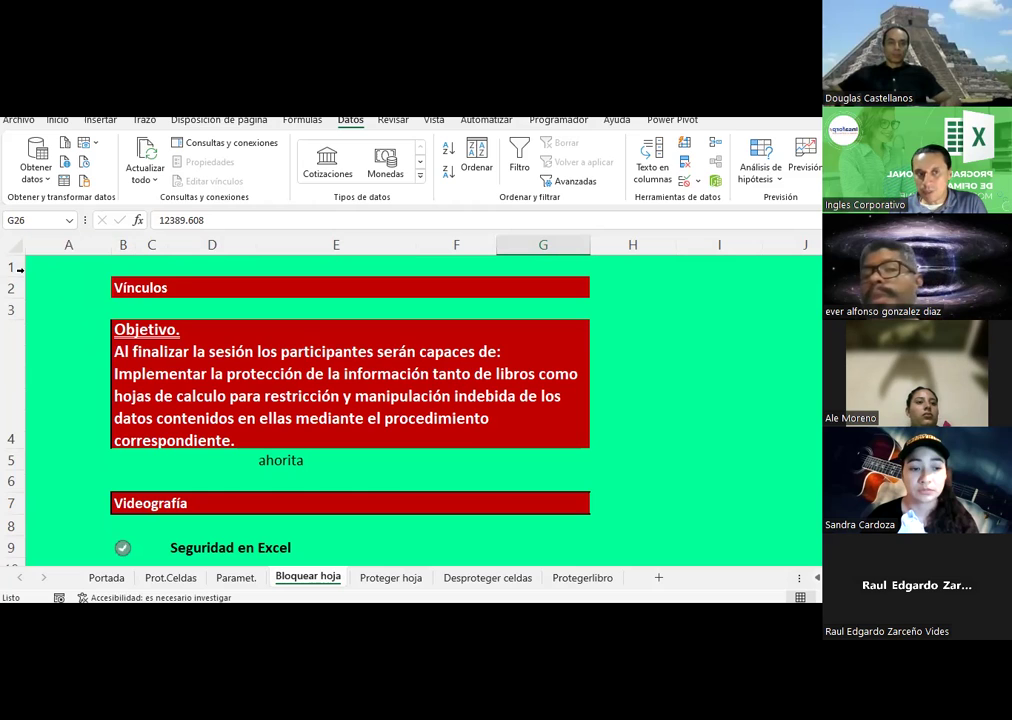
pyautogui.click(10, 245)
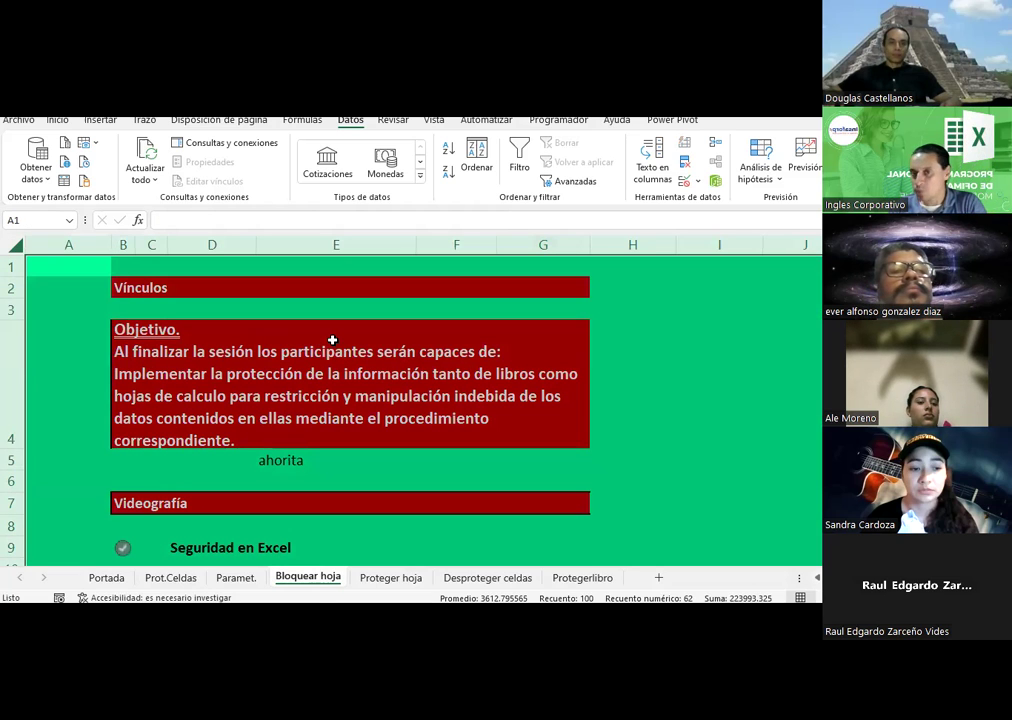
pyautogui.click(699, 182)
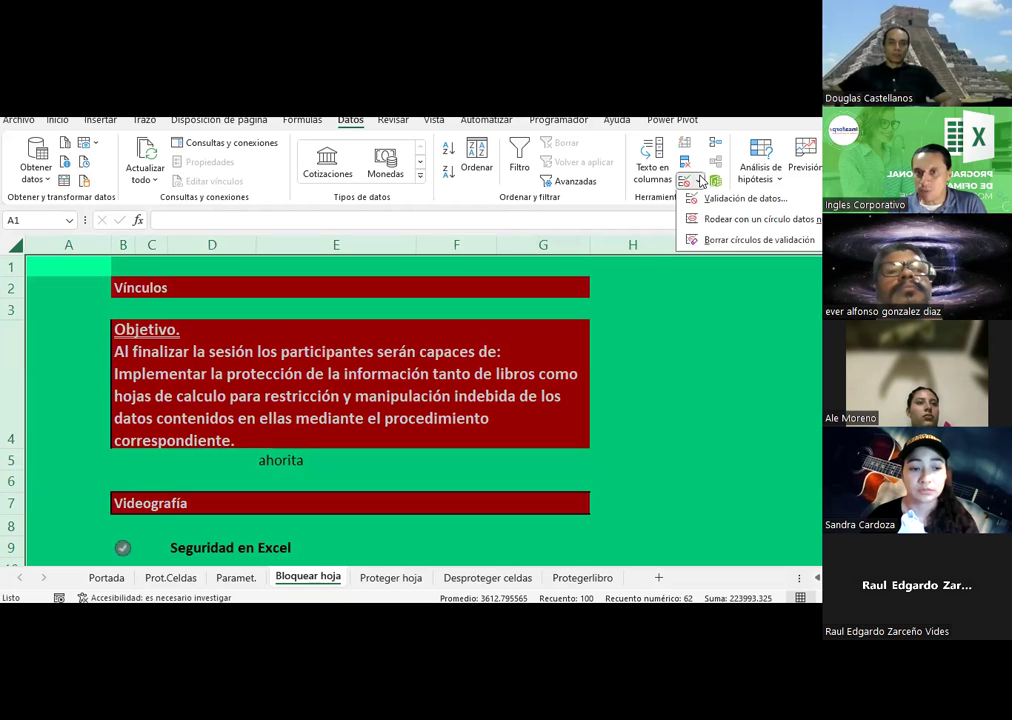
pyautogui.click(712, 199)
pyautogui.click(445, 243)
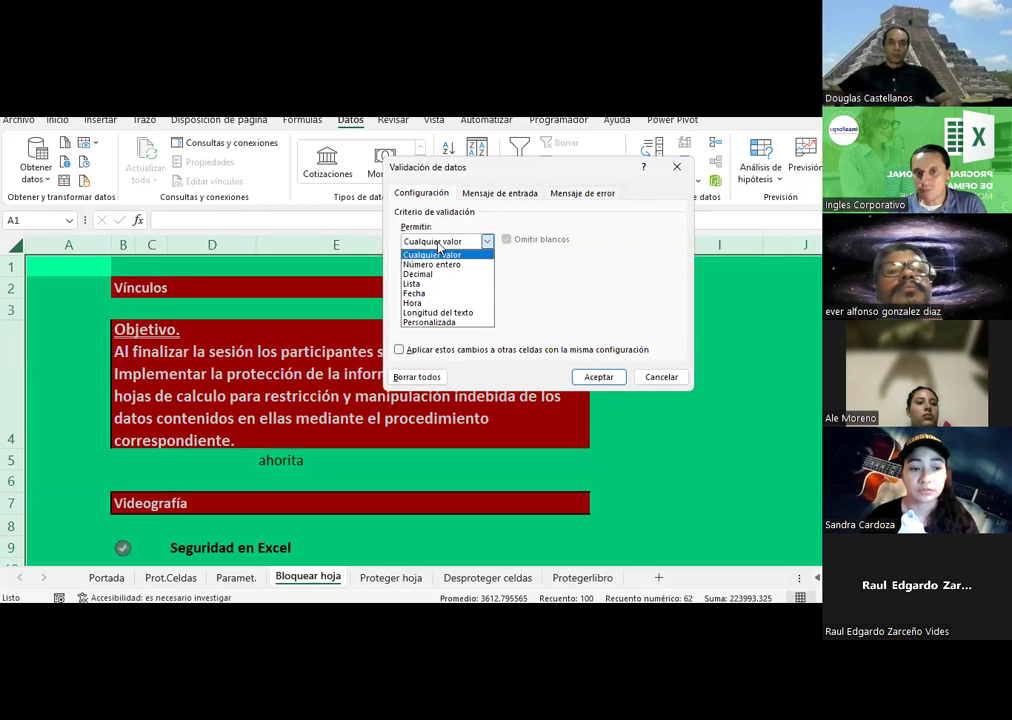
pyautogui.click(430, 311)
pyautogui.click(420, 301)
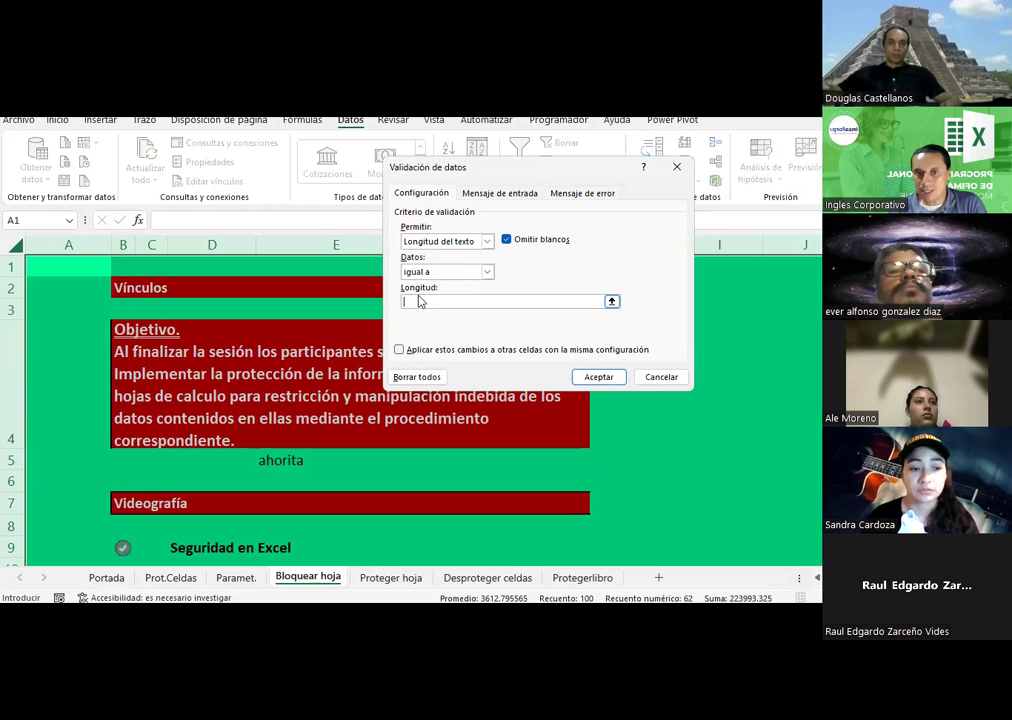
pyautogui.write('9')
pyautogui.press('Return')
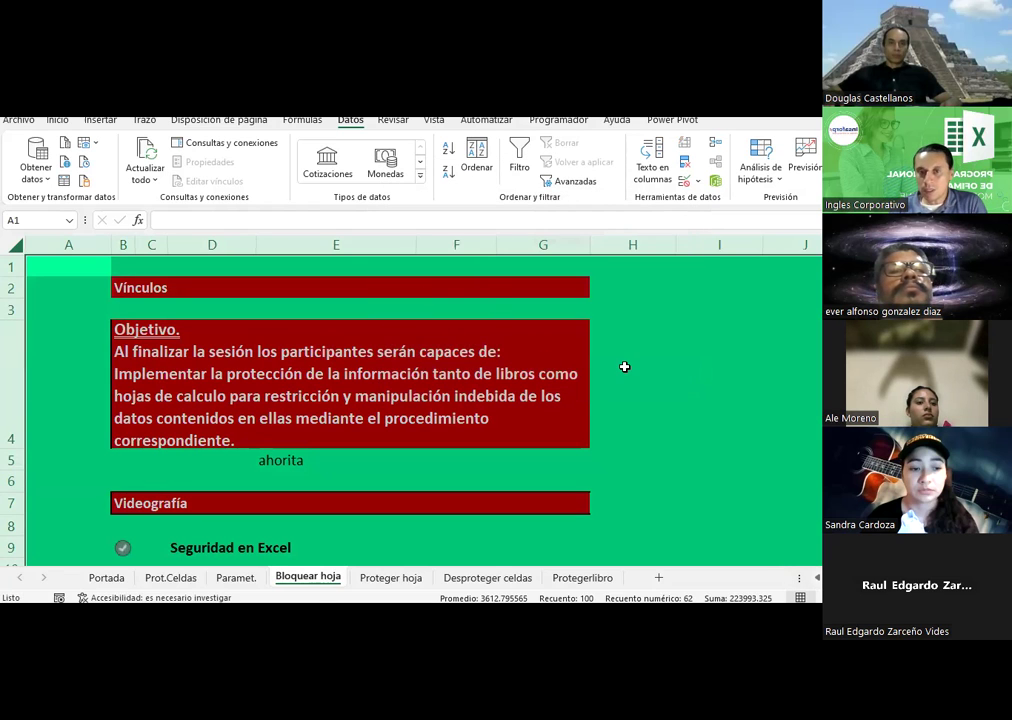
# Test the rule by typing entries into H4, I17 and H41, discarding each rejected entry
pyautogui.click(624, 367)
pyautogui.write('dsa')
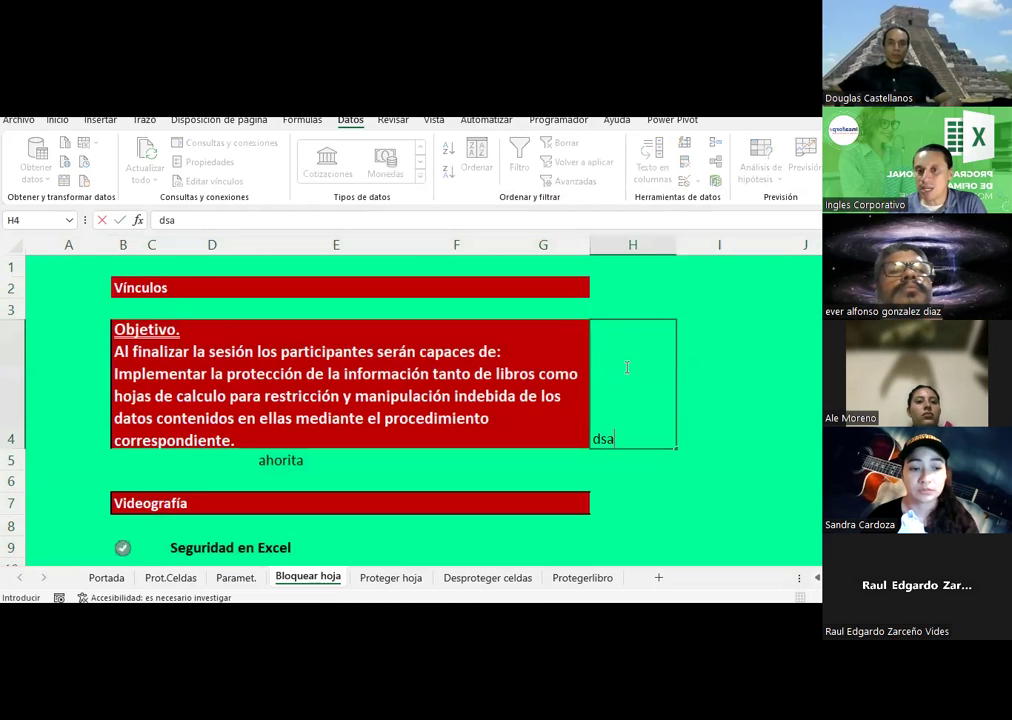
pyautogui.write('d')
pyautogui.press('Return')
pyautogui.press('Escape')
pyautogui.scroll(-3, 694, 468)
pyautogui.click(694, 462)
pyautogui.write('sad')
pyautogui.press('Escape')
pyautogui.scroll(-4, 672, 484)
pyautogui.scroll(-2, 672, 484)
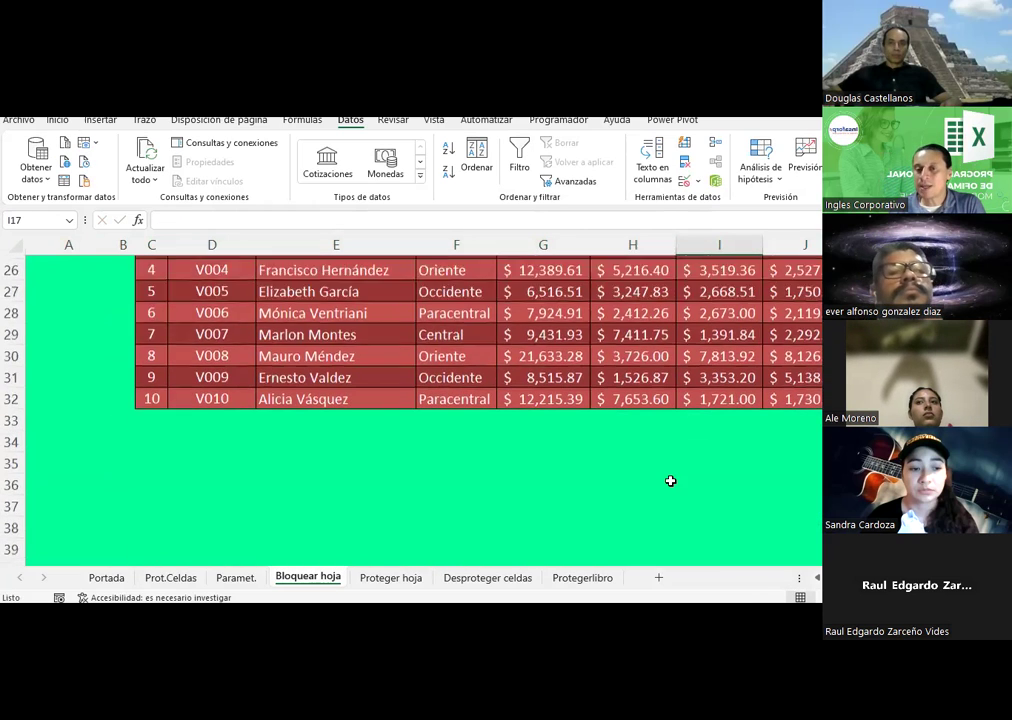
pyautogui.scroll(-2, 672, 484)
pyautogui.click(670, 484)
pyautogui.write('adsasd')
pyautogui.press('Escape')
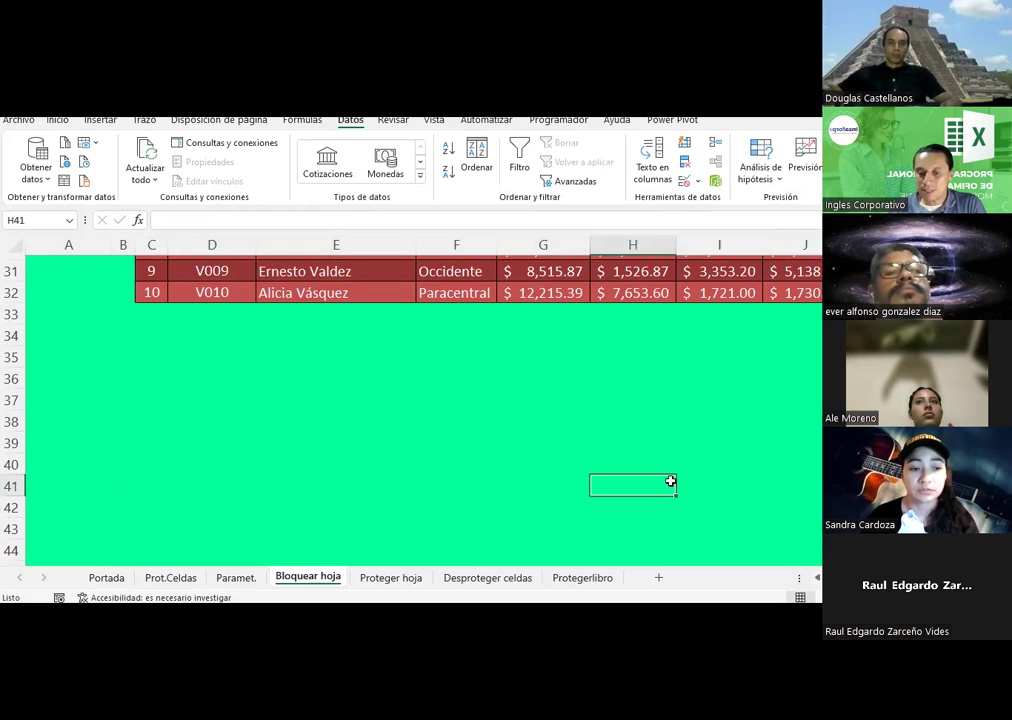
pyautogui.write('dasdas')
pyautogui.press('Escape')
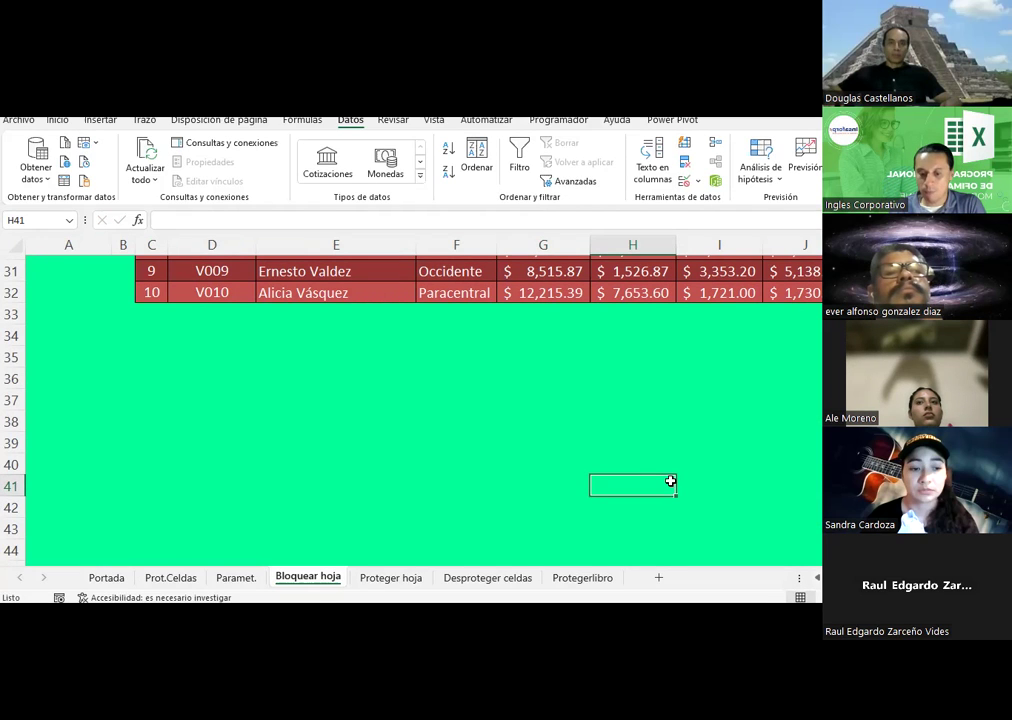
# Scroll back up and select the Objetivo text block in B4
pyautogui.scroll(8, 285, 411)
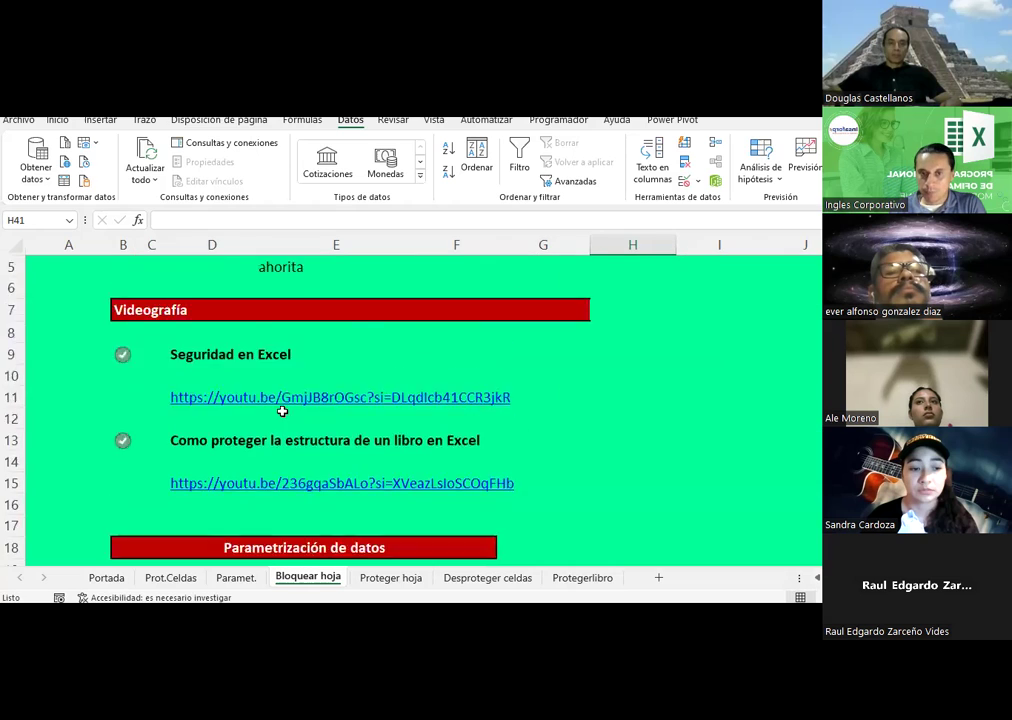
pyautogui.scroll(2, 285, 411)
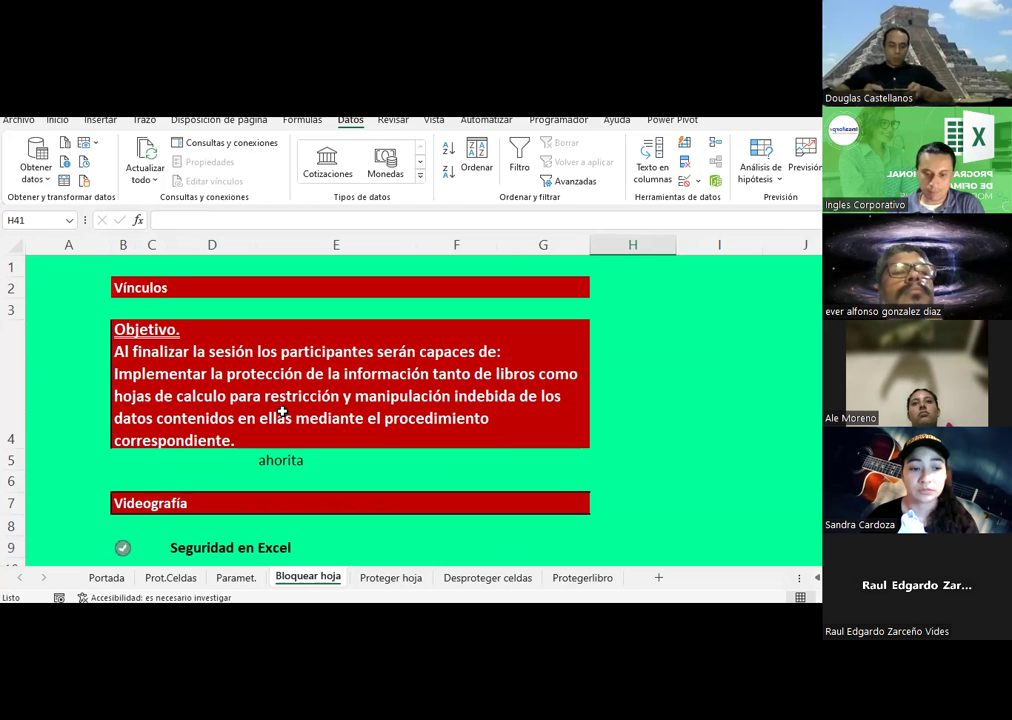
pyautogui.click(333, 386)
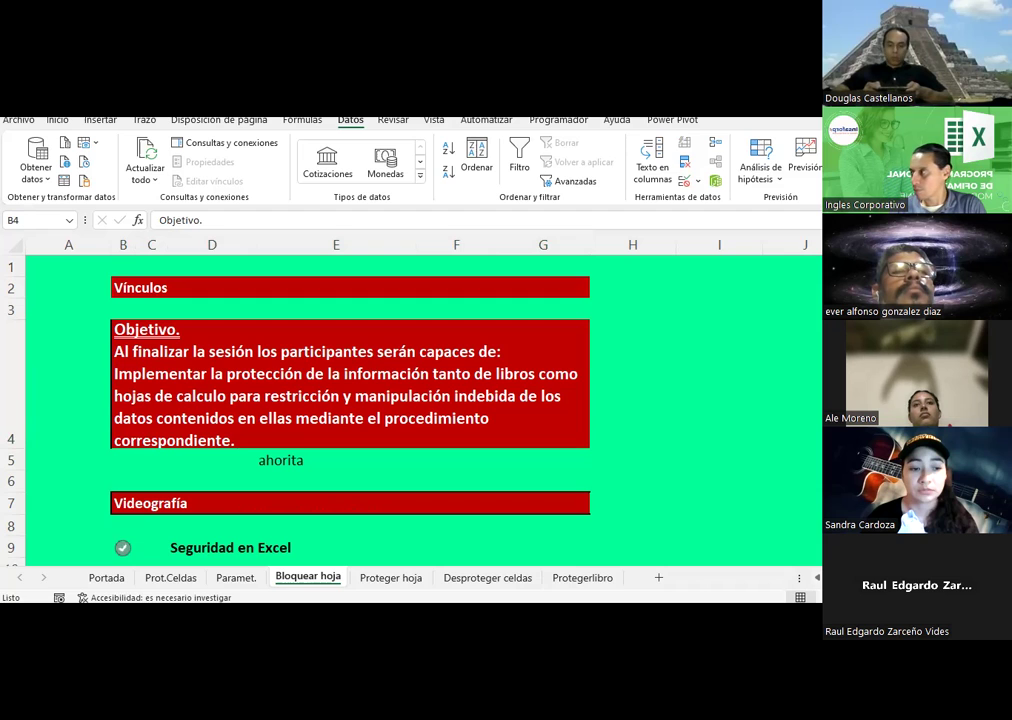
pyautogui.scroll(-1, 334, 494)
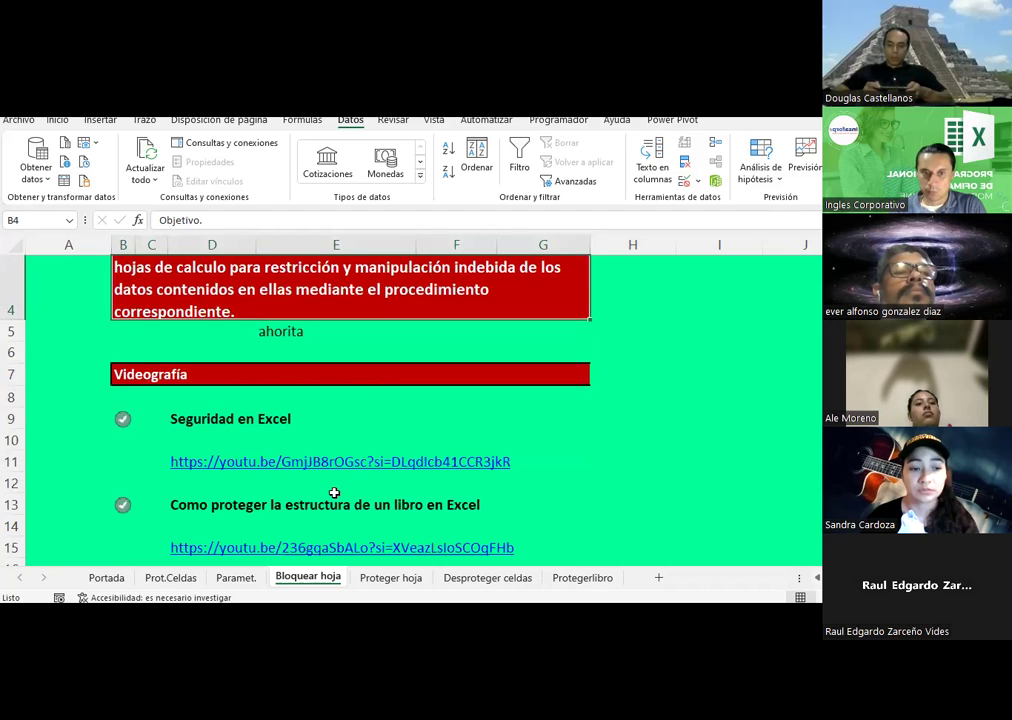
pyautogui.scroll(-6, 334, 494)
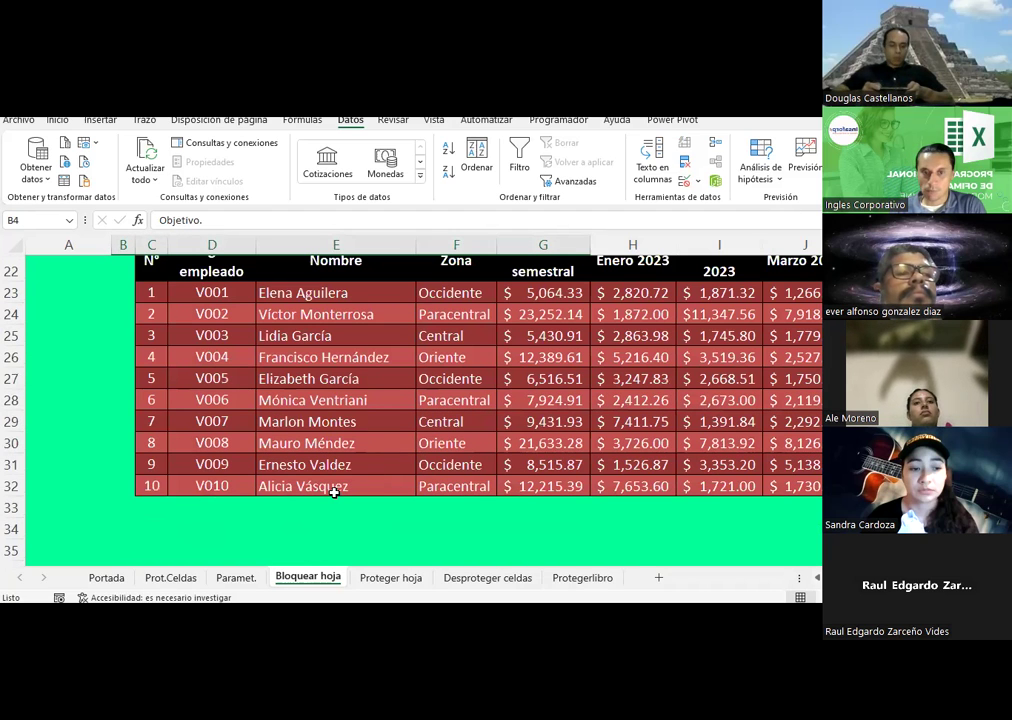
# Show the Proteger hoja sheet, briefly revisit Bloquear hoja, and return to its protection instructions
pyautogui.scroll(4, 334, 494)
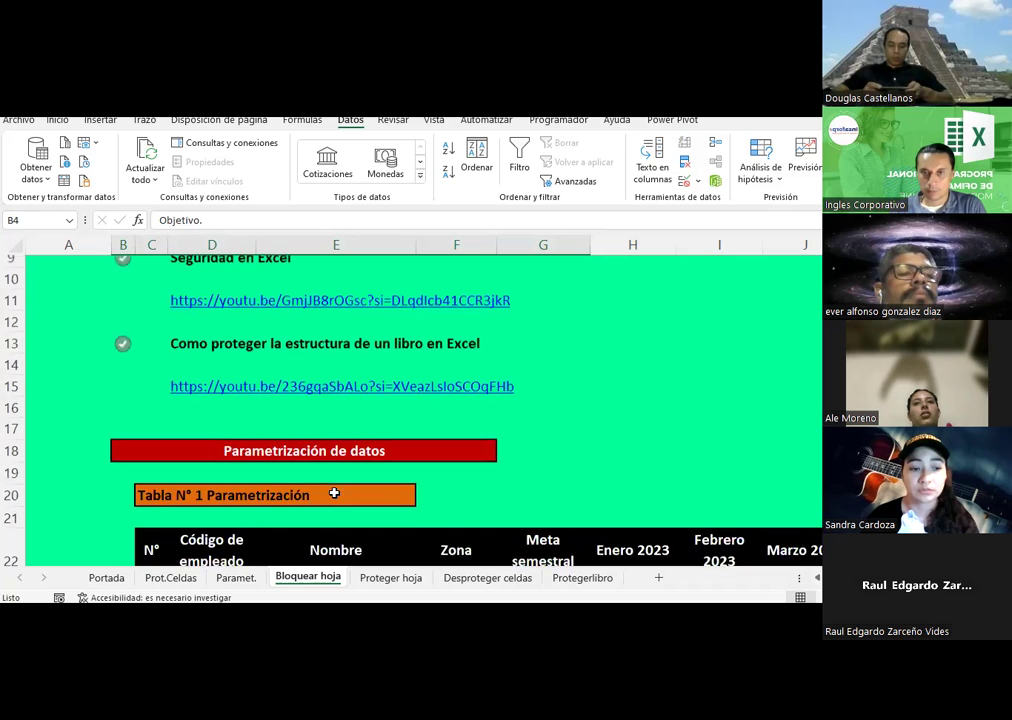
pyautogui.click(391, 578)
pyautogui.scroll(-1, 483, 393)
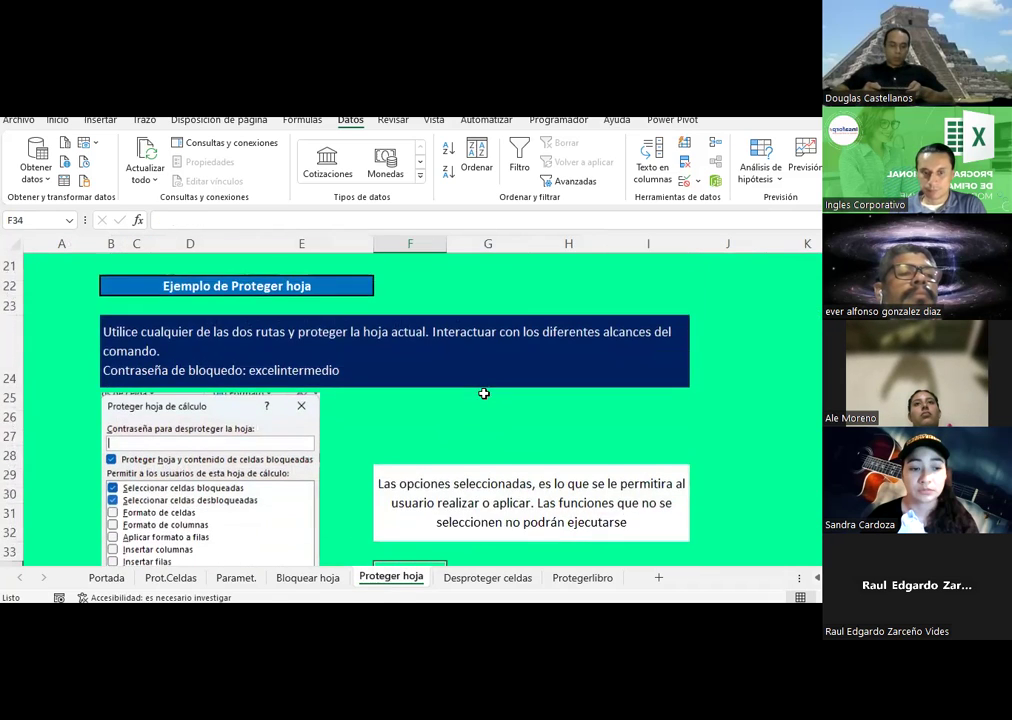
pyautogui.scroll(-1, 483, 393)
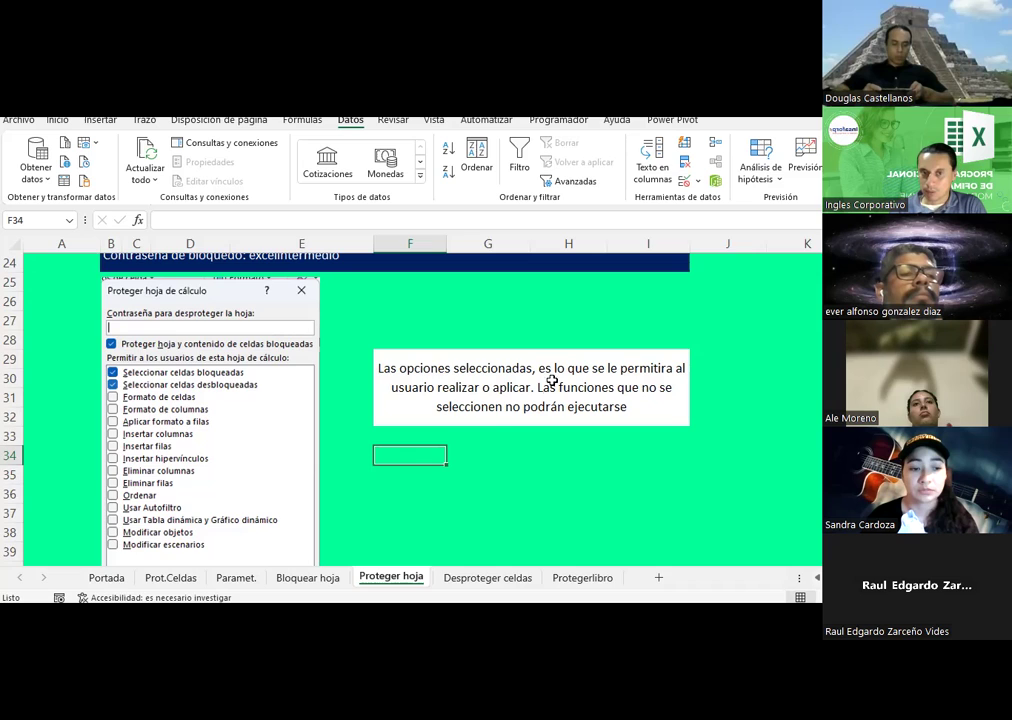
pyautogui.click(308, 582)
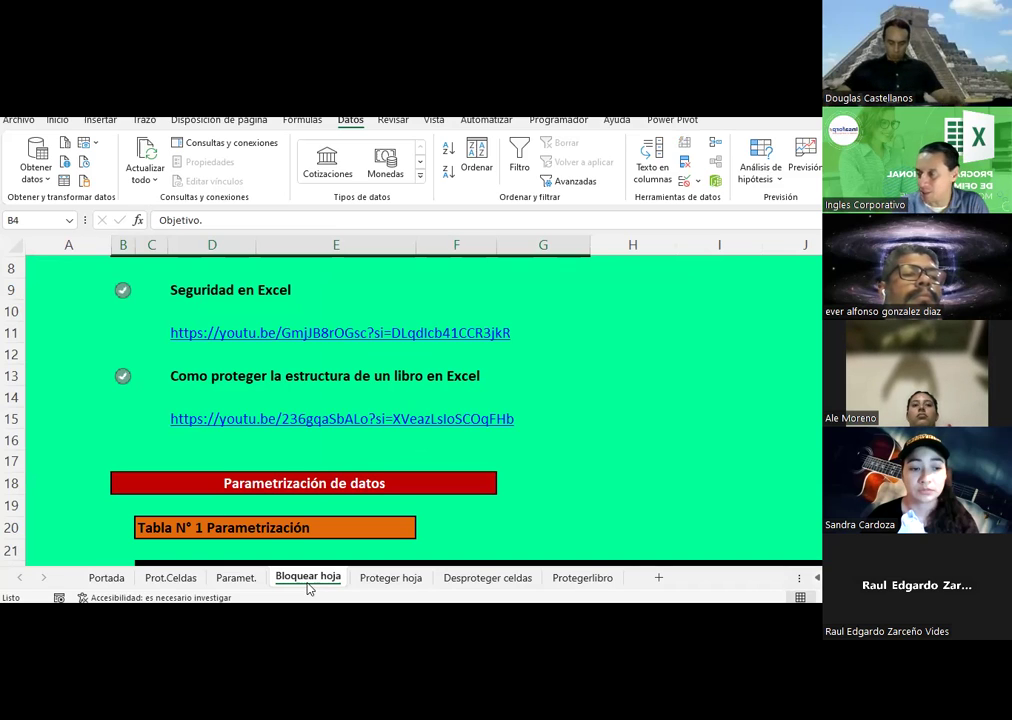
pyautogui.click(388, 576)
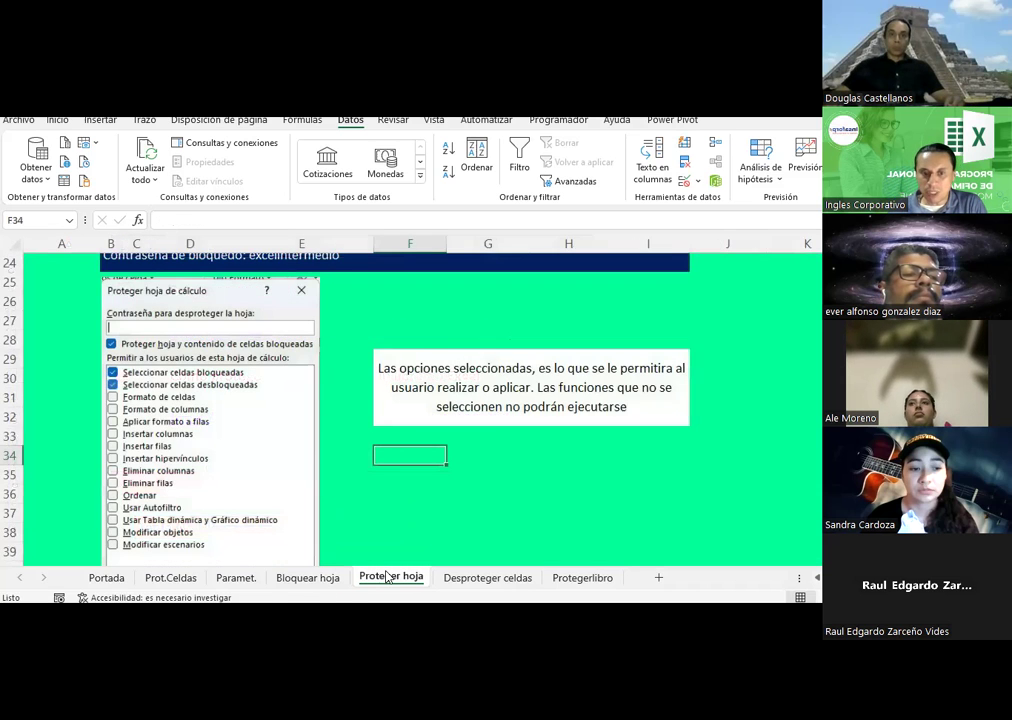
pyautogui.scroll(2, 402, 433)
pyautogui.scroll(4, 400, 430)
pyautogui.scroll(-2, 400, 430)
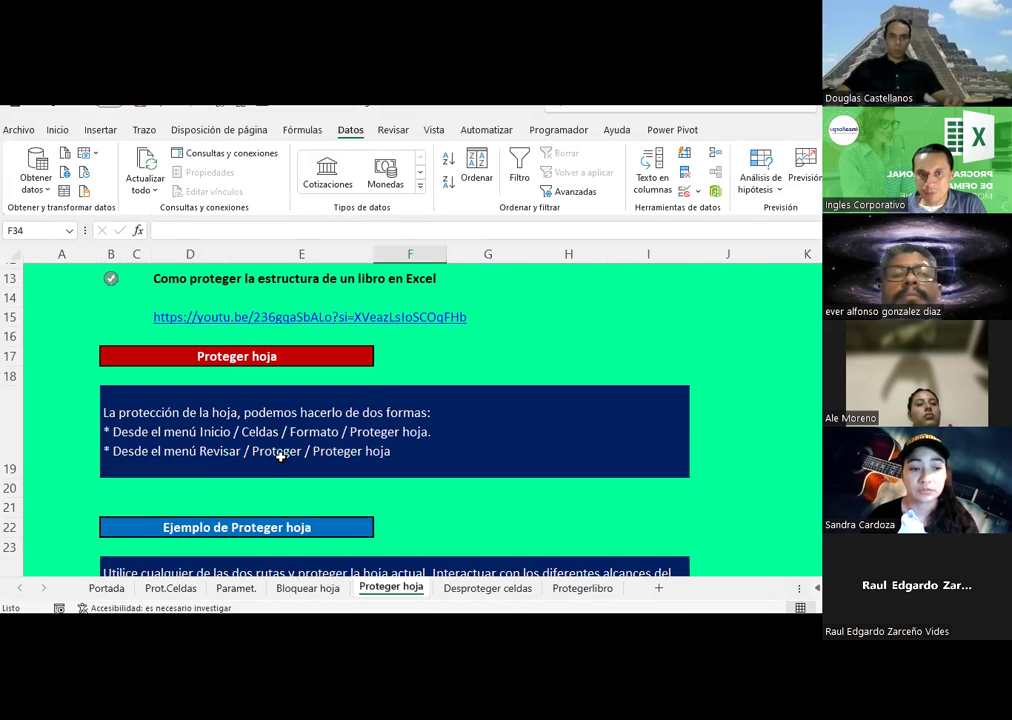
# Compare the Proteger hoja command under Revisar and under Inicio > Celdas > Formato
pyautogui.click(58, 130)
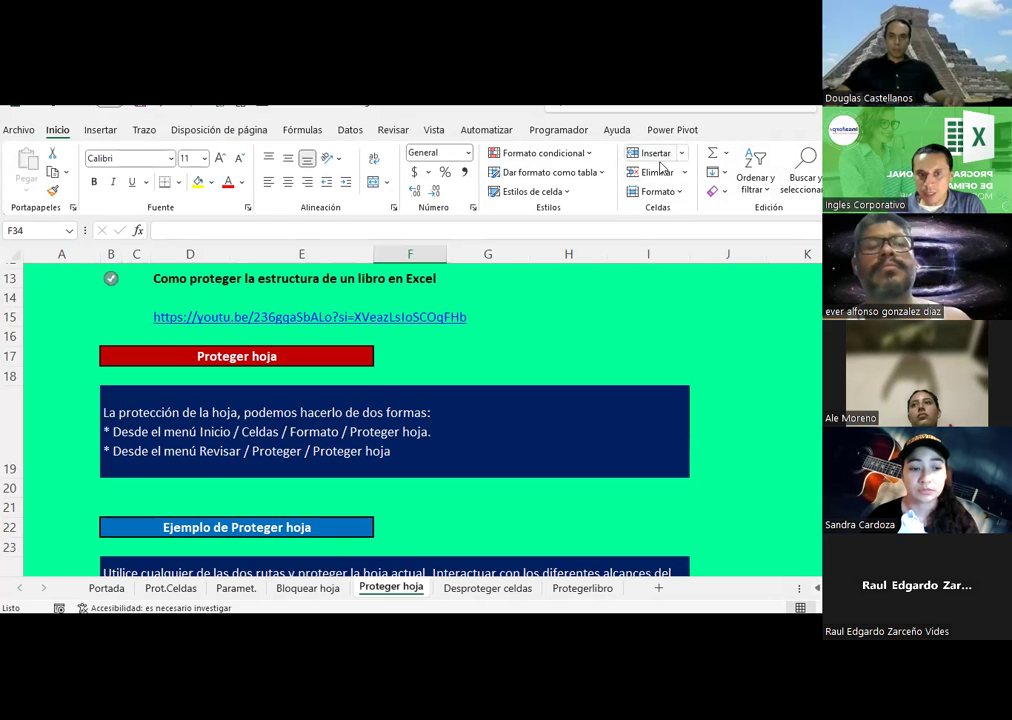
pyautogui.click(681, 193)
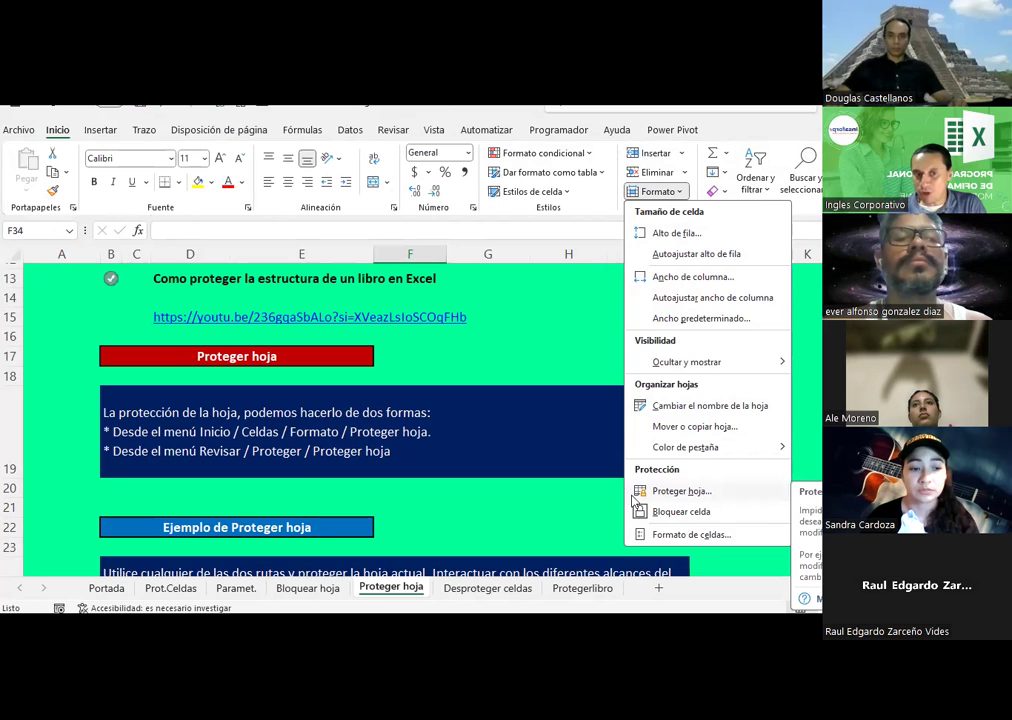
pyautogui.click(460, 491)
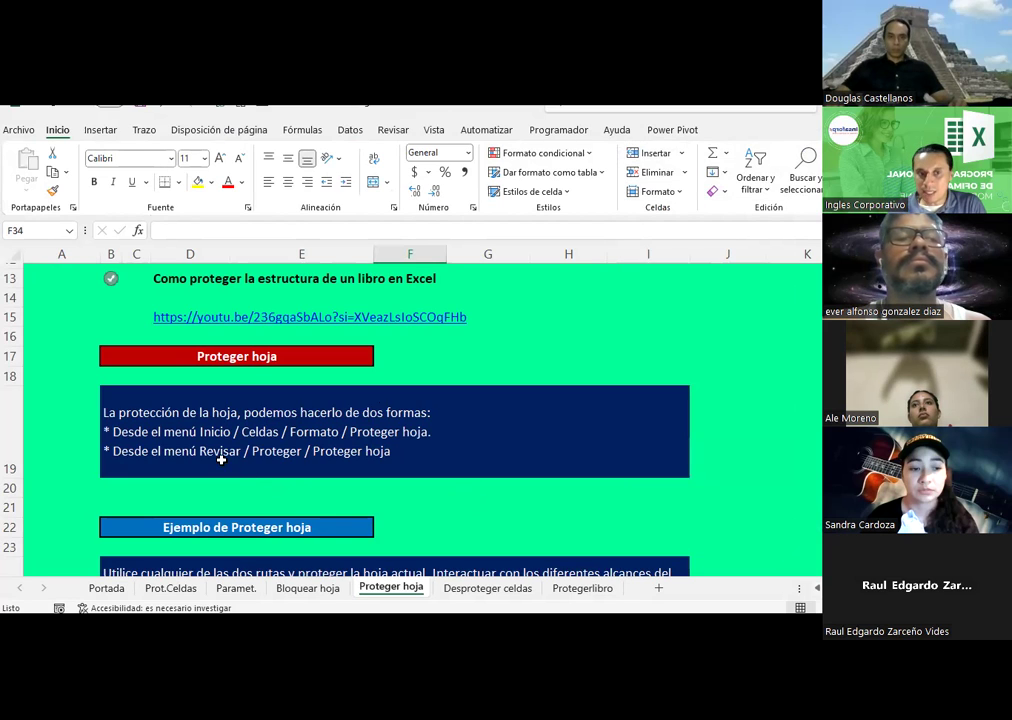
pyautogui.click(392, 130)
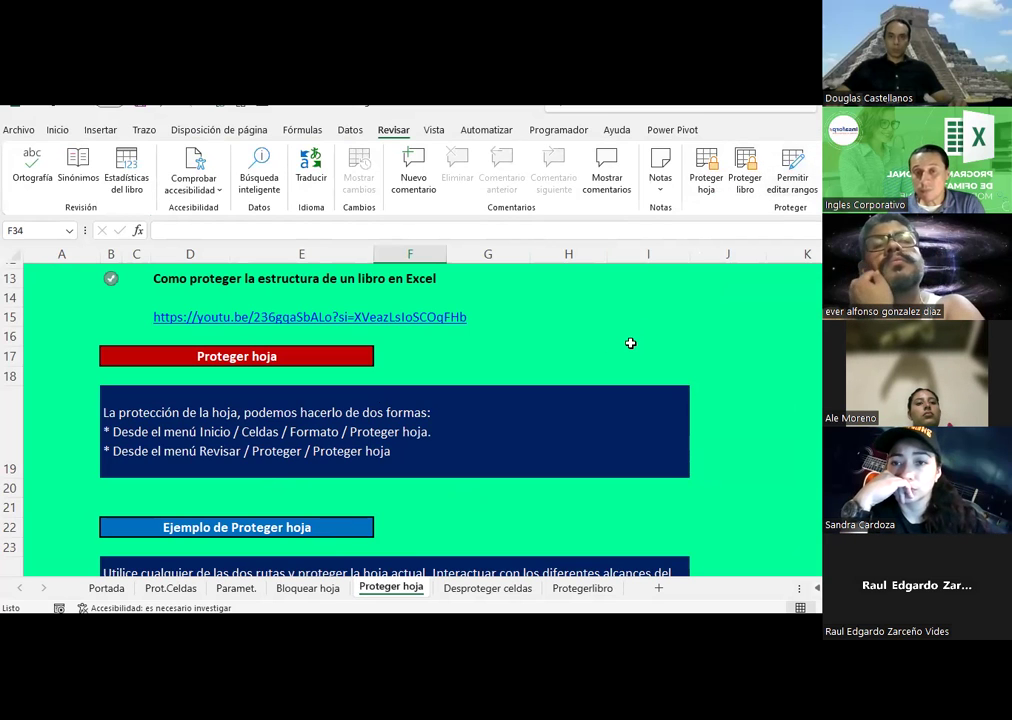
pyautogui.click(73, 132)
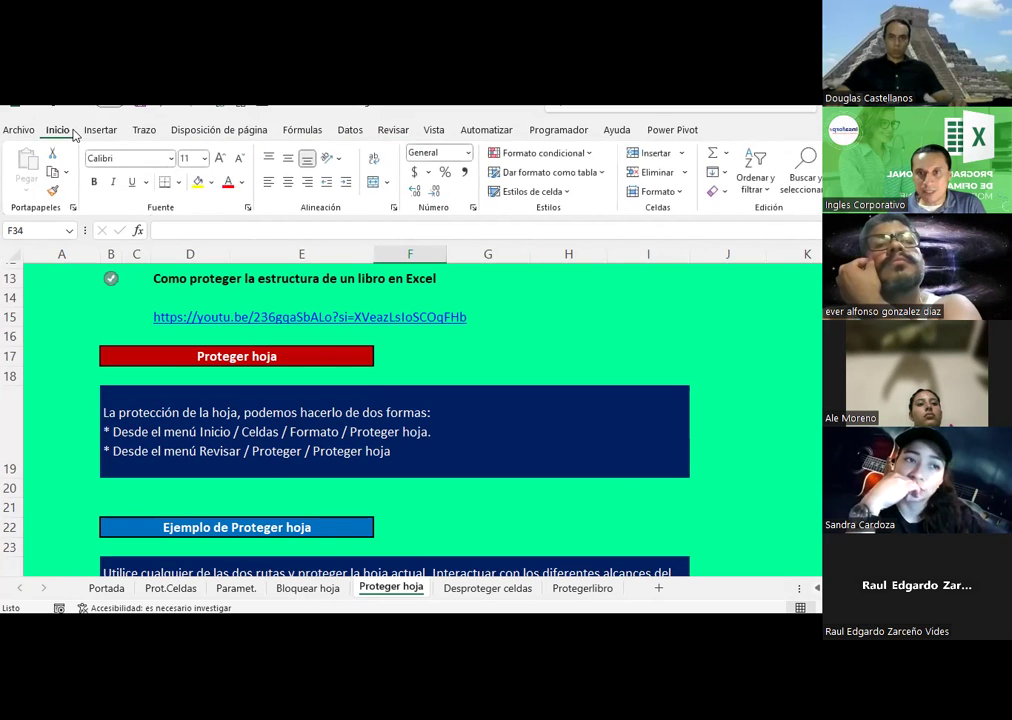
pyautogui.click(672, 193)
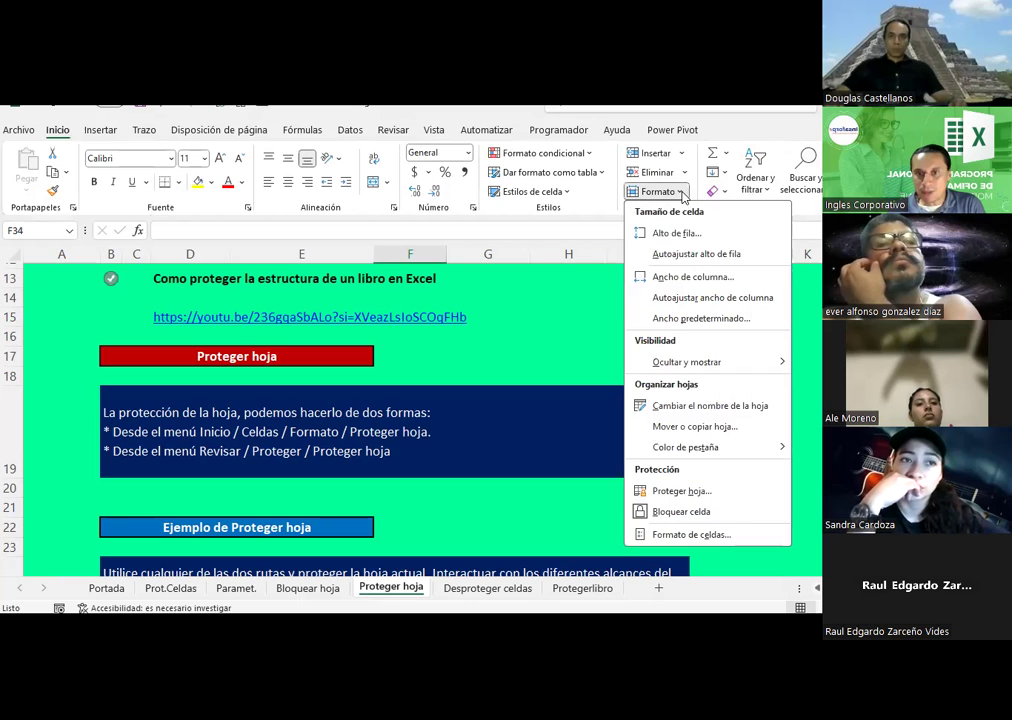
# Protect the Proteger hoja sheet with default permissions via Formato > Proteger hoja
pyautogui.click(690, 494)
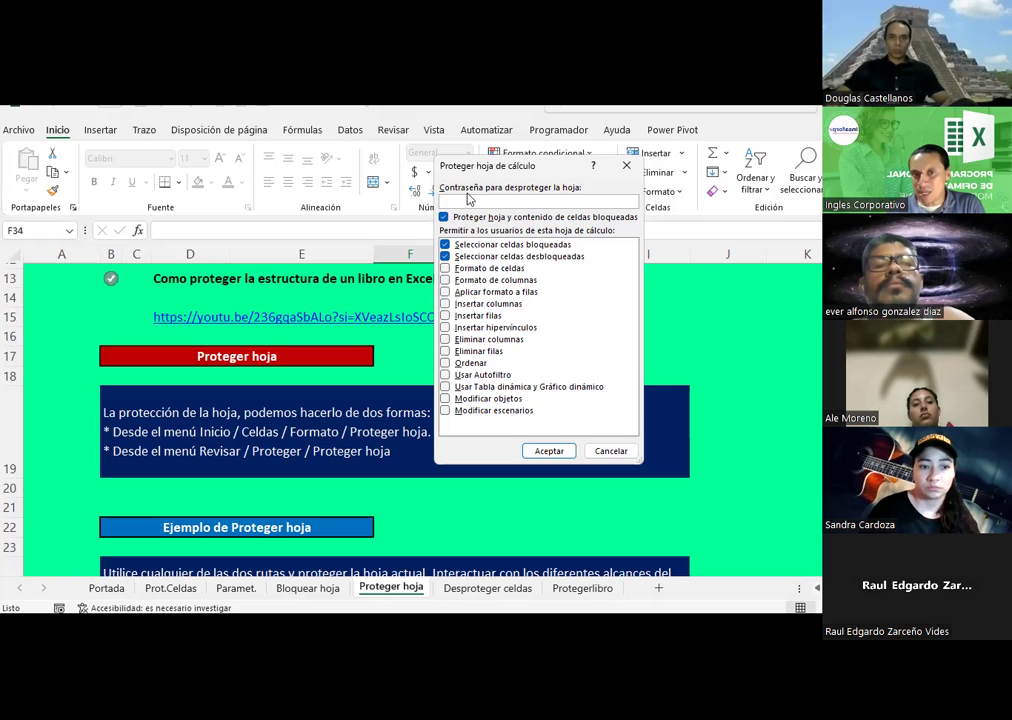
pyautogui.click(548, 451)
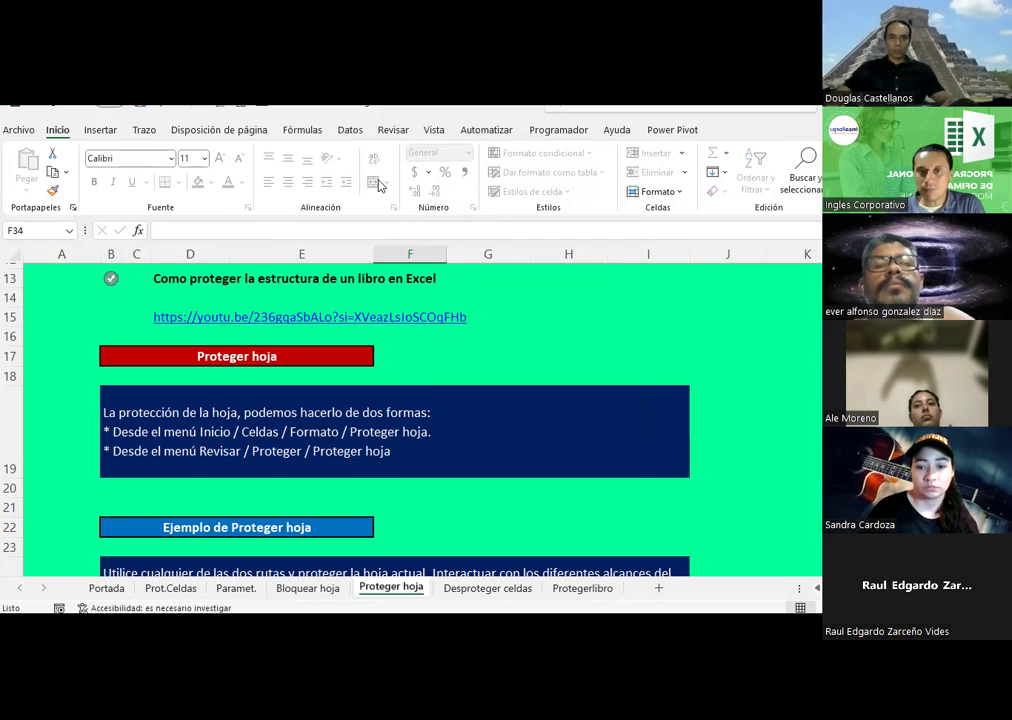
pyautogui.click(89, 136)
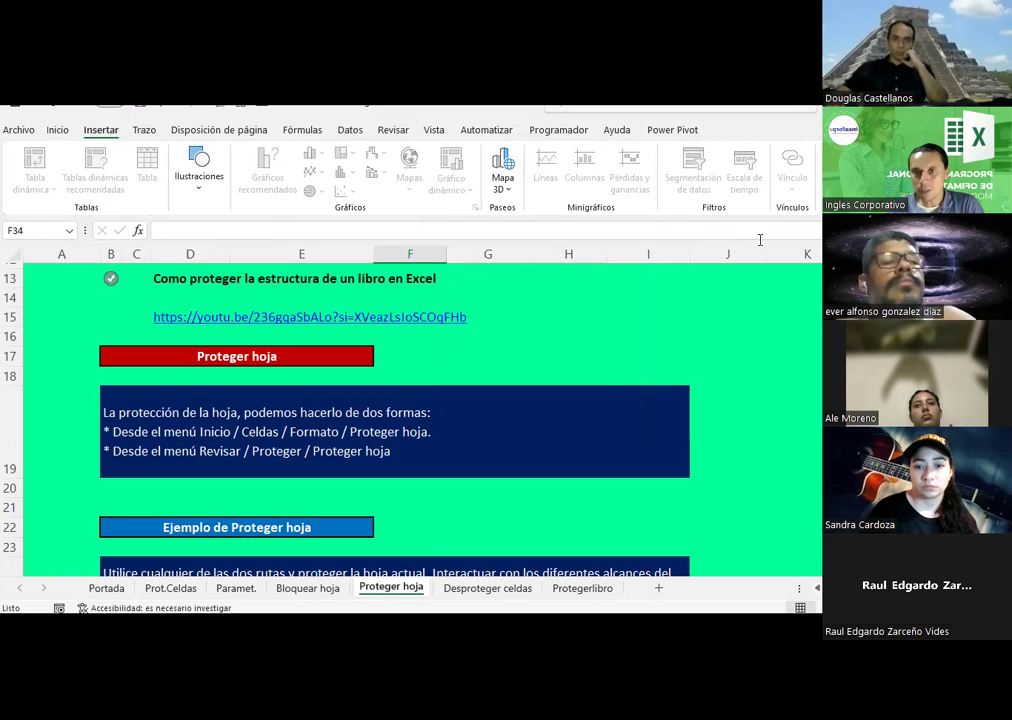
pyautogui.click(603, 392)
pyautogui.doubleClick(587, 339)
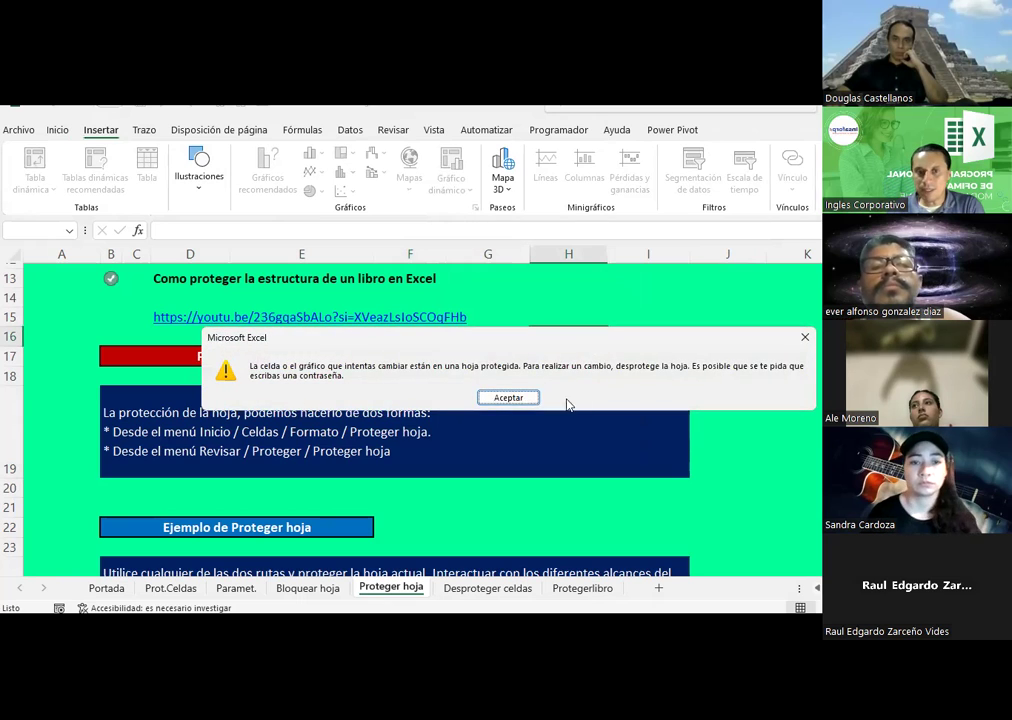
pyautogui.click(508, 399)
pyautogui.rightClick(569, 255)
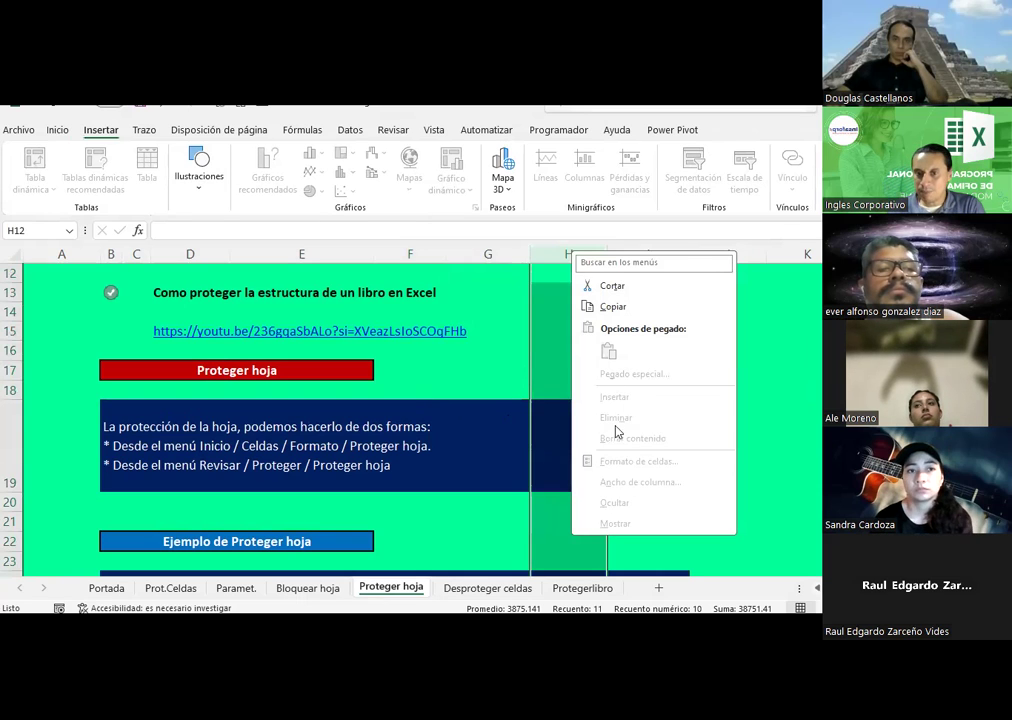
pyautogui.press('Escape')
pyautogui.click(12, 390)
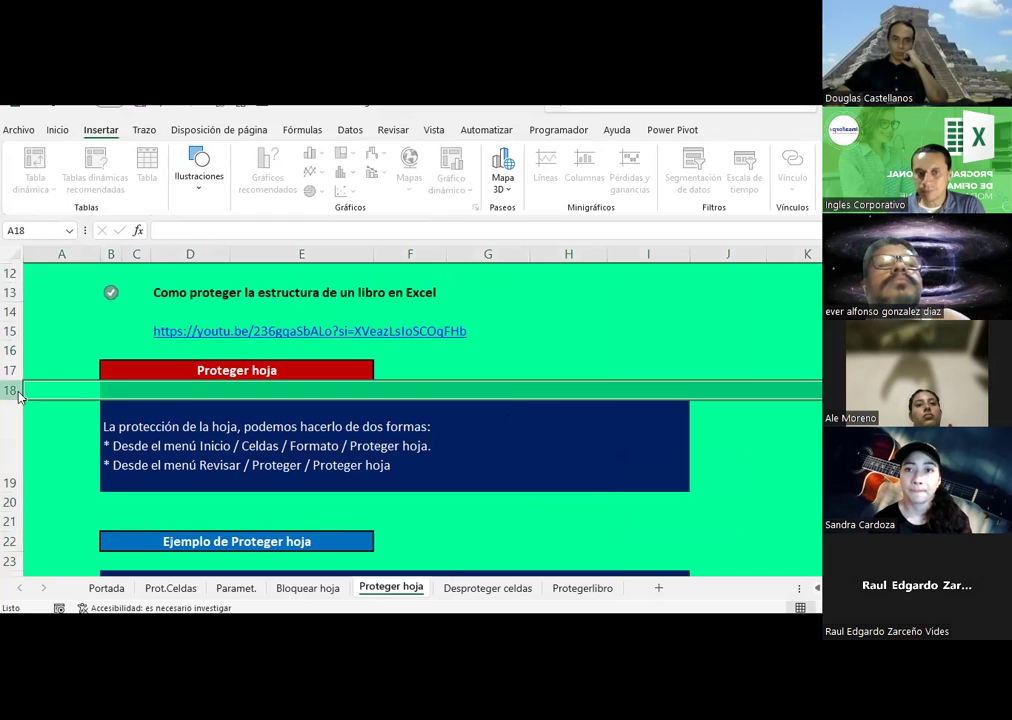
pyautogui.rightClick(18, 393)
pyautogui.press('Escape')
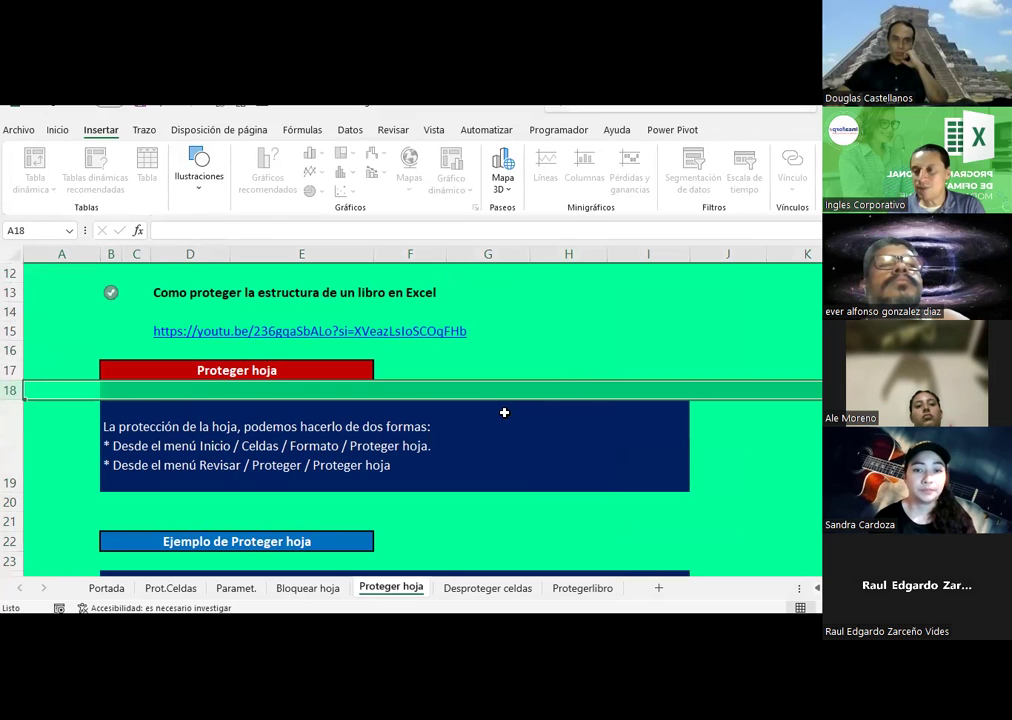
pyautogui.click(504, 412)
pyautogui.scroll(-2, 504, 412)
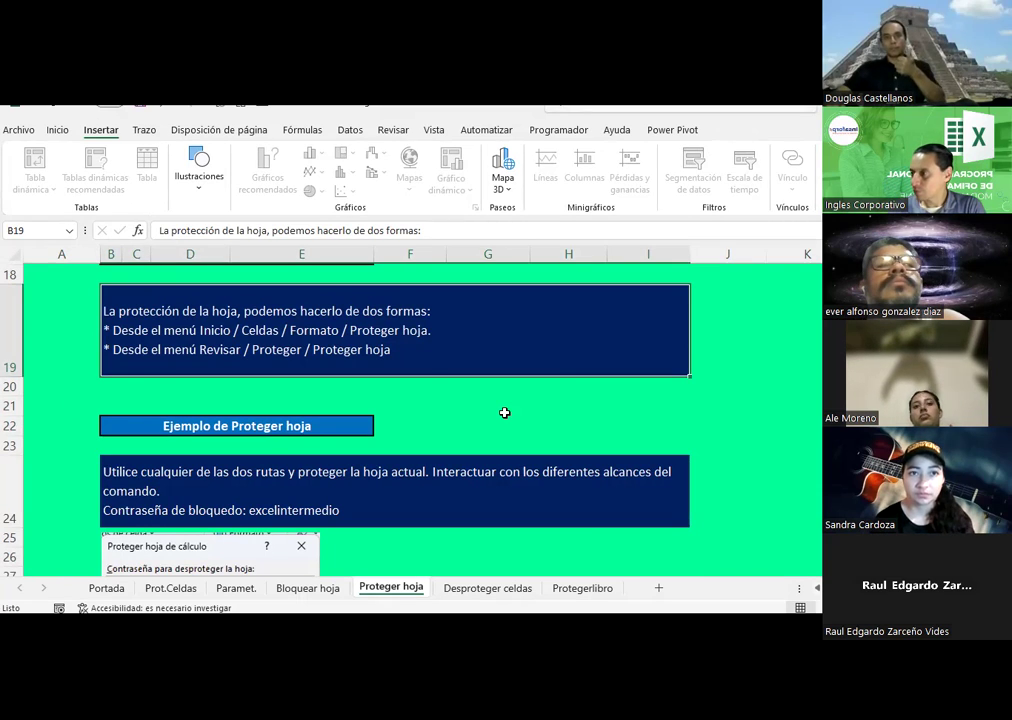
pyautogui.click(494, 596)
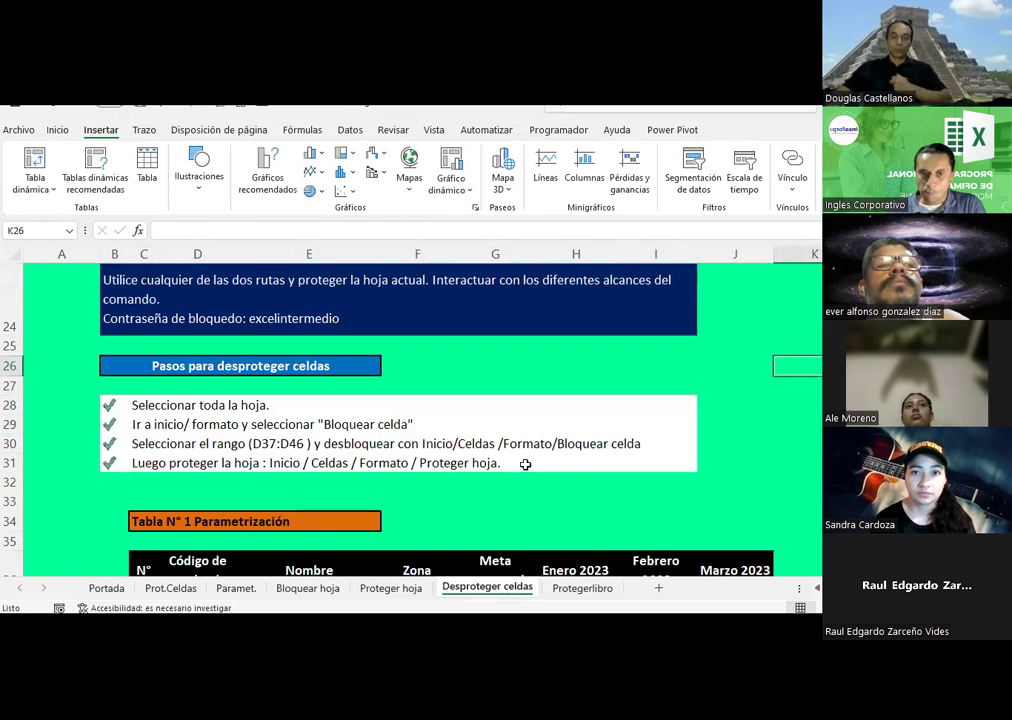
pyautogui.scroll(-2, 524, 463)
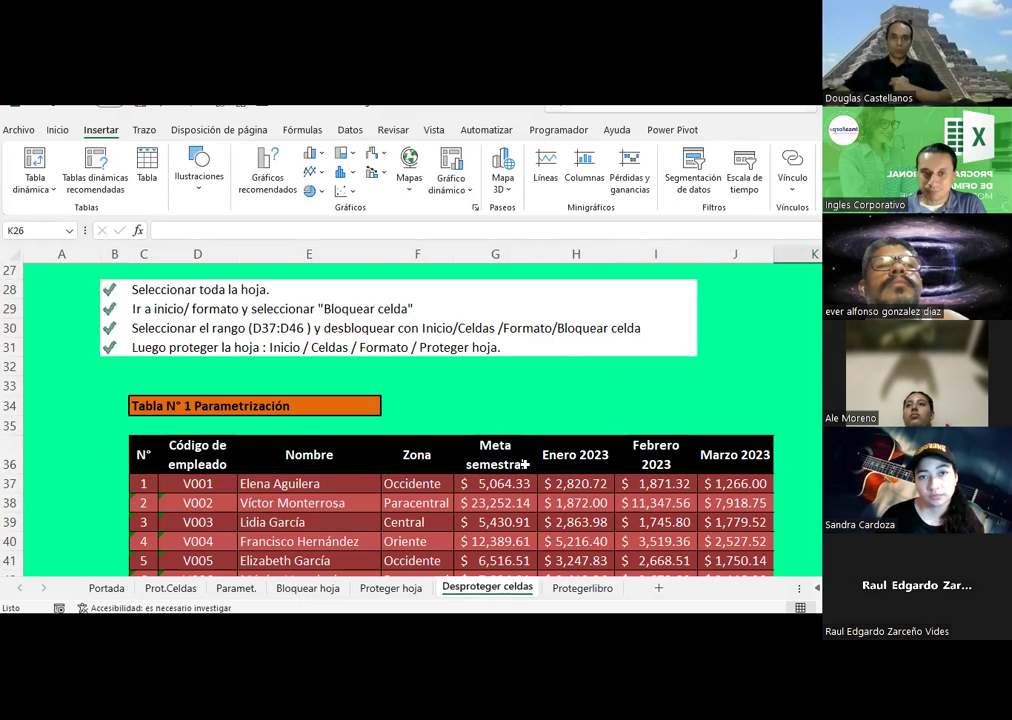
pyautogui.scroll(-3, 524, 463)
pyautogui.scroll(-3, 524, 463)
pyautogui.scroll(8, 524, 463)
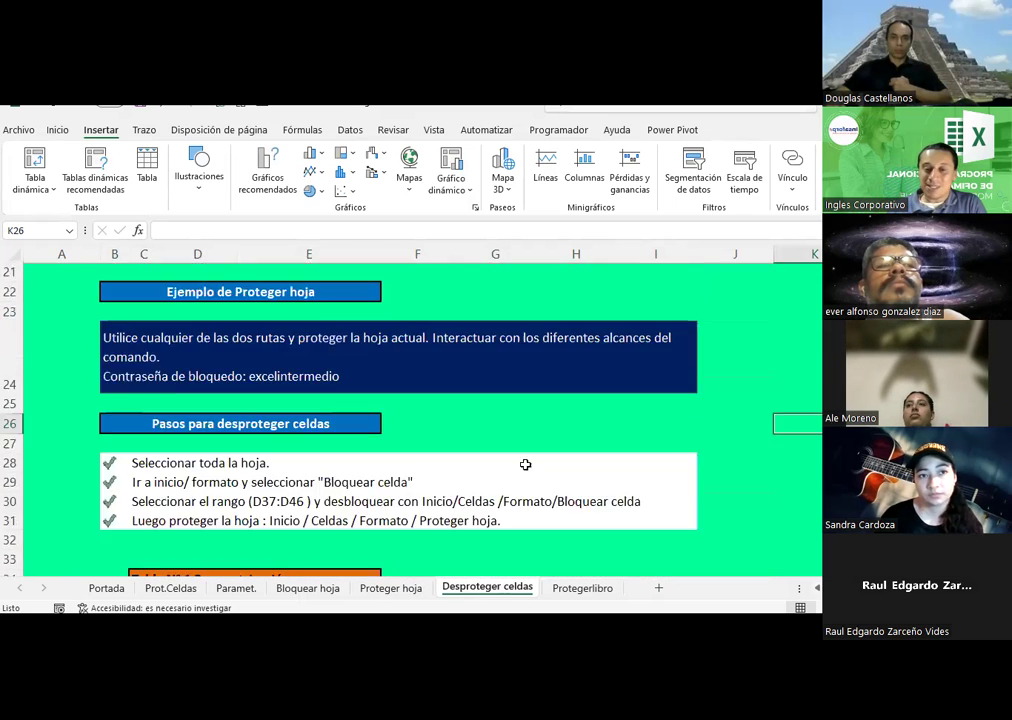
pyautogui.scroll(1, 524, 463)
pyautogui.click(392, 594)
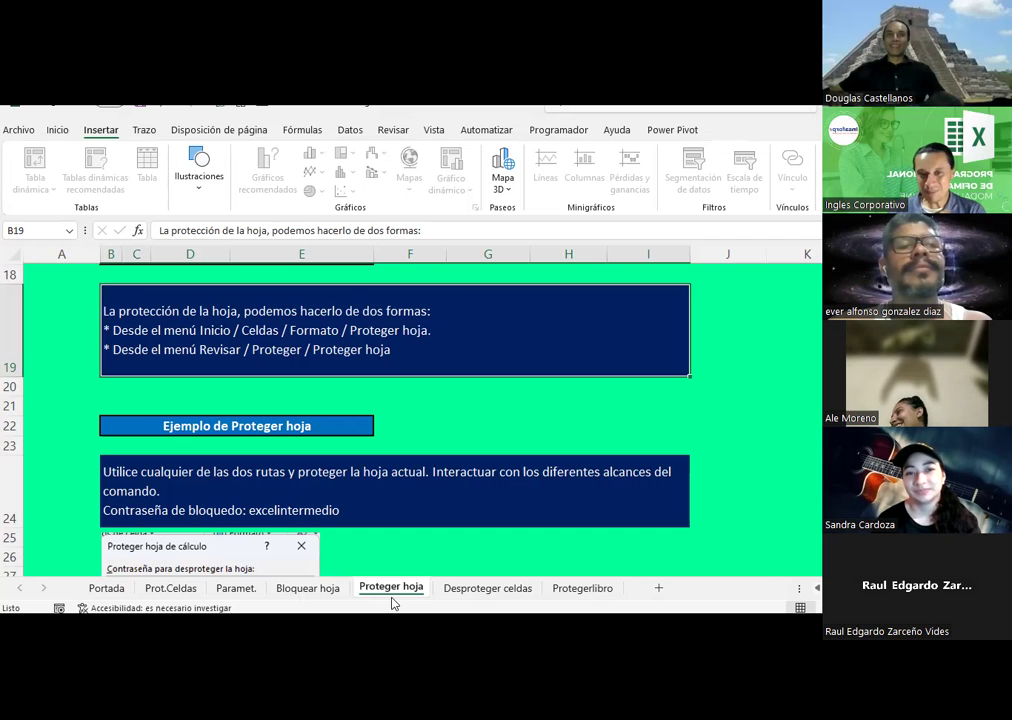
# Unprotect the Proteger hoja sheet via Inicio > Formato > Desproteger hoja
pyautogui.click(56, 131)
pyautogui.click(679, 195)
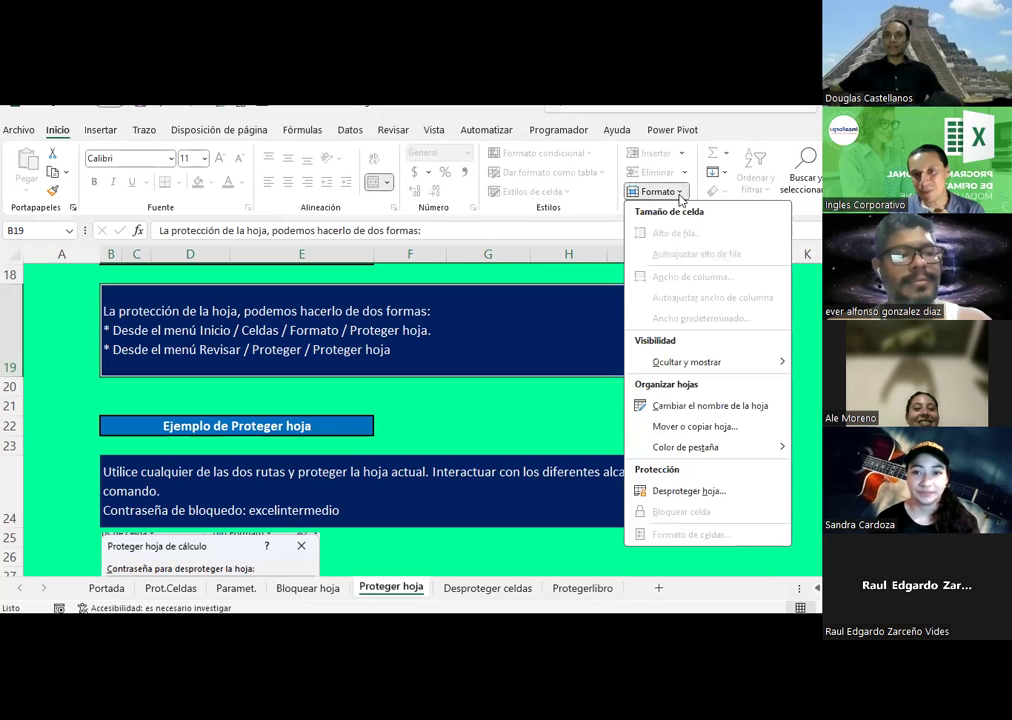
pyautogui.click(667, 490)
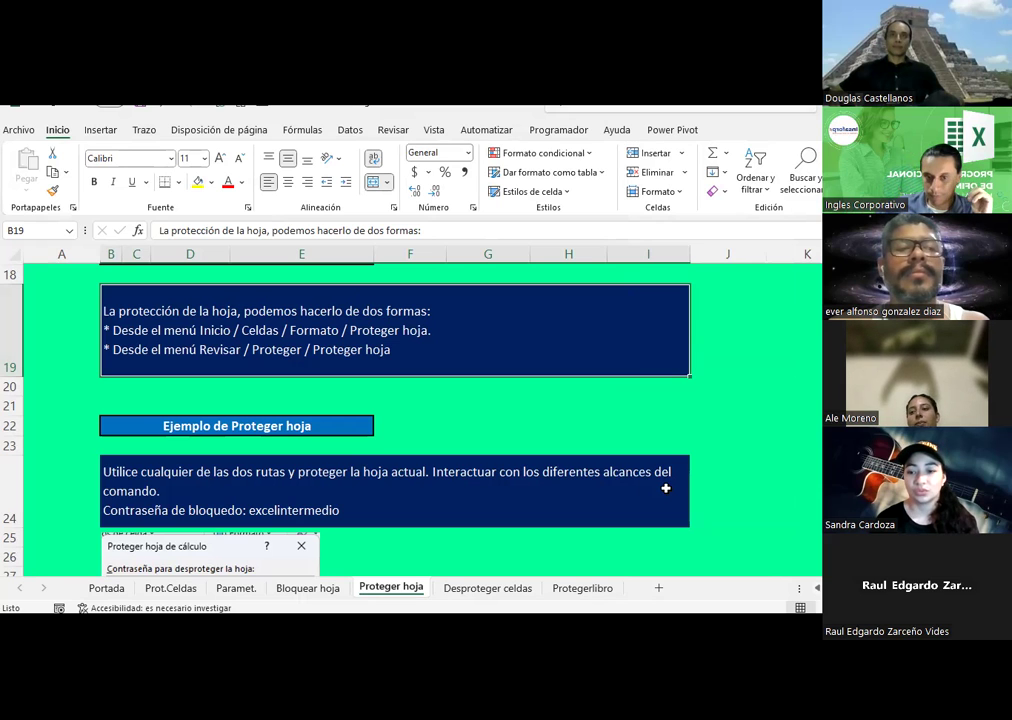
# Review the Desproteger celdas sheet's unlock steps and Formato menu, then select H33
pyautogui.click(488, 588)
pyautogui.scroll(2, 393, 485)
pyautogui.scroll(-3, 393, 485)
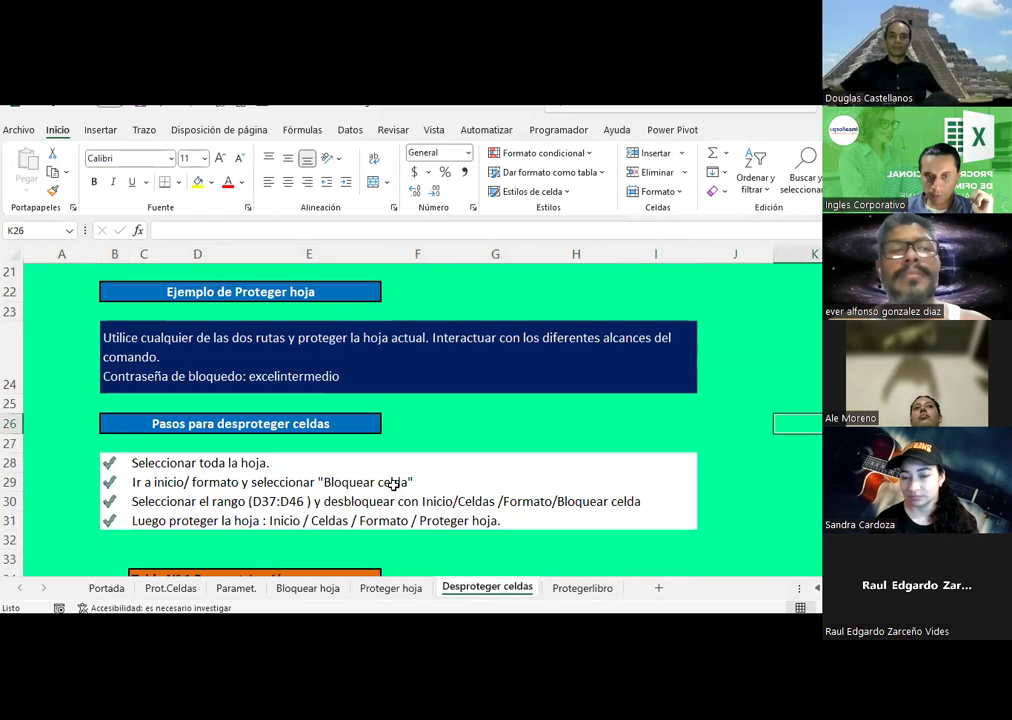
pyautogui.scroll(-1, 393, 485)
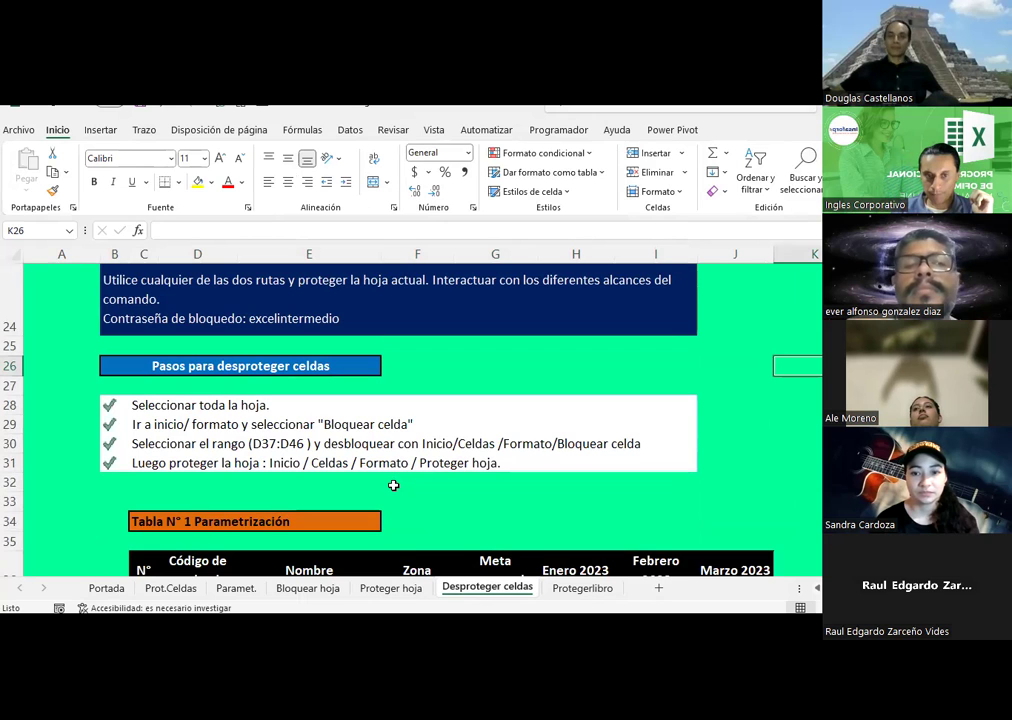
pyautogui.scroll(-1, 393, 485)
pyautogui.scroll(-1, 393, 485)
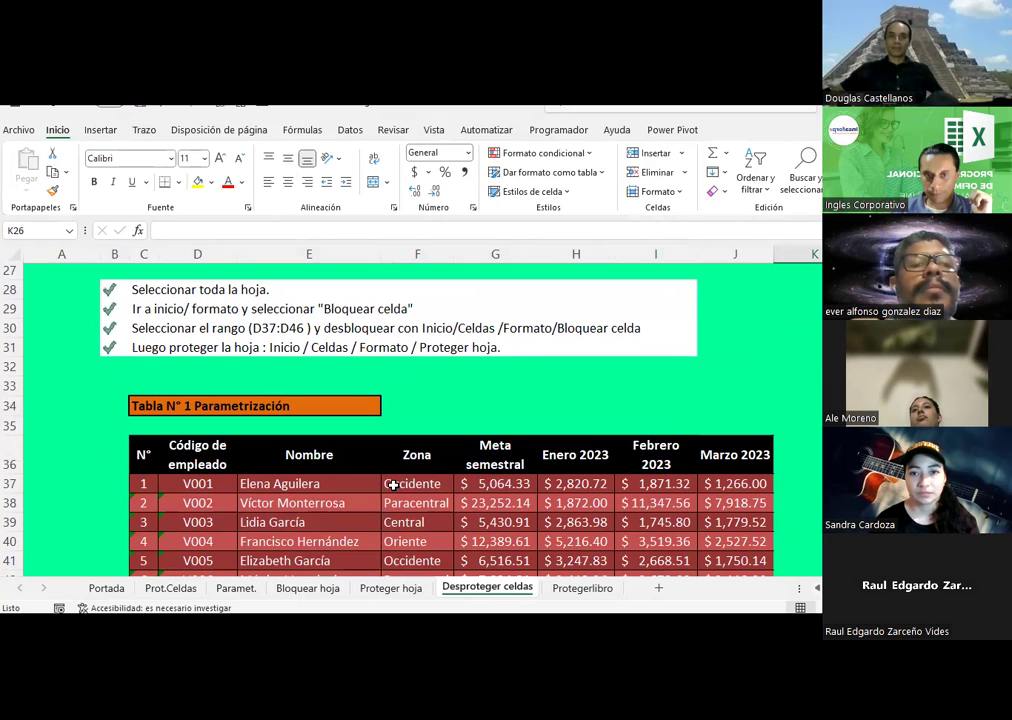
pyautogui.click(678, 194)
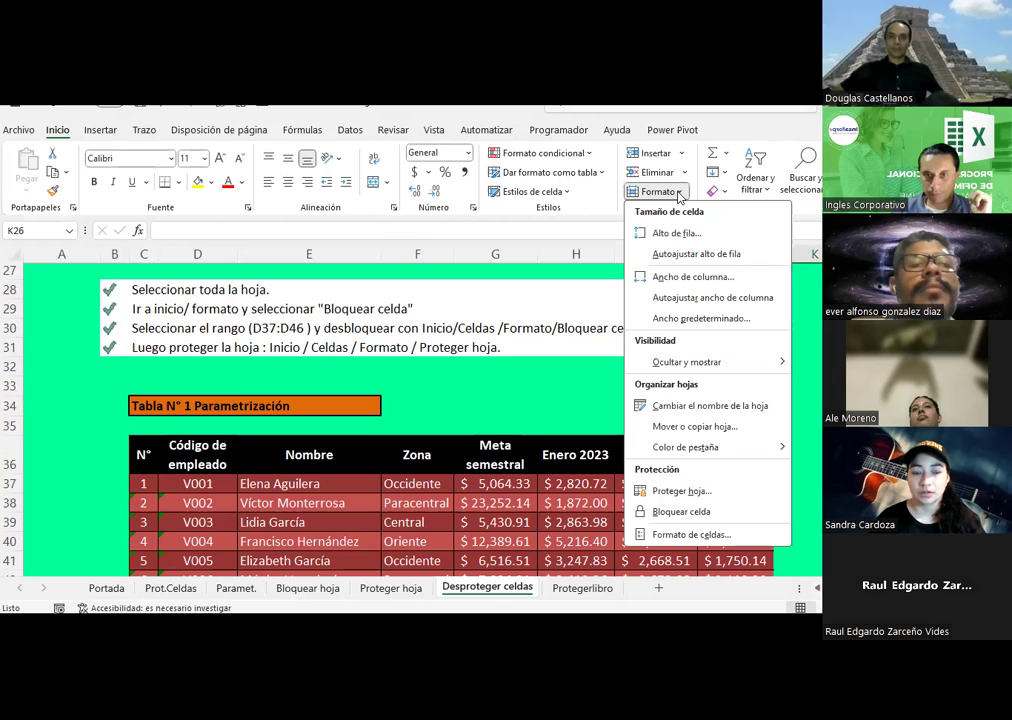
pyautogui.click(463, 382)
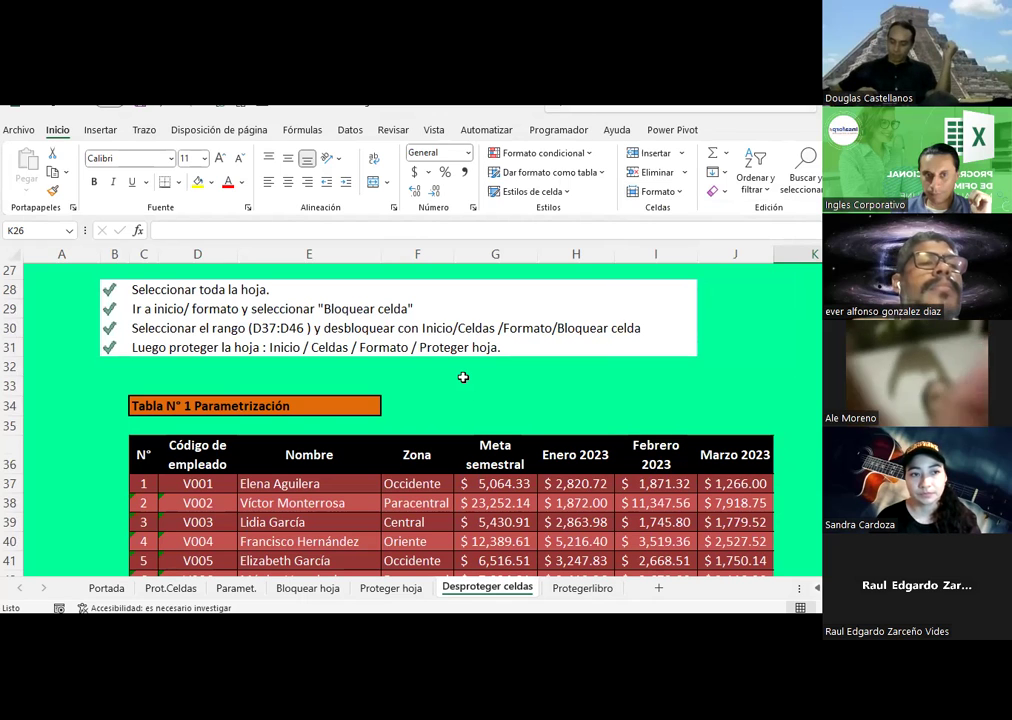
pyautogui.click(679, 197)
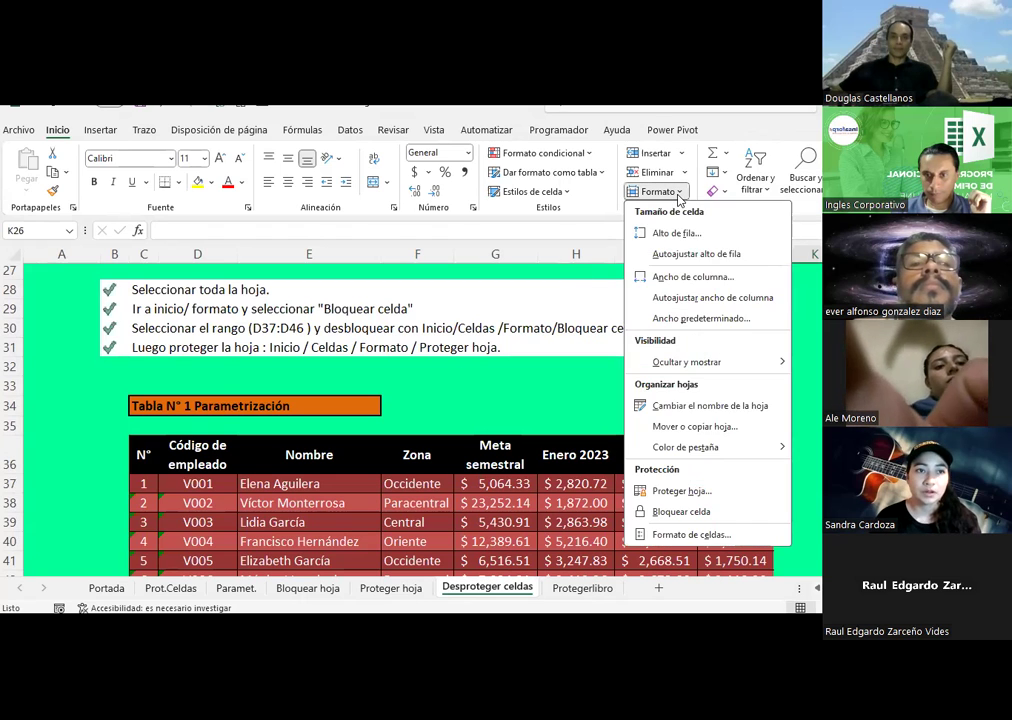
pyautogui.click(679, 198)
pyautogui.click(593, 386)
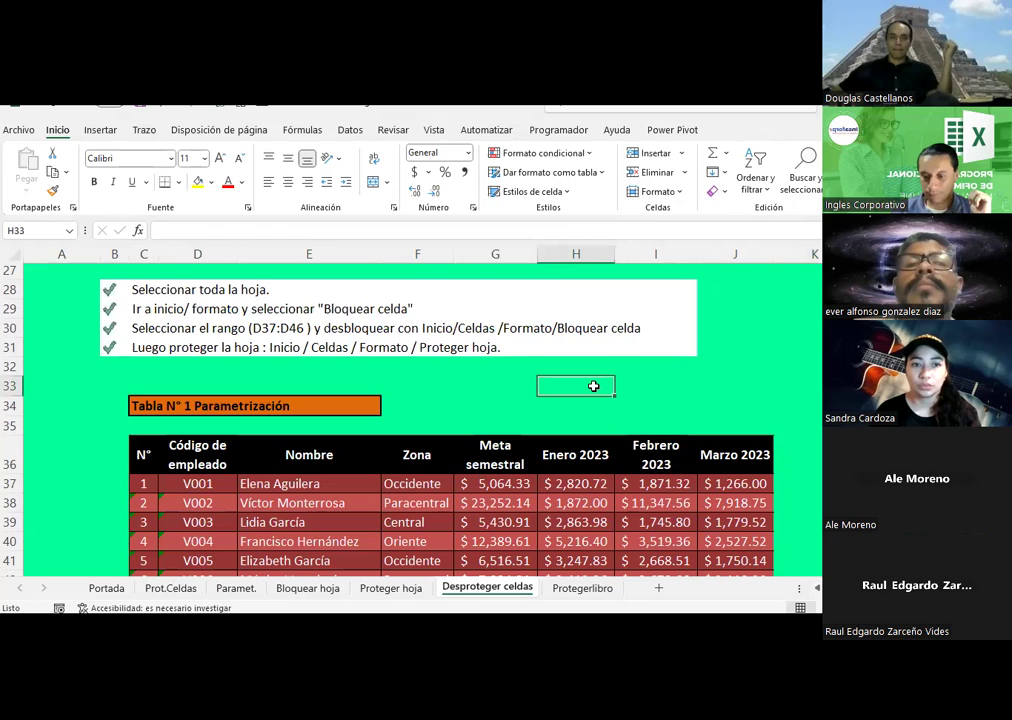
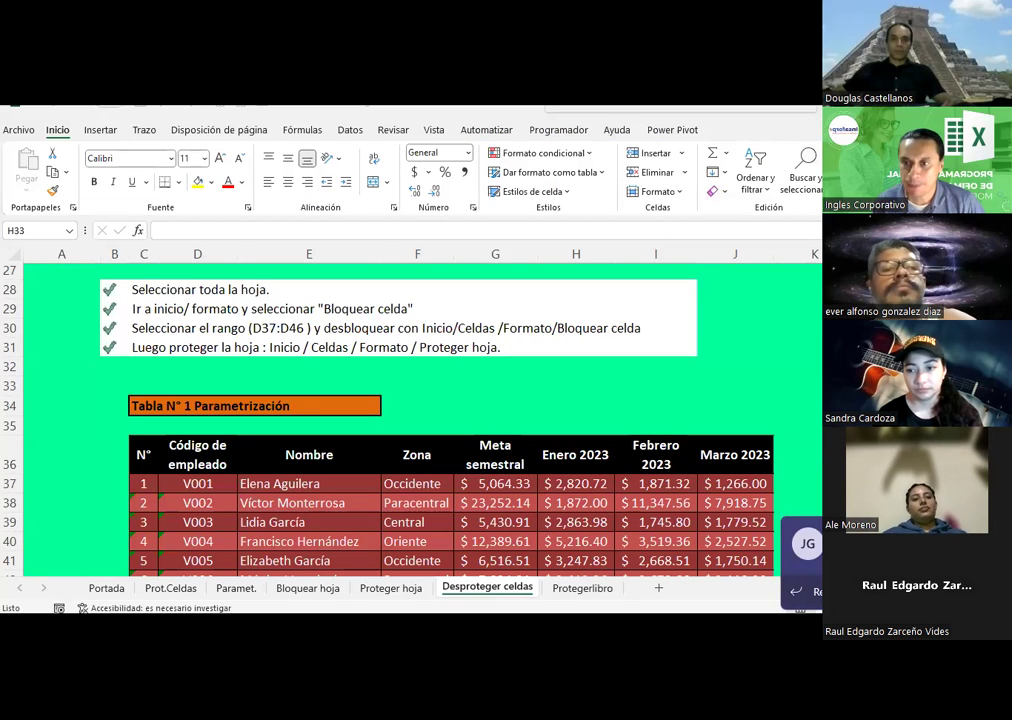
# Review the four cell-locking instructions, then select every cell on the Desproteger celdas sheet
pyautogui.scroll(-2, 682, 364)
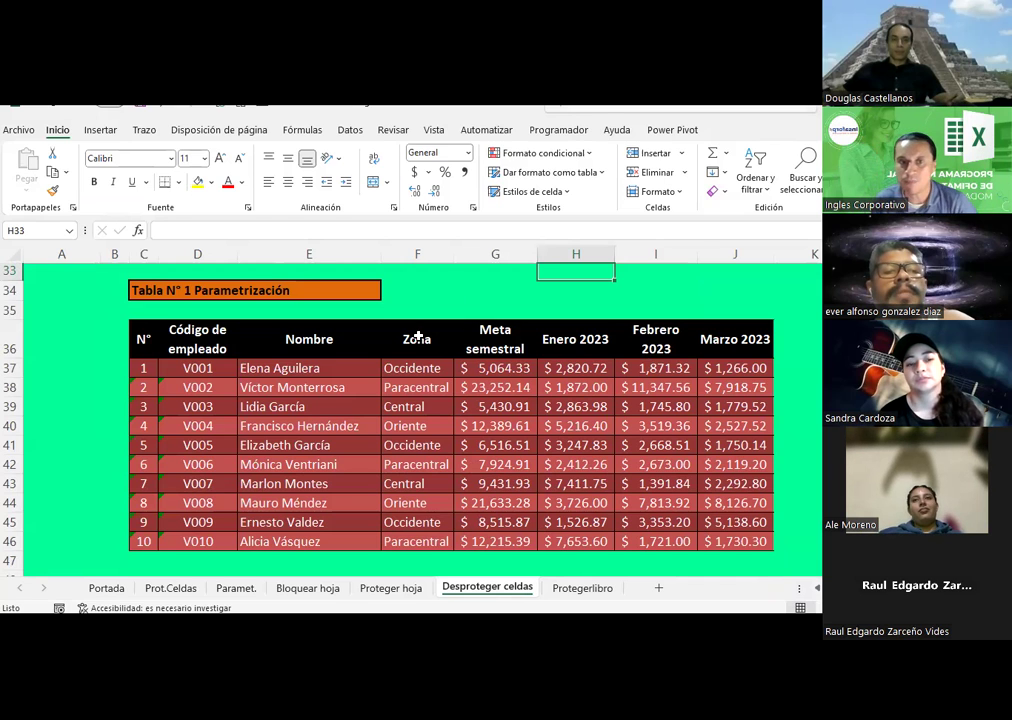
pyautogui.scroll(1, 414, 334)
pyautogui.scroll(2, 402, 355)
pyautogui.scroll(-1, 402, 357)
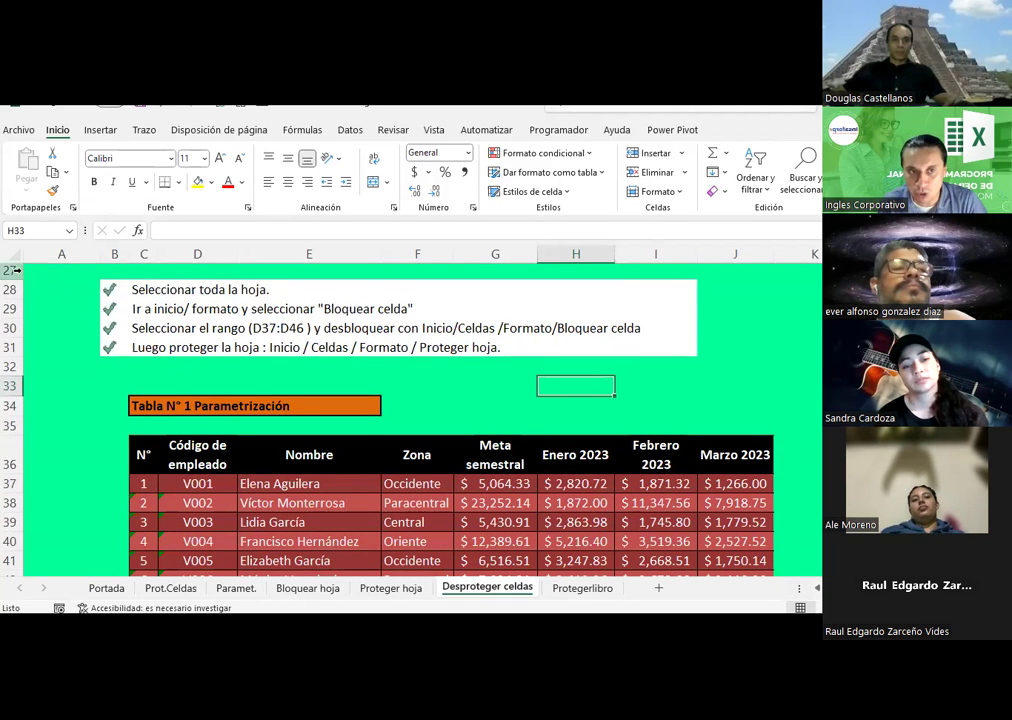
pyautogui.click(10, 252)
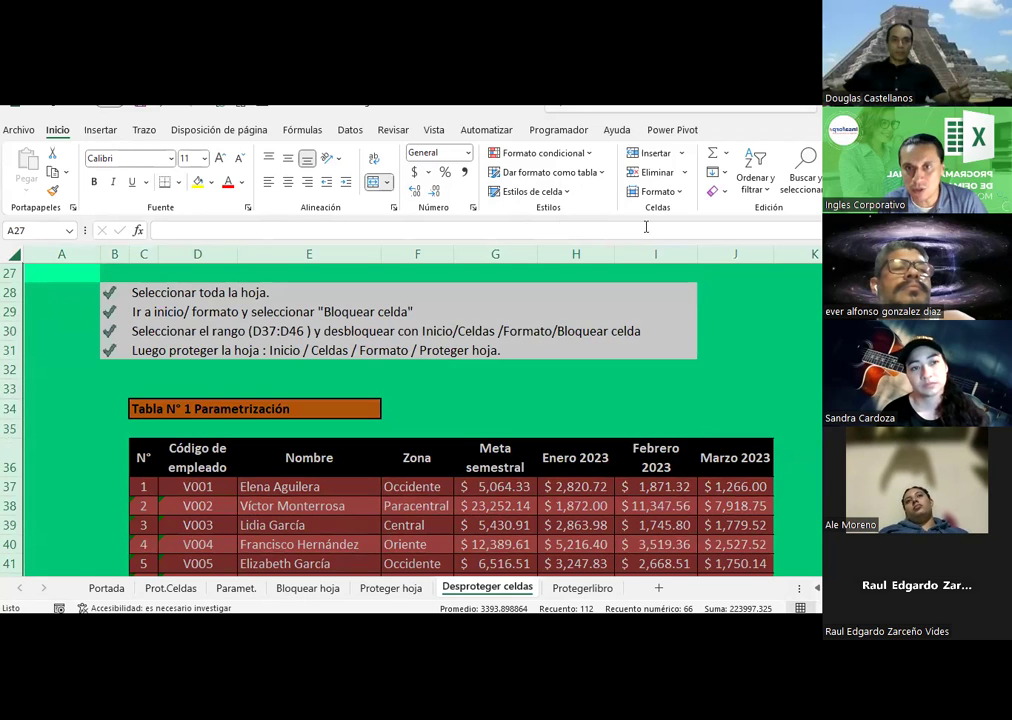
# Apply Formato > Bloquear celda so all cells on the sheet are locked
pyautogui.click(658, 191)
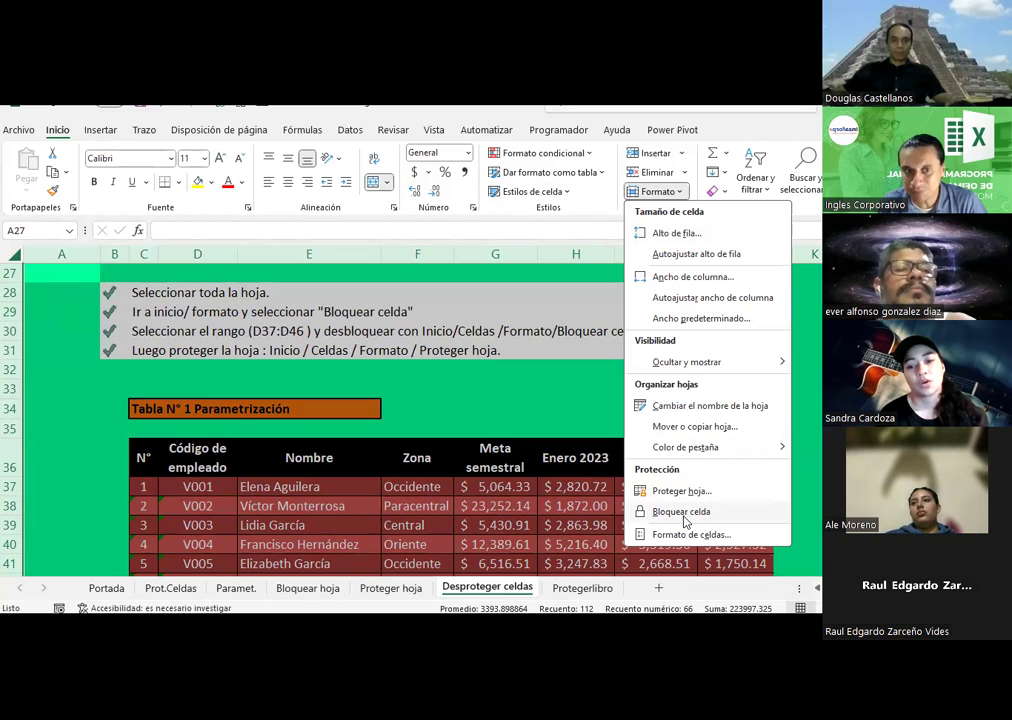
pyautogui.click(684, 518)
pyautogui.scroll(-1, 407, 426)
pyautogui.scroll(1, 407, 426)
pyautogui.scroll(-1, 407, 426)
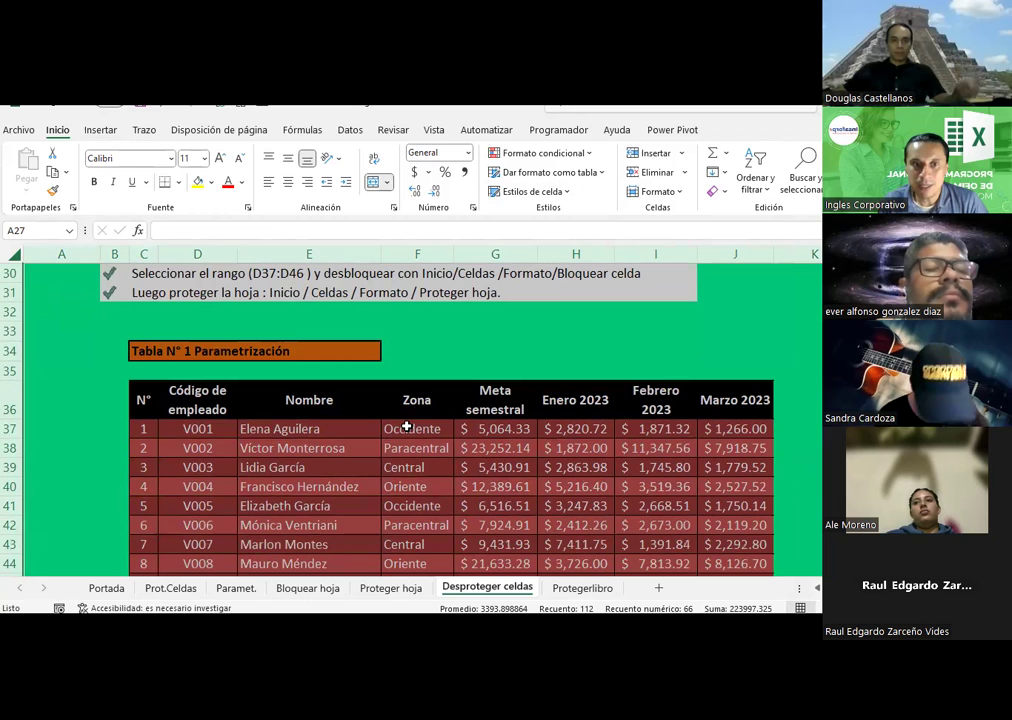
# Select the employee-code cells D37 through D46
pyautogui.scroll(-1, 407, 426)
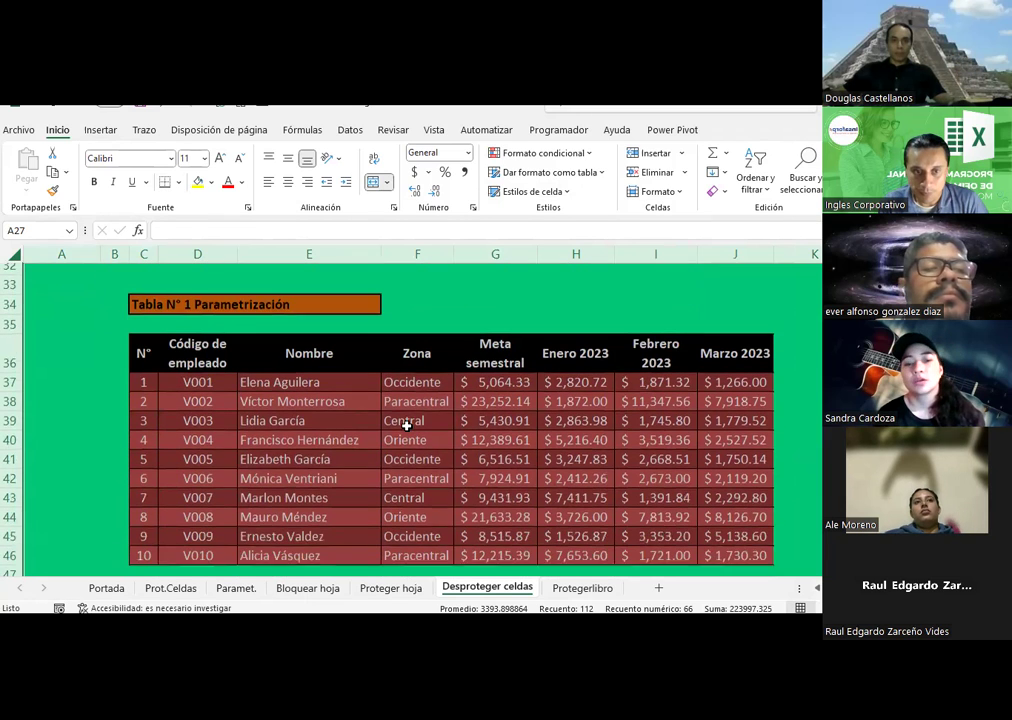
pyautogui.scroll(2, 257, 409)
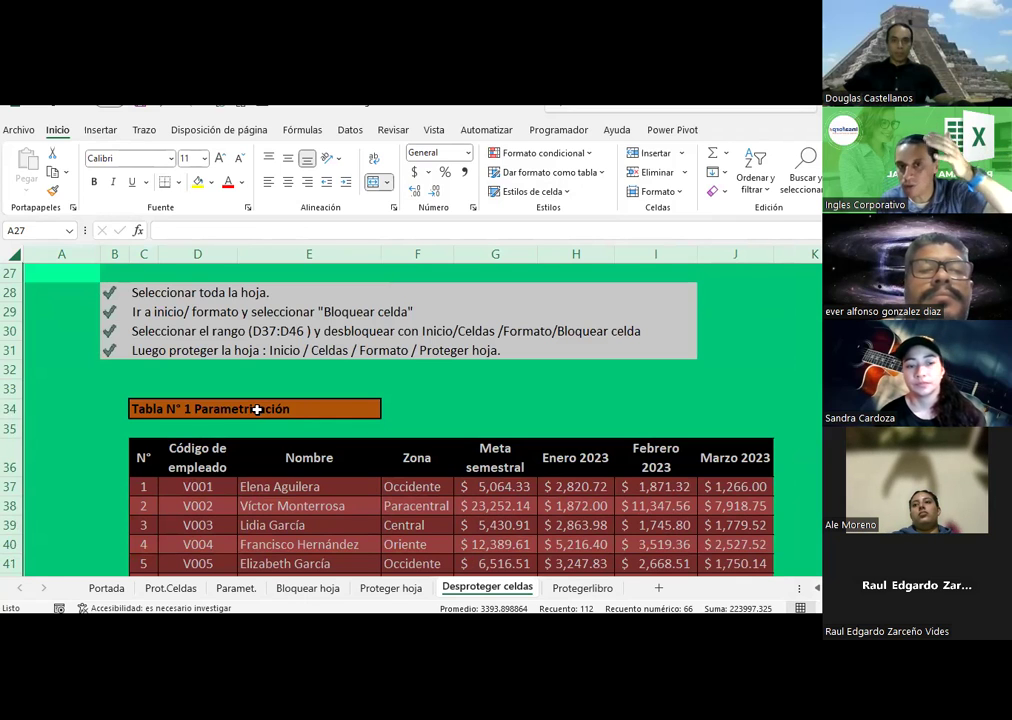
pyautogui.scroll(-2, 257, 409)
pyautogui.scroll(2, 257, 409)
pyautogui.scroll(-1, 252, 412)
pyautogui.scroll(-1, 230, 395)
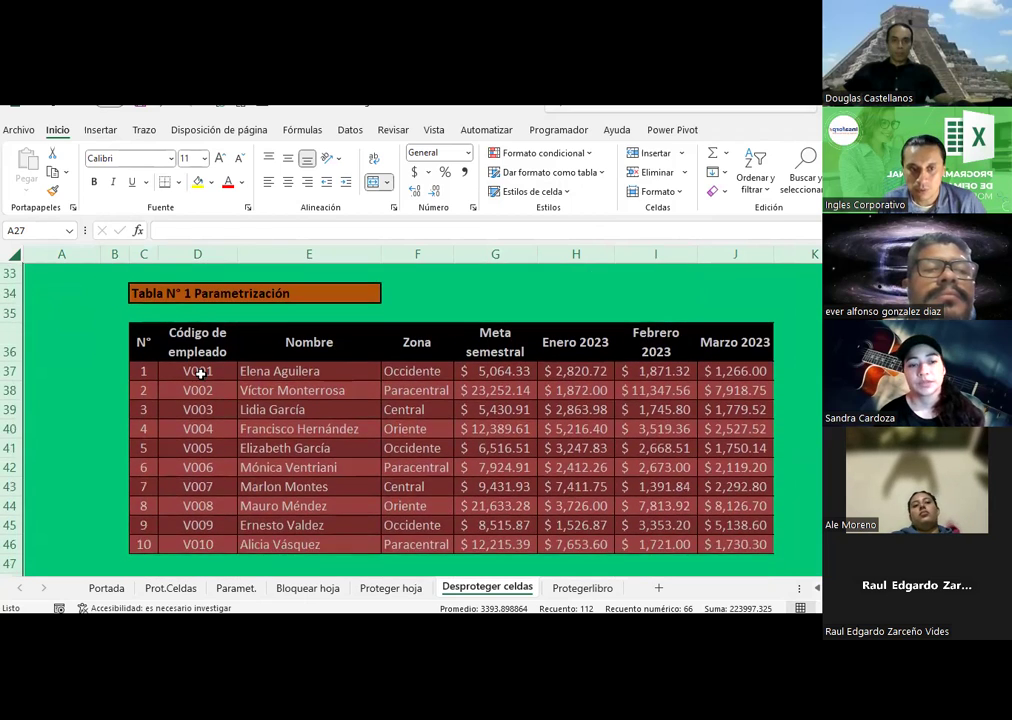
pyautogui.click(200, 371)
pyautogui.moveTo(200, 371)
pyautogui.mouseDown()
pyautogui.moveTo(185, 469)
pyautogui.moveTo(197, 544)
pyautogui.mouseUp()
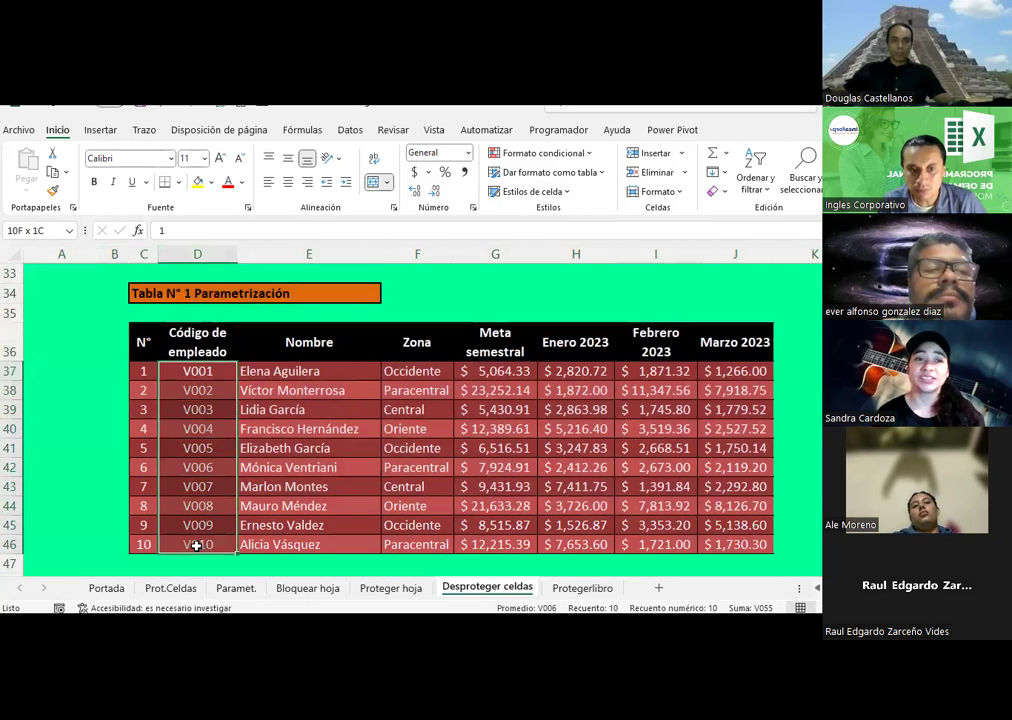
# Unlock D37:D46 with Bloquear celda, check the lock state, then select empty cell G34
pyautogui.scroll(2, 436, 405)
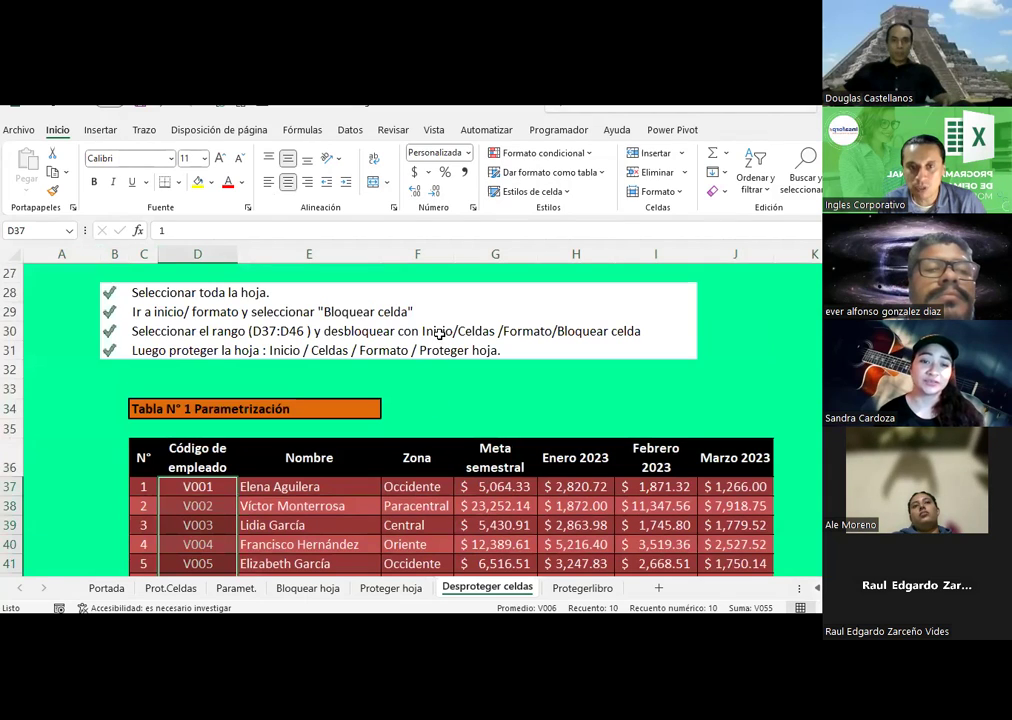
pyautogui.click(680, 194)
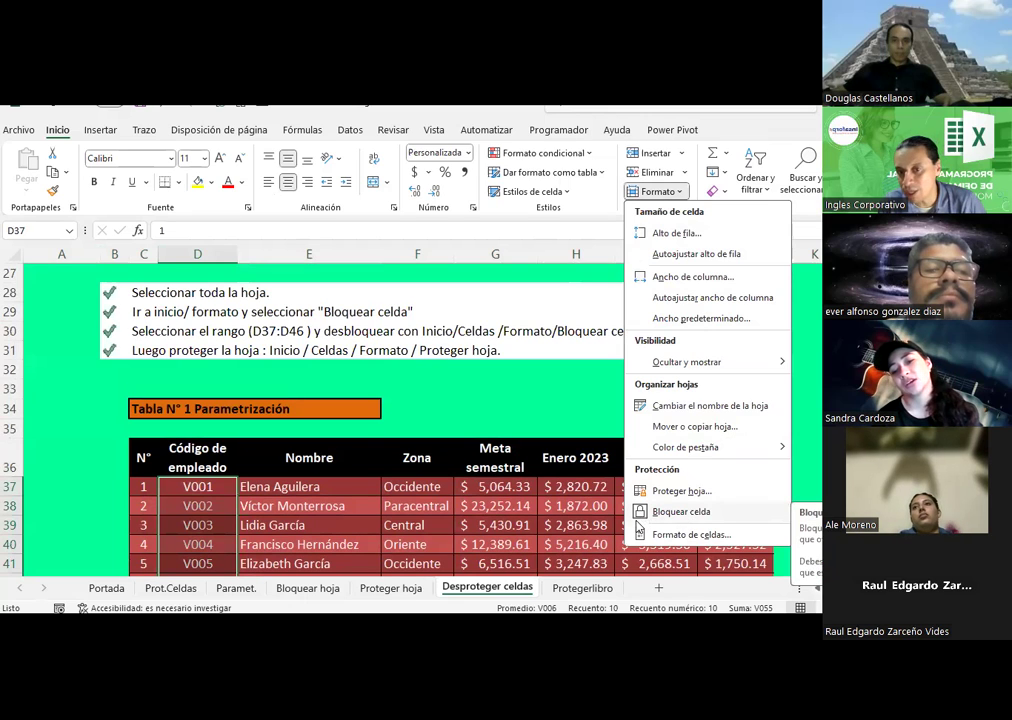
pyautogui.click(663, 512)
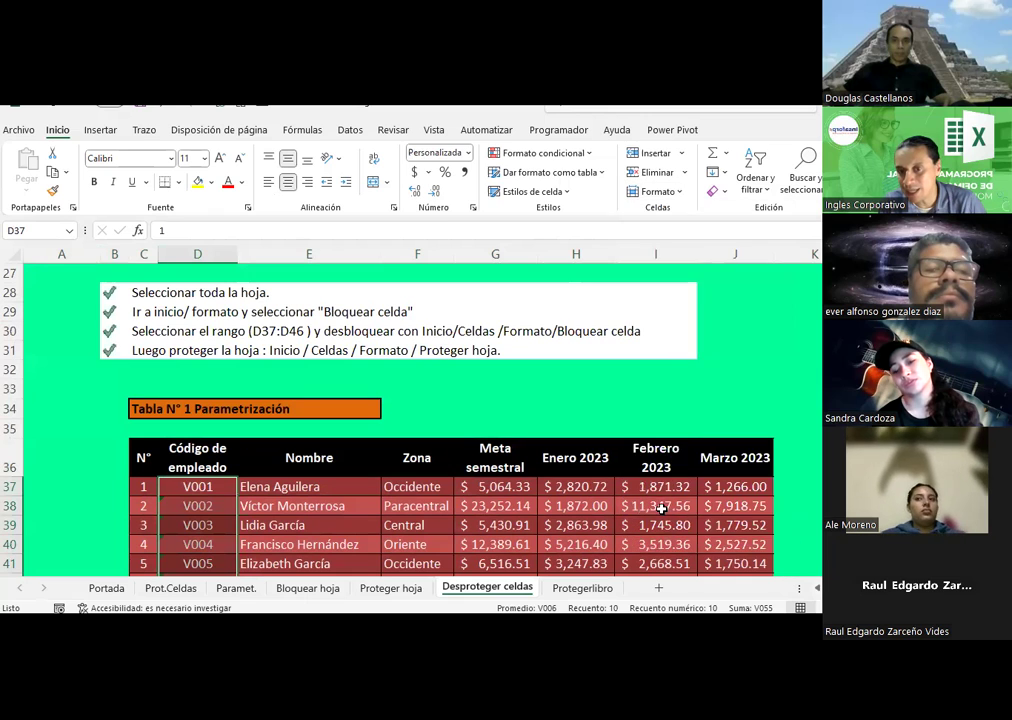
pyautogui.click(665, 192)
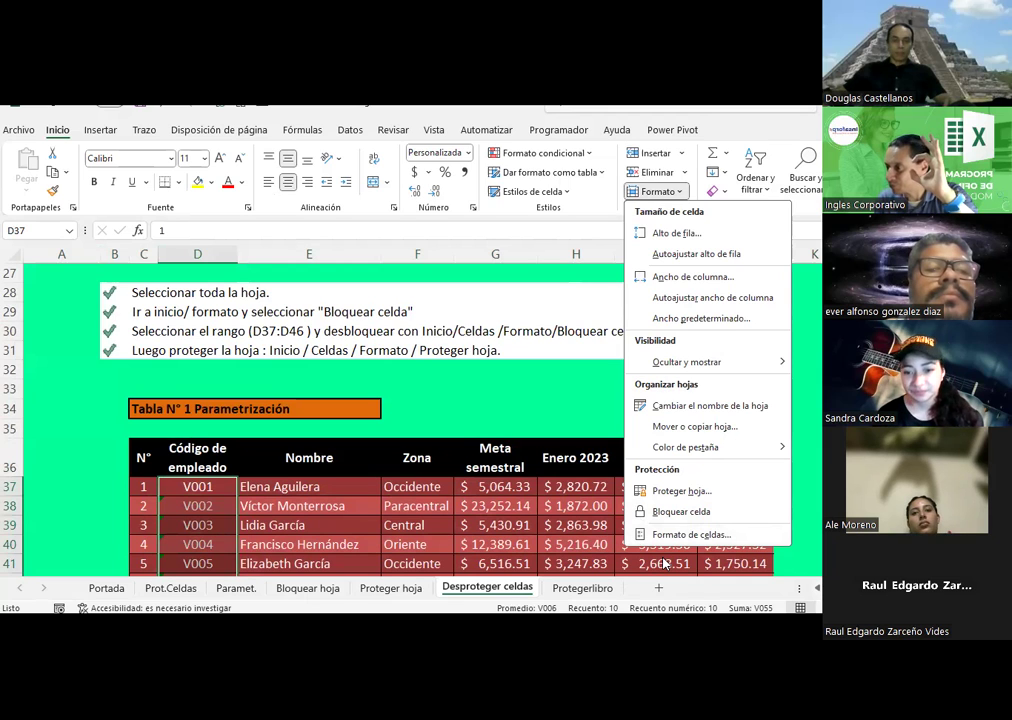
pyautogui.click(462, 415)
pyautogui.click(460, 410)
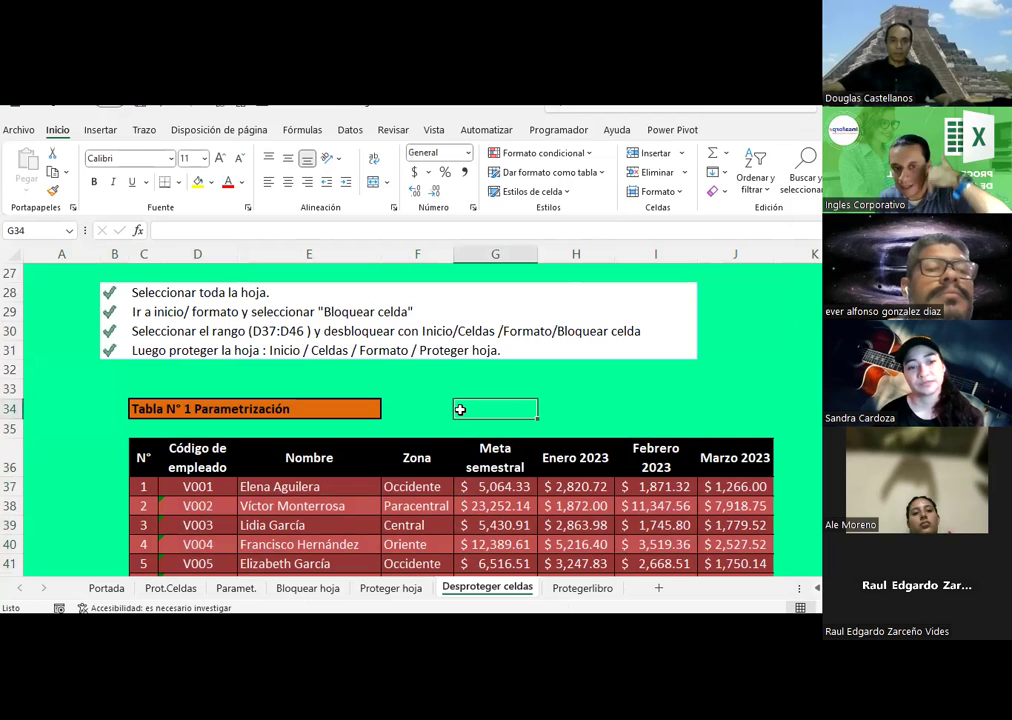
# Select D37:D46 and apply Proteger hoja with the default permissions
pyautogui.scroll(-2, 202, 432)
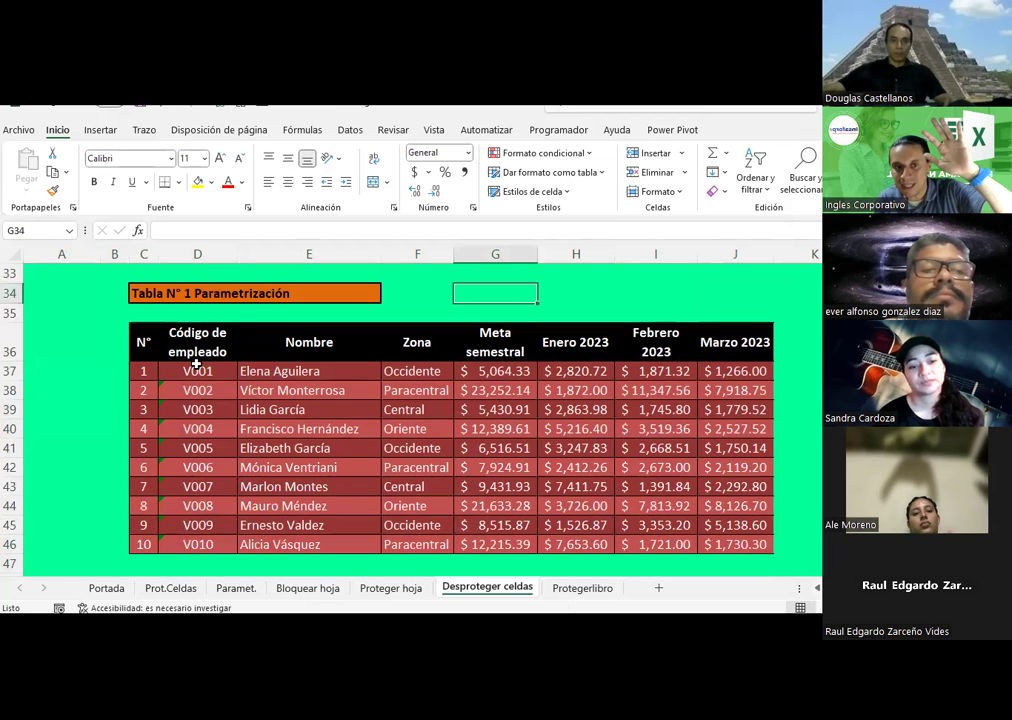
pyautogui.moveTo(197, 364); pyautogui.dragTo(199, 542)
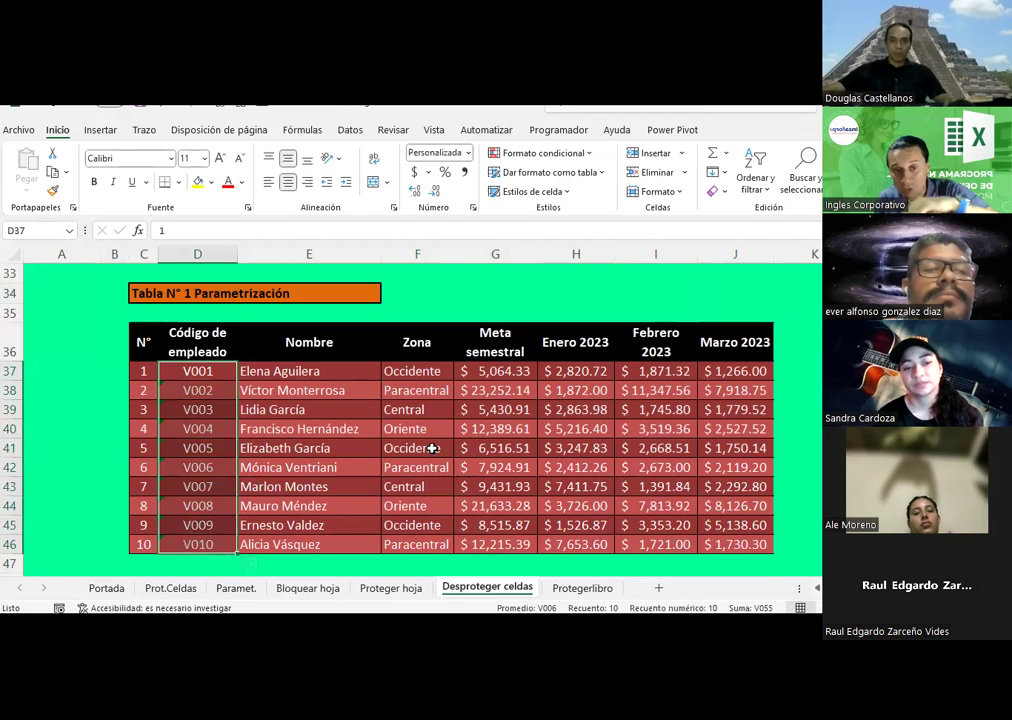
pyautogui.scroll(2, 432, 449)
pyautogui.scroll(1, 432, 449)
pyautogui.click(657, 191)
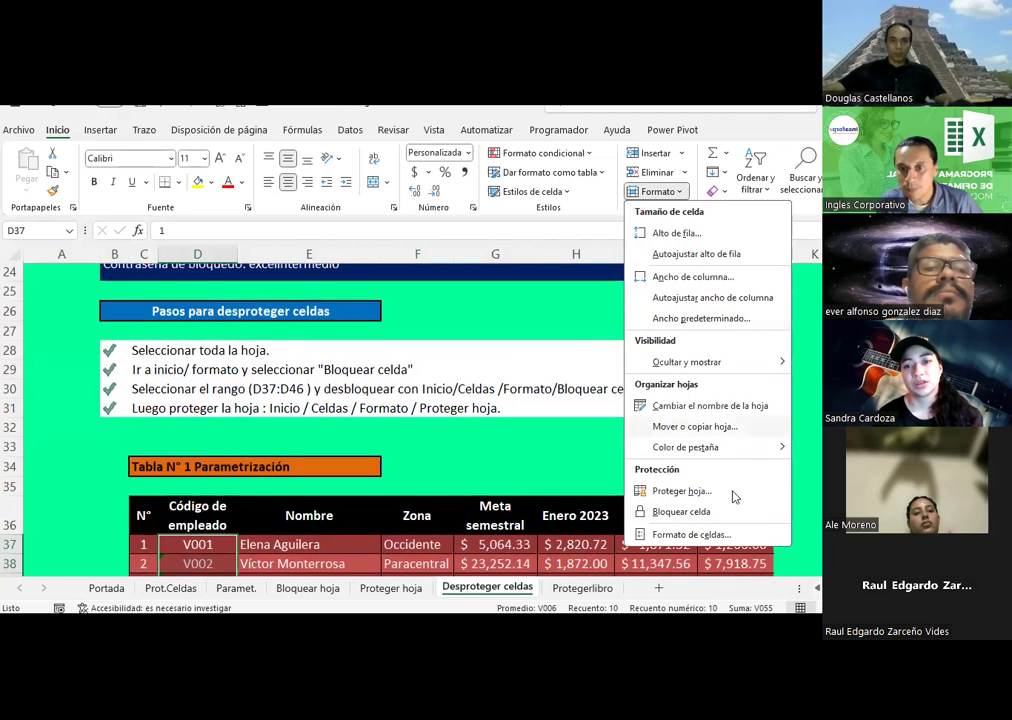
pyautogui.click(682, 491)
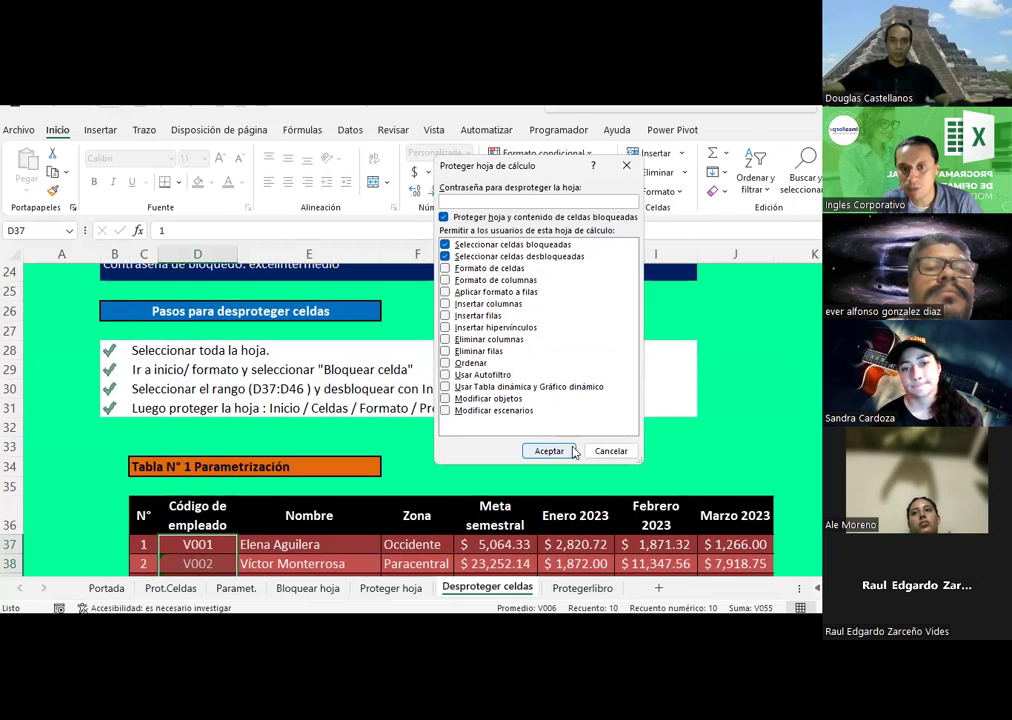
pyautogui.click(549, 451)
pyautogui.scroll(-2, 429, 354)
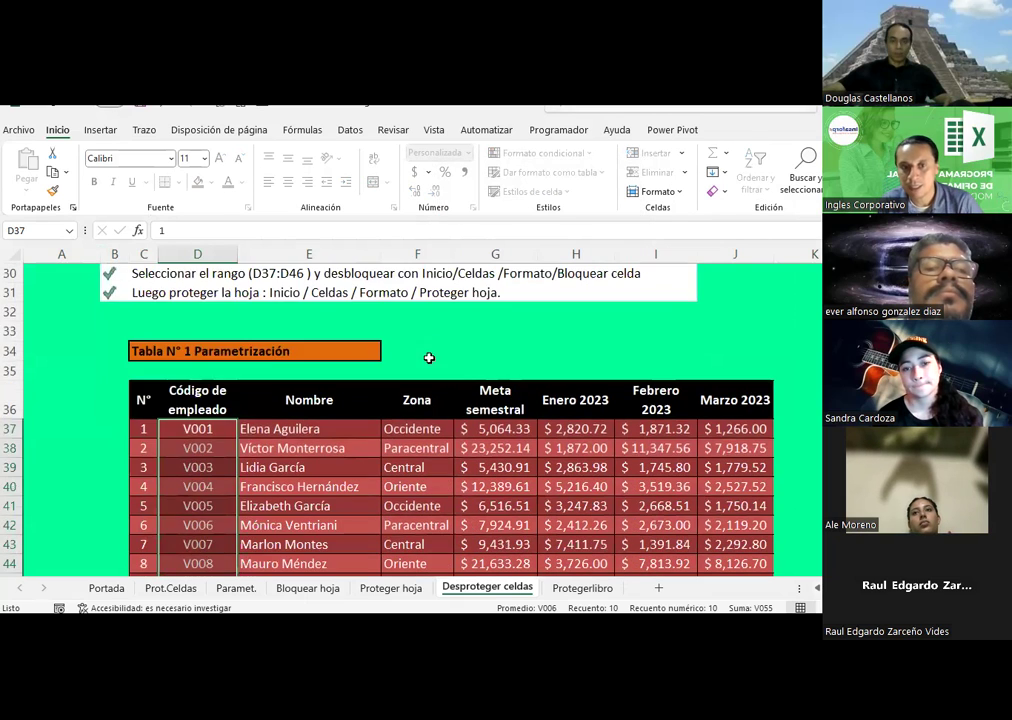
pyautogui.click(437, 345)
pyautogui.press('Return')
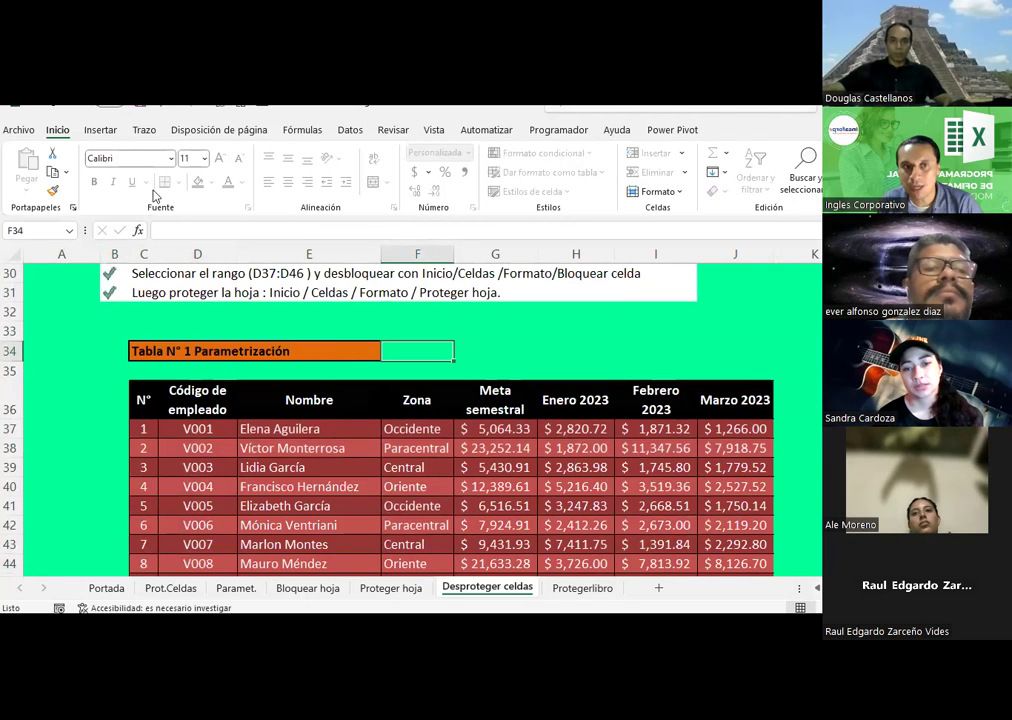
pyautogui.click(199, 435)
pyautogui.write('v')
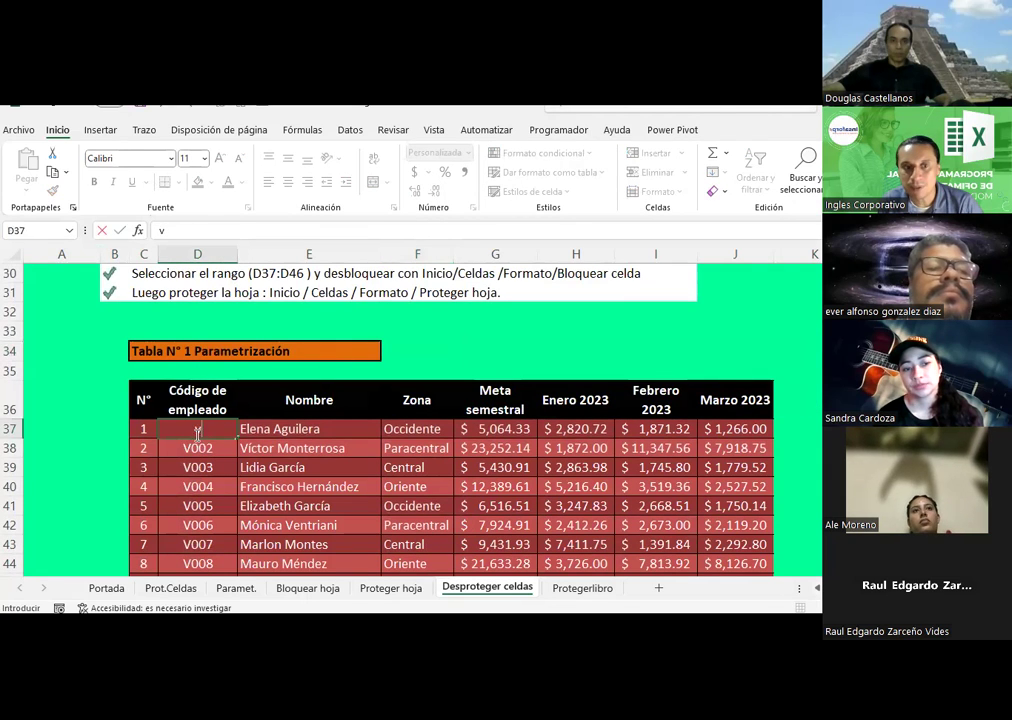
pyautogui.click(220, 500)
pyautogui.click(198, 430)
pyautogui.write('2')
pyautogui.press('Down')
pyautogui.press('Down')
pyautogui.press('Down')
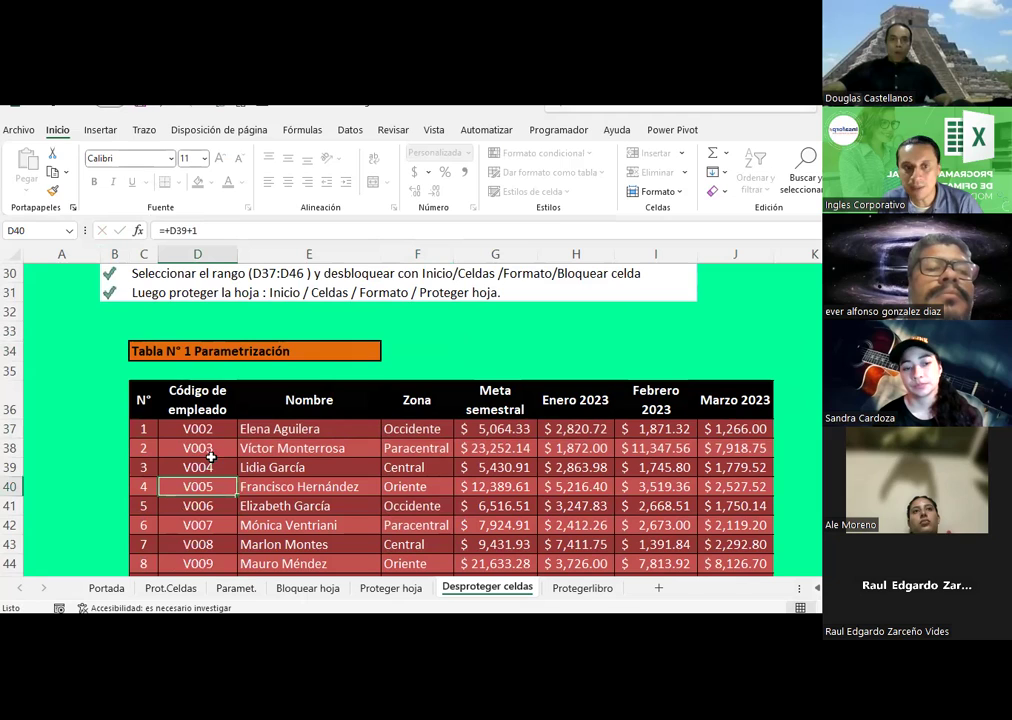
pyautogui.press('Down')
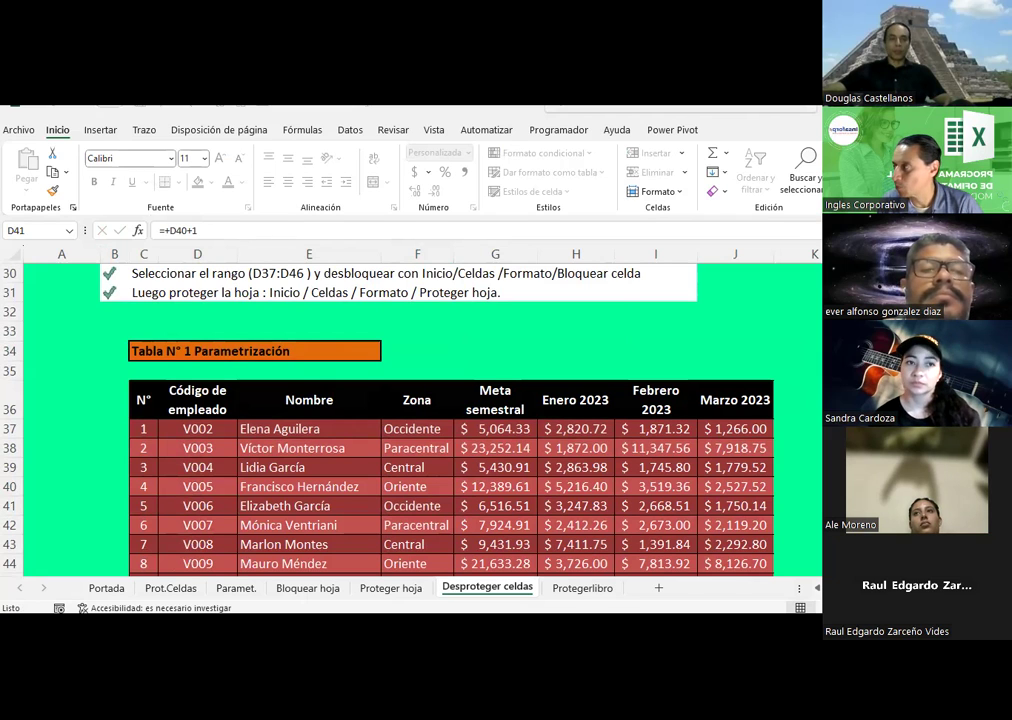
pyautogui.scroll(2, 506, 377)
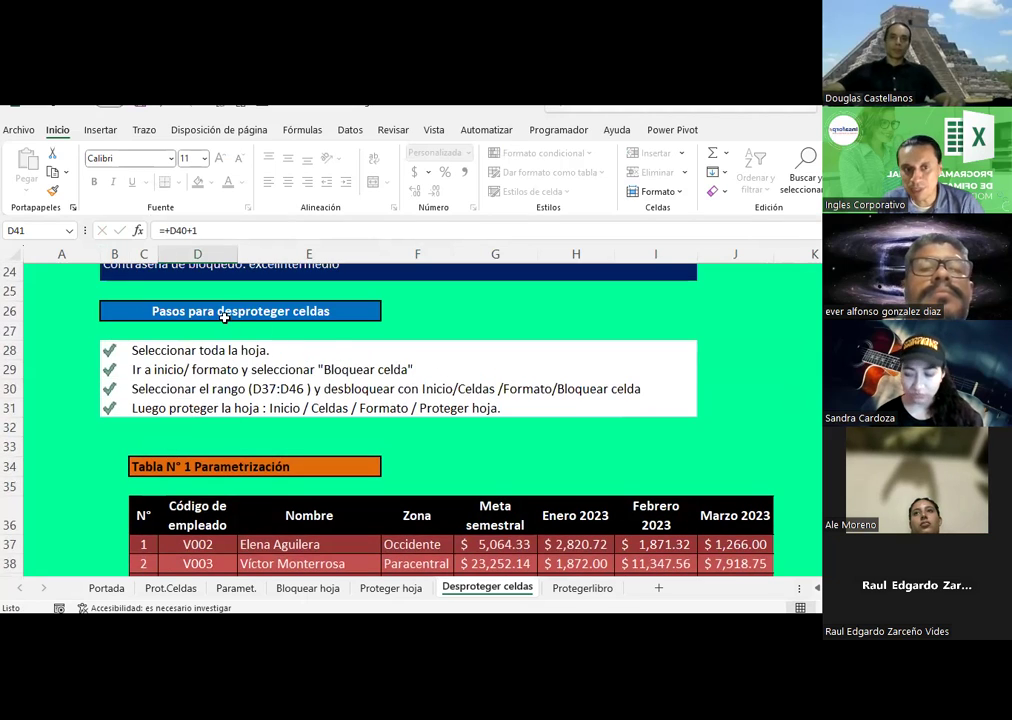
# Select the whole sheet and remove its protection with Desproteger hoja
pyautogui.click(14, 249)
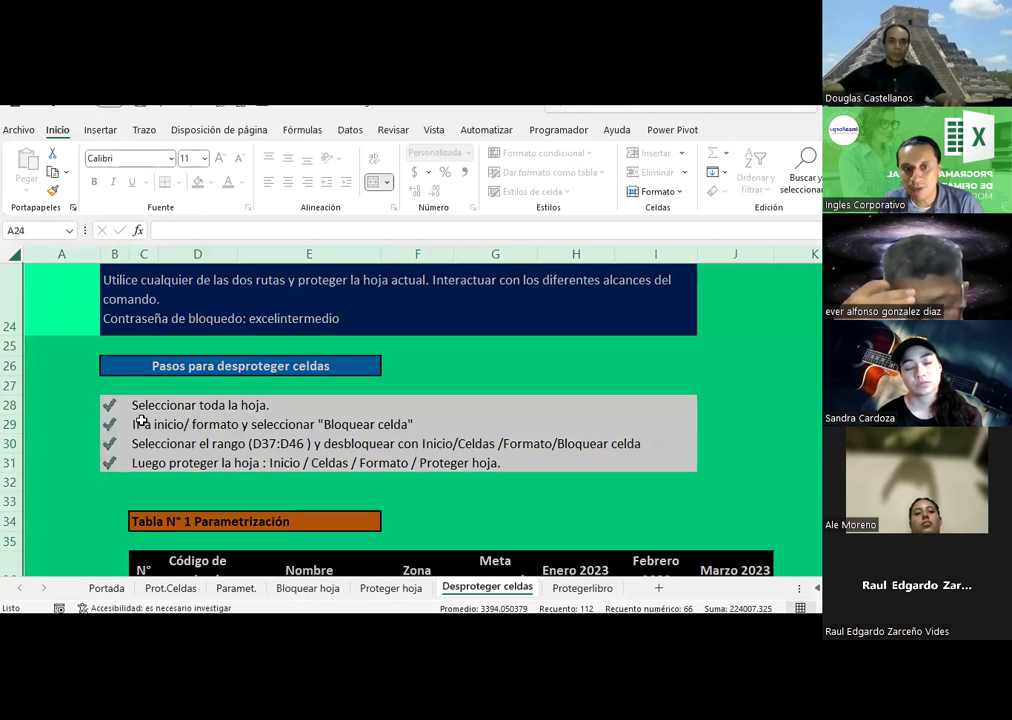
pyautogui.click(658, 191)
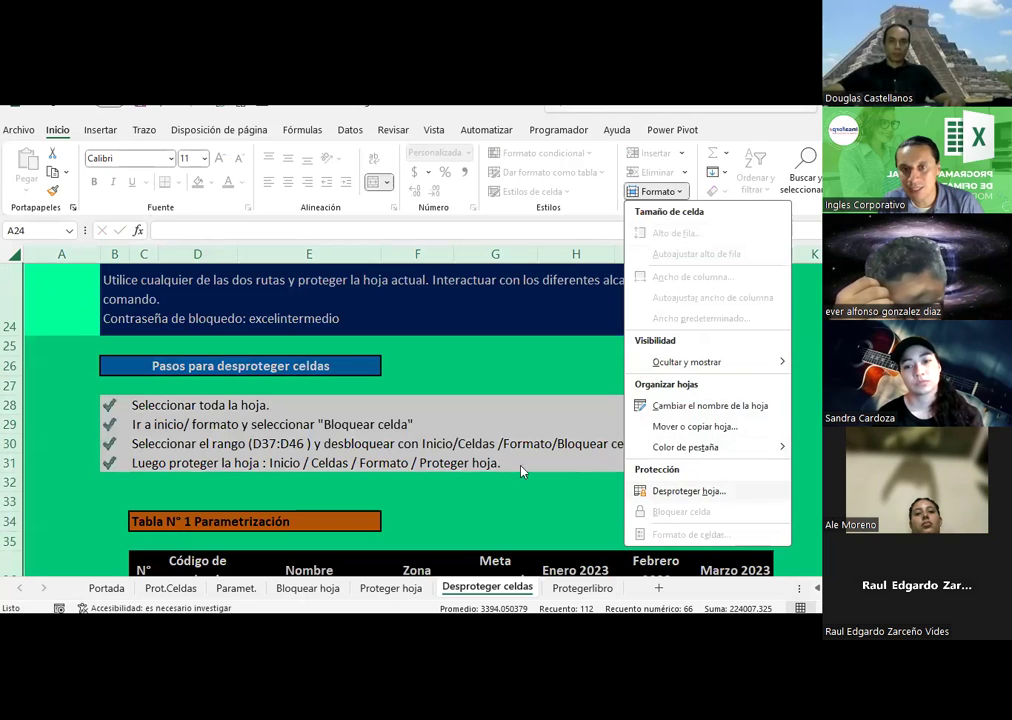
pyautogui.click(690, 491)
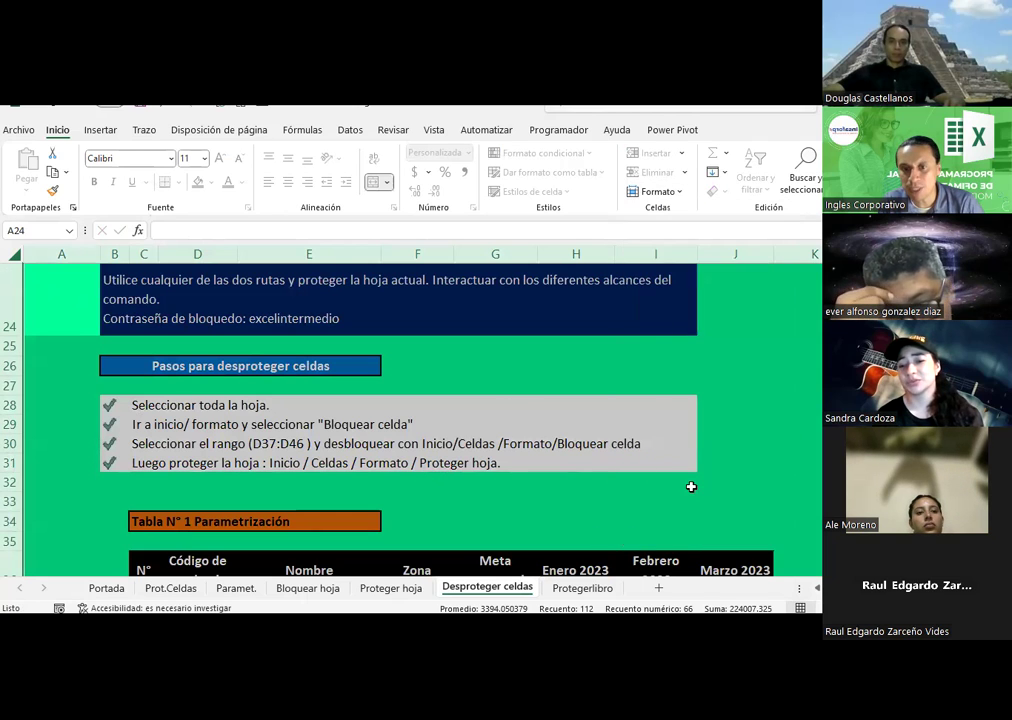
# Set every cell on the sheet to locked with Bloquear celda and verify it
pyautogui.click(668, 193)
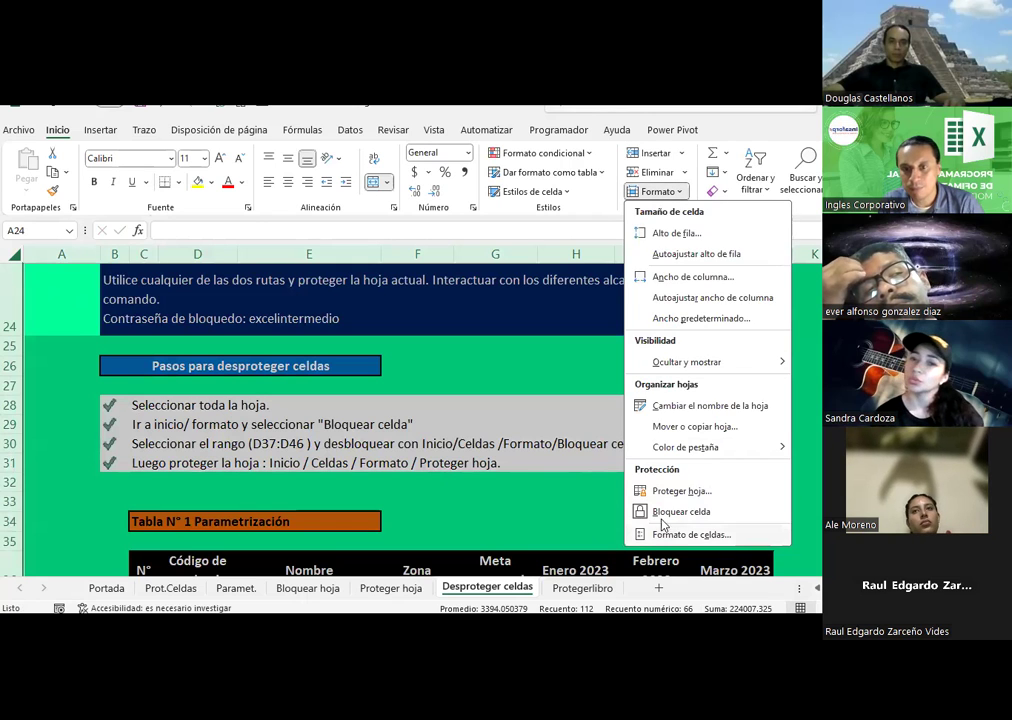
pyautogui.click(681, 511)
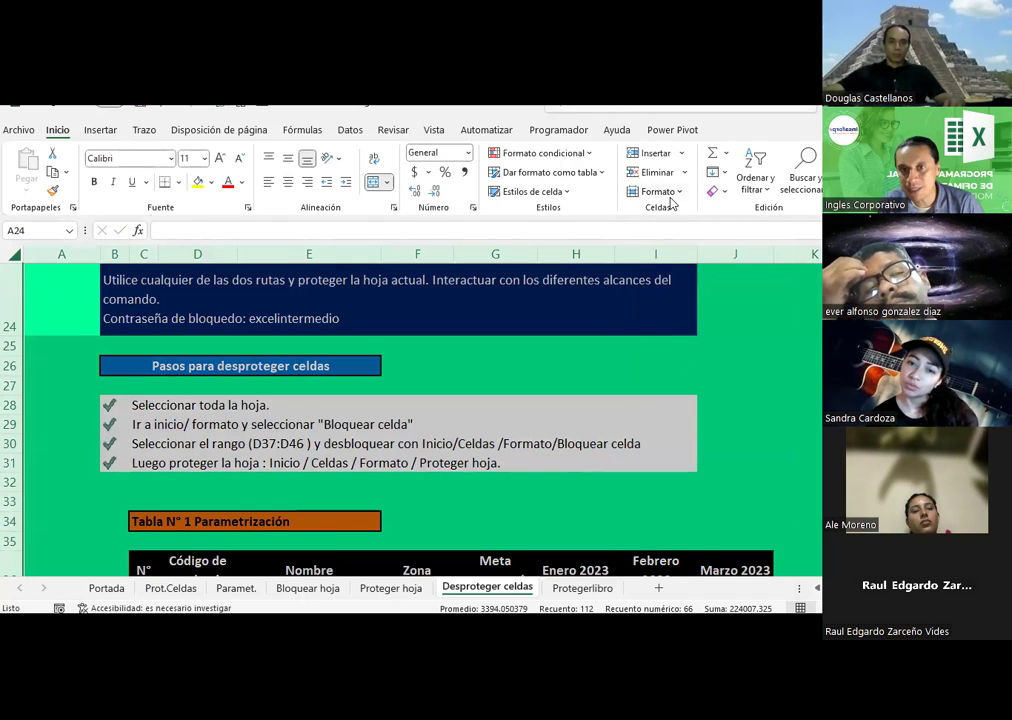
pyautogui.click(668, 194)
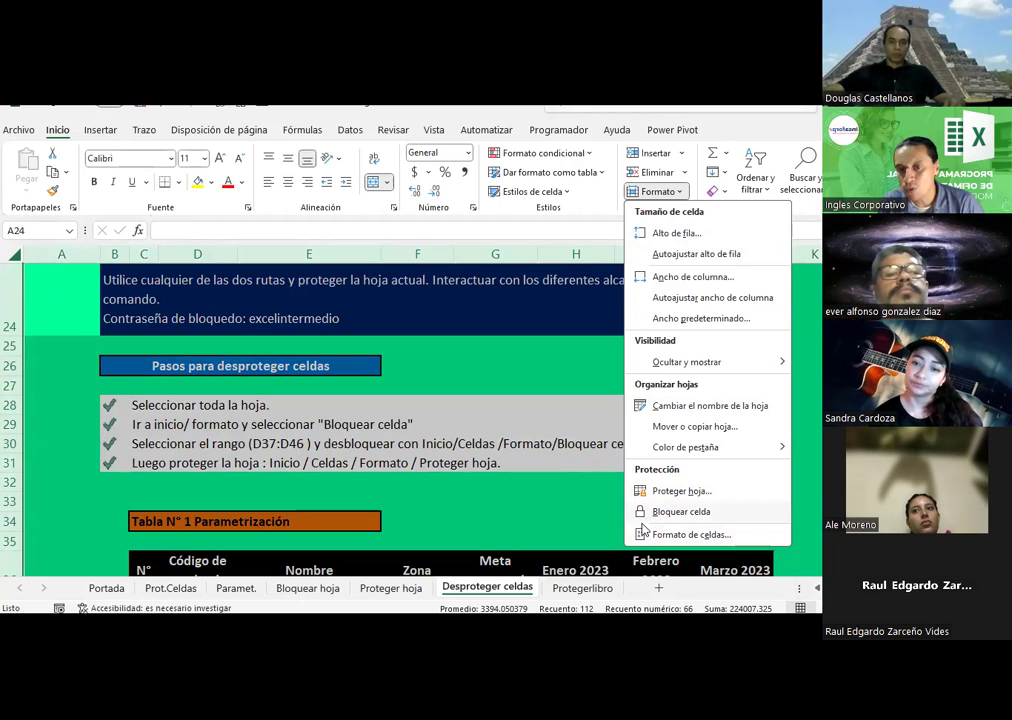
pyautogui.click(645, 512)
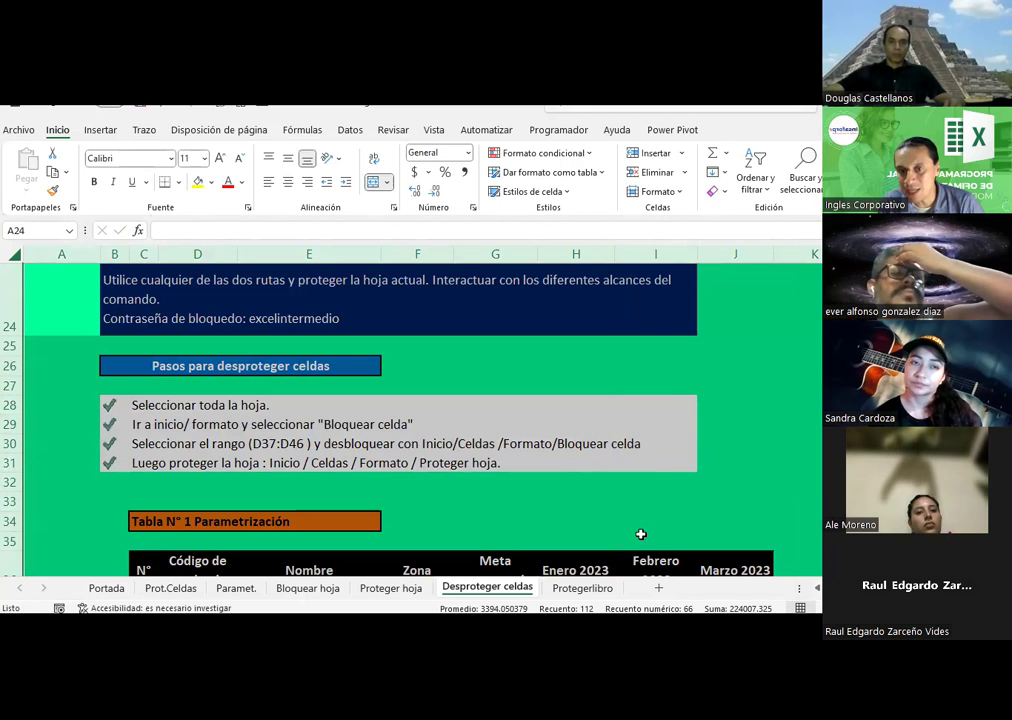
pyautogui.click(662, 191)
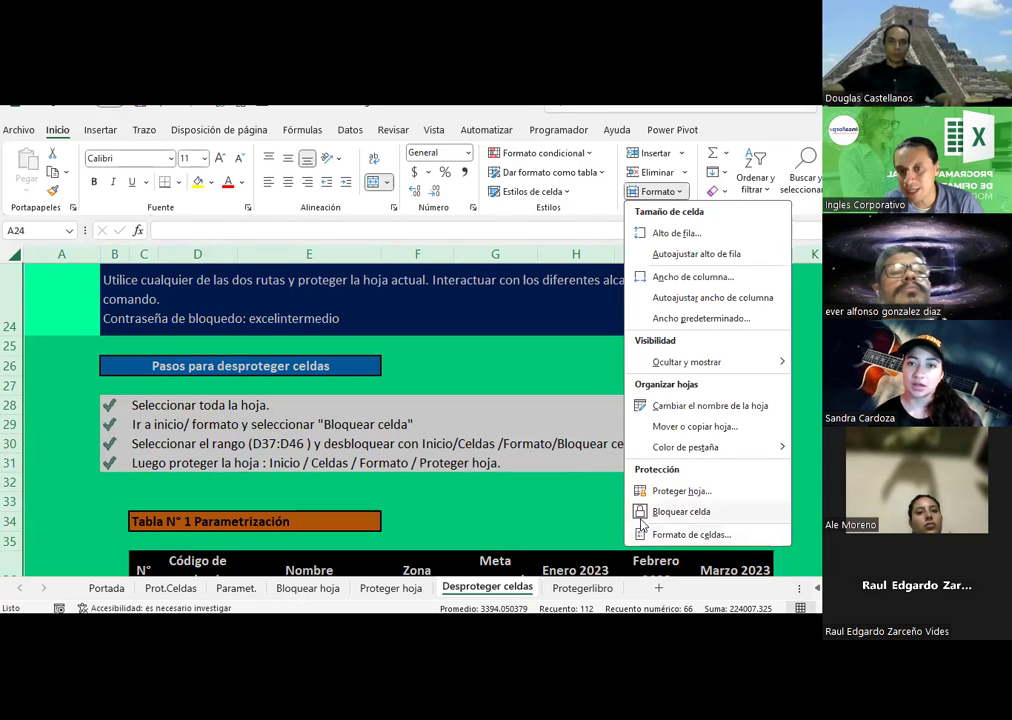
pyautogui.moveTo(681, 511)
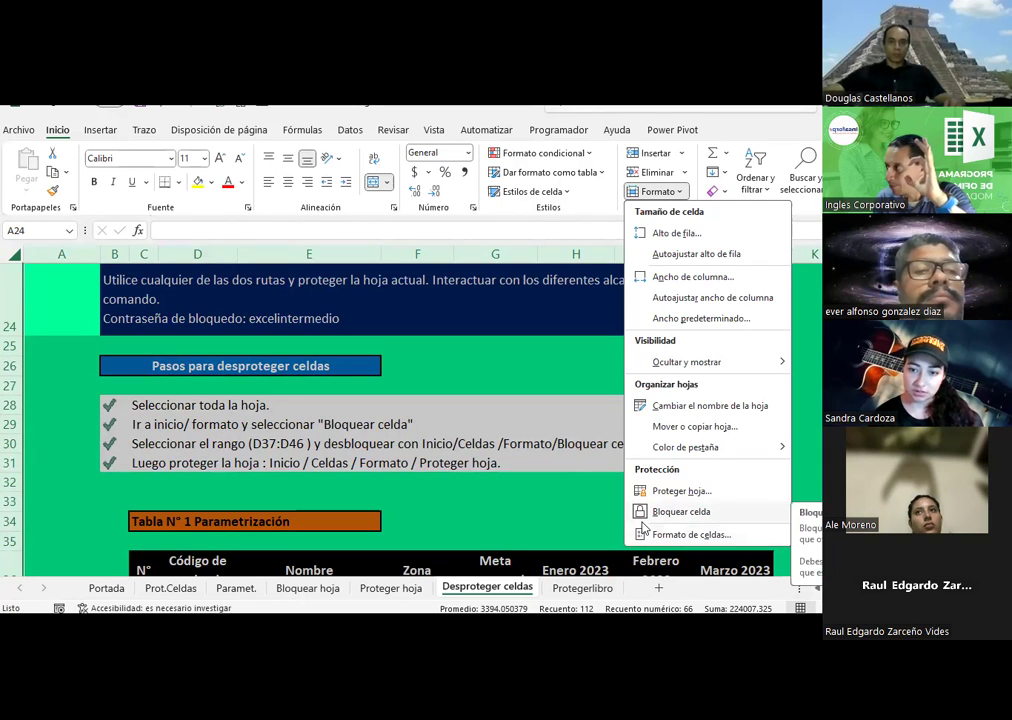
pyautogui.click(545, 509)
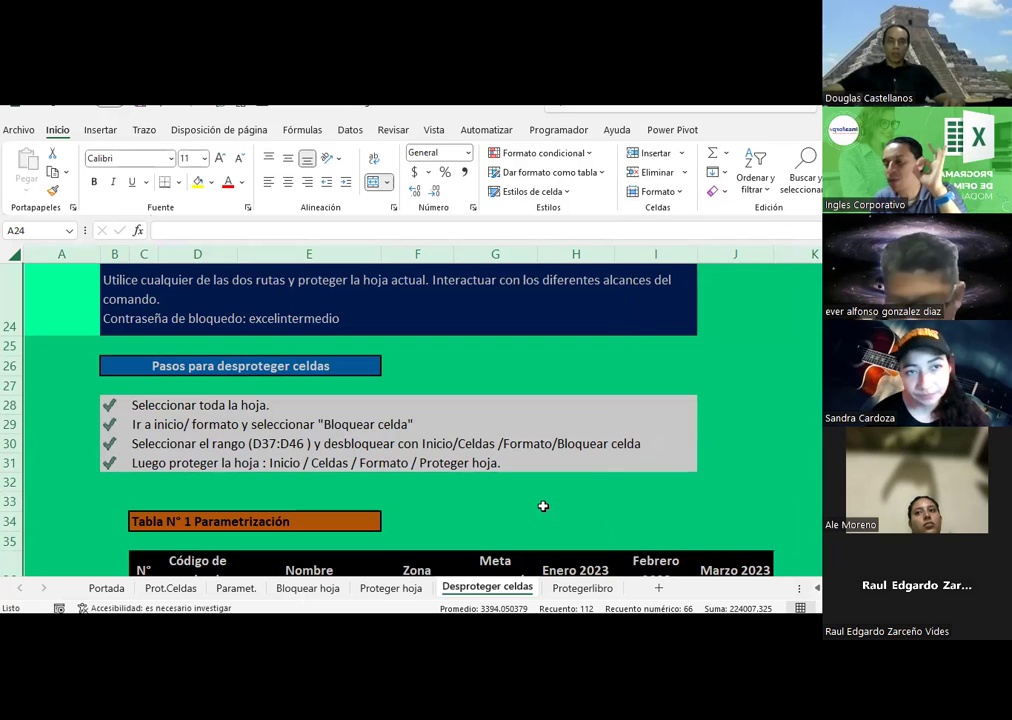
pyautogui.scroll(-1, 543, 506)
pyautogui.scroll(-2, 543, 506)
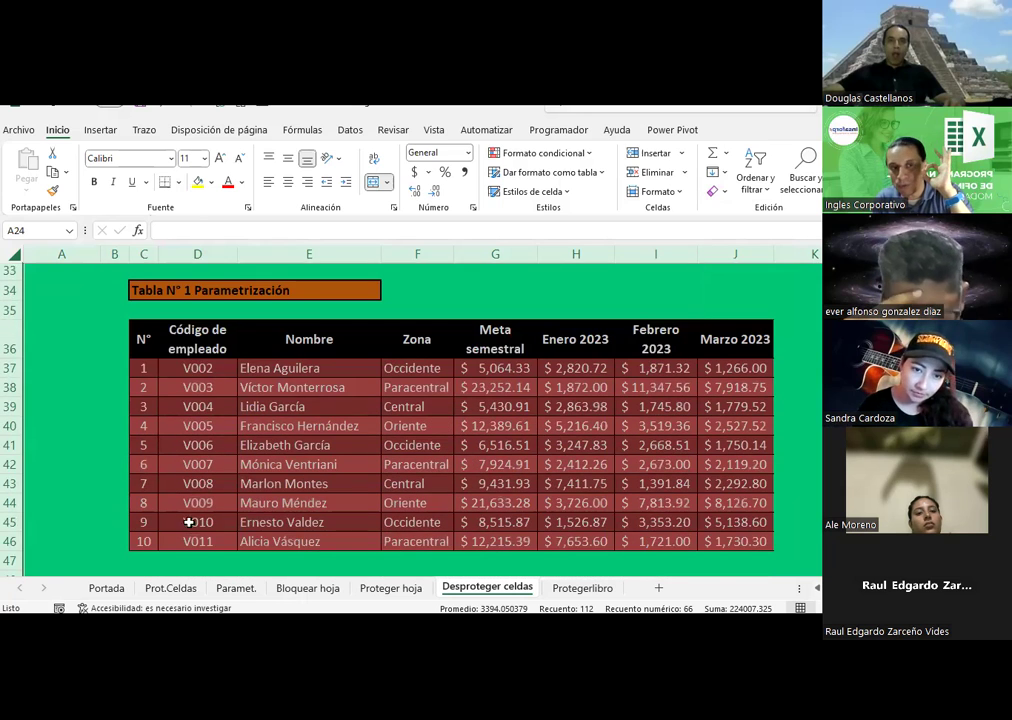
# Unlock the employee codes D37:D46 via Bloquear celda, then select cell G39
pyautogui.moveTo(211, 374); pyautogui.dragTo(188, 541)
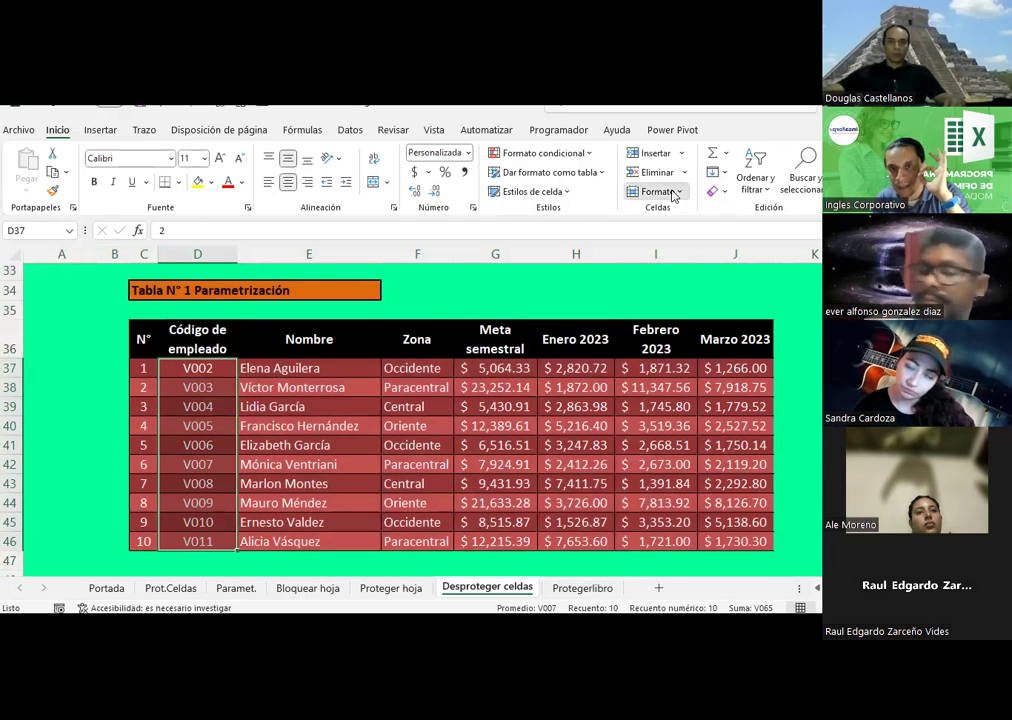
pyautogui.click(667, 193)
pyautogui.click(664, 512)
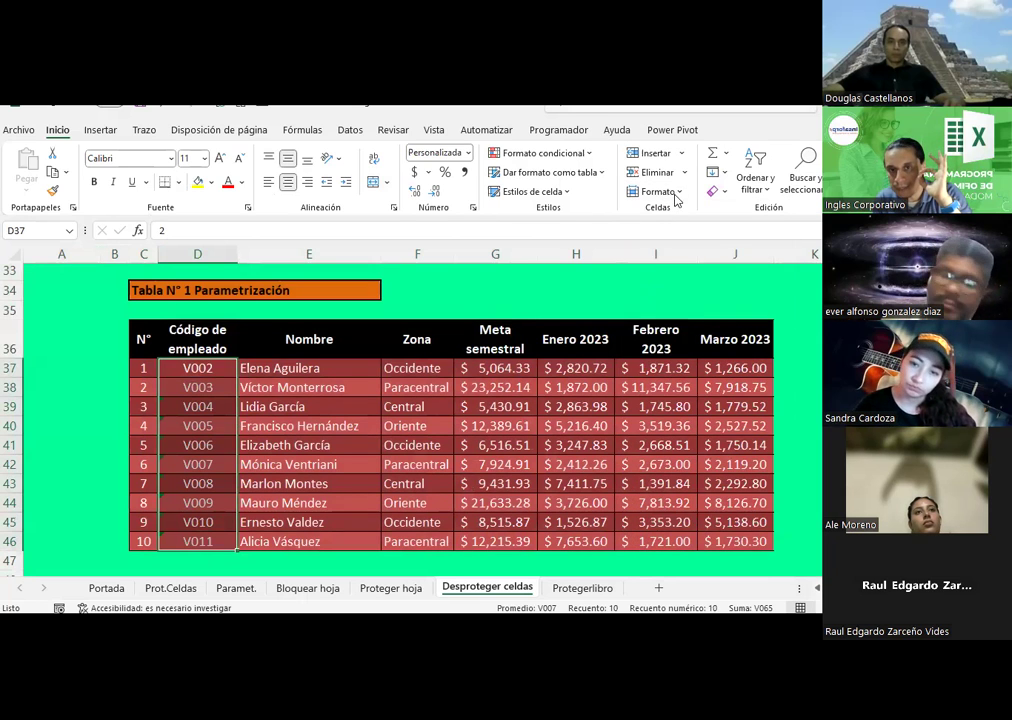
pyautogui.click(675, 196)
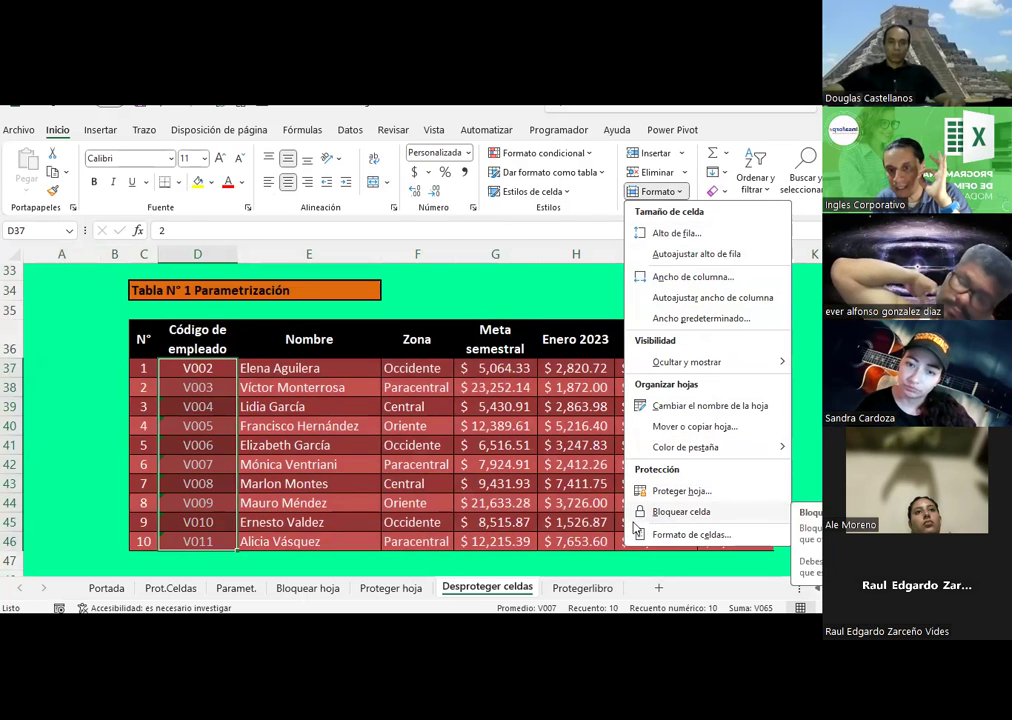
pyautogui.click(634, 518)
pyautogui.click(495, 406)
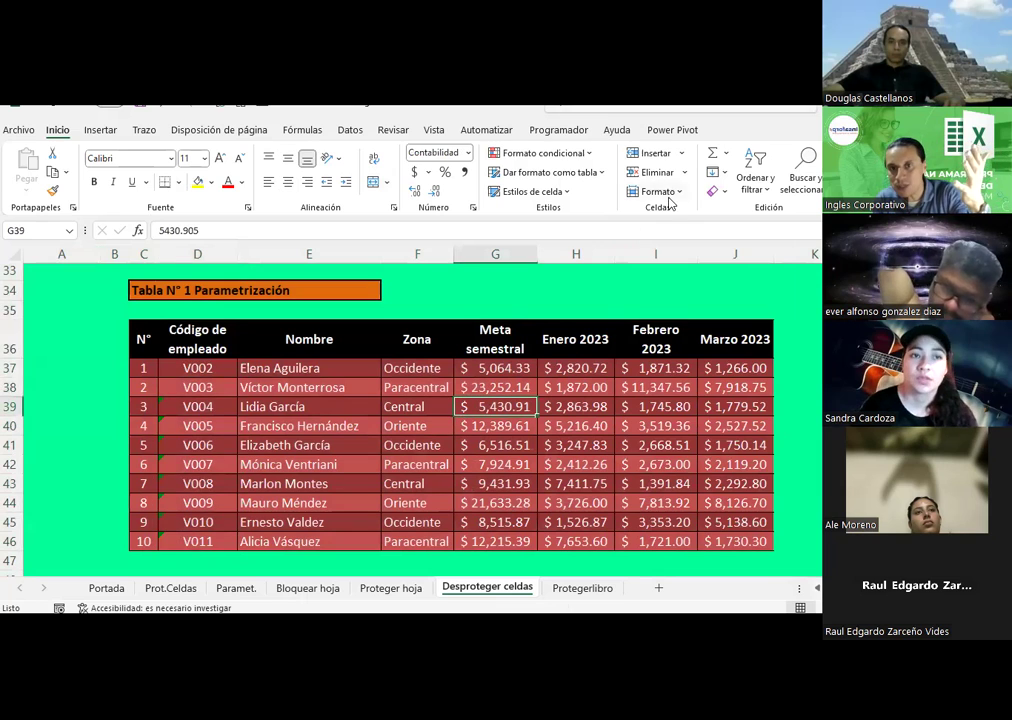
# Protect the sheet again with Proteger hoja and confirm with Aceptar
pyautogui.click(667, 195)
pyautogui.click(688, 488)
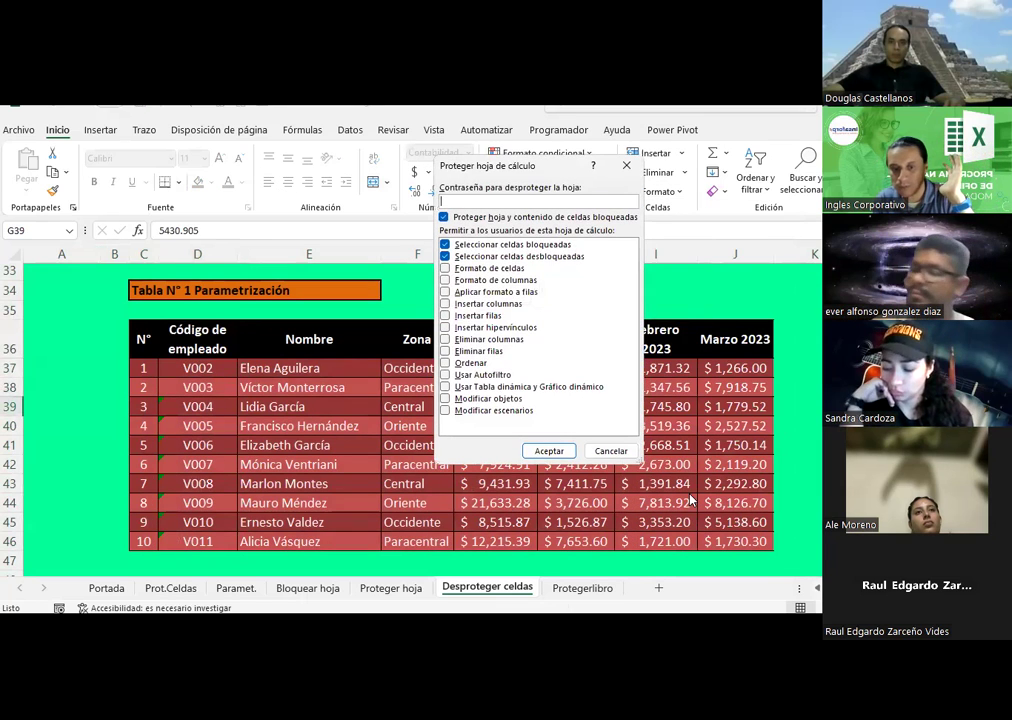
pyautogui.click(548, 451)
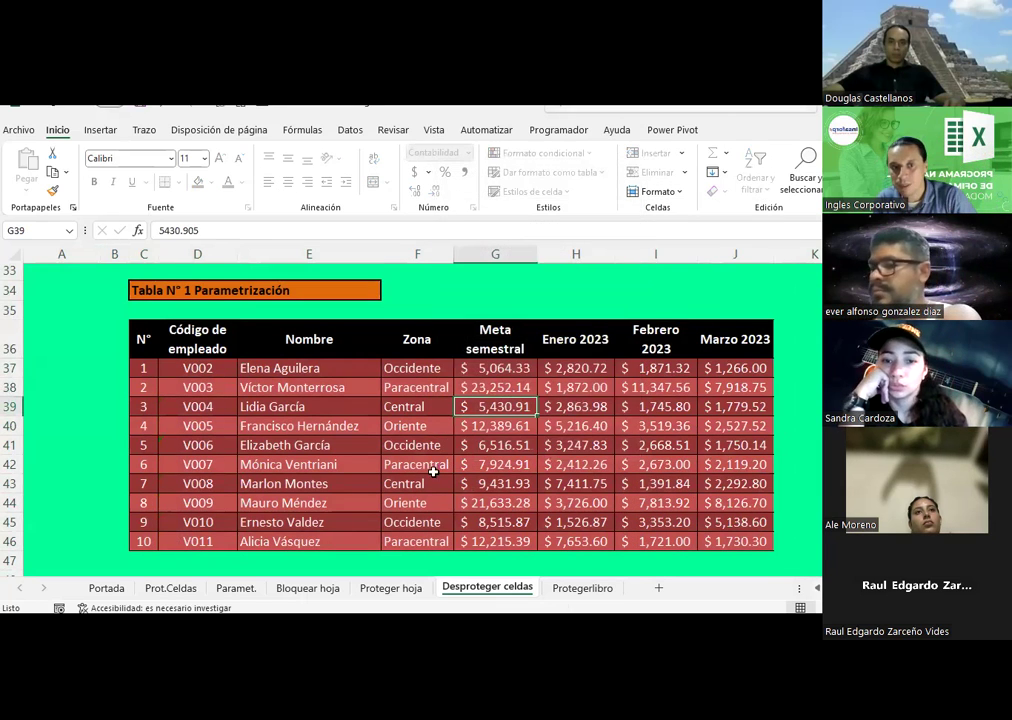
# Edit the first employee code in D37 so it reads V001
pyautogui.click(181, 366)
pyautogui.write('q')
pyautogui.click(194, 445)
pyautogui.click(195, 366)
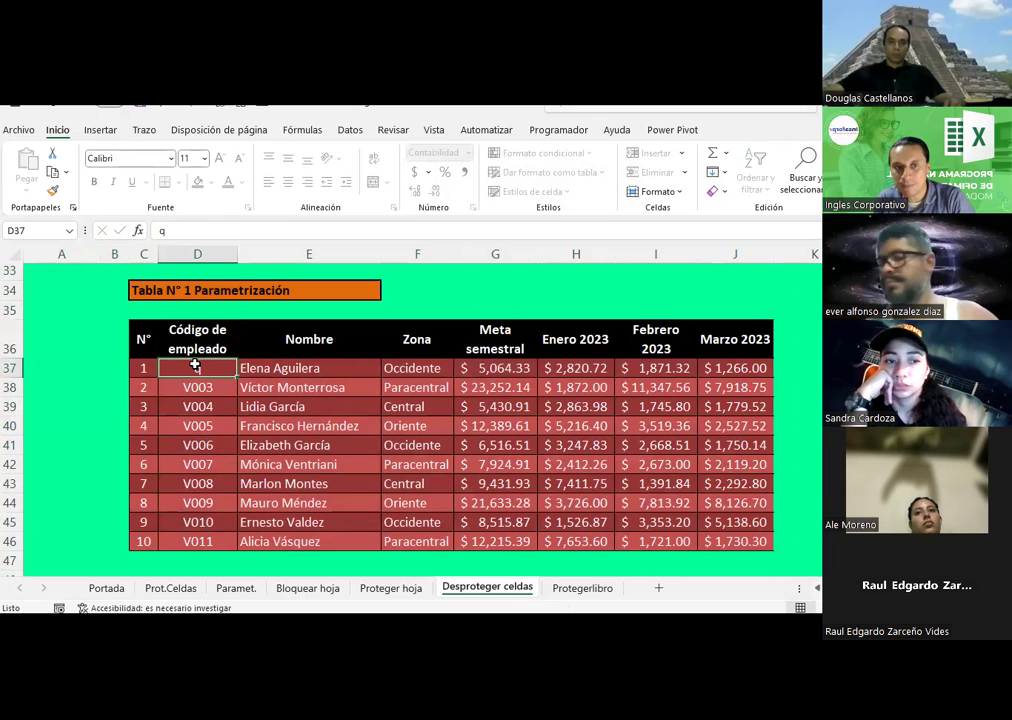
pyautogui.hotkey('ctrl', 'z')
pyautogui.click(230, 443)
# Try selecting the protected Nombre cells E39:E41, then select an empty cell beside the table
pyautogui.click(240, 386)
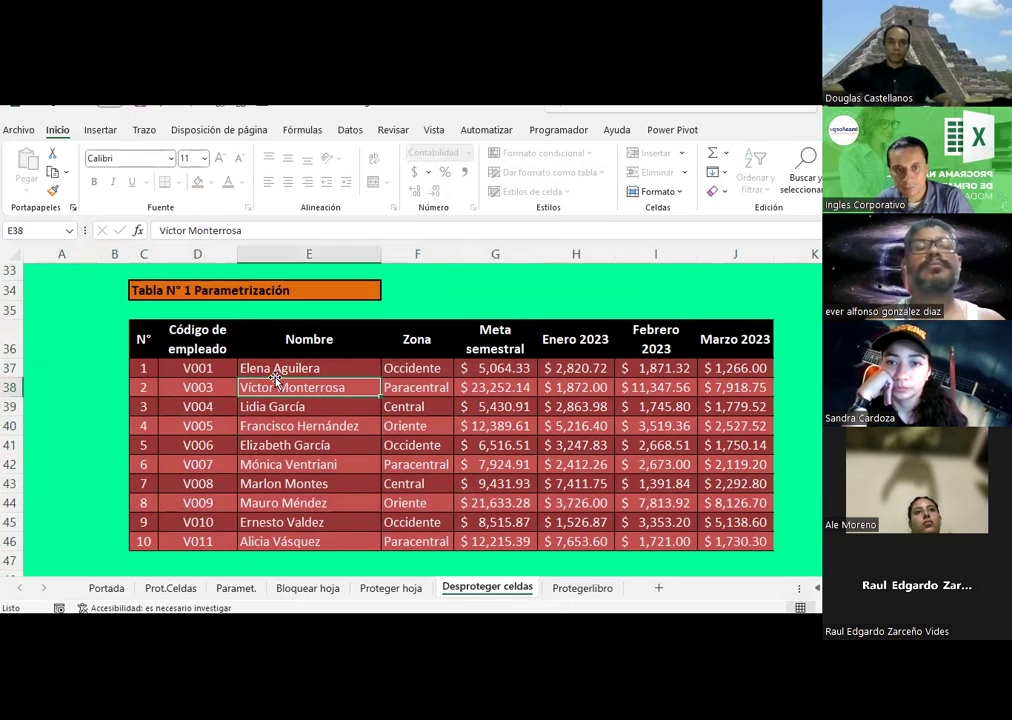
pyautogui.moveTo(250, 426); pyautogui.dragTo(250, 445)
pyautogui.moveTo(241, 272); pyautogui.dragTo(128, 113)
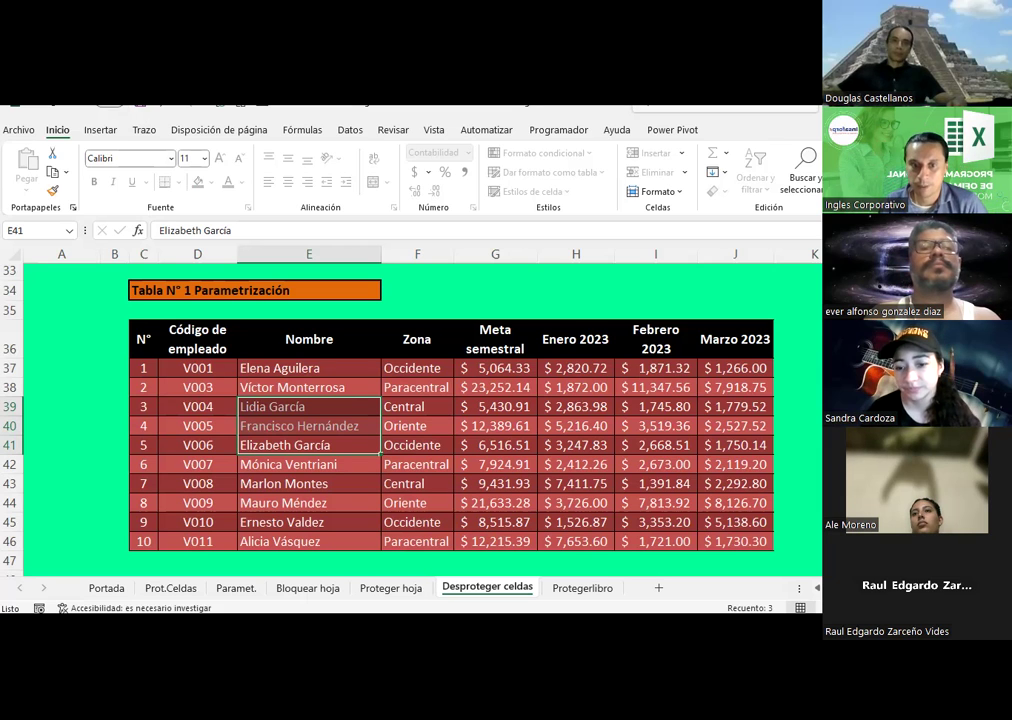
pyautogui.click(850, 387)
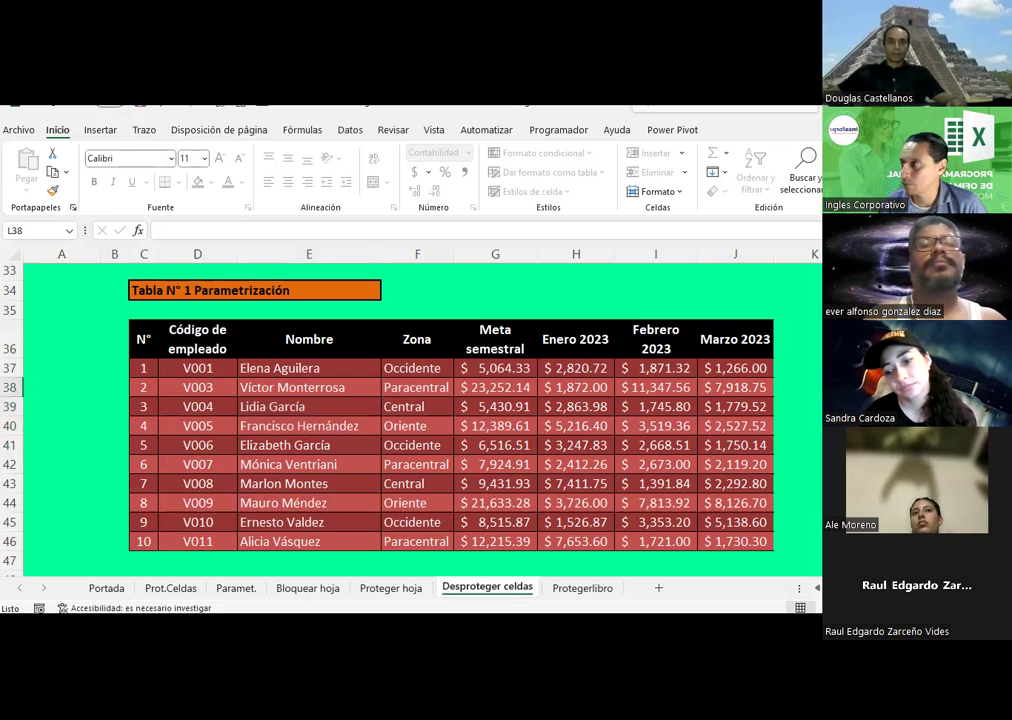